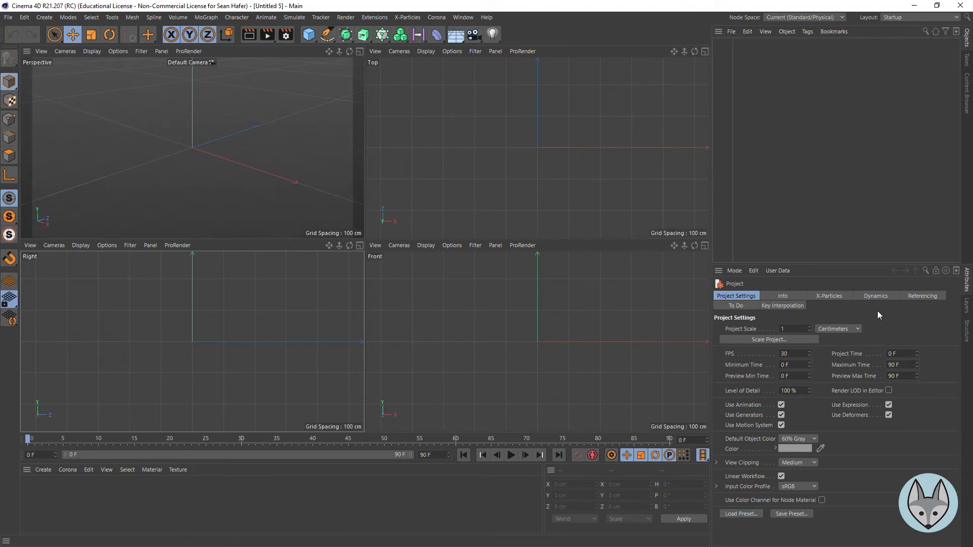
- Load Mug_Image.jpg as the background image of the Right viewport
{"action": "left_click", "coordinate": [734, 272]}
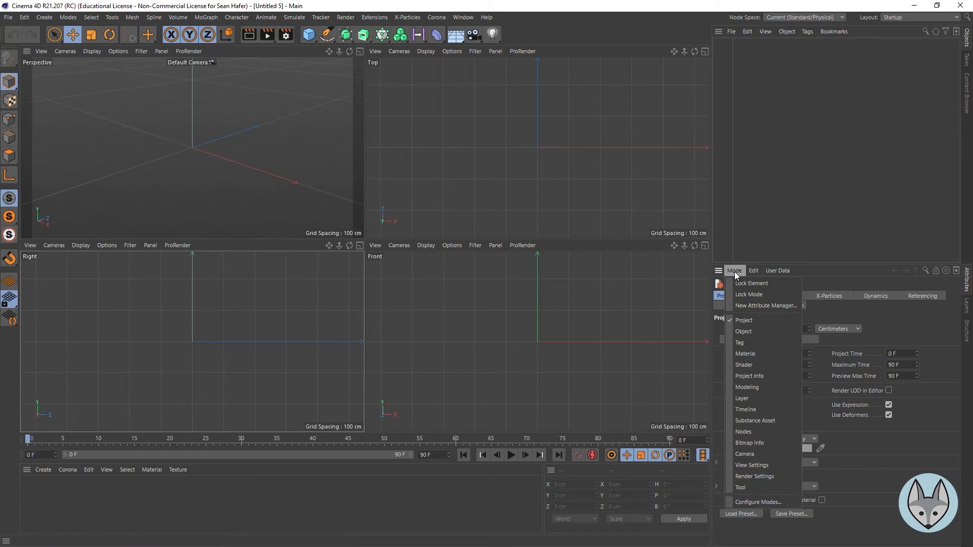
{"action": "left_click", "coordinate": [750, 467]}
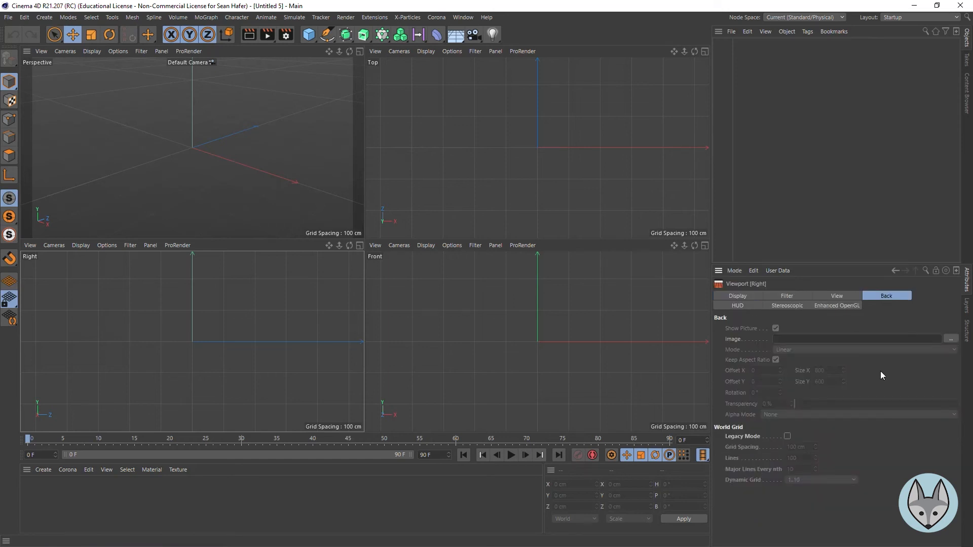
{"action": "left_click", "coordinate": [951, 339]}
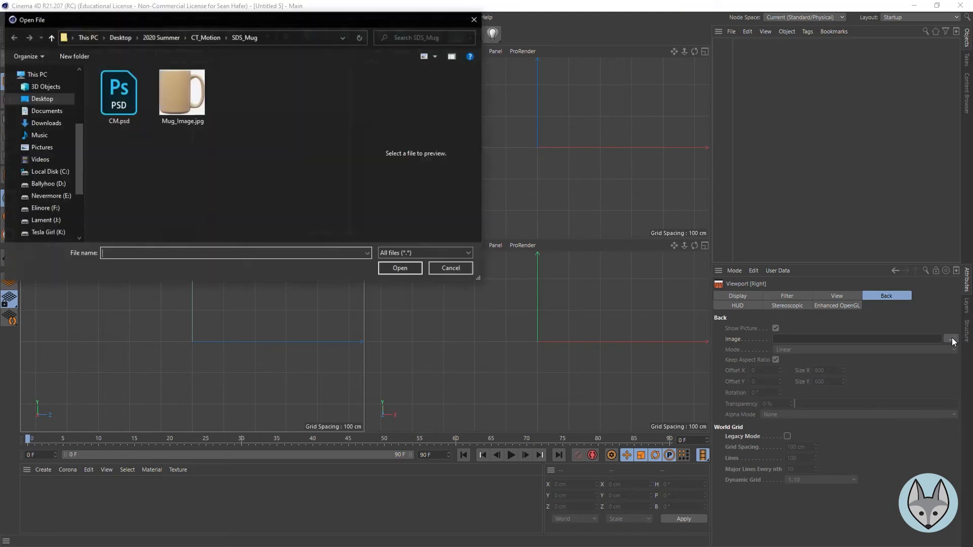
{"action": "left_click", "coordinate": [189, 107]}
{"action": "left_click", "coordinate": [400, 269]}
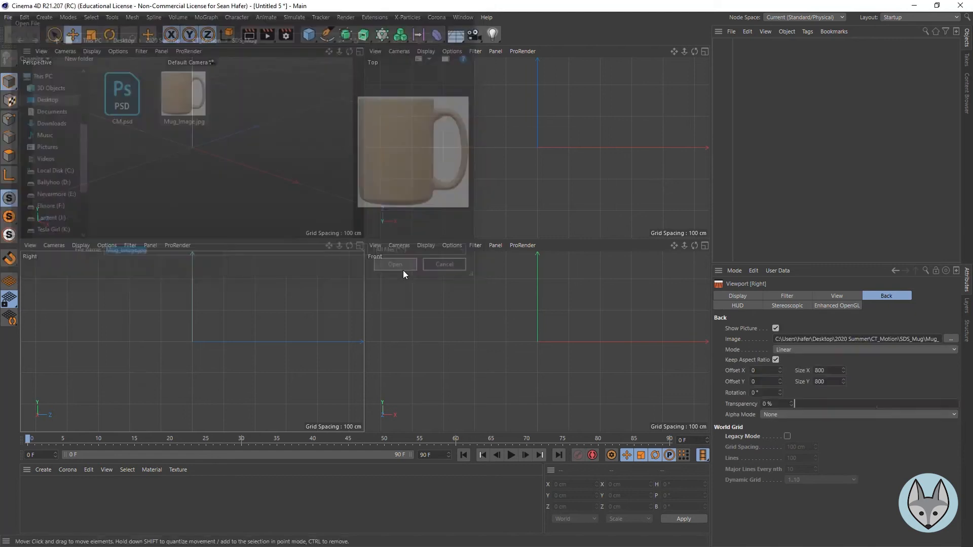
- Set the mug background image's Offset X to 120 so the mug body is centred on the vertical axis
{"action": "left_click", "coordinate": [360, 245]}
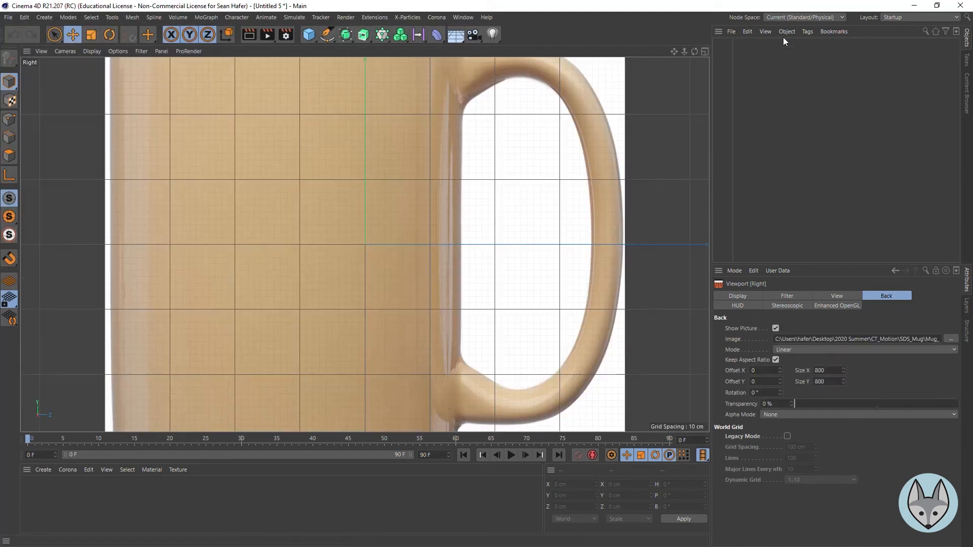
{"action": "right_click_drag", "start_coordinate": [674, 50], "coordinate": [583, 50]}
{"action": "left_click_drag", "start_coordinate": [673, 50], "coordinate": [707, 61]}
{"action": "scroll", "coordinate": [366, 246], "scroll_direction": "up", "scroll_amount": 2}
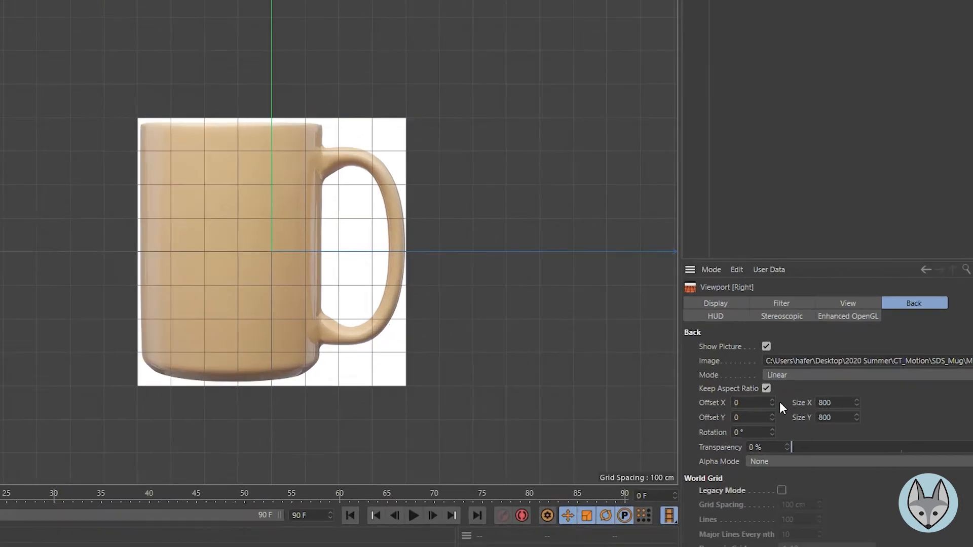
{"action": "mouse_move", "coordinate": [768, 418]}
{"action": "left_mouse_down"}
{"action": "mouse_move", "coordinate": [830, 419]}
{"action": "mouse_move", "coordinate": [768, 422]}
{"action": "left_mouse_up"}
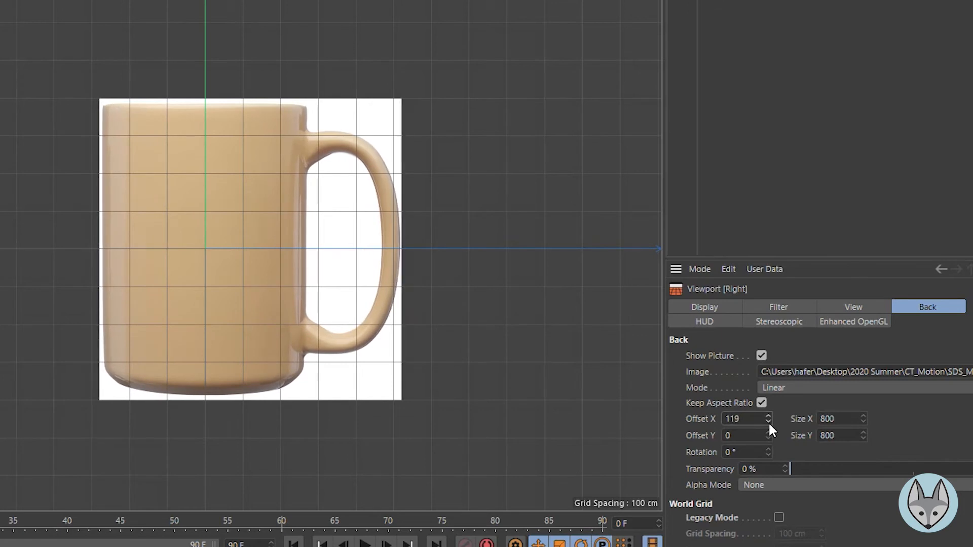
{"action": "left_click", "coordinate": [755, 420]}
{"action": "left_click_drag", "start_coordinate": [709, 419], "coordinate": [667, 411]}
{"action": "type", "text": "120"}
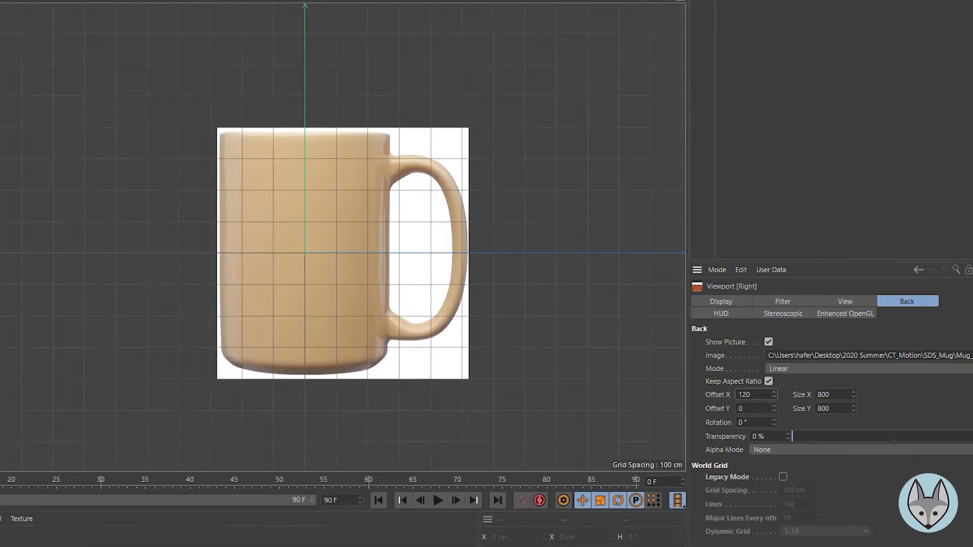
- Save the project as SDS-MugModel in the SDS_Mug folder
{"action": "left_click", "coordinate": [8, 16]}
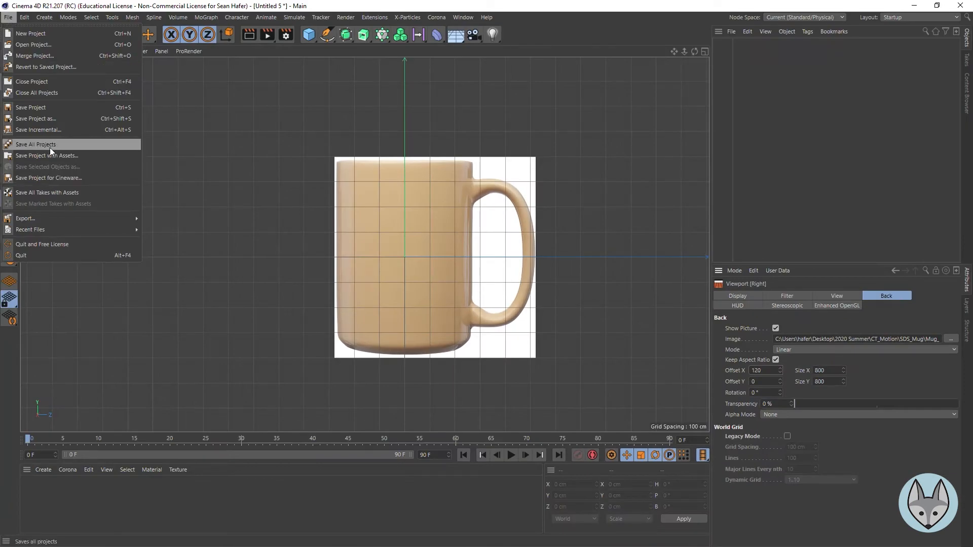
{"action": "left_click", "coordinate": [49, 119]}
{"action": "left_click_drag", "start_coordinate": [225, 20], "coordinate": [424, 81]}
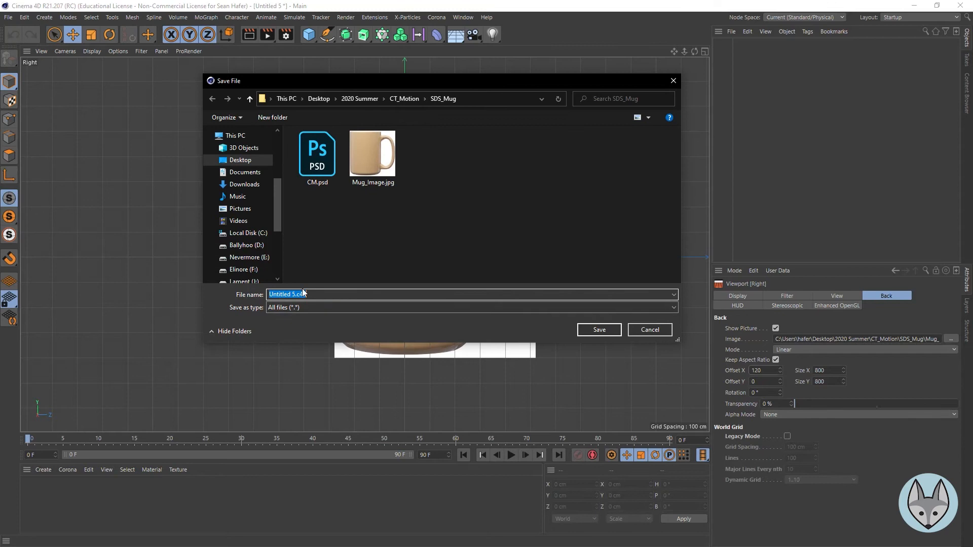
{"action": "type", "text": "SDS-MugModel"}
{"action": "left_click", "coordinate": [606, 331]}
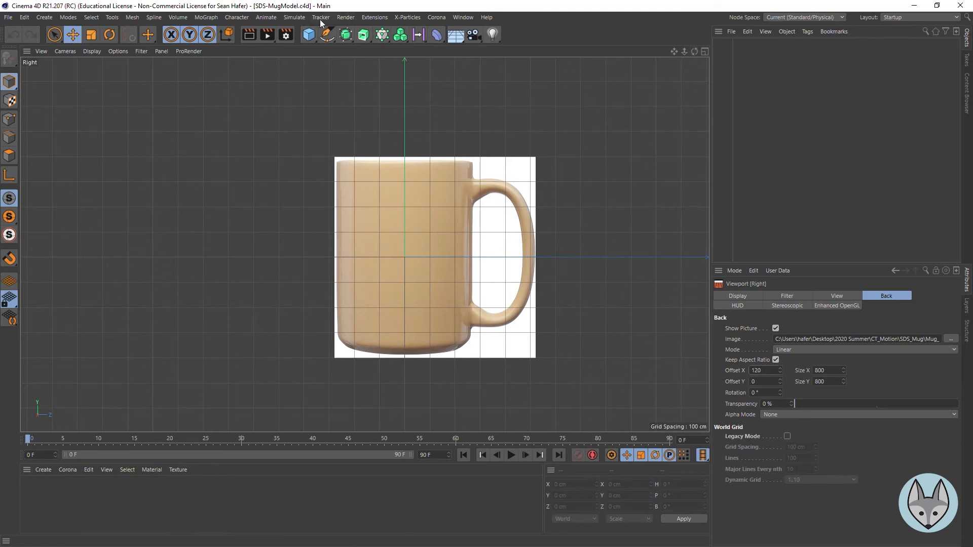
- Add a cylinder primitive and set its height to 760 cm to match the mug body in the reference image
{"action": "left_click", "coordinate": [308, 35]}
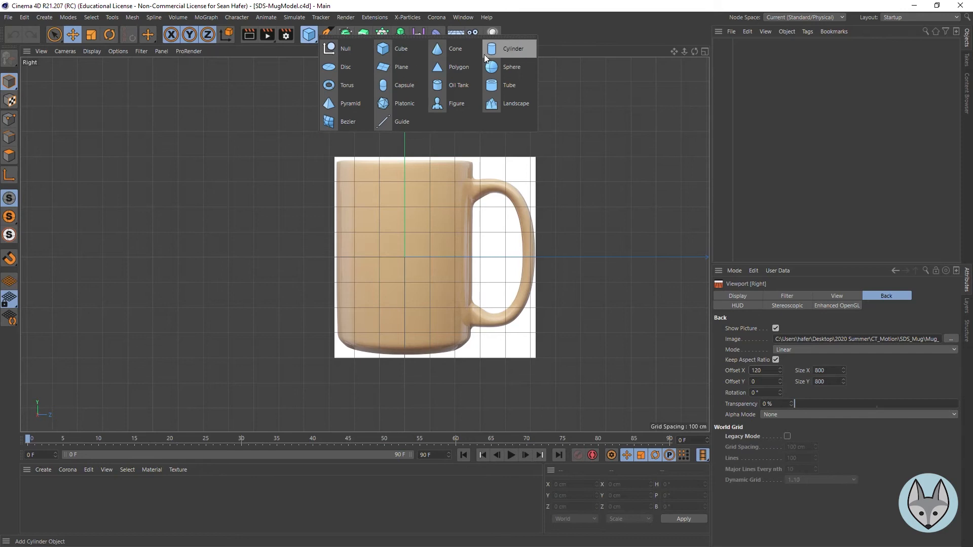
{"action": "left_click", "coordinate": [510, 49]}
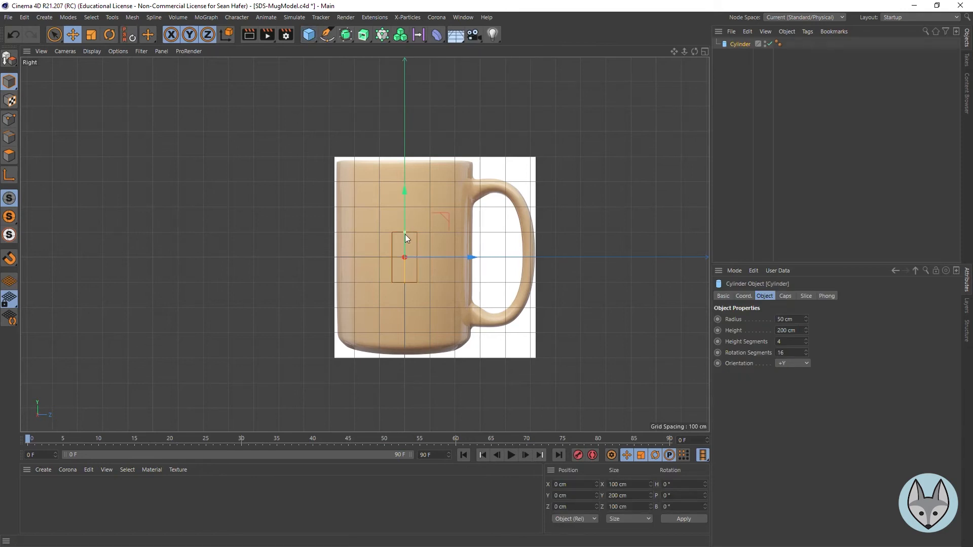
{"action": "left_click_drag", "start_coordinate": [405, 234], "coordinate": [412, 163]}
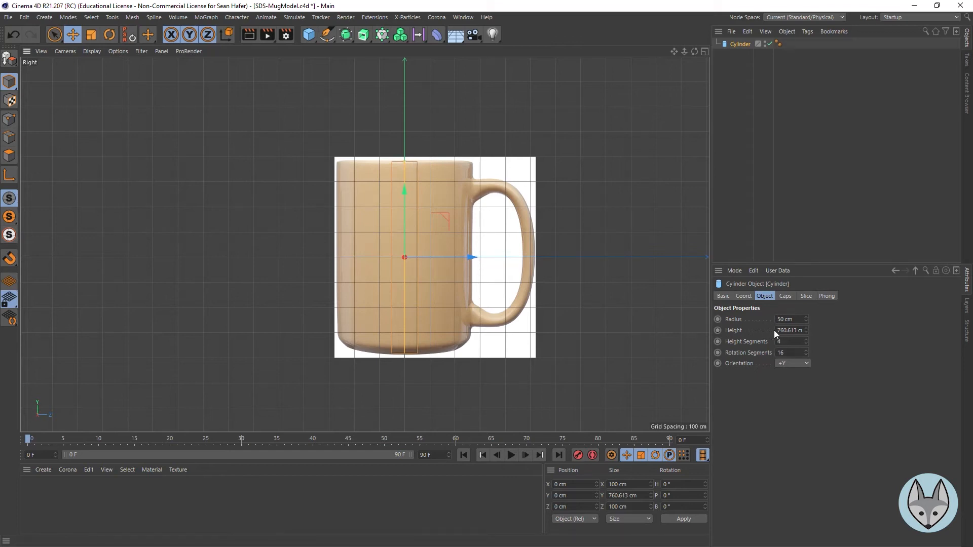
{"action": "left_click_drag", "start_coordinate": [779, 330], "coordinate": [894, 335]}
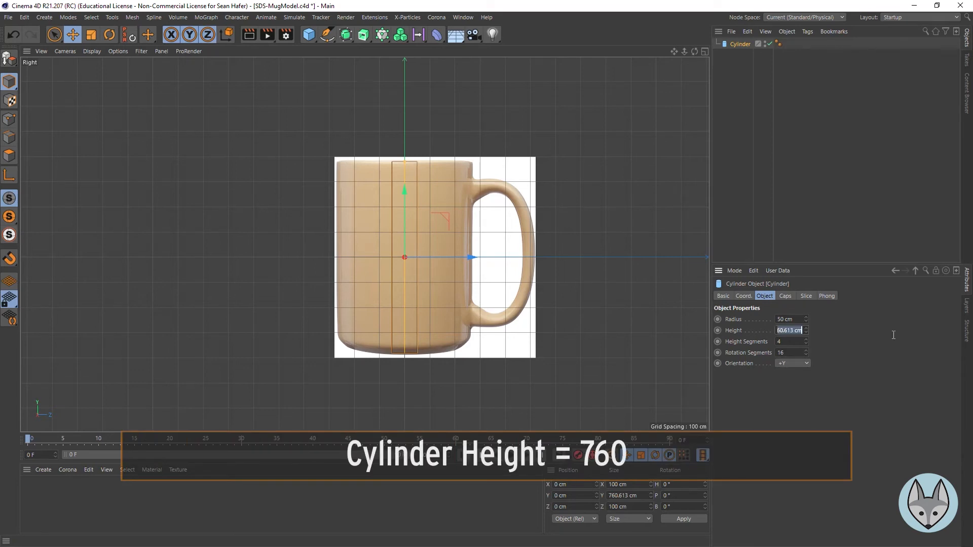
{"action": "type", "text": "760"}
{"action": "key", "text": "Return"}
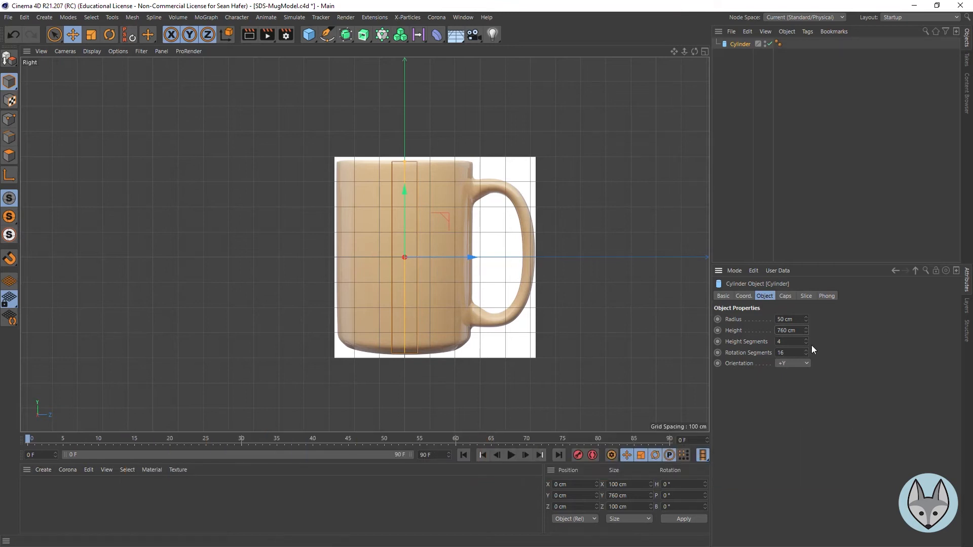
- Set the cylinder's radius to 268 cm to match the width of the mug body, and deselect it
{"action": "left_click_drag", "start_coordinate": [807, 321], "coordinate": [844, 320]}
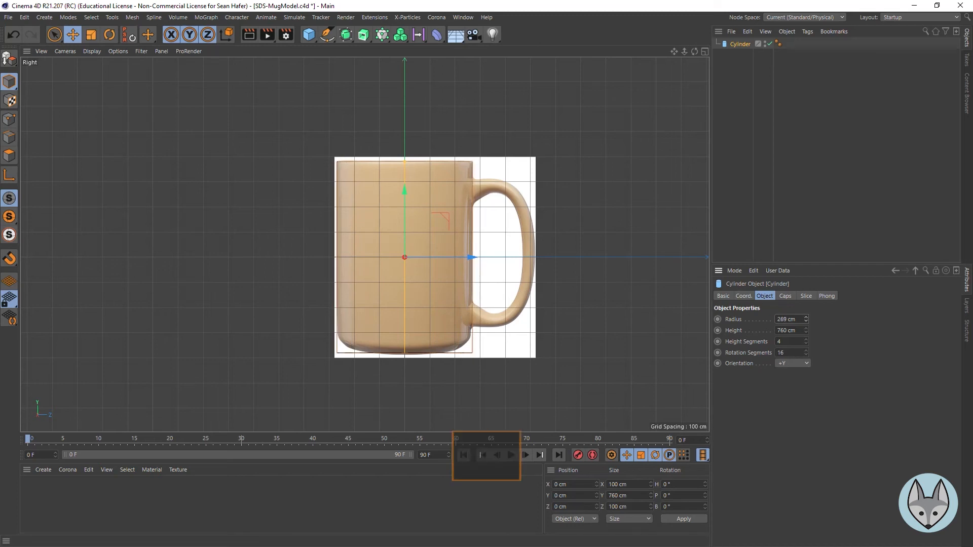
{"action": "double_click", "coordinate": [797, 320]}
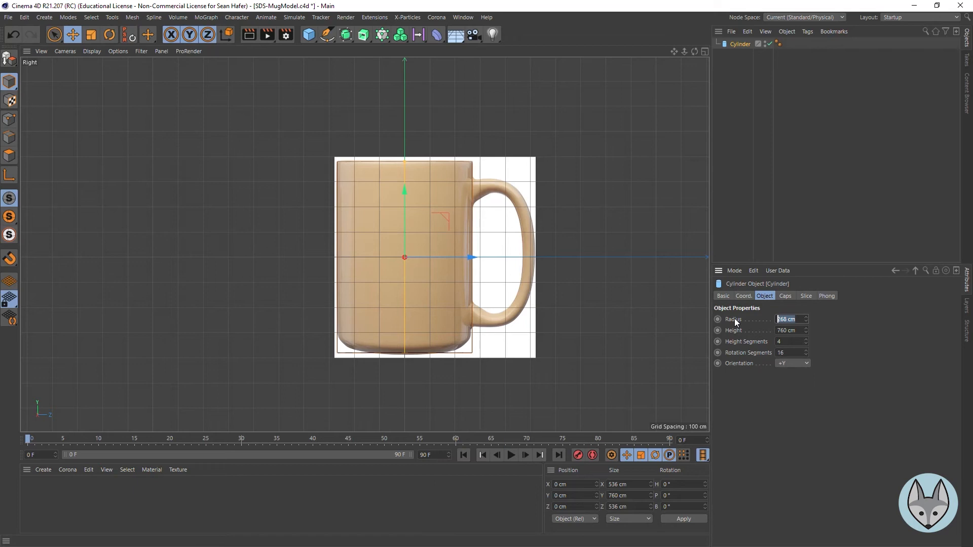
{"action": "left_click", "coordinate": [628, 318]}
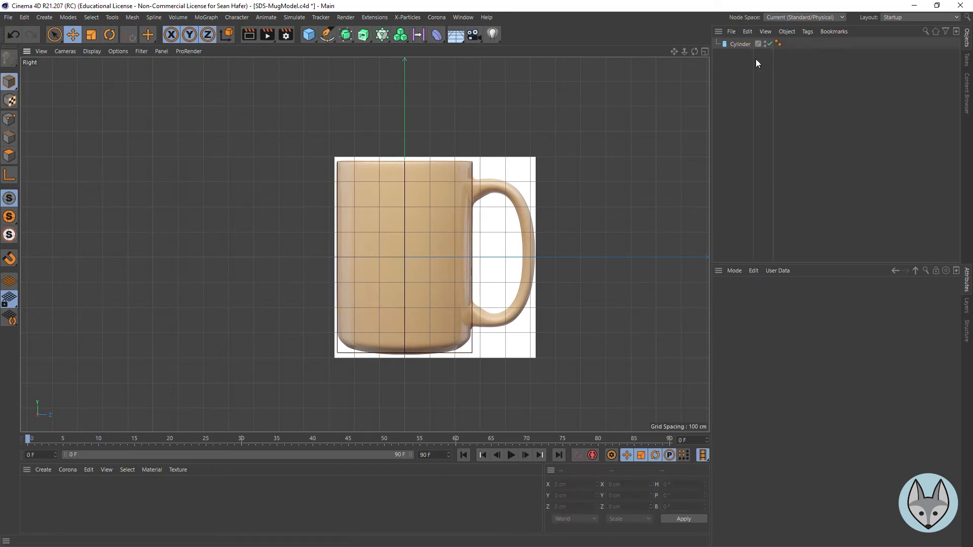
- Return to the four-view layout and set the cylinder's height segments to 1
{"action": "left_click", "coordinate": [705, 52]}
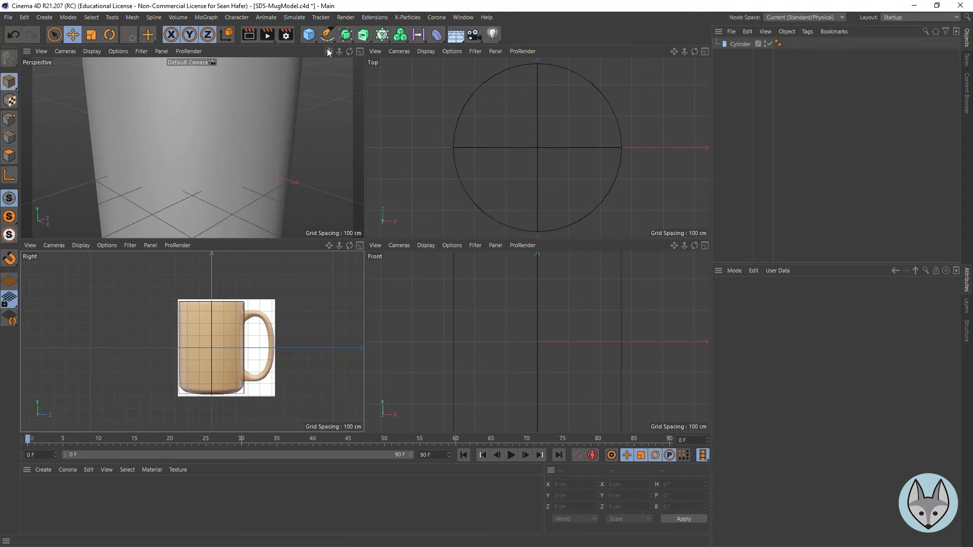
{"action": "scroll", "coordinate": [192, 147], "scroll_direction": "down", "scroll_amount": 5}
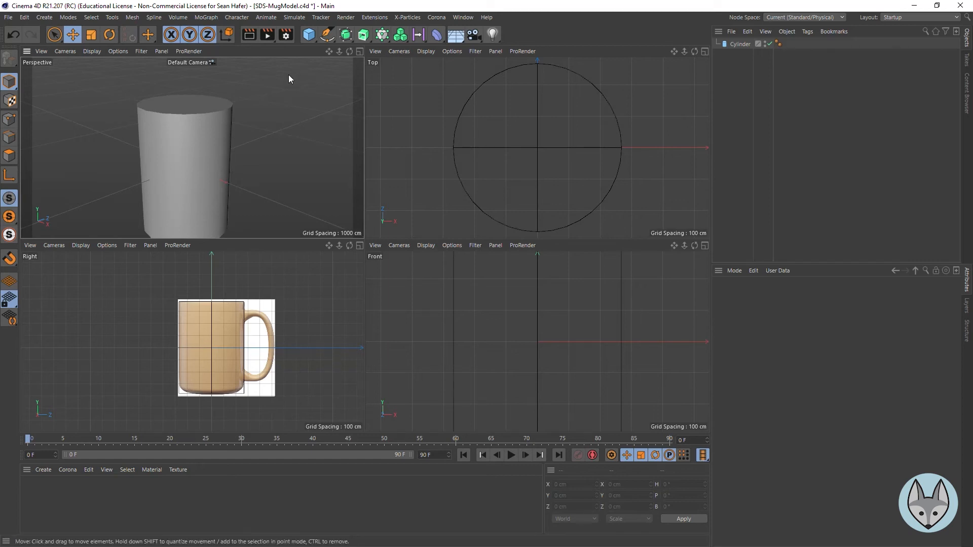
{"action": "right_click_drag", "start_coordinate": [330, 50], "coordinate": [191, 148]}
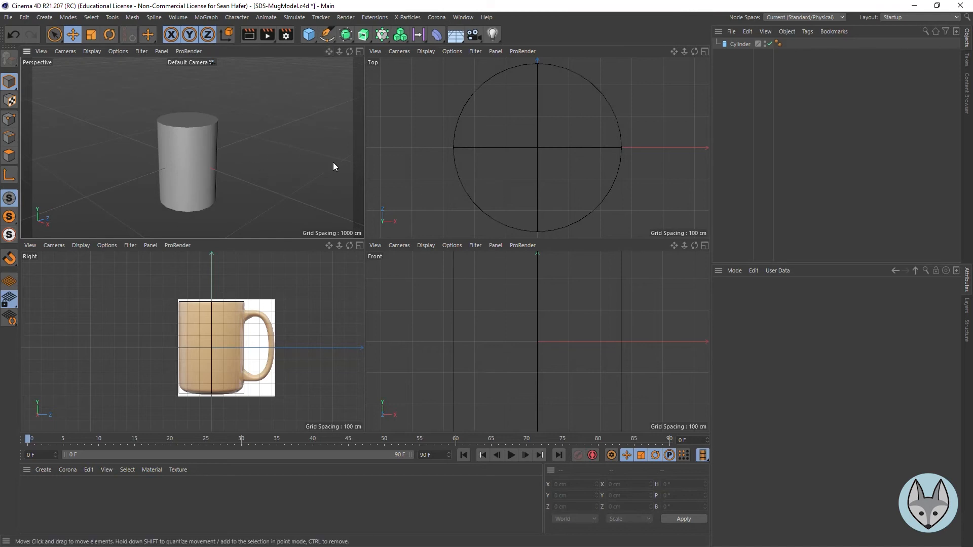
{"action": "left_click_drag", "start_coordinate": [349, 51], "coordinate": [192, 147]}
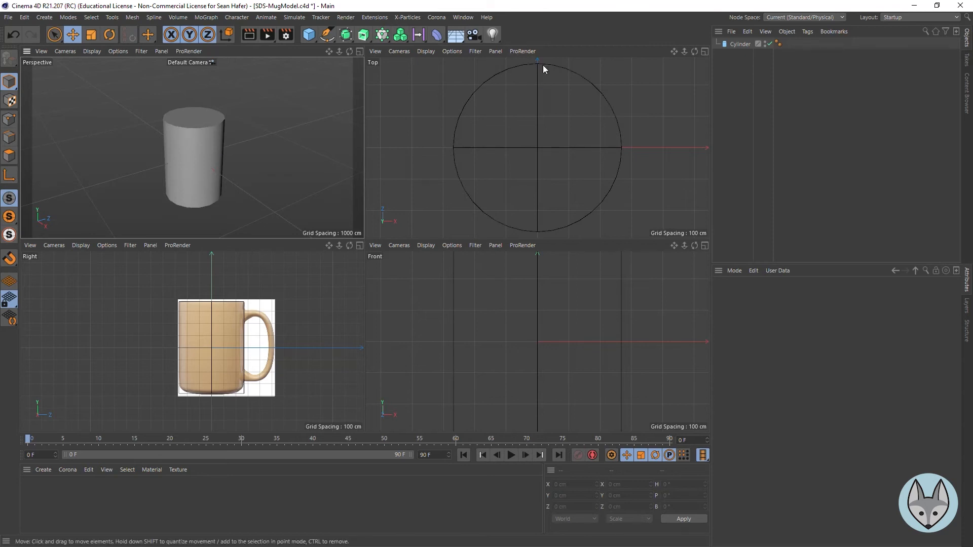
{"action": "left_click_drag", "start_coordinate": [673, 54], "coordinate": [673, 74]}
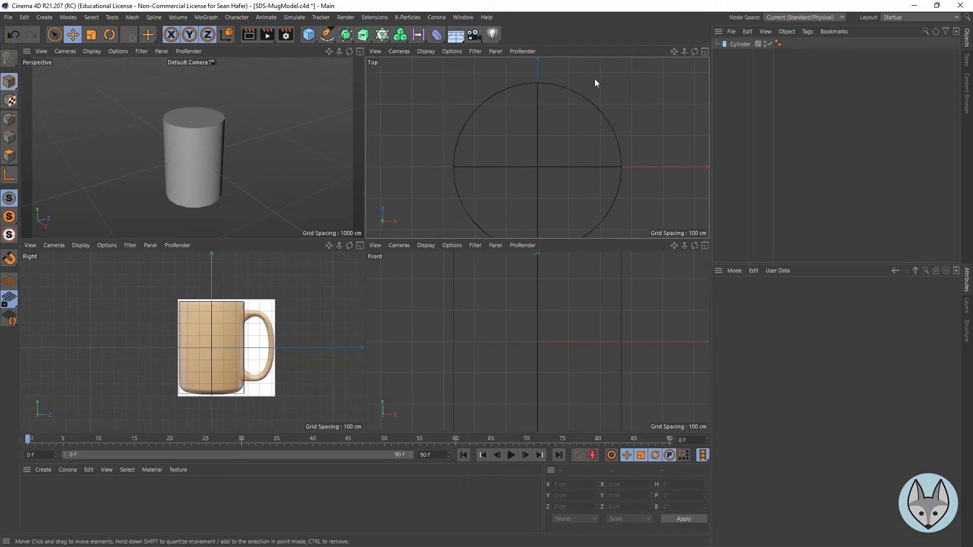
{"action": "right_click_drag", "start_coordinate": [673, 54], "coordinate": [664, 54]}
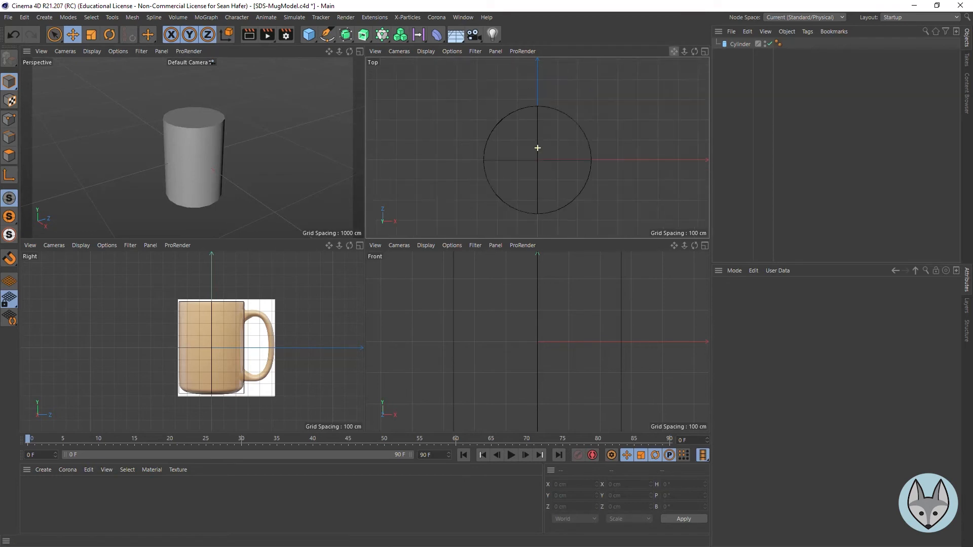
{"action": "left_click", "coordinate": [741, 44]}
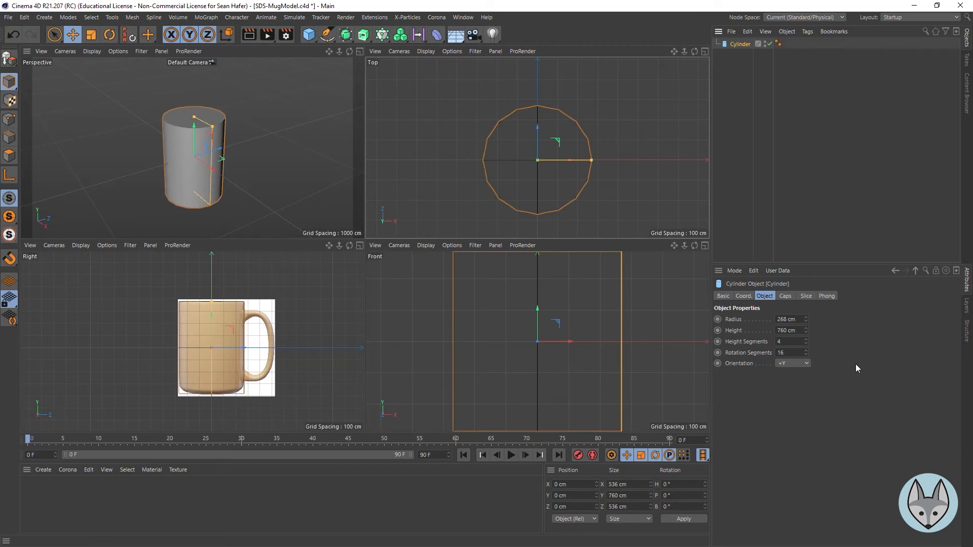
{"action": "left_click", "coordinate": [794, 342]}
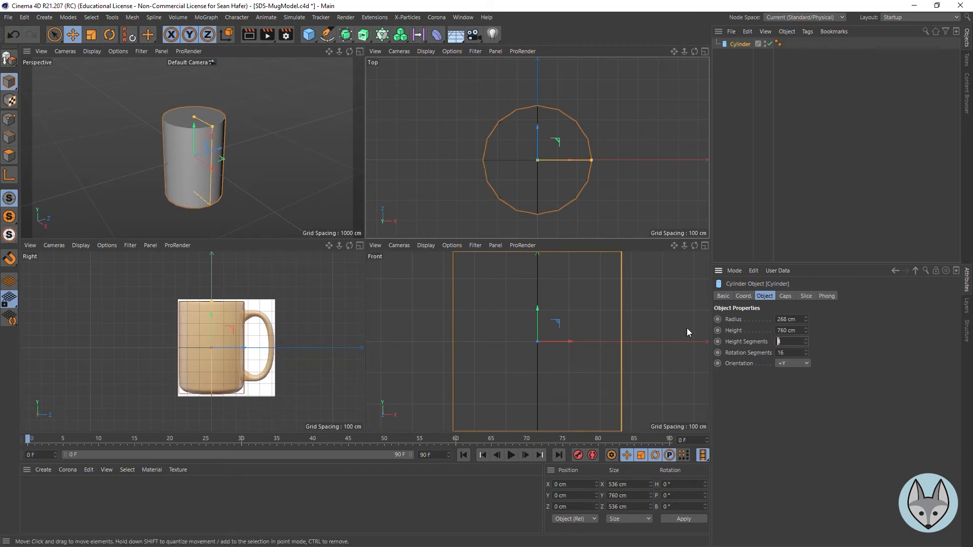
{"action": "type", "text": "1"}
- Display the perspective view with Gouraud Shading (Lines) and set the cylinder's rotation segments to 18
{"action": "left_click", "coordinate": [93, 51]}
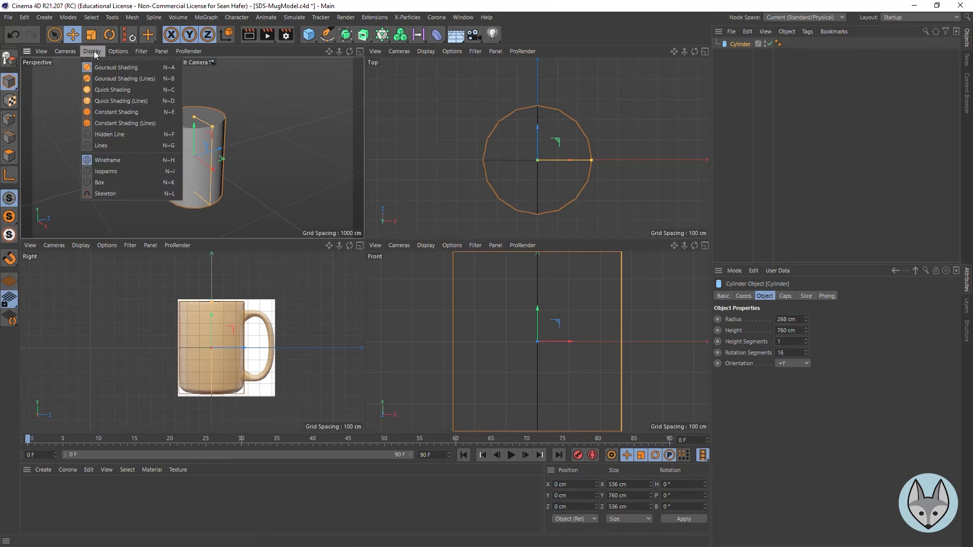
{"action": "left_click", "coordinate": [106, 80]}
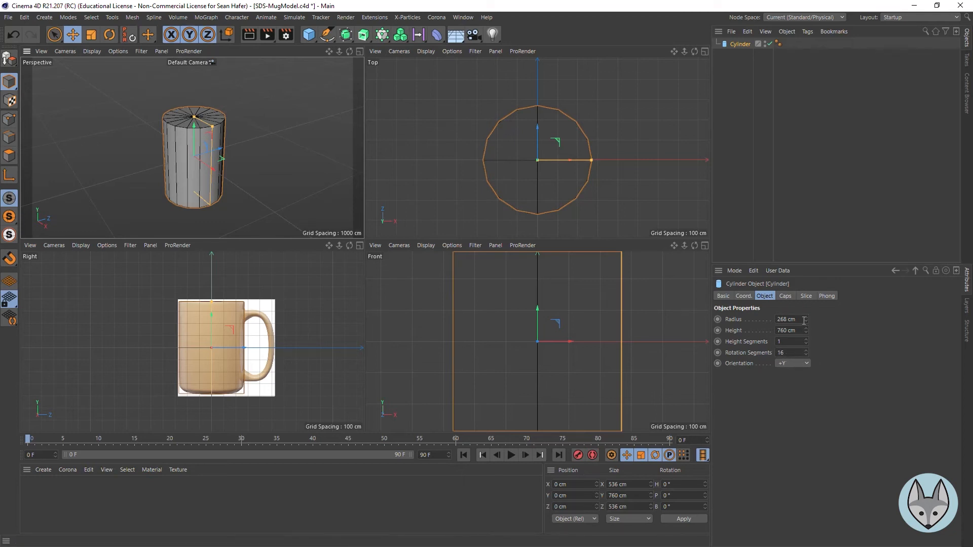
{"action": "scroll", "coordinate": [526, 134], "scroll_direction": "up", "scroll_amount": 1}
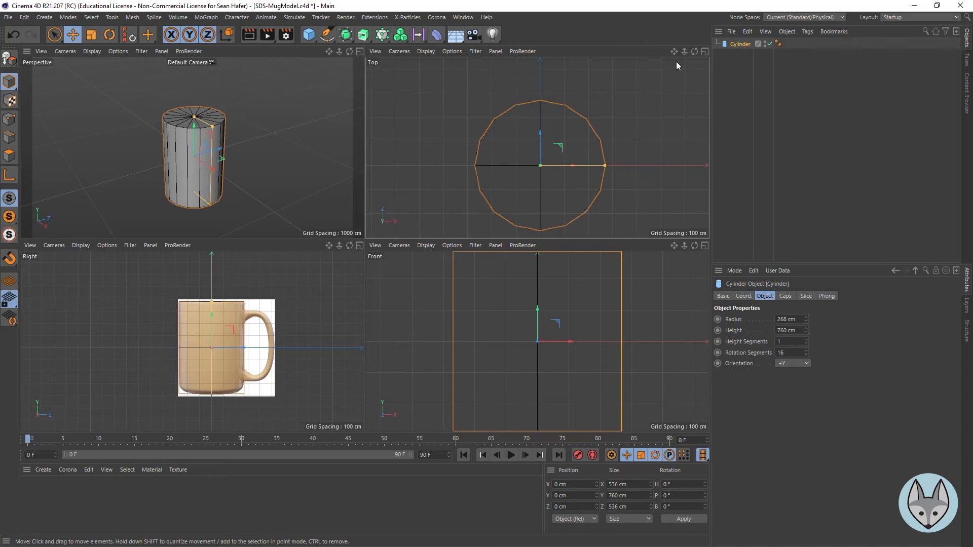
{"action": "left_click_drag", "start_coordinate": [675, 52], "coordinate": [675, 42]}
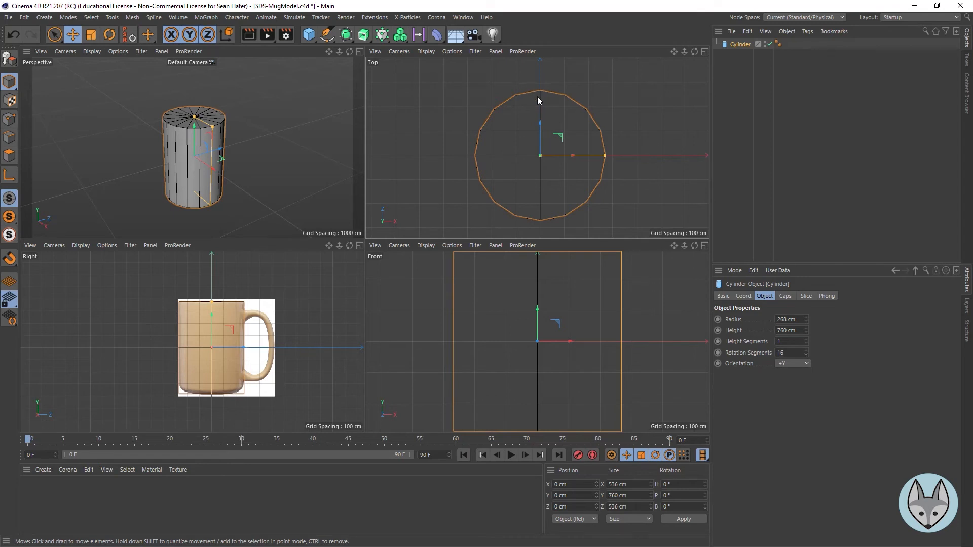
{"action": "left_click", "coordinate": [806, 351]}
{"action": "left_click", "coordinate": [806, 351]}
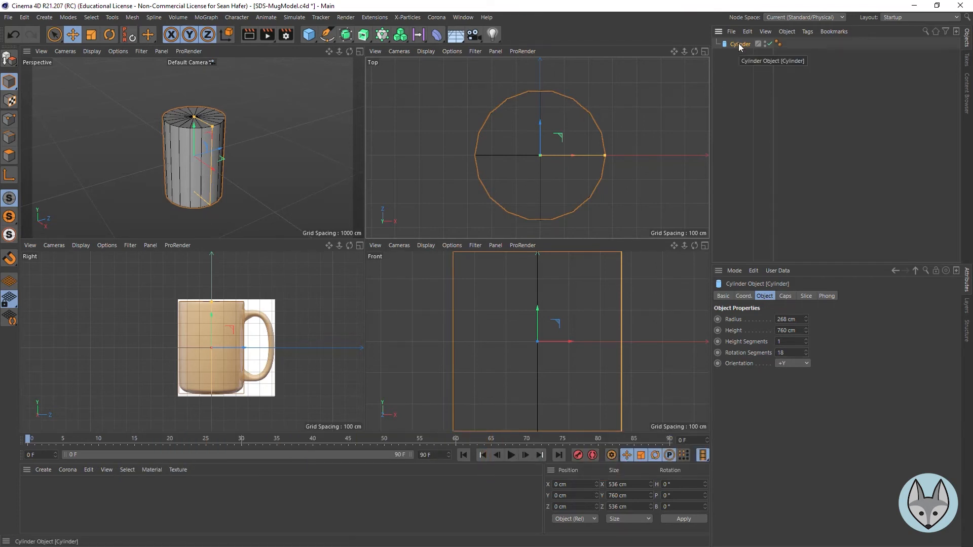
- Convert the cylinder to an editable polygon object and activate Live Selection in polygon mode
{"action": "key", "text": "c"}
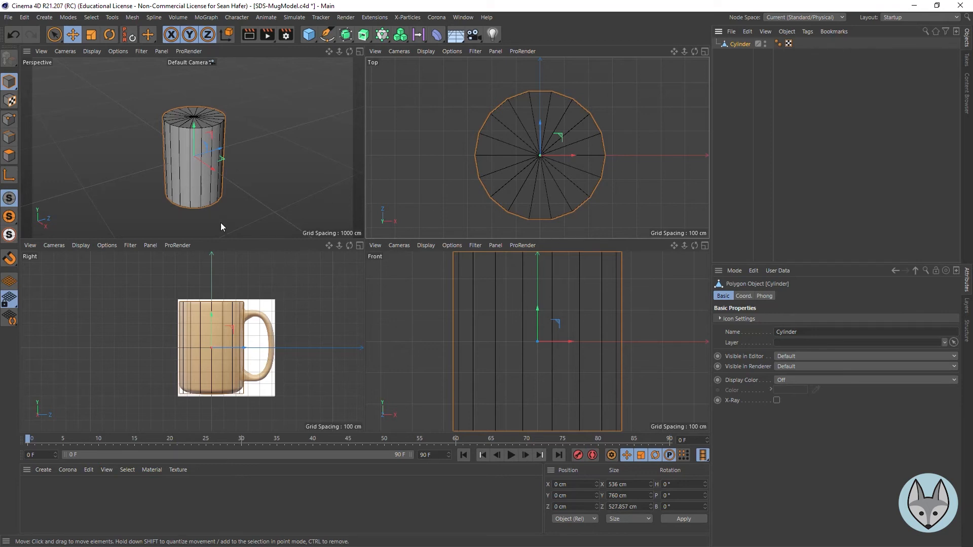
{"action": "left_click", "coordinate": [9, 155]}
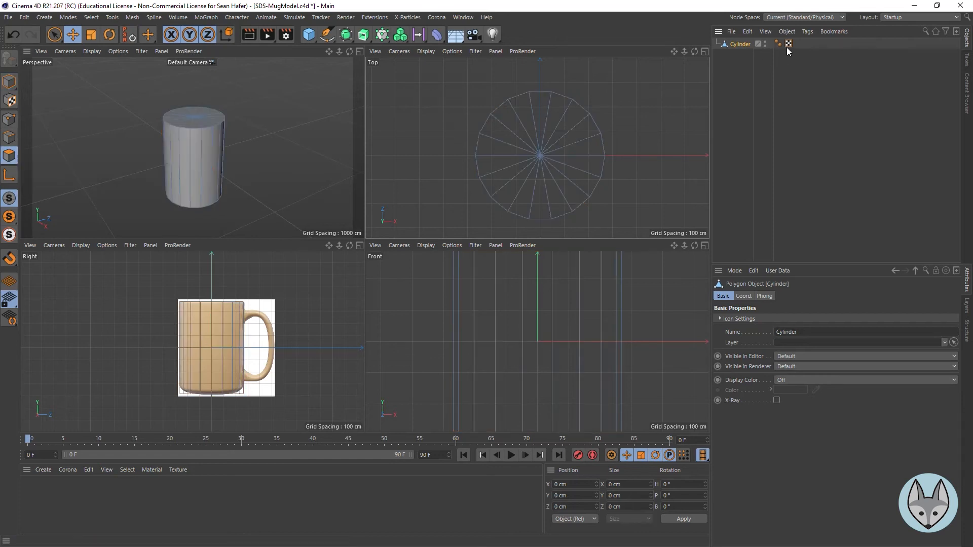
{"action": "left_click", "coordinate": [55, 36]}
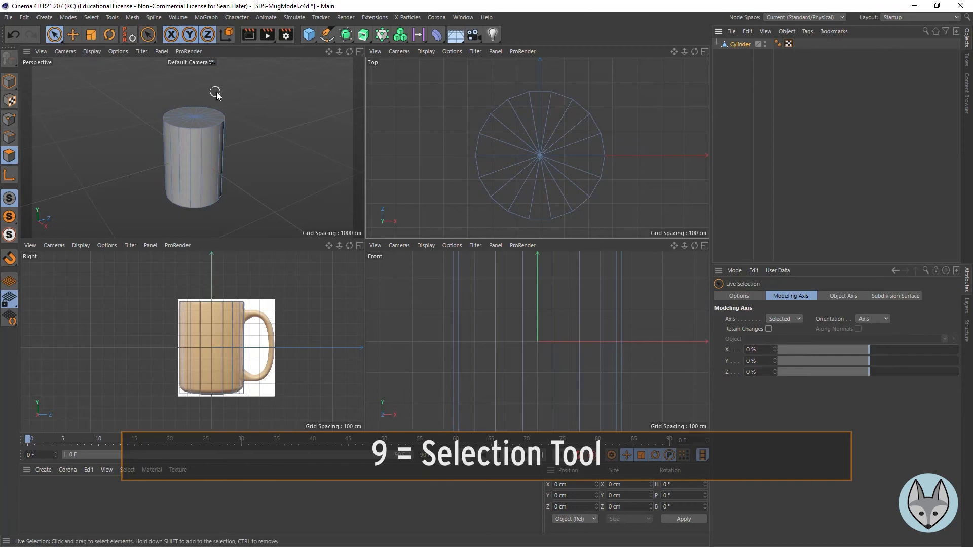
- Select all polygons of the cylinder's top cap and inset them by about 30 cm with Extrude Inner to form the rim
{"action": "left_click", "coordinate": [197, 119]}
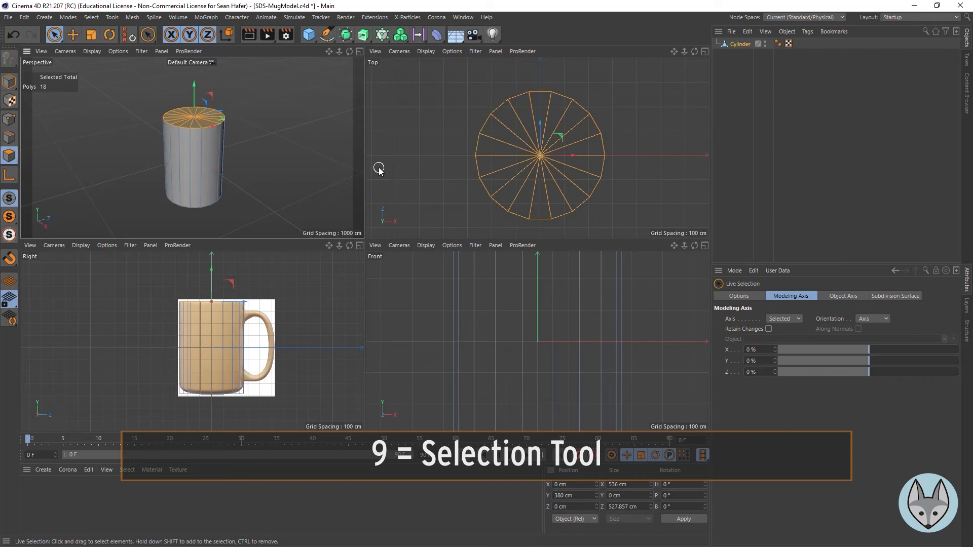
{"action": "left_click_drag", "start_coordinate": [349, 50], "coordinate": [348, 49]}
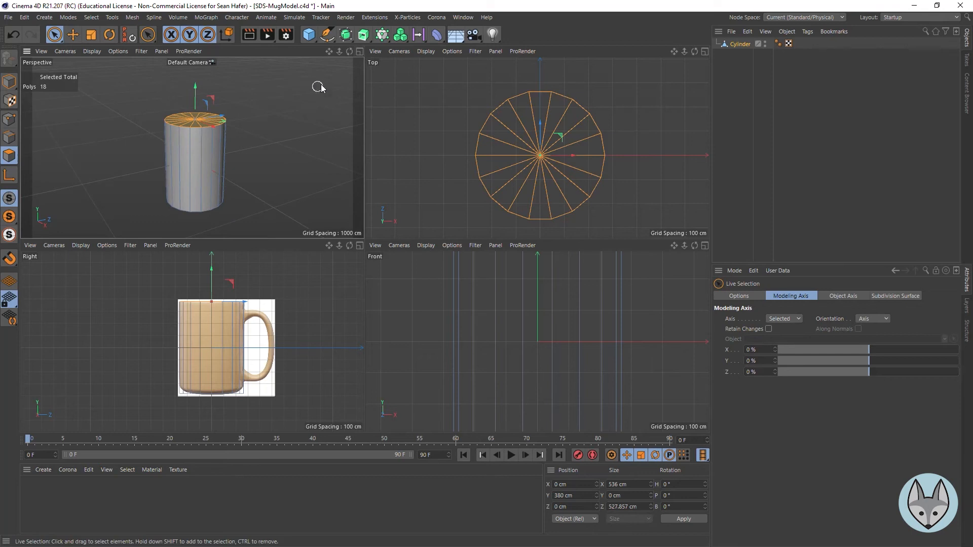
{"action": "right_click_drag", "start_coordinate": [677, 247], "coordinate": [653, 248]}
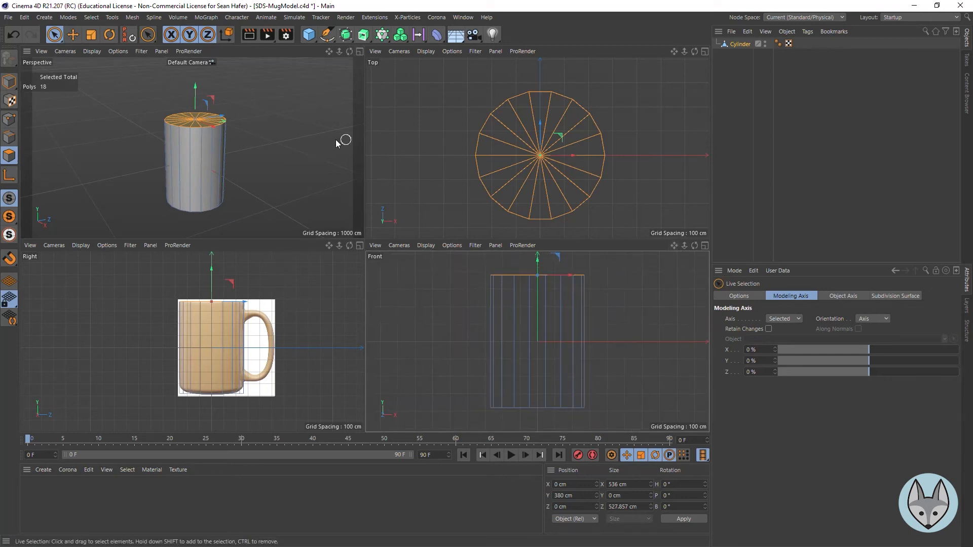
{"action": "right_click", "coordinate": [261, 120]}
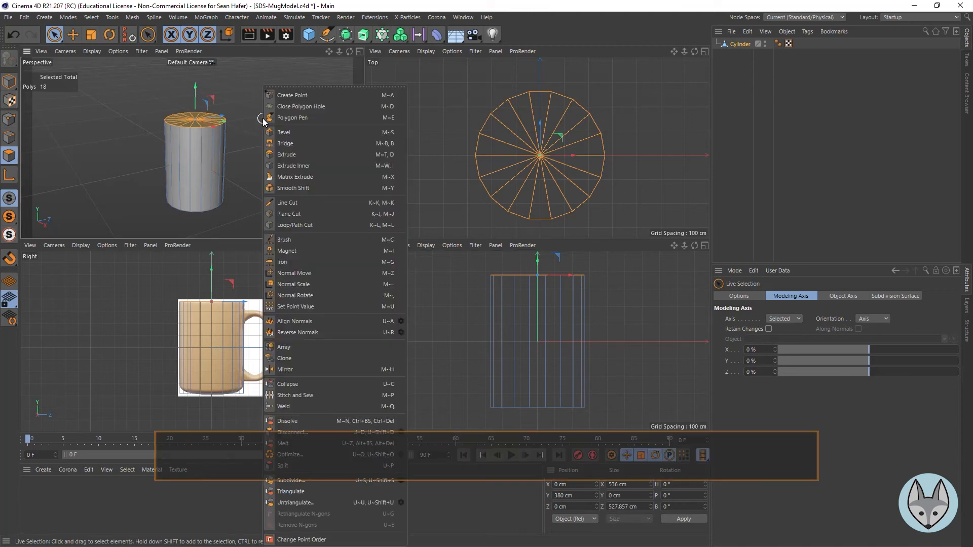
{"action": "left_click", "coordinate": [335, 166]}
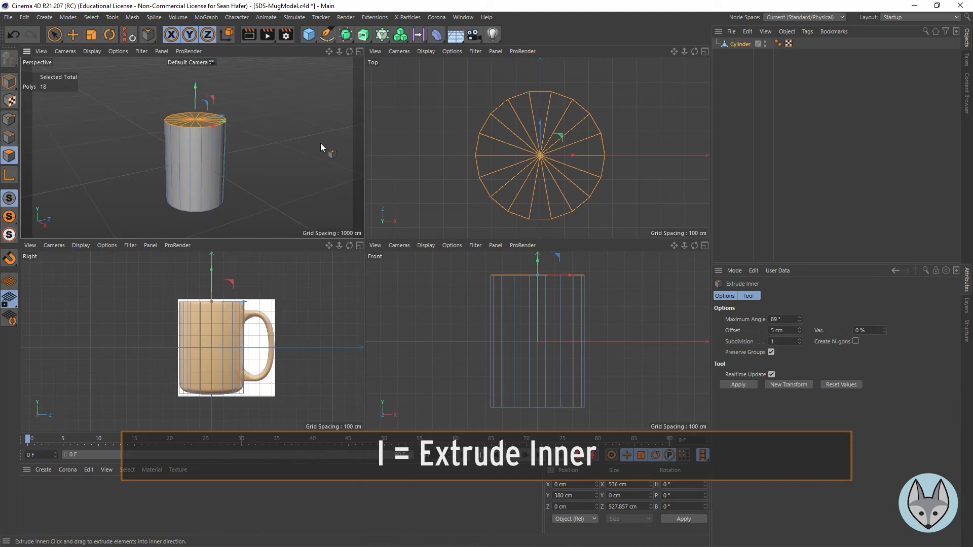
{"action": "left_click_drag", "start_coordinate": [324, 139], "coordinate": [337, 141]}
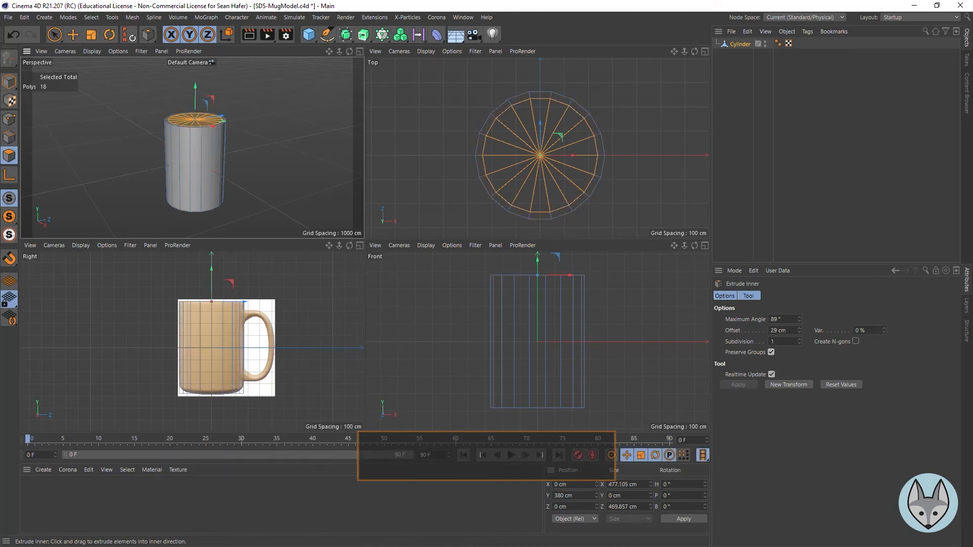
{"action": "left_click_drag", "start_coordinate": [337, 141], "coordinate": [335, 141]}
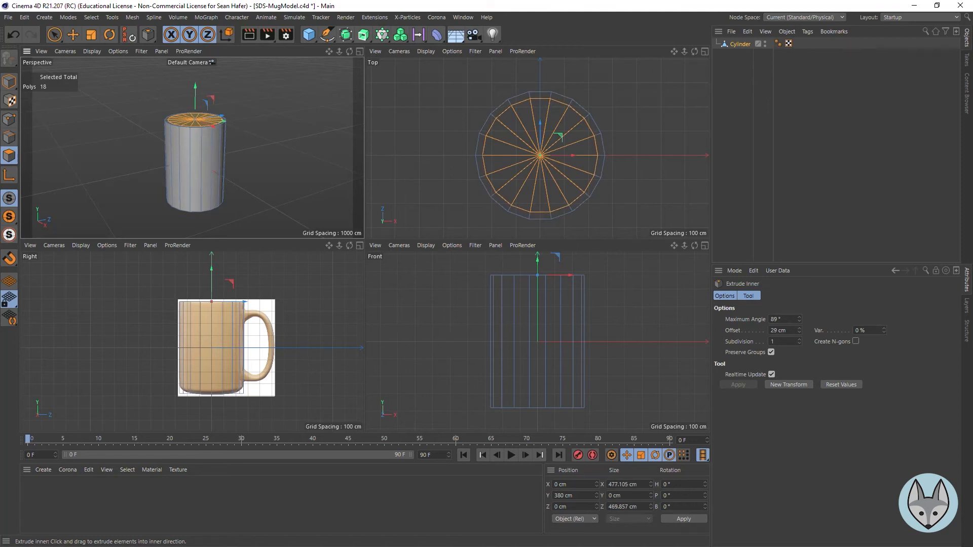
{"action": "left_click_drag", "start_coordinate": [327, 140], "coordinate": [327, 141]}
{"action": "left_click", "coordinate": [785, 330]}
{"action": "key", "text": "Return"}
- Try extruding the inset top polygons 144 cm down into the cylinder, and undo the extrusion
{"action": "key", "text": "d"}
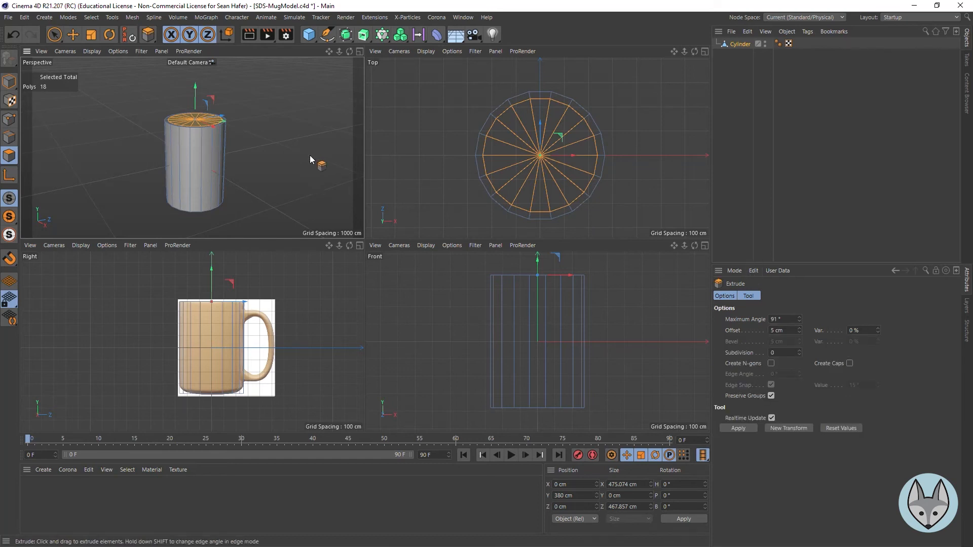
{"action": "left_click_drag", "start_coordinate": [324, 161], "coordinate": [323, 165]}
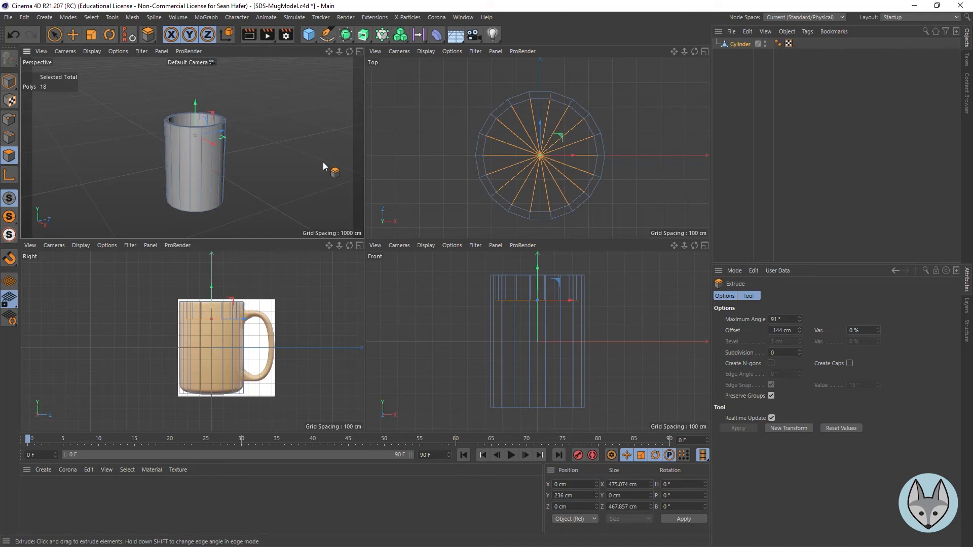
{"action": "key", "text": "ctrl+z"}
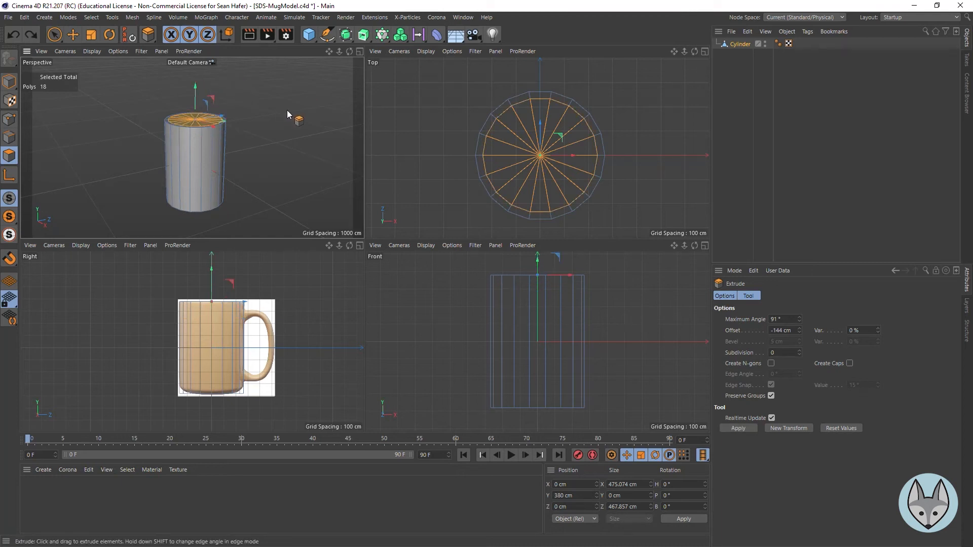
- Extrude the inset polygons down inside the cylinder with the Move tool to a Y position of about -346 cm, leaving a thin base
{"action": "key", "text": "m"}
{"action": "key", "text": "e"}
{"action": "key", "text": "e"}
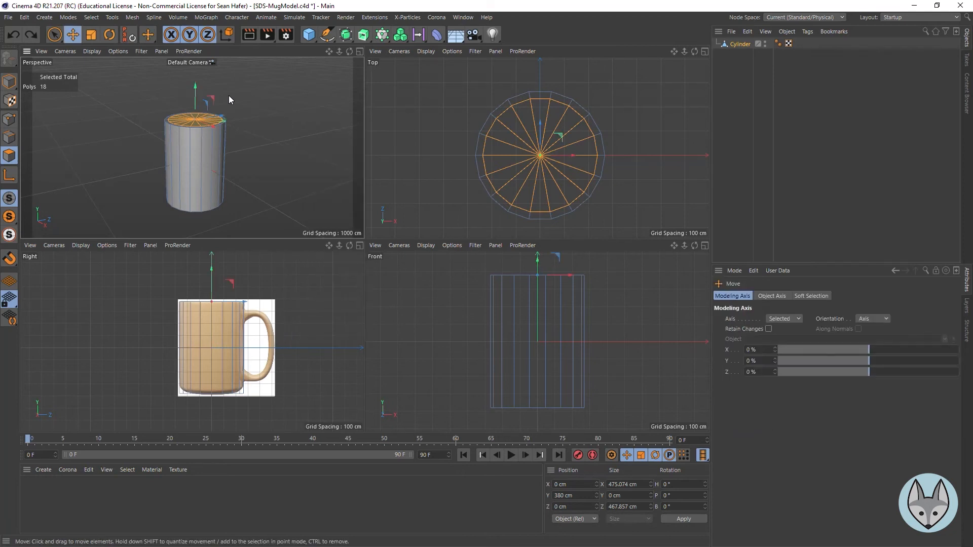
{"action": "left_click_drag", "start_coordinate": [196, 84], "coordinate": [181, 161]}
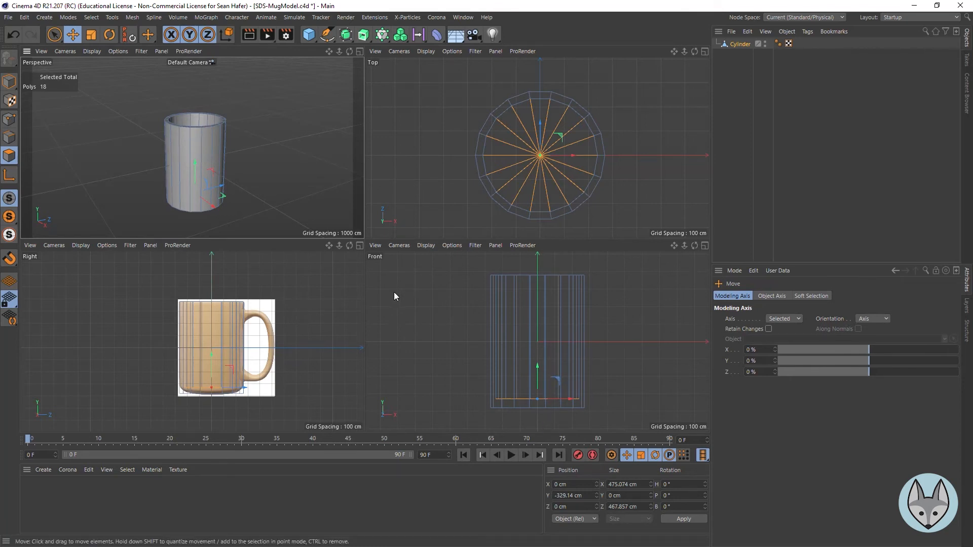
{"action": "scroll", "coordinate": [531, 421], "scroll_direction": "up", "scroll_amount": 4}
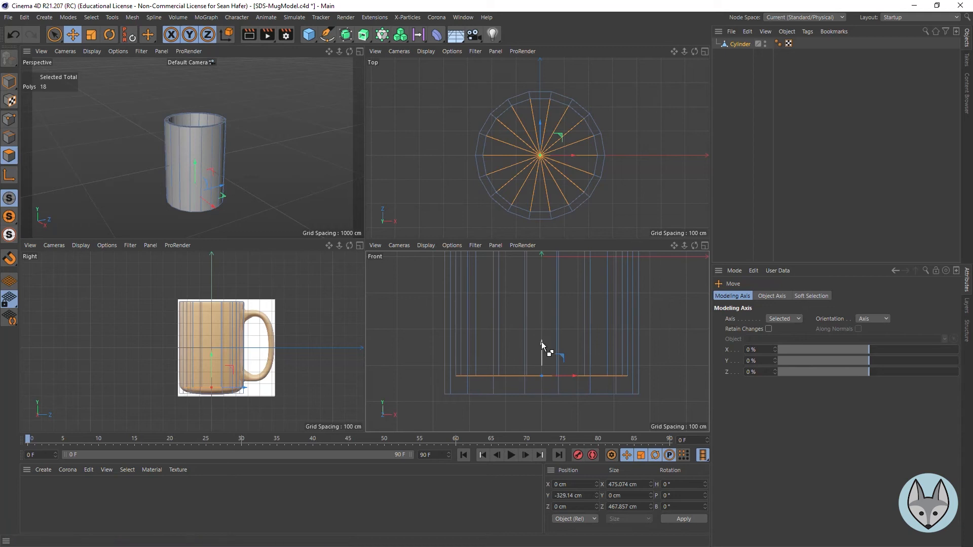
{"action": "left_click_drag", "start_coordinate": [541, 341], "coordinate": [543, 348]}
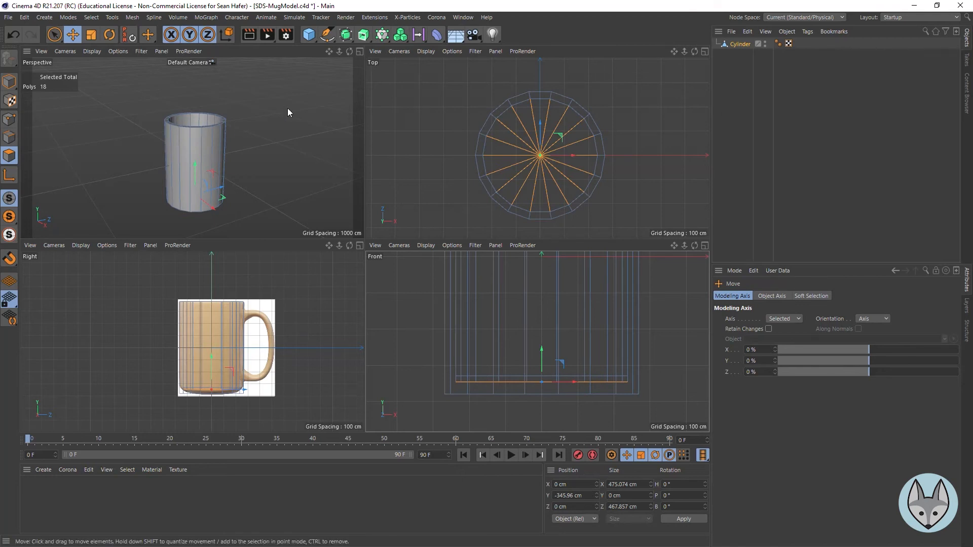
{"action": "mouse_move", "coordinate": [350, 51]}
{"action": "left_mouse_down"}
{"action": "mouse_move", "coordinate": [352, 76]}
{"action": "mouse_move", "coordinate": [350, 56]}
{"action": "mouse_move", "coordinate": [332, 49]}
{"action": "mouse_move", "coordinate": [365, 60]}
{"action": "left_mouse_up"}
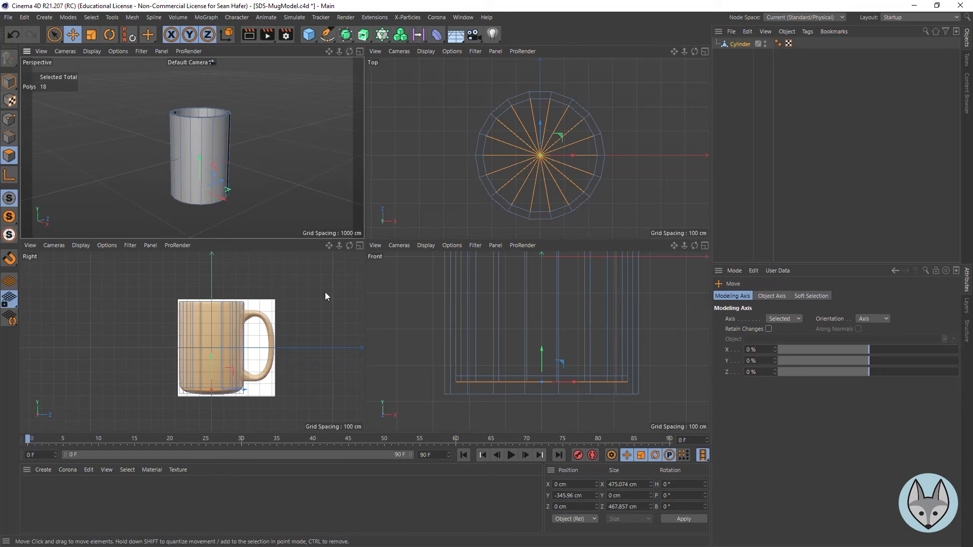
- Show the Right view full size and select all polygons of the cylinder in polygon mode
{"action": "left_click", "coordinate": [360, 245]}
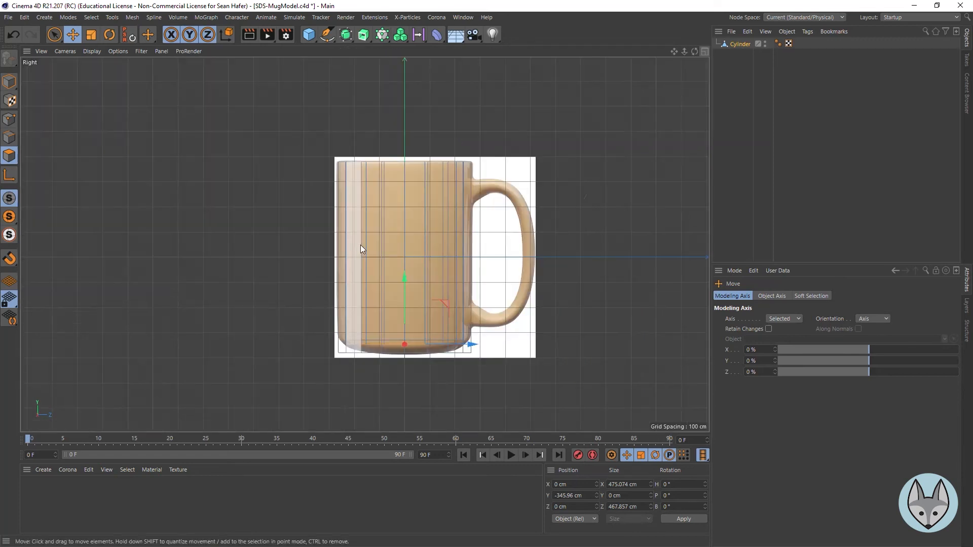
{"action": "right_click_drag", "start_coordinate": [671, 51], "coordinate": [724, 51]}
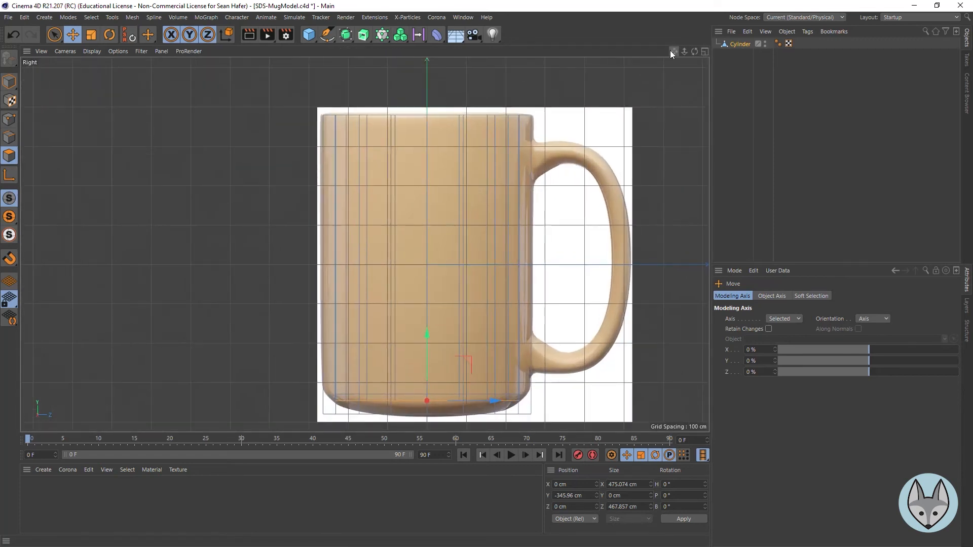
{"action": "left_click_drag", "start_coordinate": [670, 51], "coordinate": [654, 60]}
{"action": "left_click", "coordinate": [740, 44]}
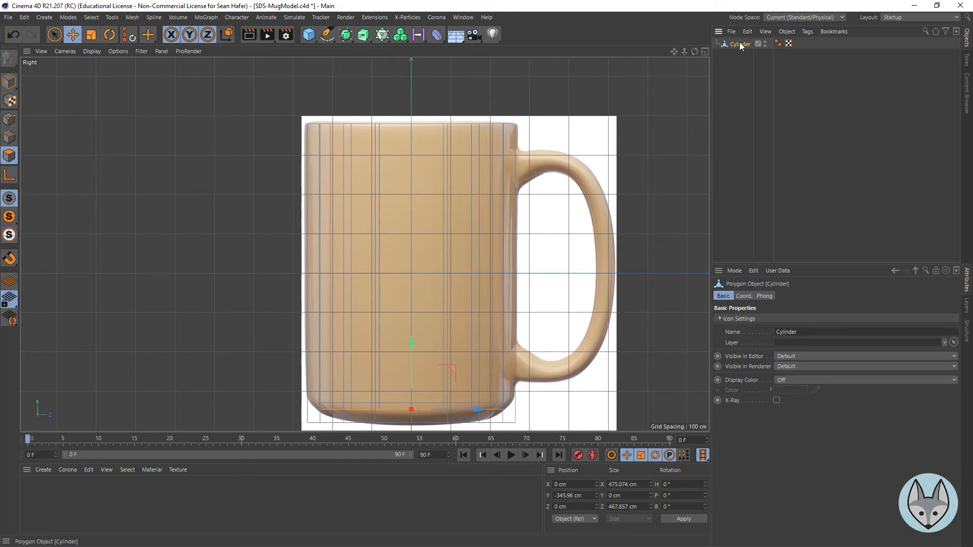
{"action": "left_click", "coordinate": [9, 81]}
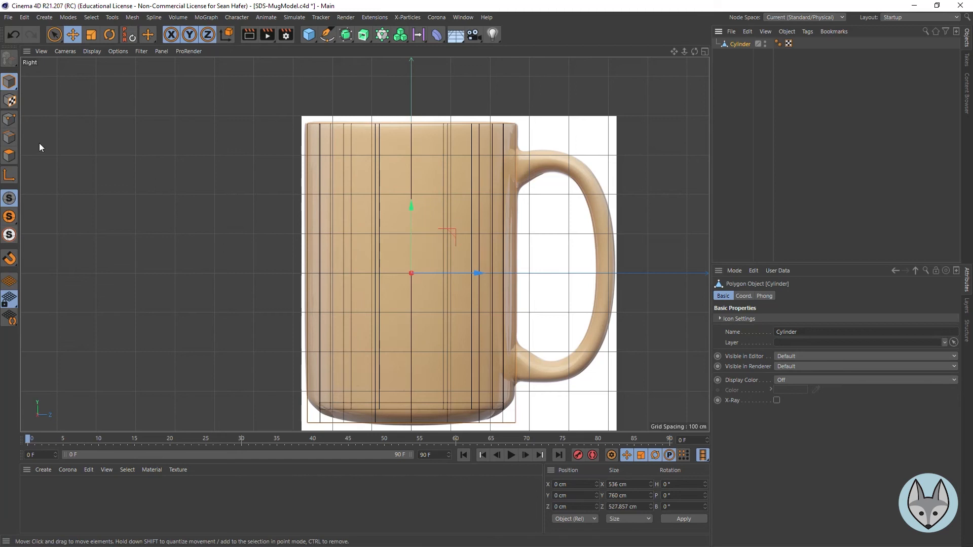
{"action": "left_click", "coordinate": [9, 156]}
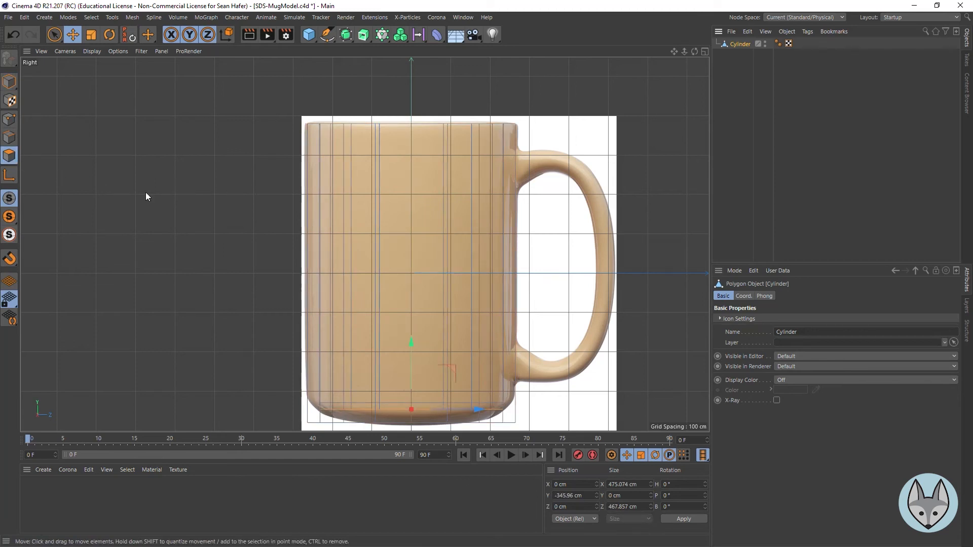
{"action": "key", "text": "ctrl+a"}
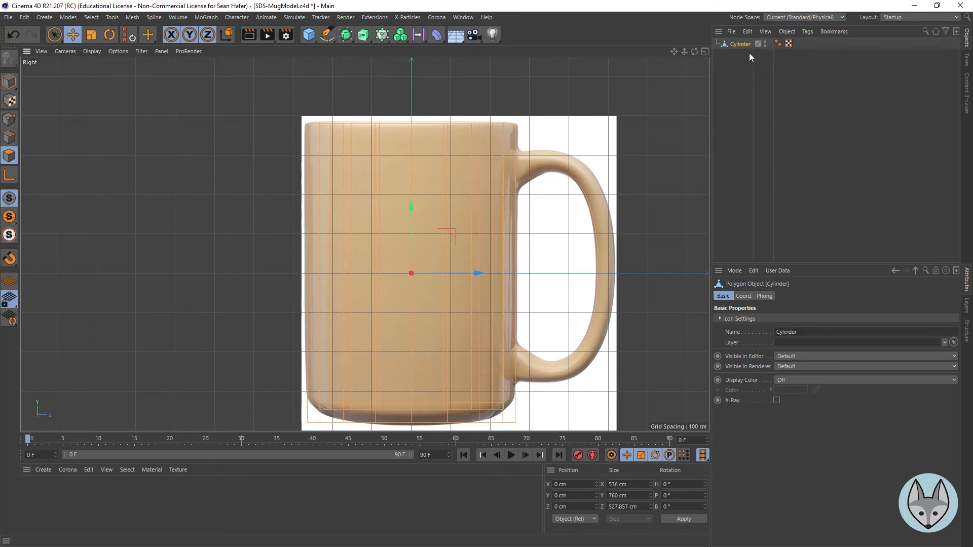
- Set the transparency of the Right view's background reference image to 95%
{"action": "left_click", "coordinate": [734, 270]}
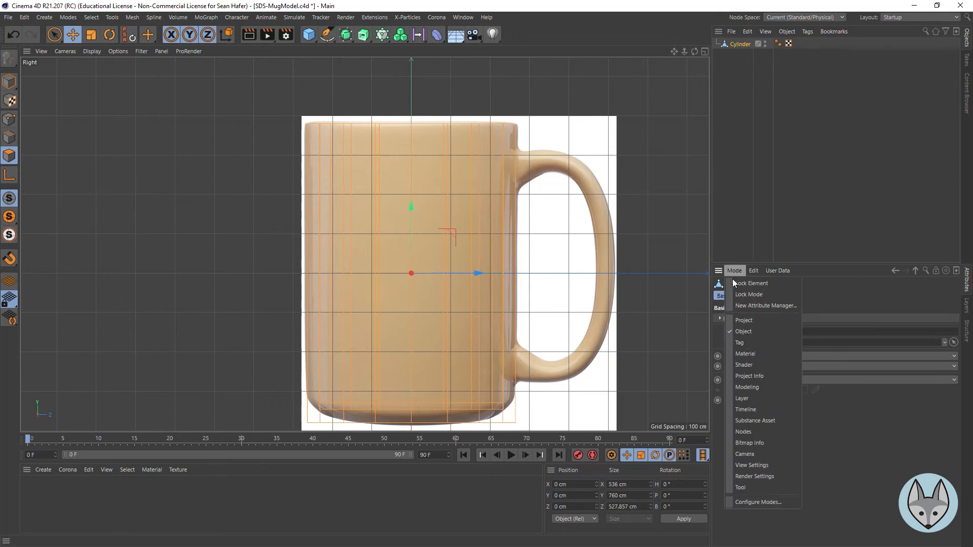
{"action": "left_click", "coordinate": [768, 465]}
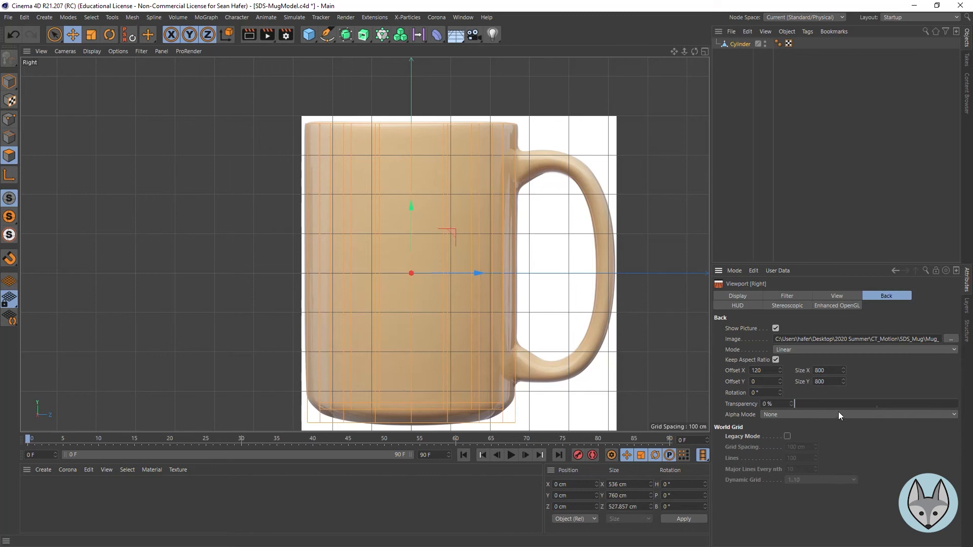
{"action": "left_click_drag", "start_coordinate": [872, 405], "coordinate": [954, 408]}
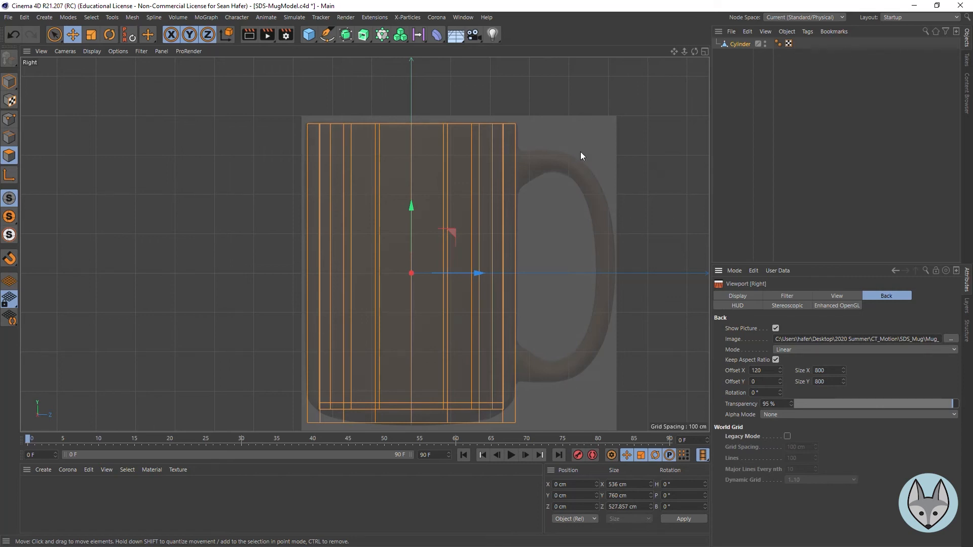
- Add six horizontal loop cuts around the mug body at the handle joints, the middle and near the base, and deselect the polygons
{"action": "key", "text": "k"}
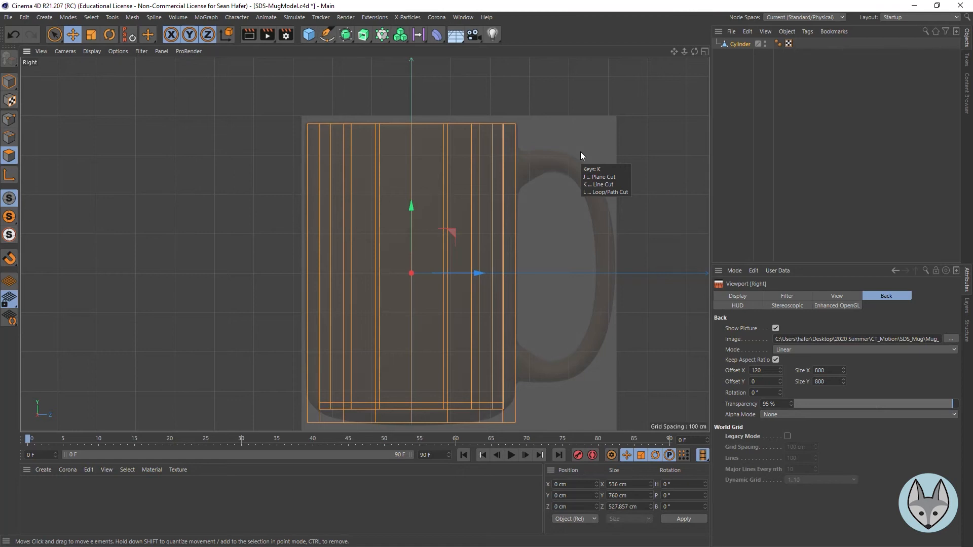
{"action": "key", "text": "l"}
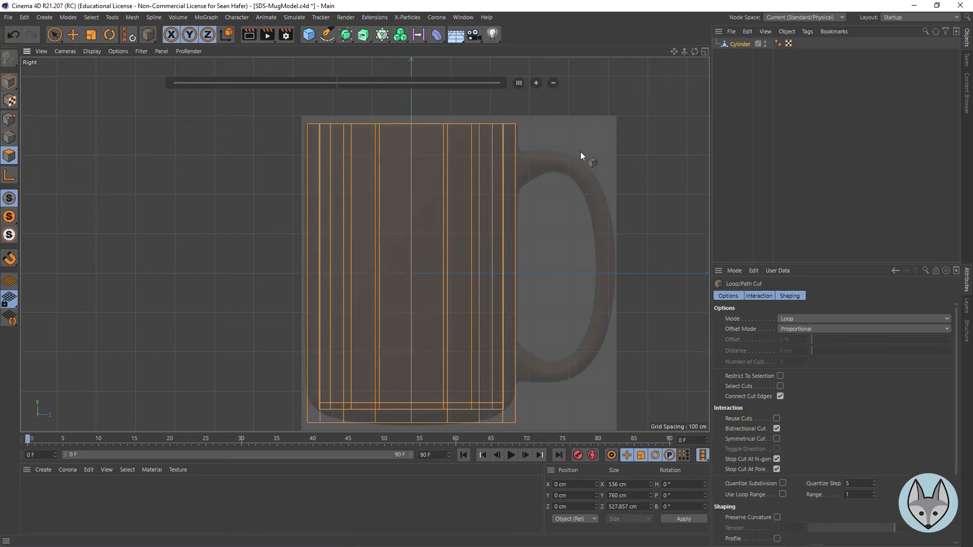
{"action": "left_click", "coordinate": [507, 153]}
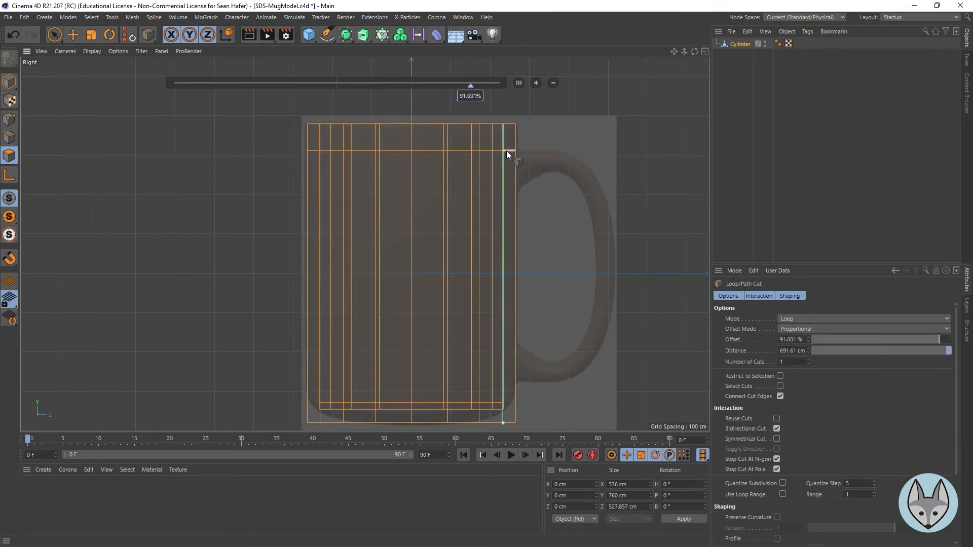
{"action": "left_click", "coordinate": [505, 196]}
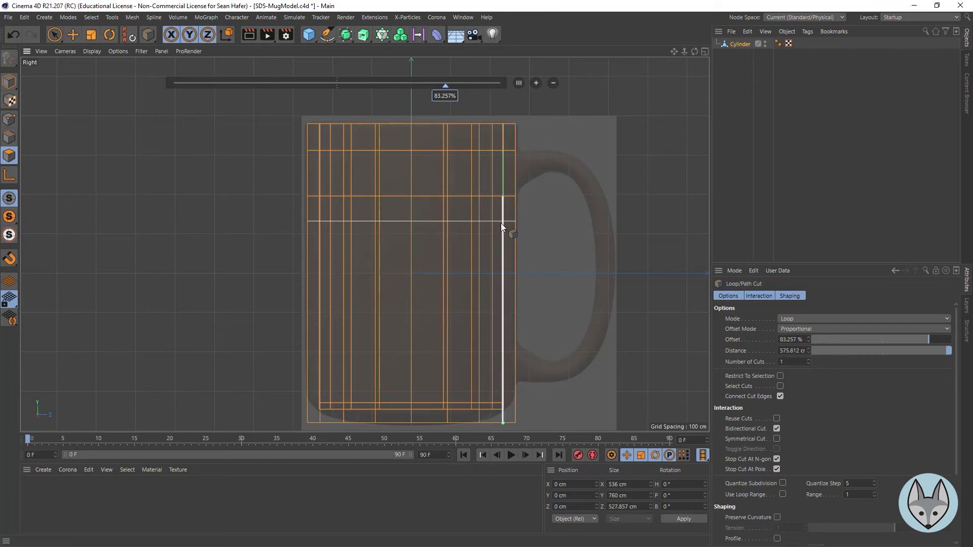
{"action": "left_click", "coordinate": [507, 273]}
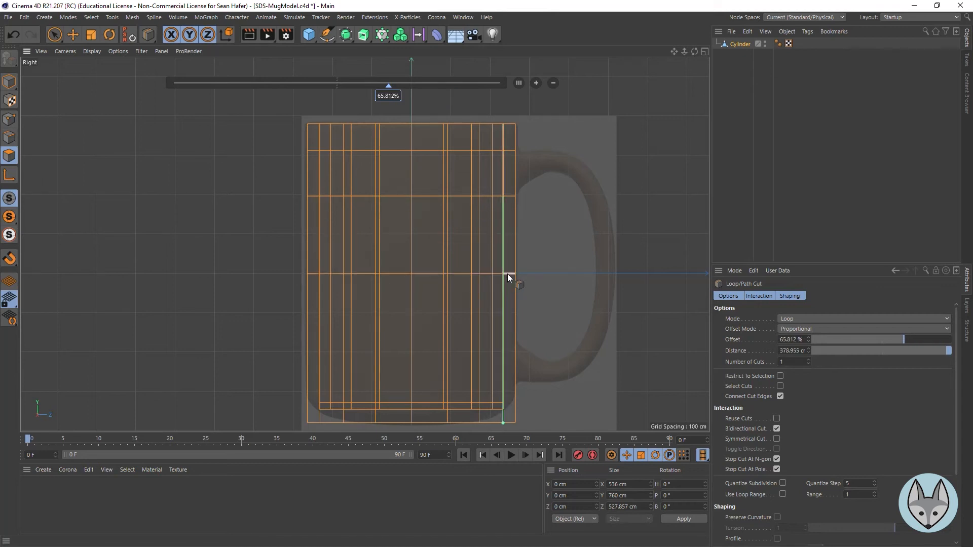
{"action": "left_click", "coordinate": [506, 341]}
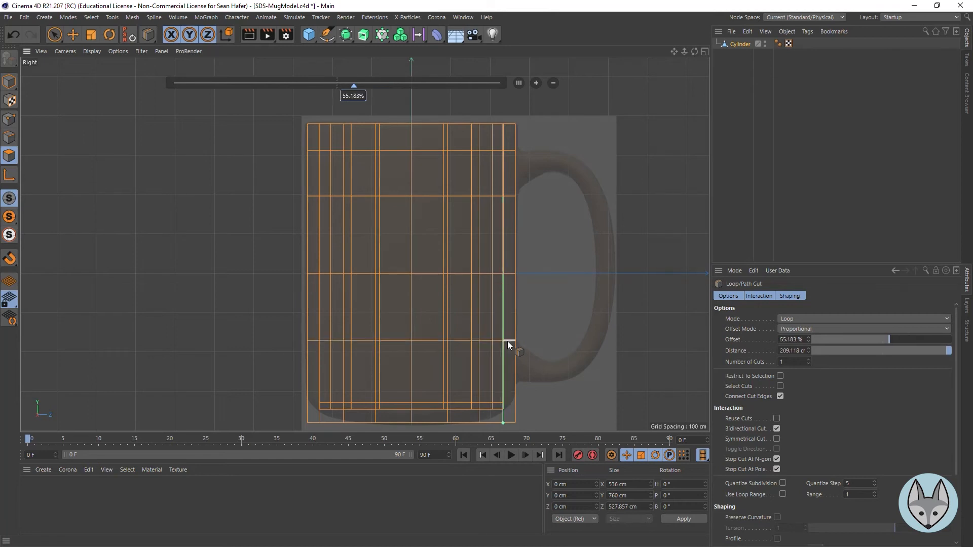
{"action": "left_click", "coordinate": [505, 383]}
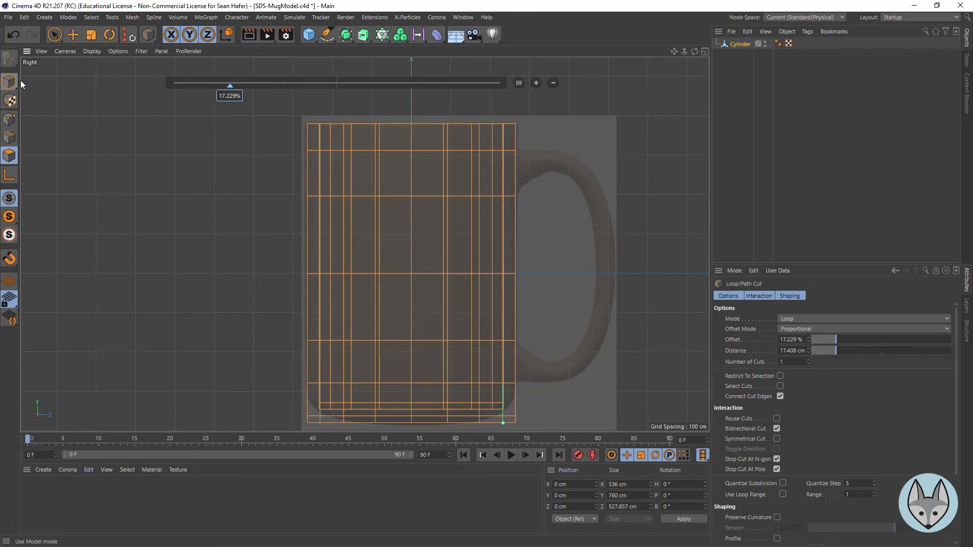
{"action": "key", "text": "space"}
{"action": "left_click", "coordinate": [258, 235]}
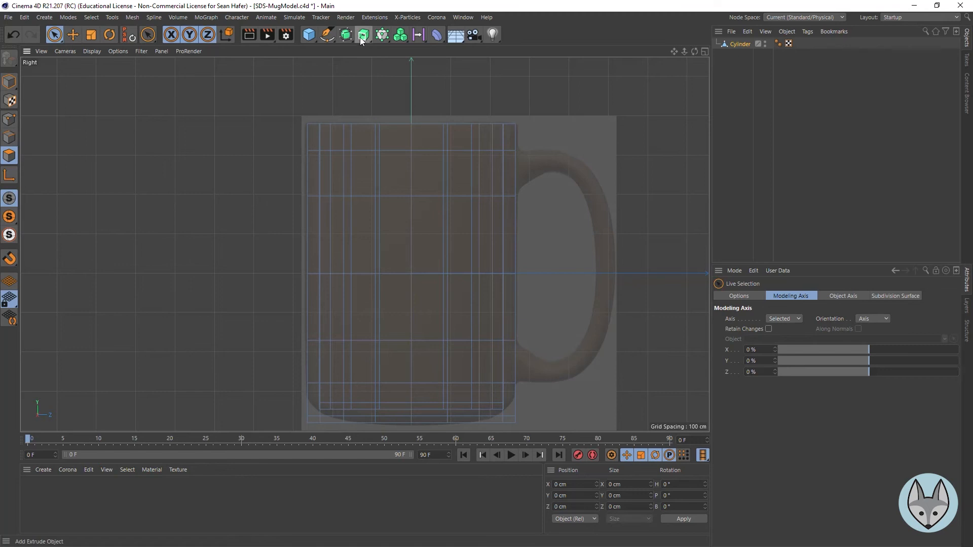
- Place the cylinder under a new Subdivision Surface and return to the four-view layout
{"action": "left_click", "coordinate": [746, 44]}
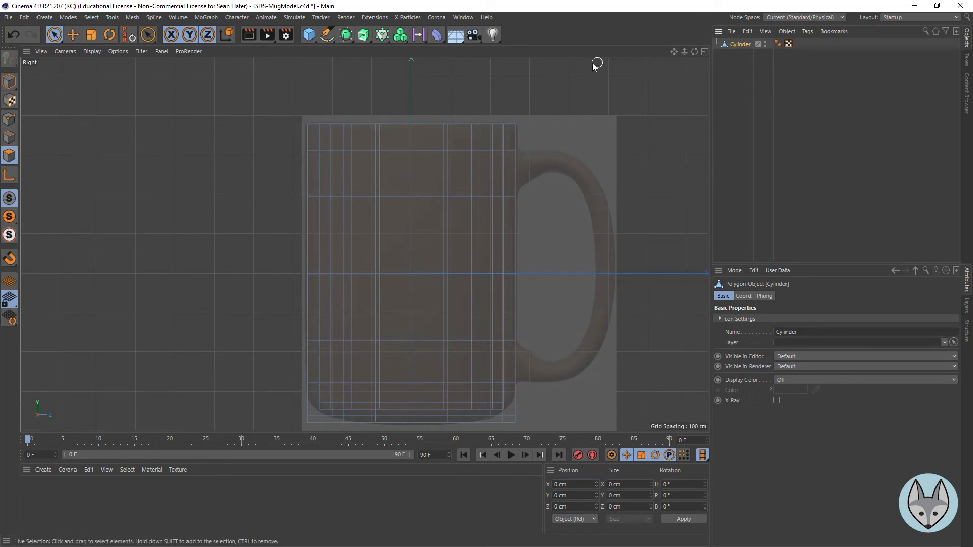
{"action": "left_click", "coordinate": [347, 36], "text": "alt"}
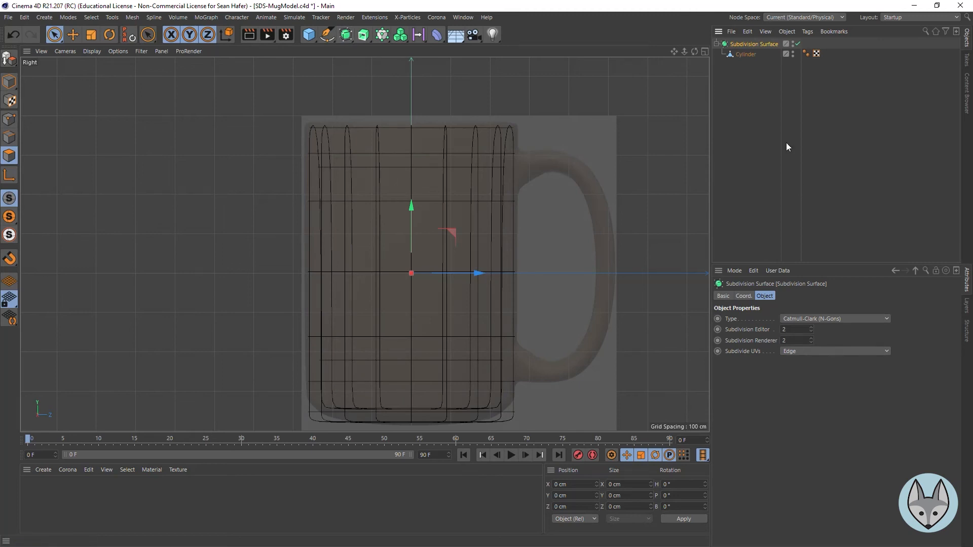
{"action": "left_click", "coordinate": [703, 51]}
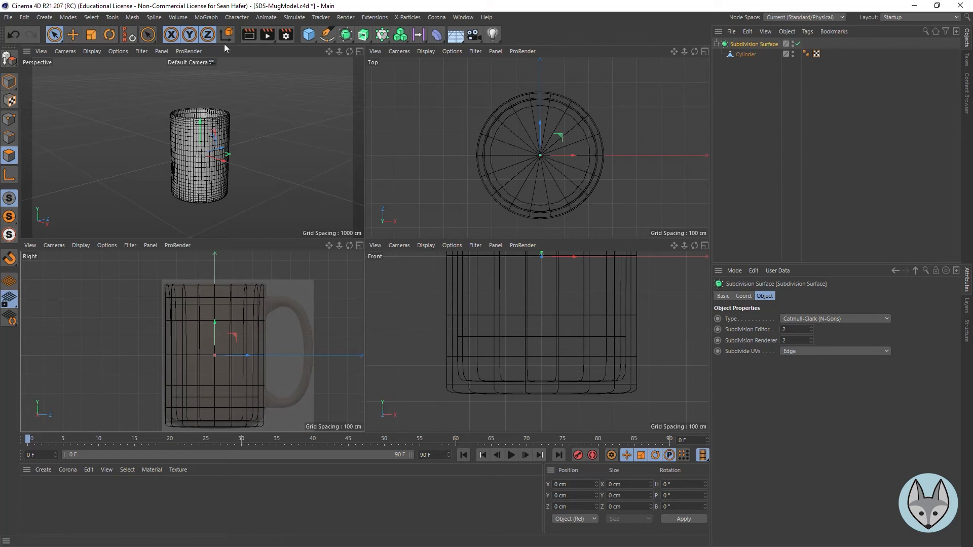
- Add a horizontal loop cut just below the mug's rim with all cylinder polygons selected, and test-render the Front and Perspective views
{"action": "left_click", "coordinate": [248, 35]}
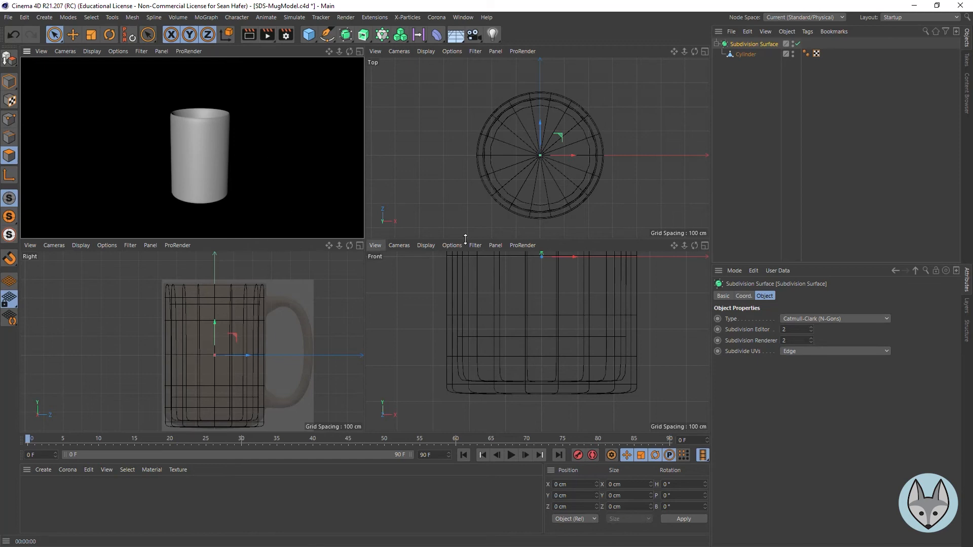
{"action": "left_click_drag", "start_coordinate": [677, 248], "coordinate": [672, 298]}
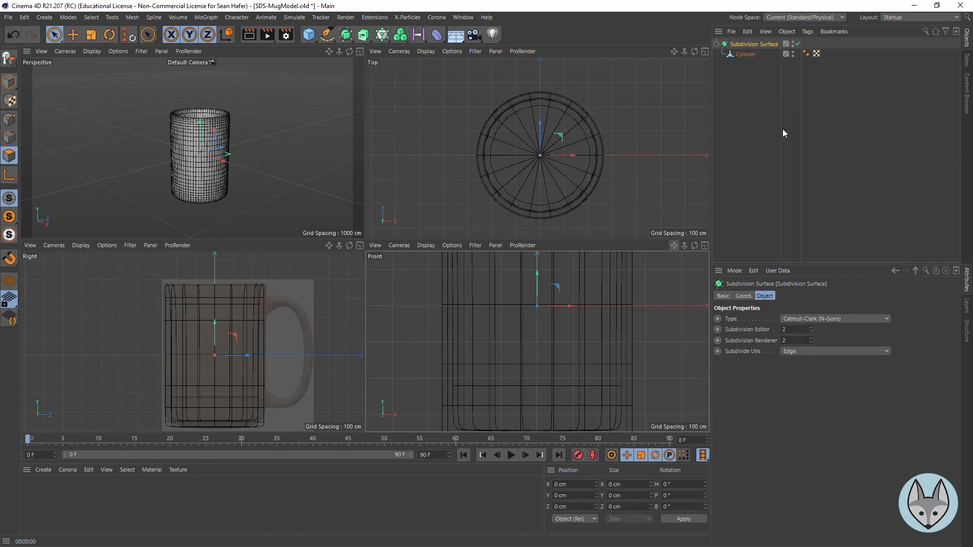
{"action": "left_click", "coordinate": [744, 54]}
{"action": "left_click_drag", "start_coordinate": [676, 246], "coordinate": [661, 386]}
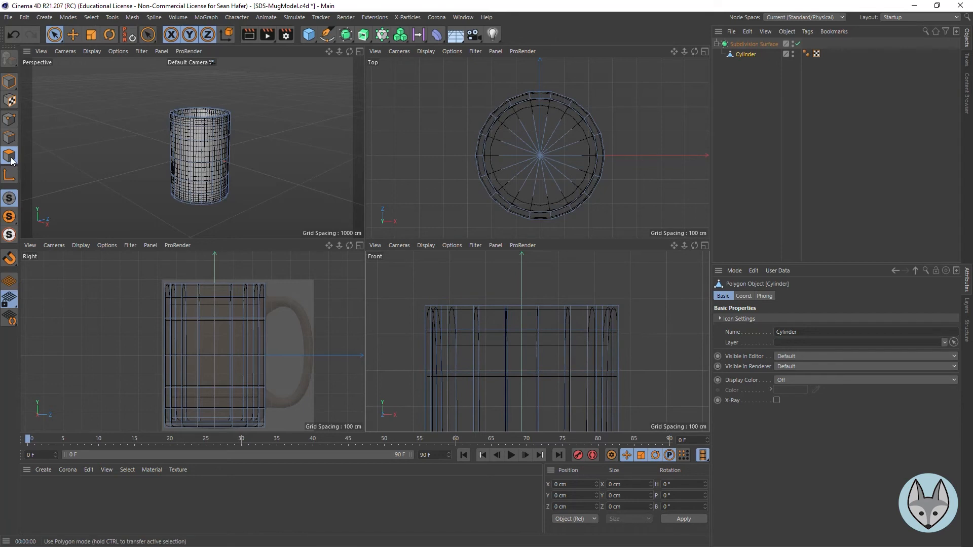
{"action": "key", "text": "ctrl+a"}
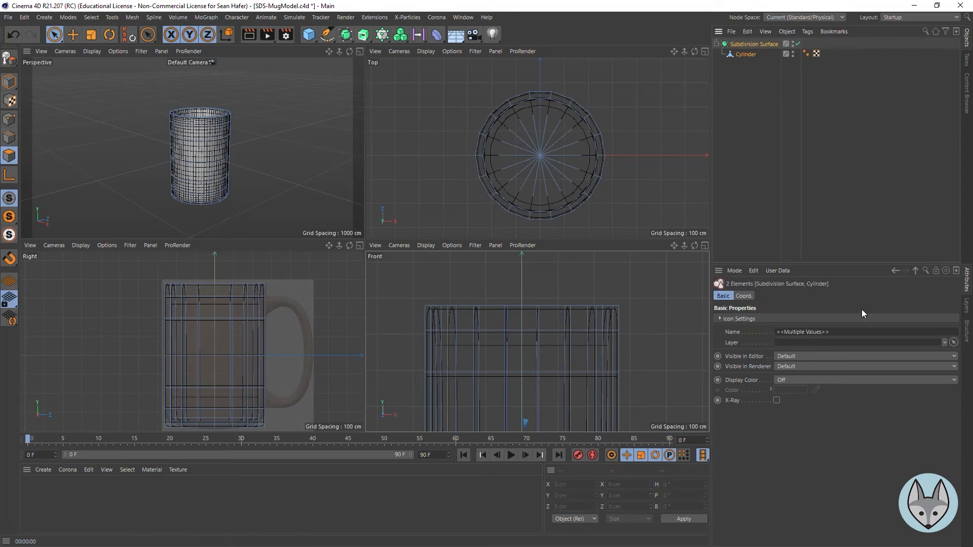
{"action": "key", "text": "ctrl+a"}
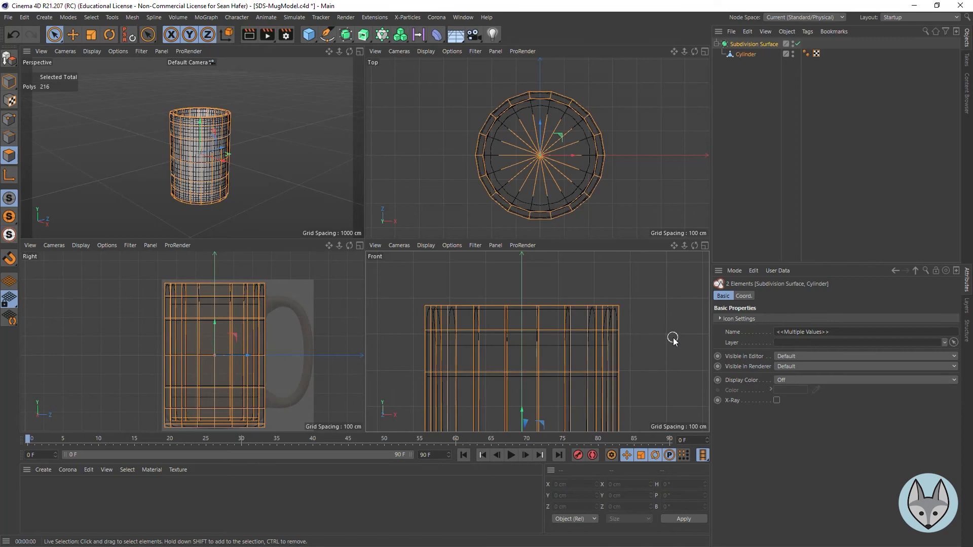
{"action": "key", "text": "k"}
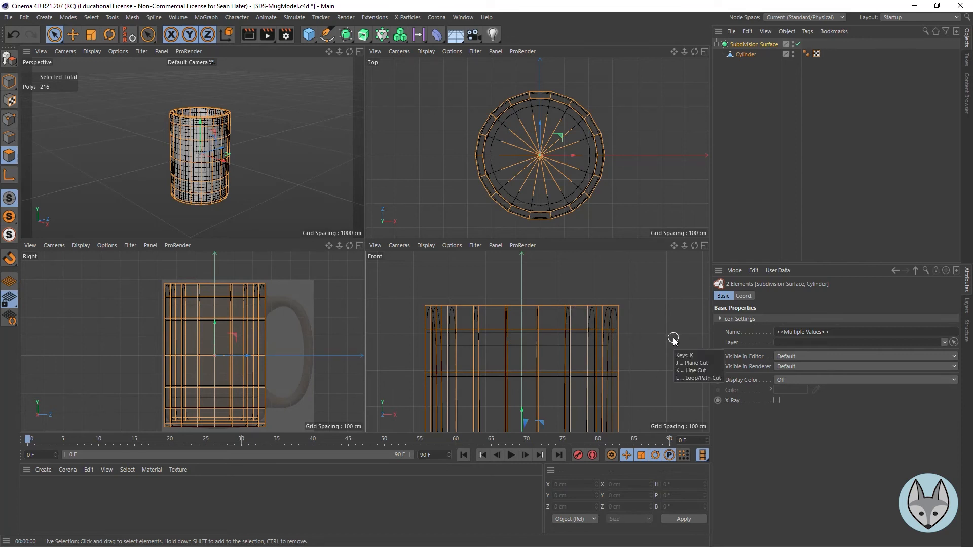
{"action": "key", "text": "l"}
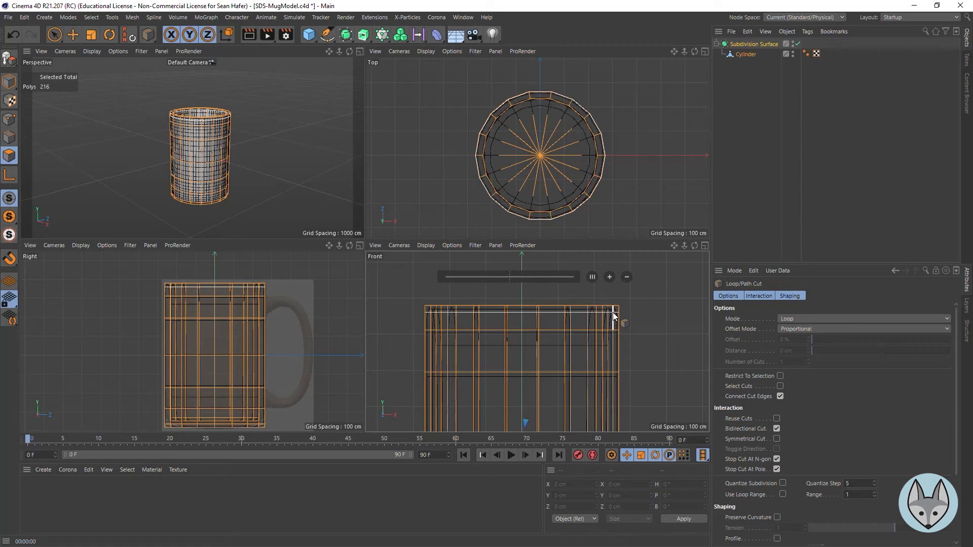
{"action": "left_click", "coordinate": [613, 312]}
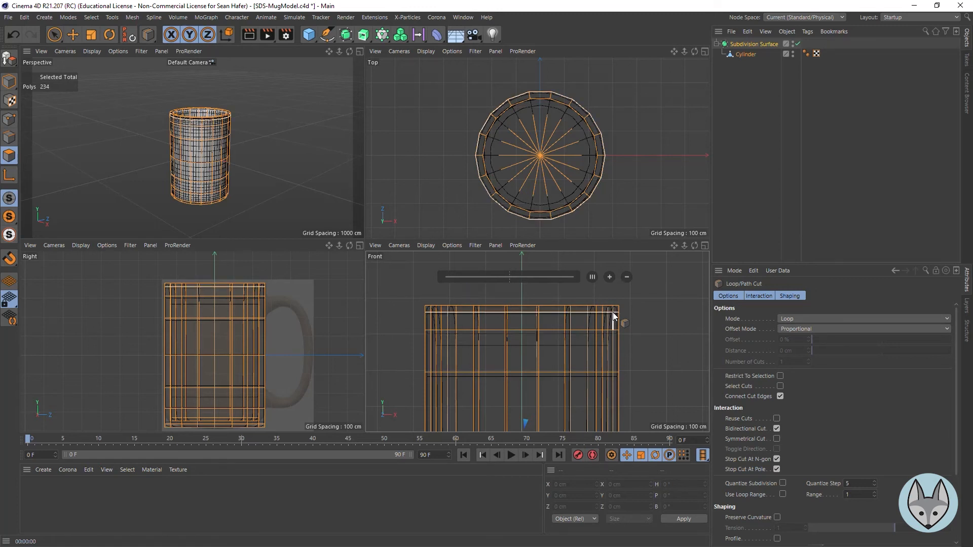
{"action": "left_click", "coordinate": [248, 35]}
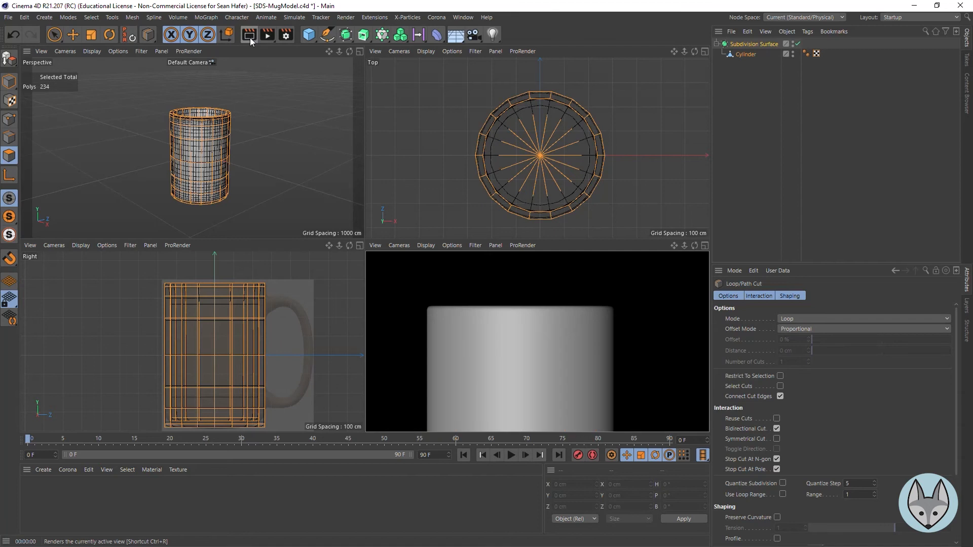
{"action": "left_click", "coordinate": [249, 35]}
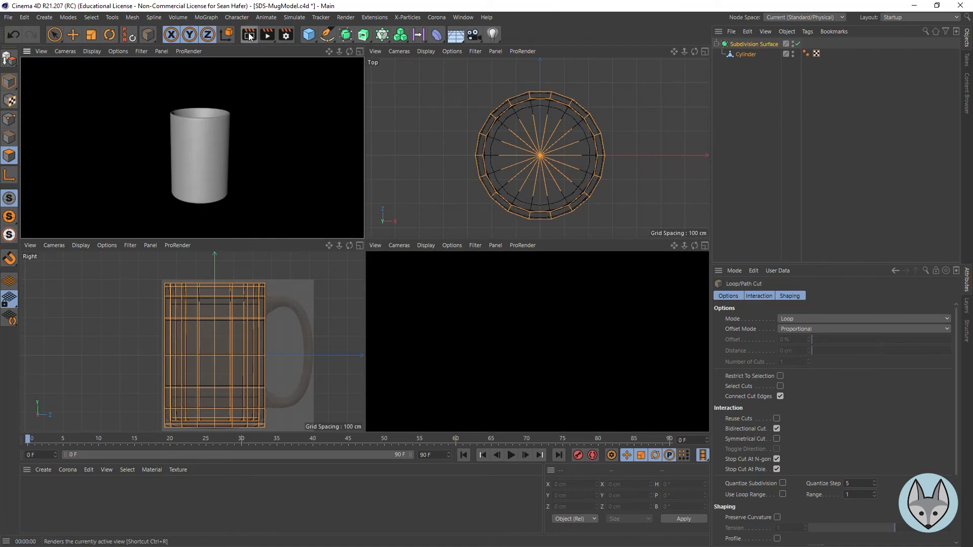
- Deselect all polygons of the cylinder and disable the Subdivision Surface
{"action": "left_click", "coordinate": [747, 54]}
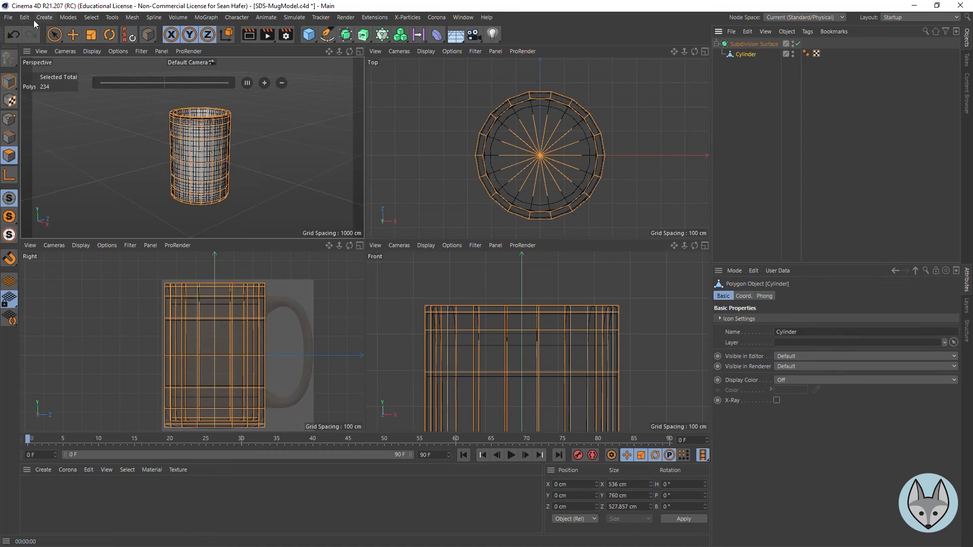
{"action": "left_click", "coordinate": [54, 34]}
{"action": "left_click", "coordinate": [319, 161]}
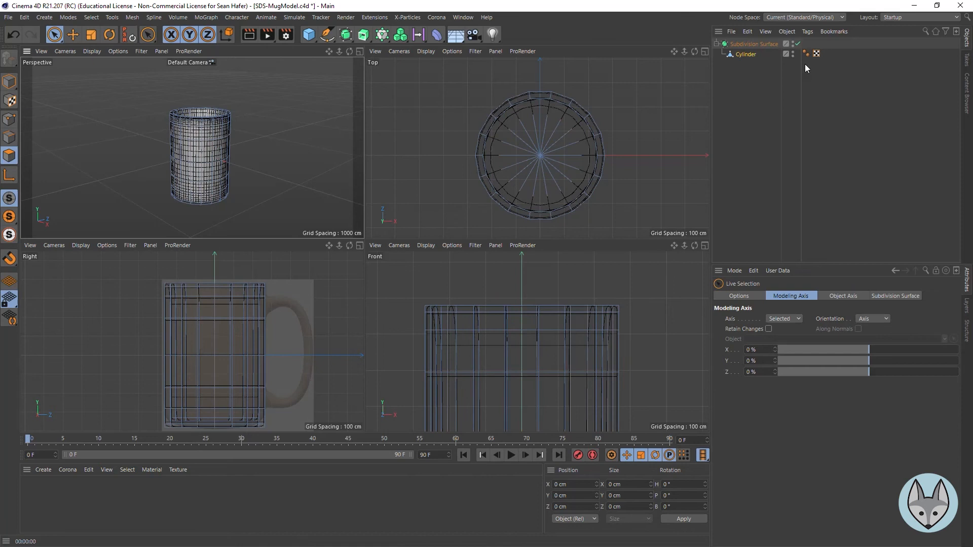
{"action": "left_click", "coordinate": [796, 44]}
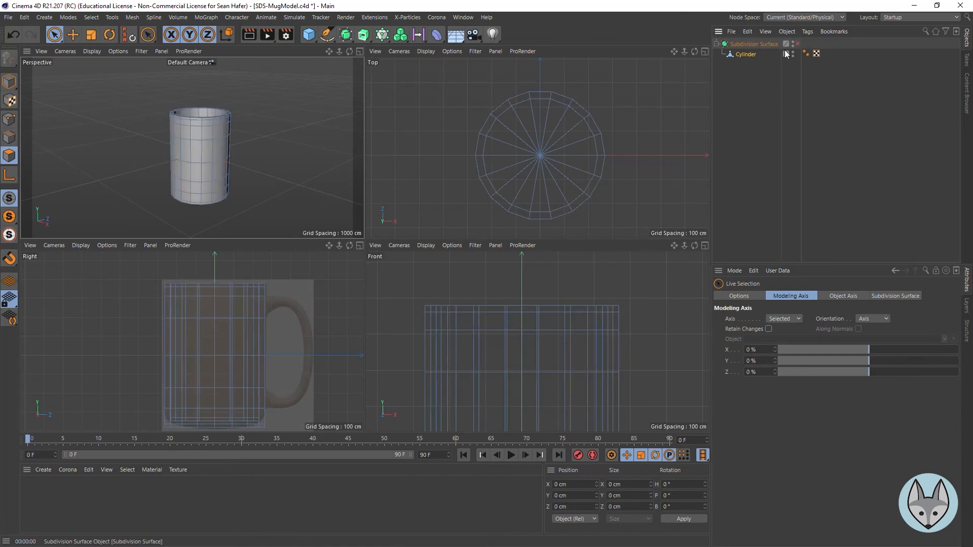
- Rename the cylinder to Mug Mesh and the Subdivision Surface to Mug
{"action": "double_click", "coordinate": [747, 54]}
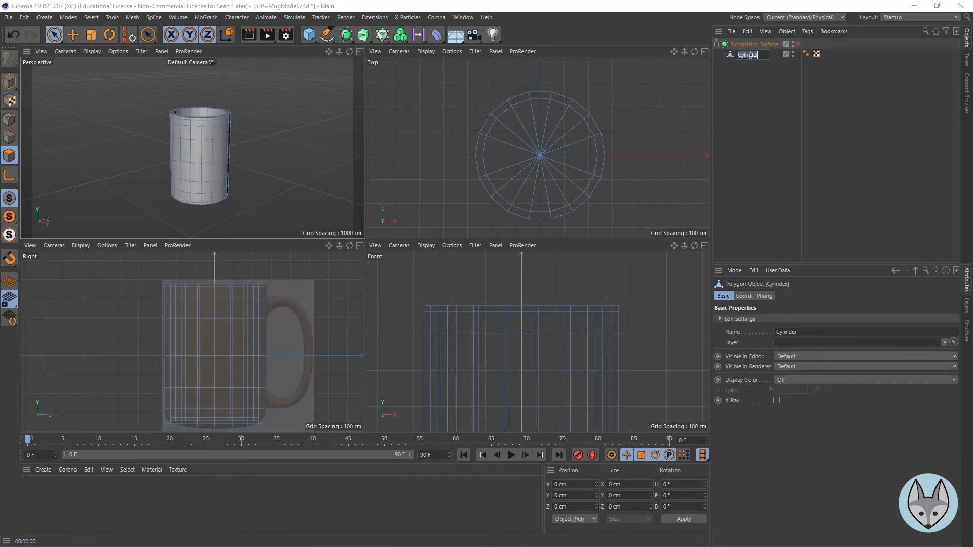
{"action": "type", "text": "Mug Mesh"}
{"action": "key", "text": "Return"}
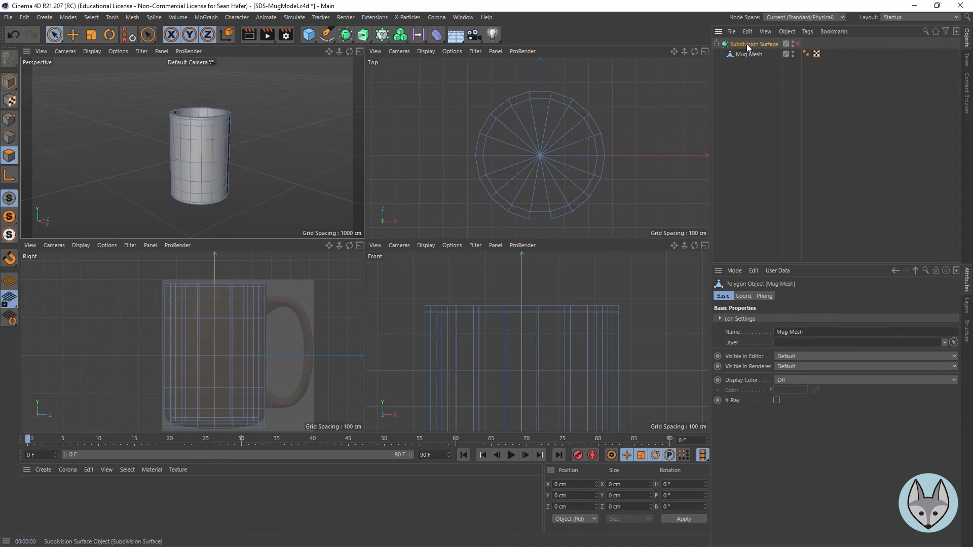
{"action": "double_click", "coordinate": [746, 44]}
{"action": "type", "text": "Mug"}
{"action": "key", "text": "Return"}
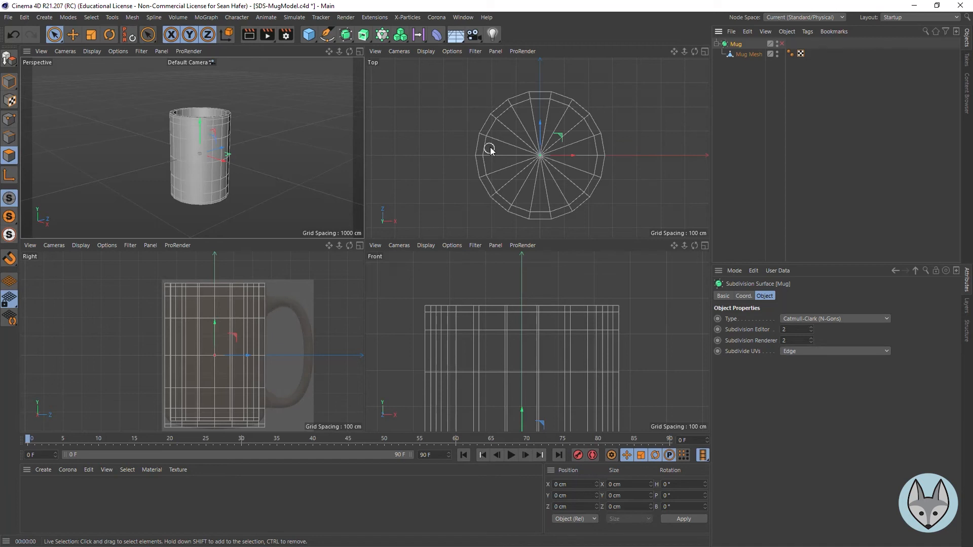
- Select the two Mug Mesh polygons where the upper and lower ends of the handle join the mug body
{"action": "left_click", "coordinate": [540, 92]}
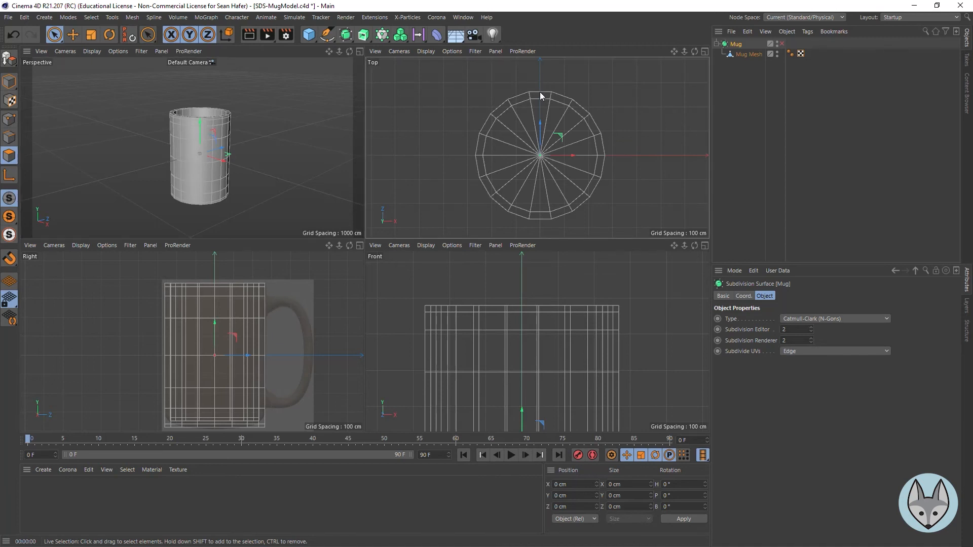
{"action": "left_click_drag", "start_coordinate": [349, 52], "coordinate": [371, 45]}
{"action": "scroll", "coordinate": [241, 159], "scroll_direction": "up", "scroll_amount": 3}
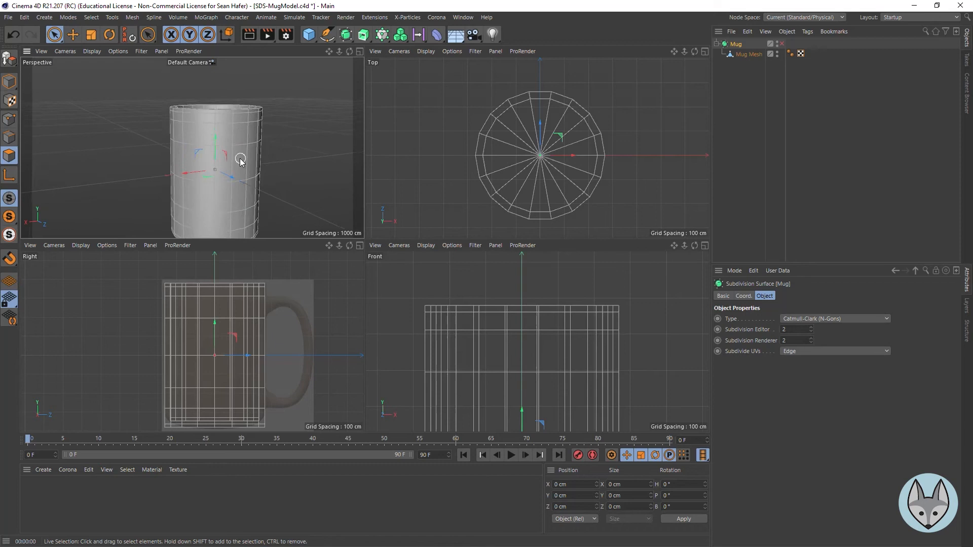
{"action": "scroll", "coordinate": [241, 161], "scroll_direction": "up", "scroll_amount": 2}
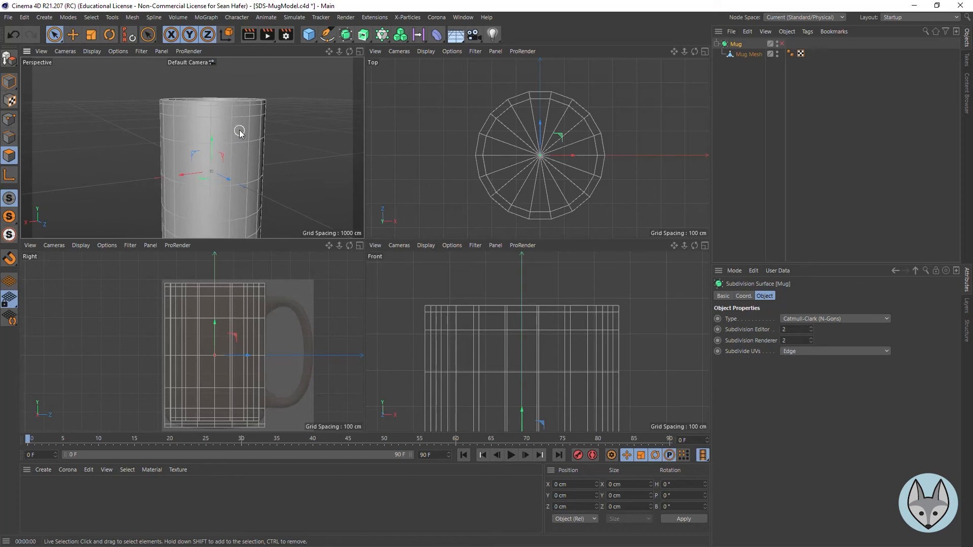
{"action": "left_click", "coordinate": [759, 52]}
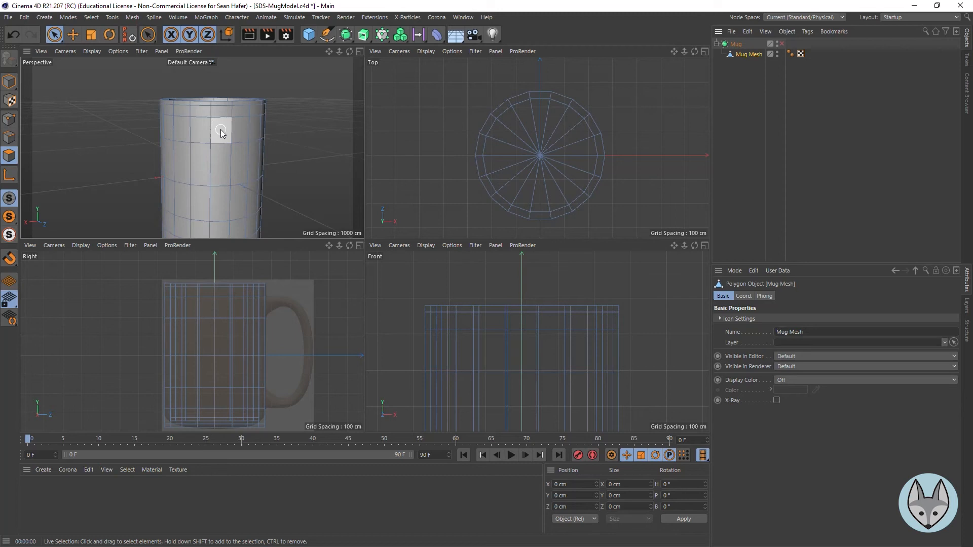
{"action": "left_click", "coordinate": [238, 130]}
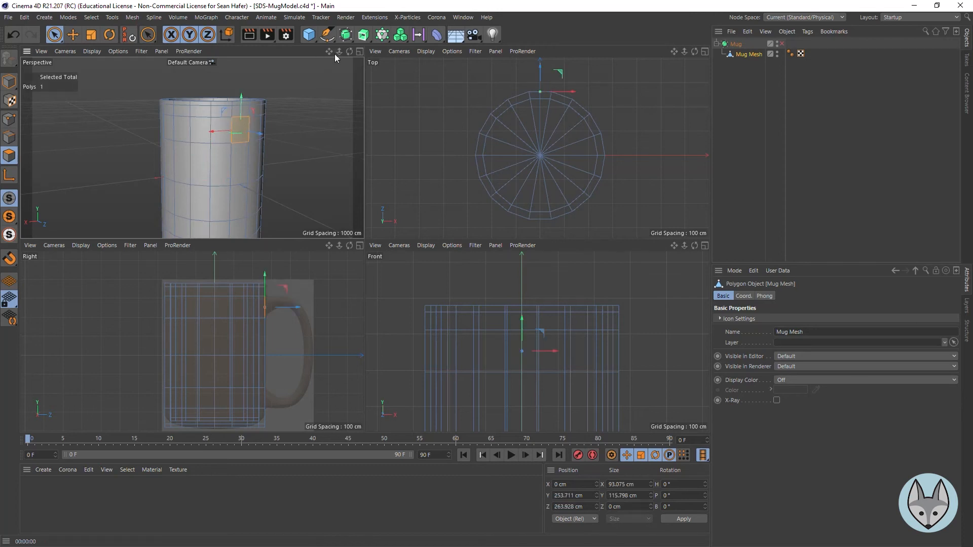
{"action": "left_click_drag", "start_coordinate": [330, 53], "coordinate": [317, 1]}
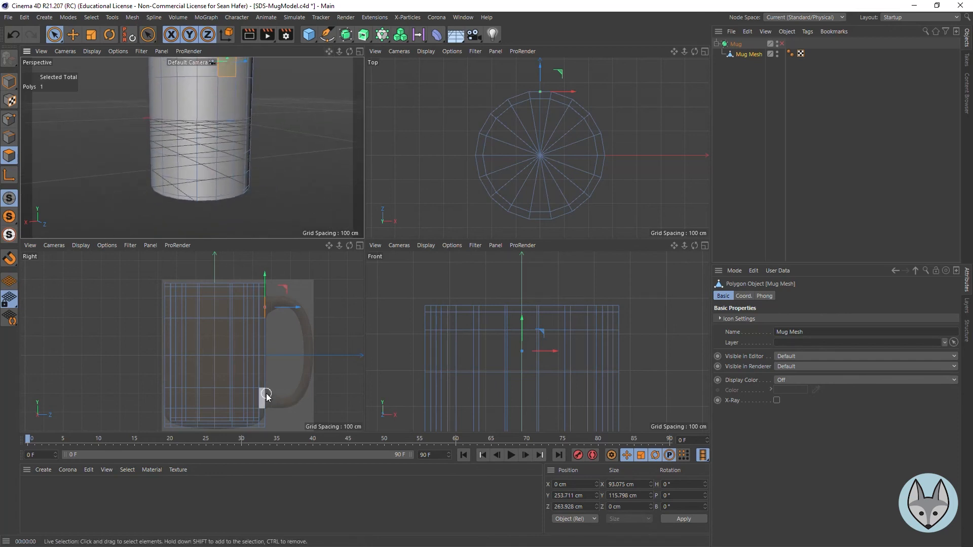
{"action": "left_click", "coordinate": [224, 169], "text": "shift"}
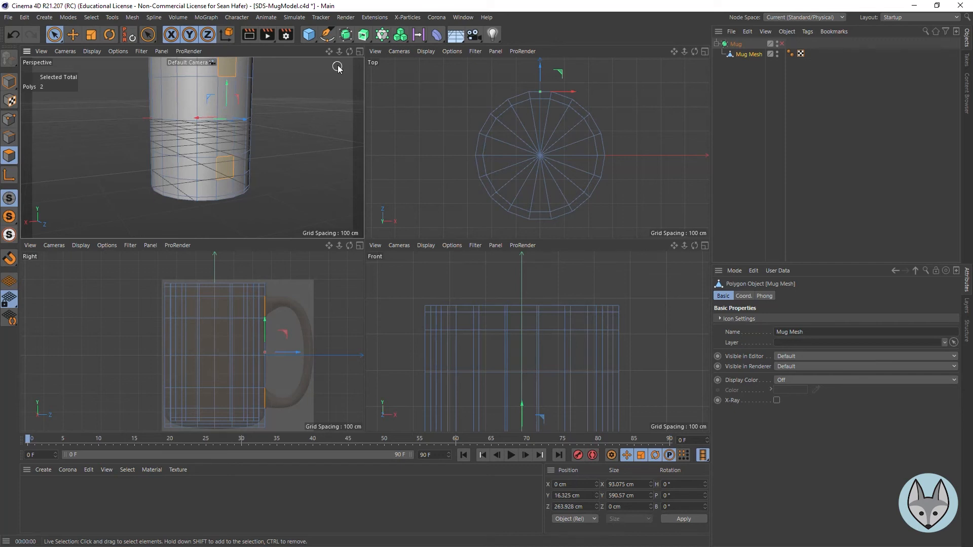
{"action": "left_click_drag", "start_coordinate": [349, 51], "coordinate": [327, 82]}
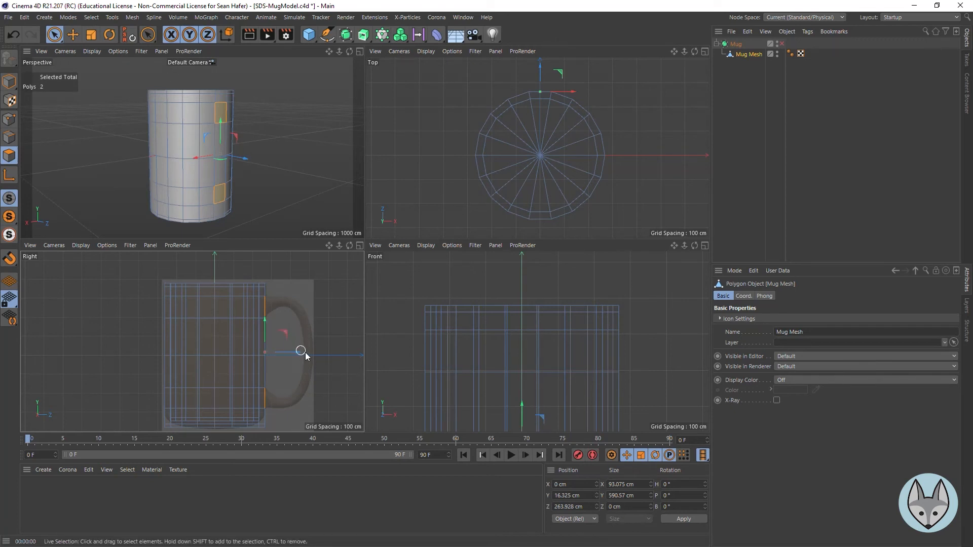
- Extrude the two handle-joint polygons outward along Z by about 51 cm
{"action": "left_click_drag", "start_coordinate": [296, 351], "coordinate": [309, 345]}
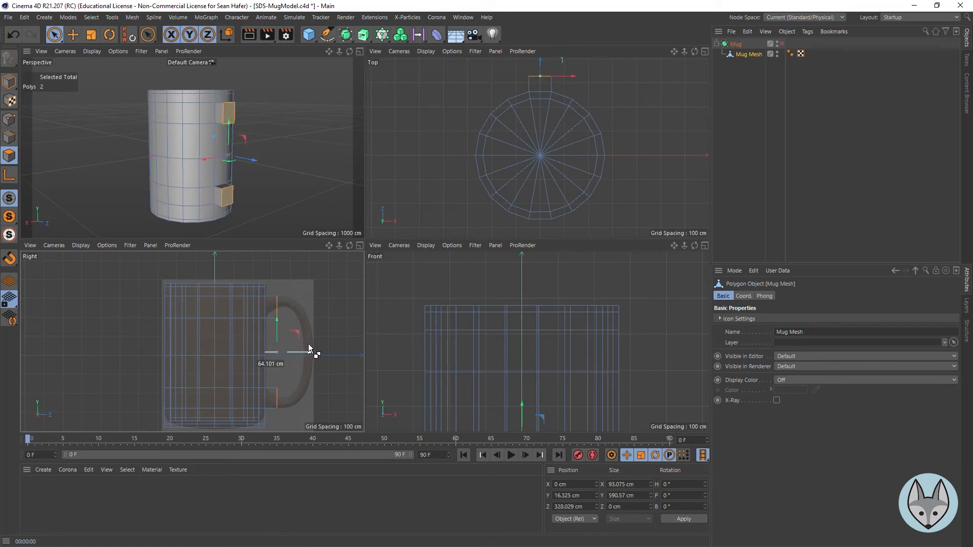
{"action": "left_click_drag", "start_coordinate": [309, 345], "coordinate": [304, 346]}
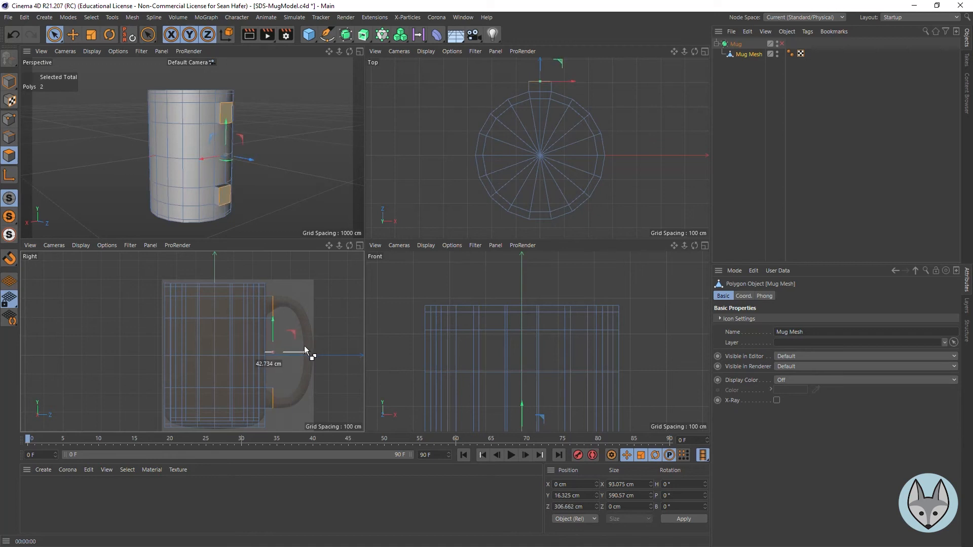
{"action": "left_click_drag", "start_coordinate": [306, 350], "coordinate": [311, 351]}
{"action": "key", "text": "t"}
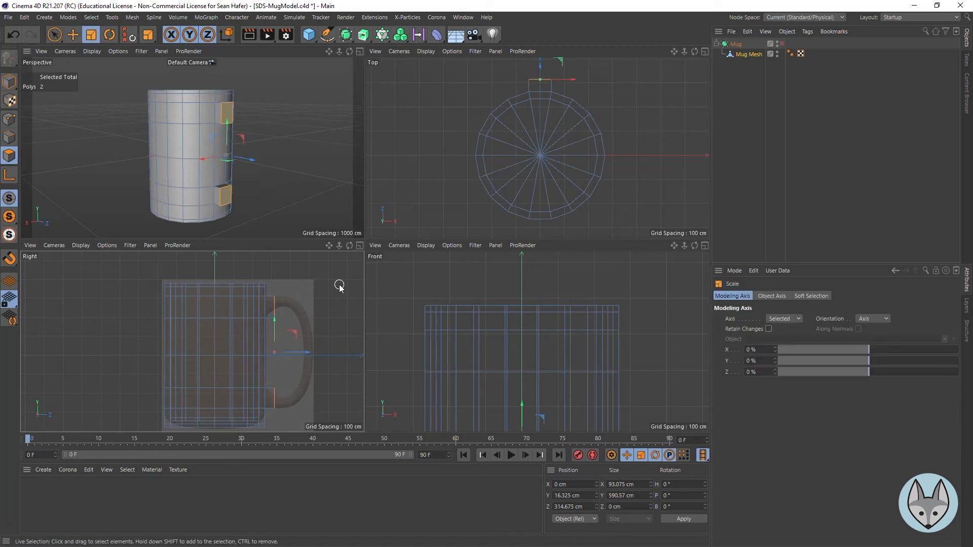
{"action": "left_click_drag", "start_coordinate": [345, 301], "coordinate": [322, 320]}
{"action": "key", "text": "ctrl+z"}
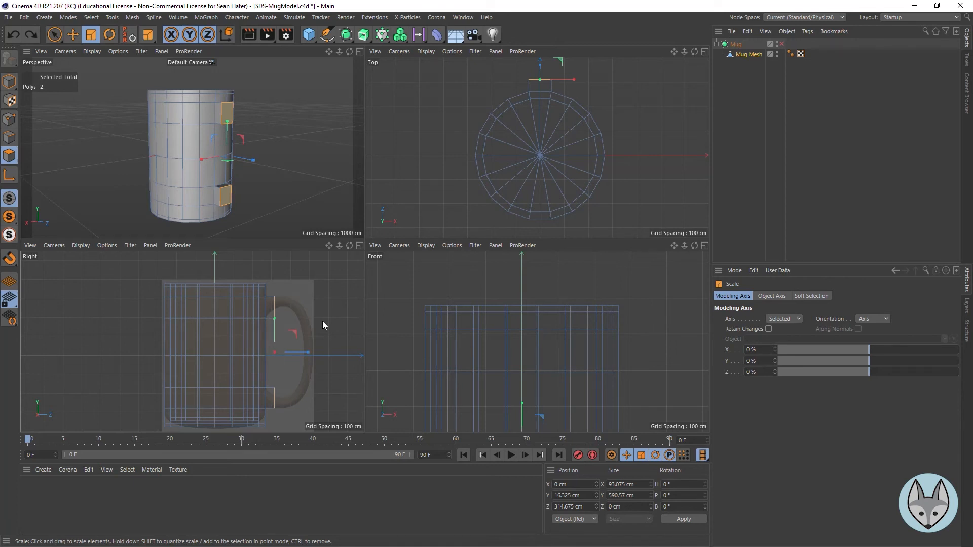
- Extrude both handle end faces outward along Z by about another 77 cm, following the reference handle
{"action": "key", "text": "e"}
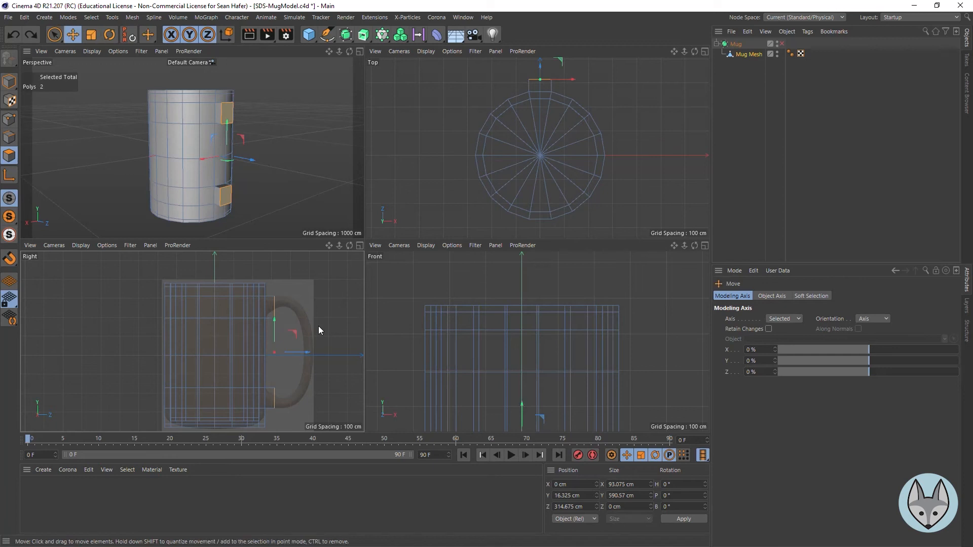
{"action": "left_click_drag", "start_coordinate": [307, 353], "coordinate": [322, 353]}
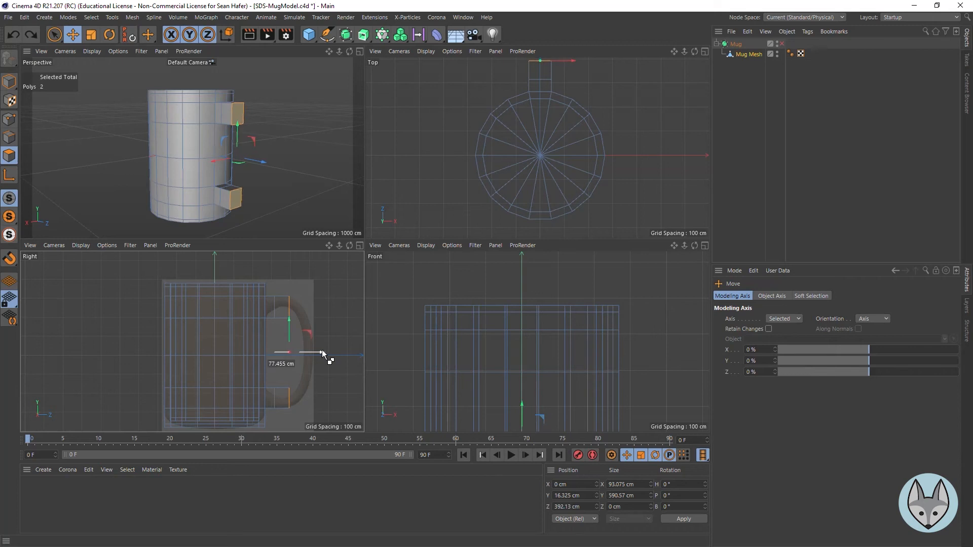
{"action": "left_click_drag", "start_coordinate": [323, 352], "coordinate": [325, 353]}
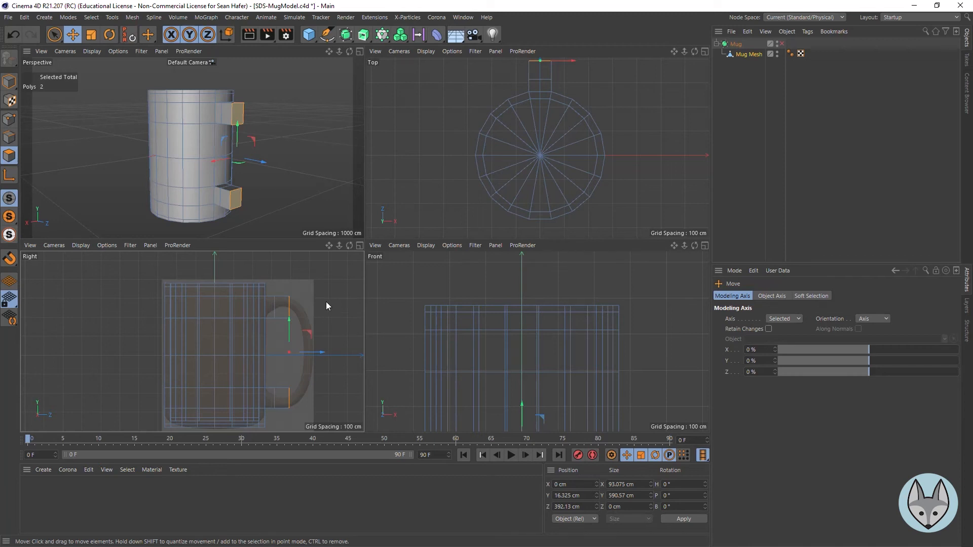
- Select only the end face of the upper handle stub and scale it down to about 49 by 61 cm
{"action": "left_click", "coordinate": [238, 116]}
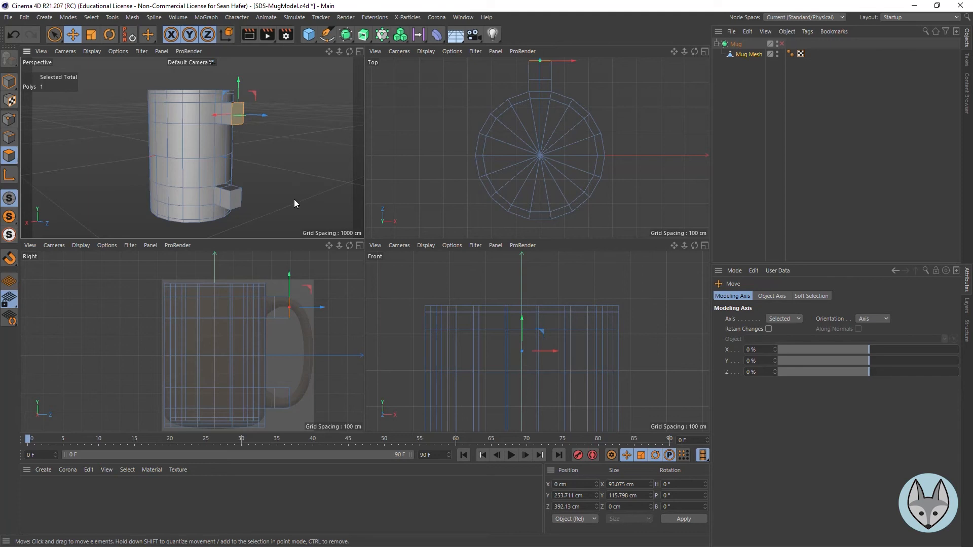
{"action": "scroll", "coordinate": [290, 299], "scroll_direction": "up", "scroll_amount": 5}
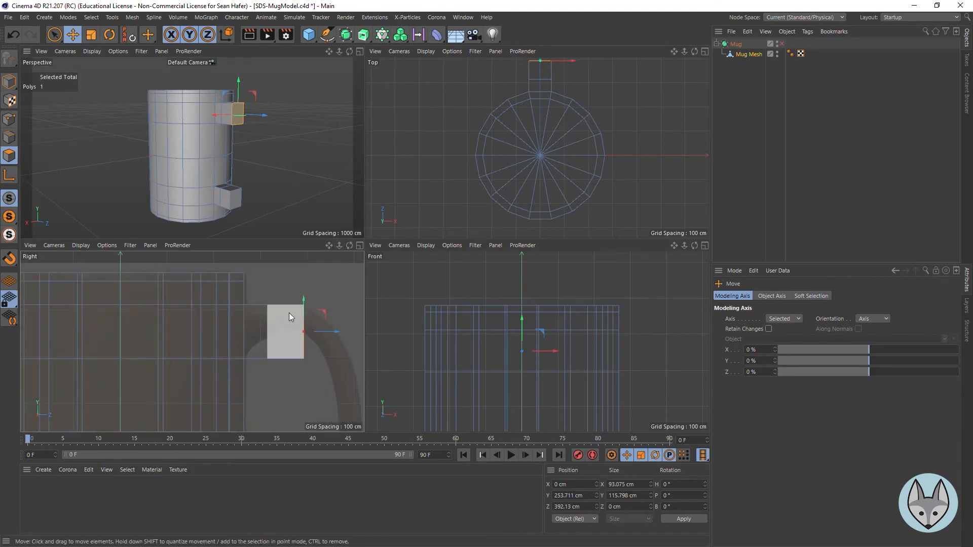
{"action": "scroll", "coordinate": [289, 313], "scroll_direction": "up", "scroll_amount": 1}
{"action": "left_click_drag", "start_coordinate": [330, 247], "coordinate": [270, 226]}
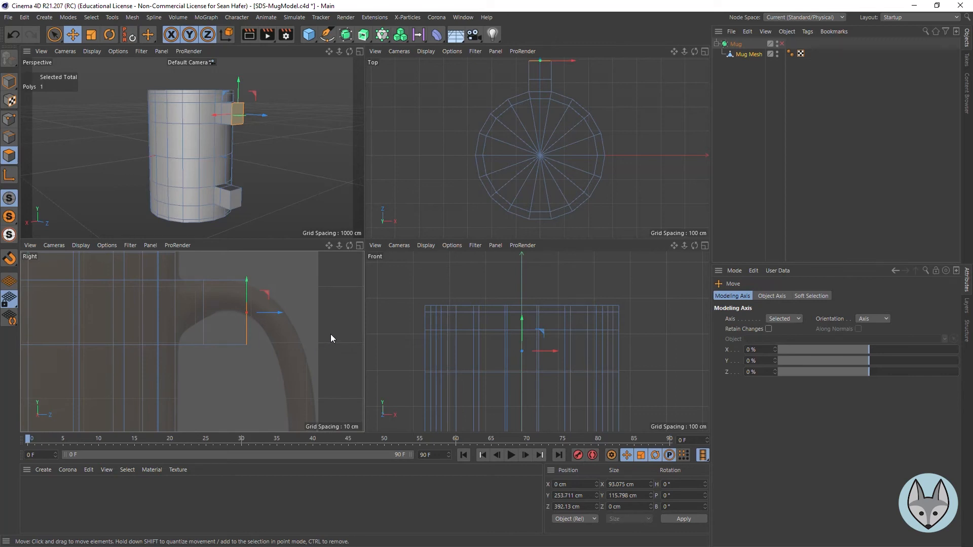
{"action": "key", "text": "t"}
{"action": "left_click_drag", "start_coordinate": [320, 291], "coordinate": [143, 355]}
{"action": "key", "text": "e"}
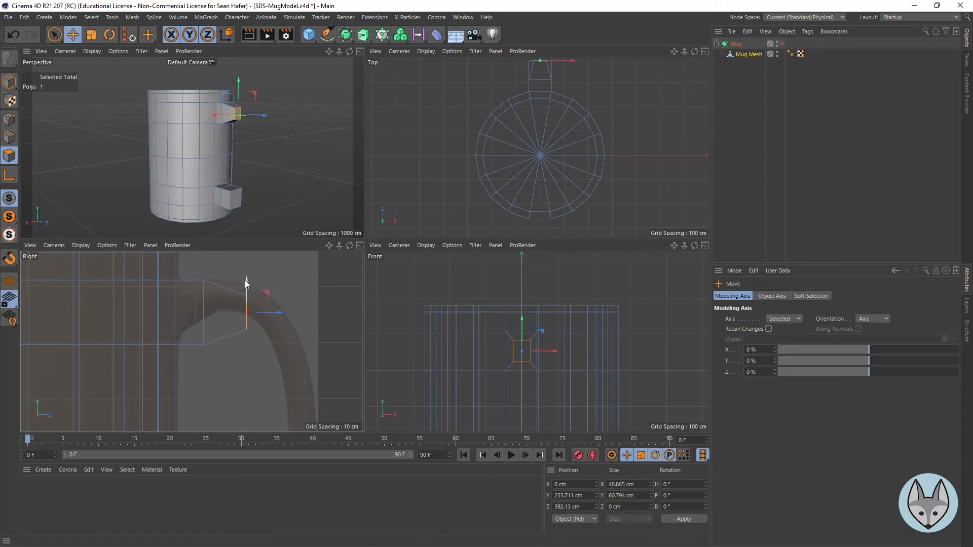
- Raise the upper handle's end face to Y about 277 cm and tilt it to follow the reference handle's bend
{"action": "left_click_drag", "start_coordinate": [245, 279], "coordinate": [246, 267]}
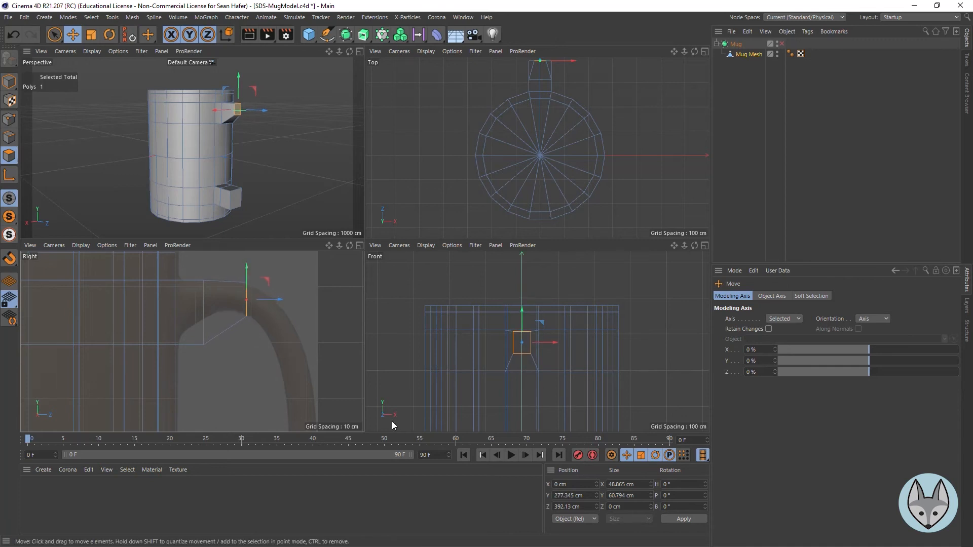
{"action": "key", "text": "r"}
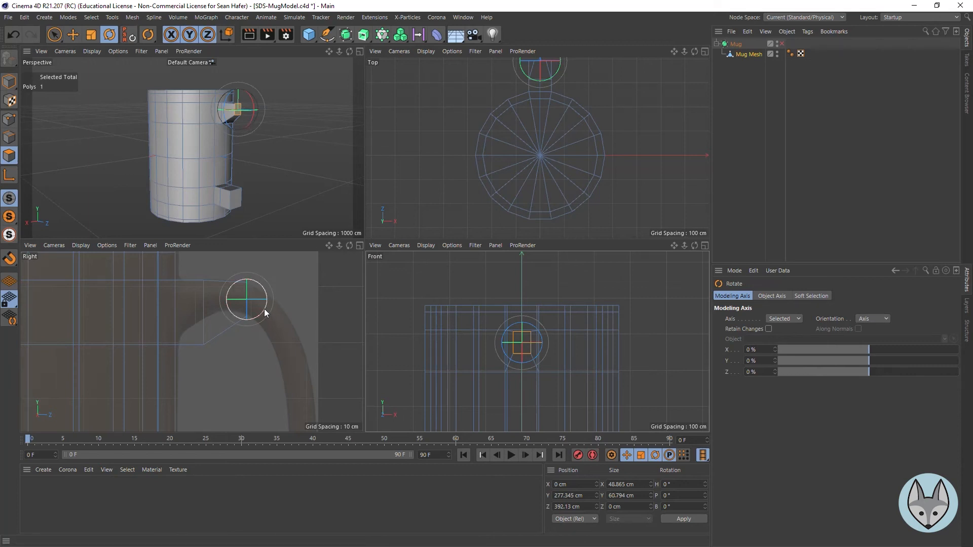
{"action": "left_click_drag", "start_coordinate": [264, 309], "coordinate": [260, 317]}
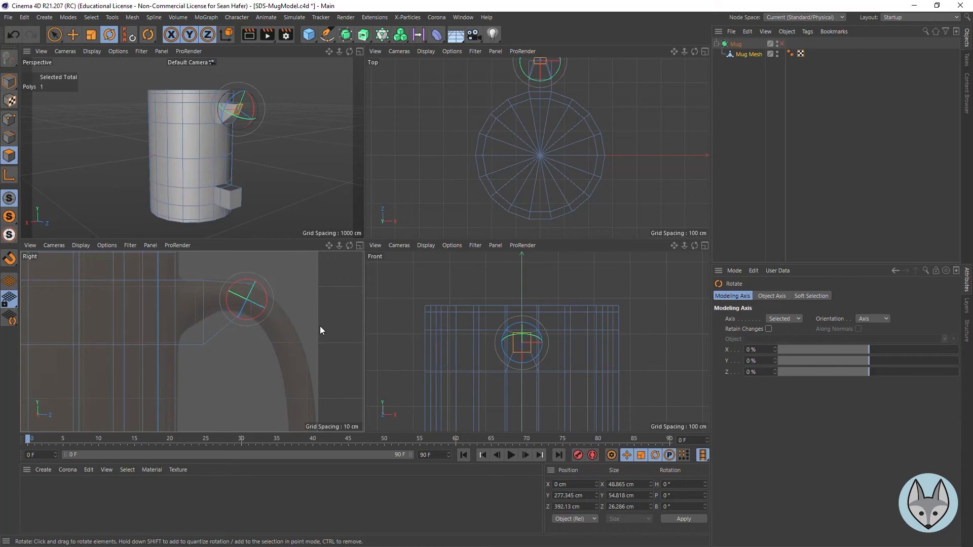
- Extrude the upper handle's end face to about Y 211 cm, Z 462 cm and rotate it along the reference curve
{"action": "key", "text": "e"}
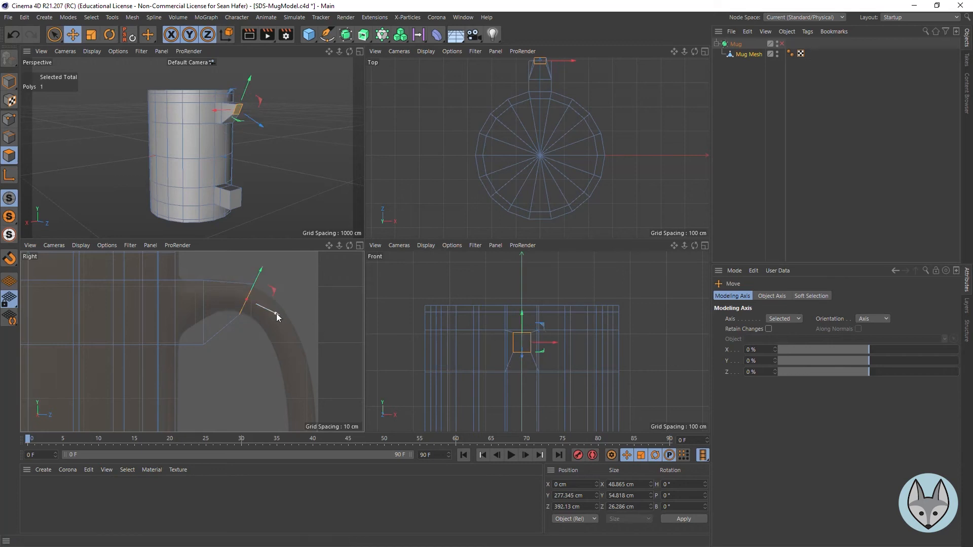
{"action": "left_click_drag", "start_coordinate": [277, 313], "coordinate": [306, 357]}
{"action": "left_click_drag", "start_coordinate": [350, 294], "coordinate": [307, 344]}
{"action": "key", "text": "r"}
{"action": "key", "text": "e"}
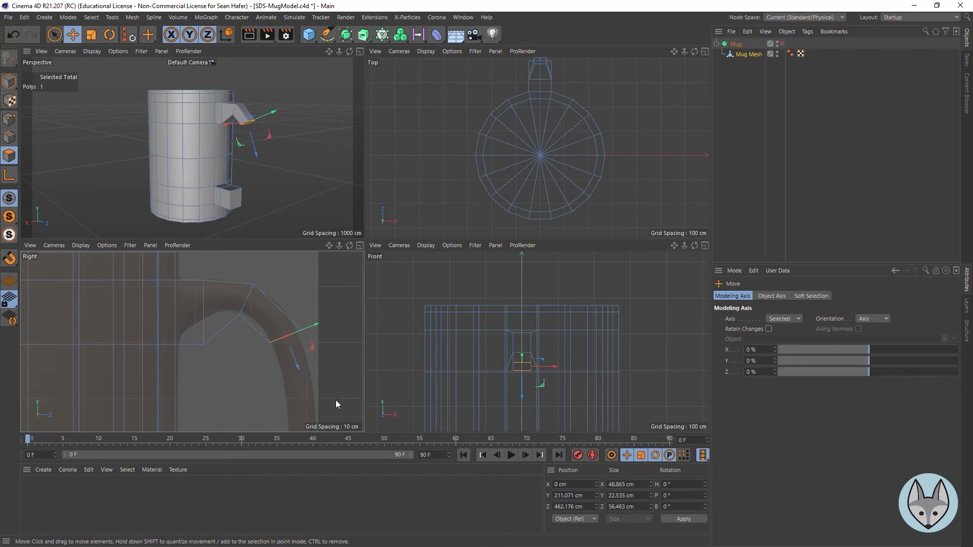
- Extrude the upper handle further down to about Y 80 cm, Z 487 cm and rotate its end face to horizontal
{"action": "left_click_drag", "start_coordinate": [299, 367], "coordinate": [344, 425]}
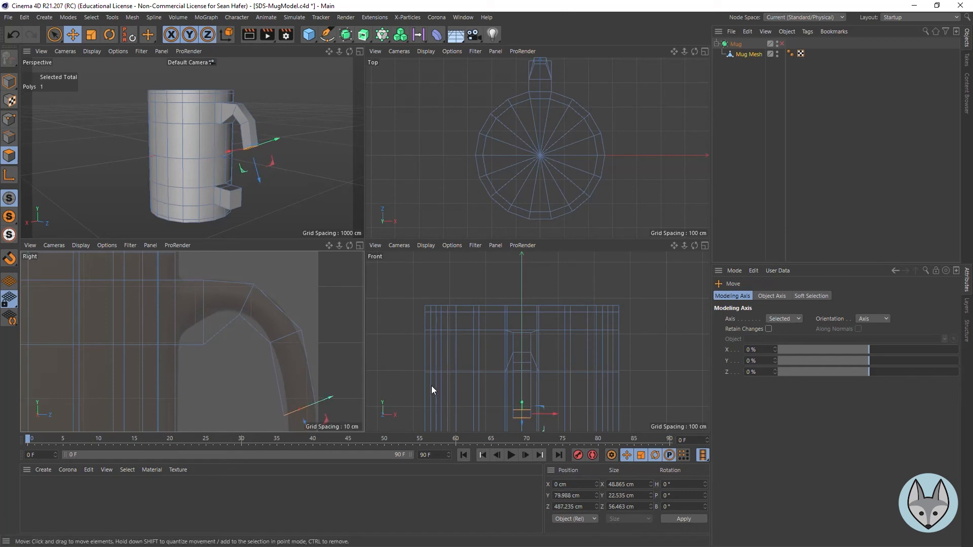
{"action": "key", "text": "r"}
{"action": "left_click_drag", "start_coordinate": [317, 400], "coordinate": [322, 404]}
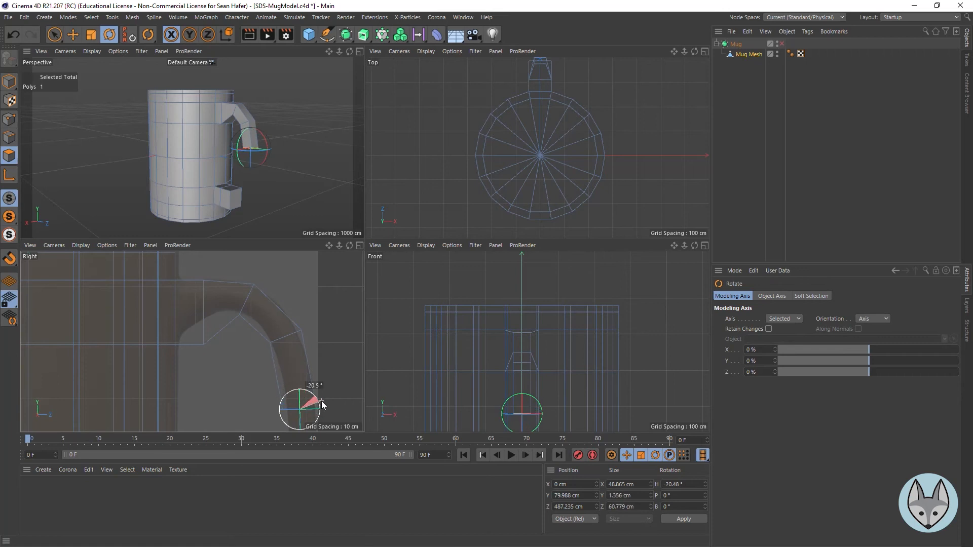
{"action": "left_click_drag", "start_coordinate": [323, 404], "coordinate": [322, 405]}
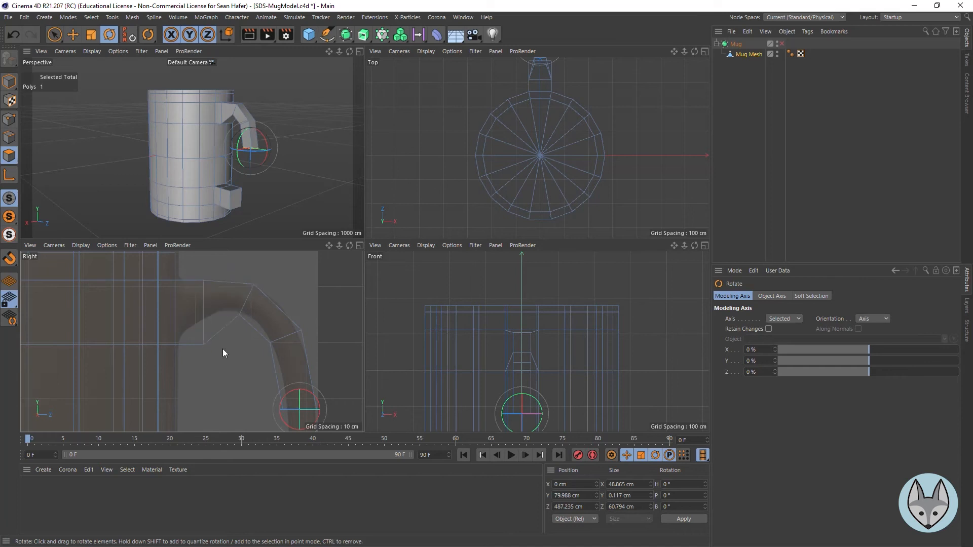
- Scale the upper handle's edge loop nearest the mug body to about 59 by 74 cm and raise it to Y about 279 cm
{"action": "left_click", "coordinate": [10, 138]}
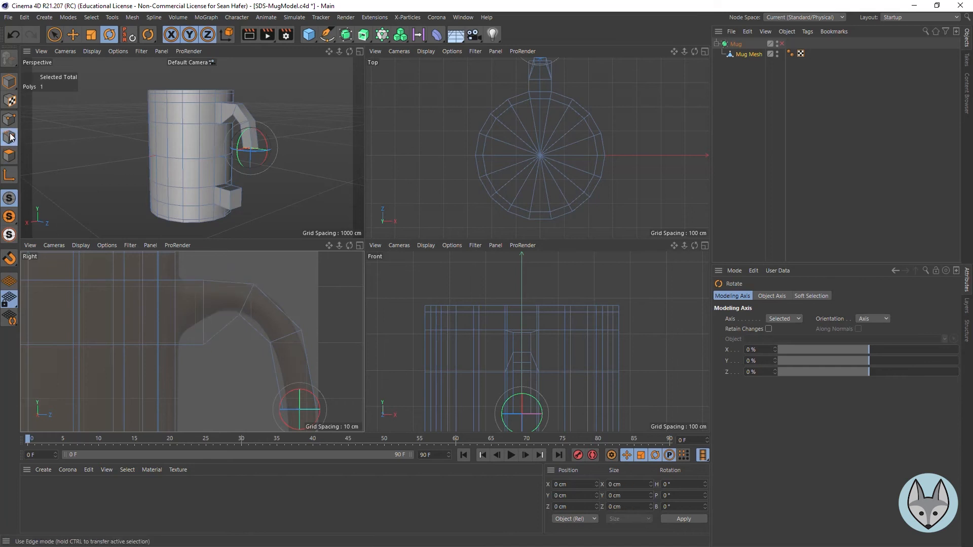
{"action": "right_click", "coordinate": [226, 349]}
{"action": "left_click", "coordinate": [229, 346]}
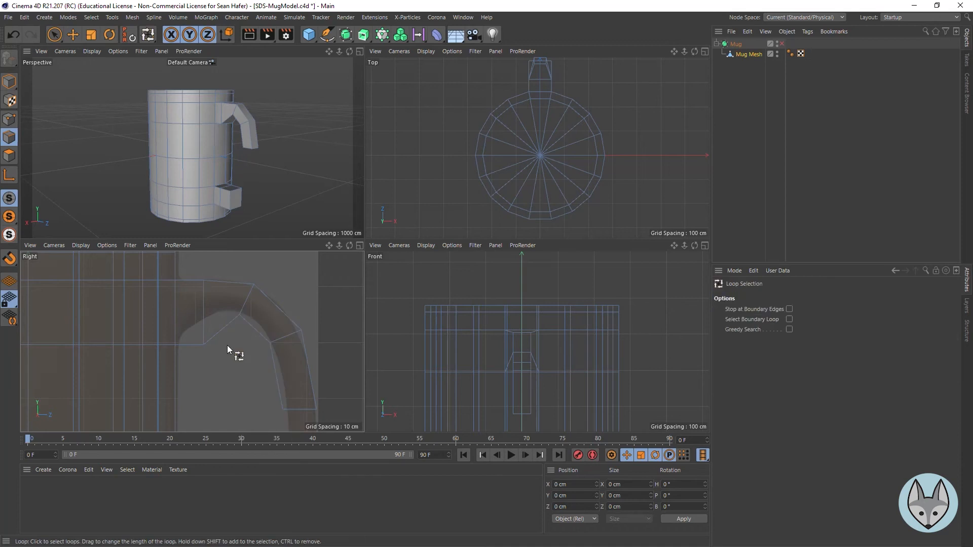
{"action": "left_click", "coordinate": [204, 309]}
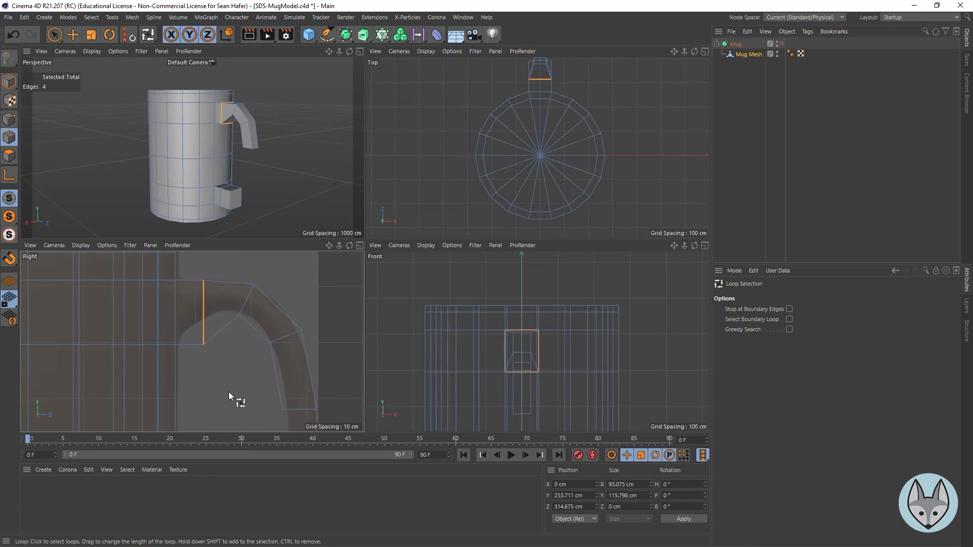
{"action": "key", "text": "t"}
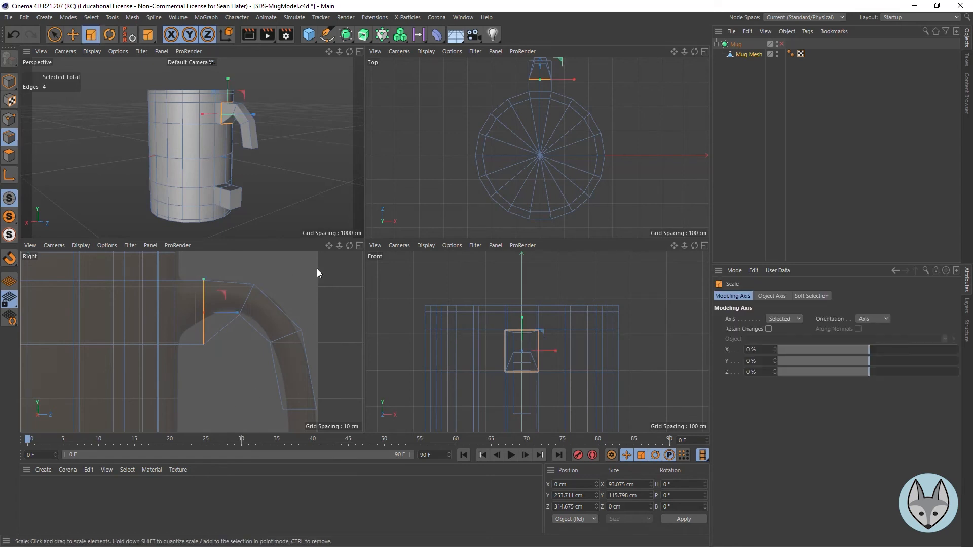
{"action": "left_click_drag", "start_coordinate": [318, 273], "coordinate": [225, 326]}
{"action": "key", "text": "e"}
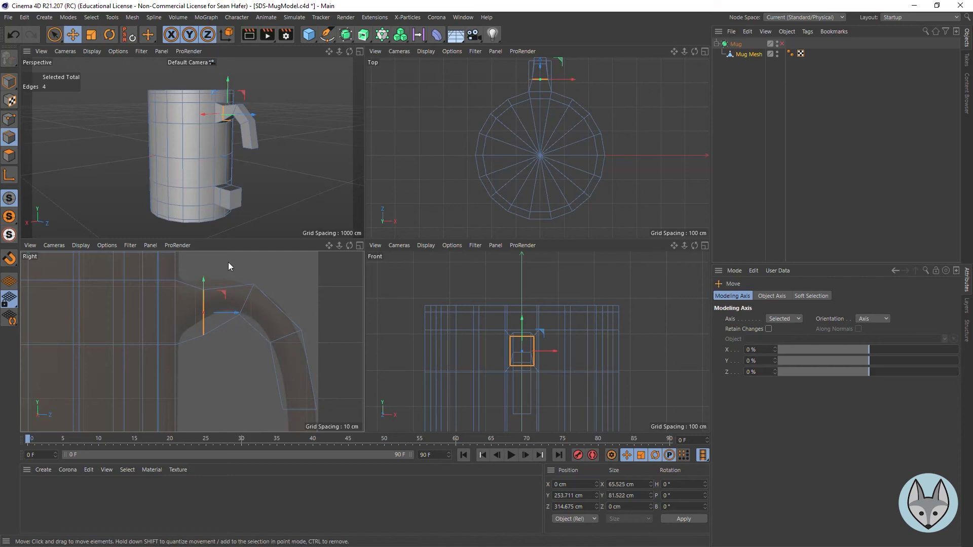
{"action": "left_click_drag", "start_coordinate": [206, 280], "coordinate": [205, 265]}
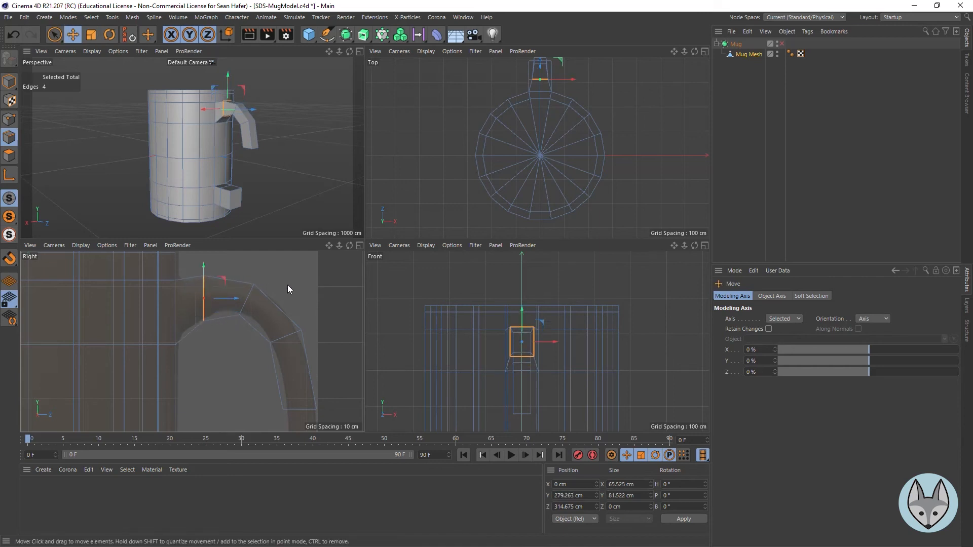
{"action": "key", "text": "t"}
{"action": "left_click_drag", "start_coordinate": [324, 275], "coordinate": [307, 292]}
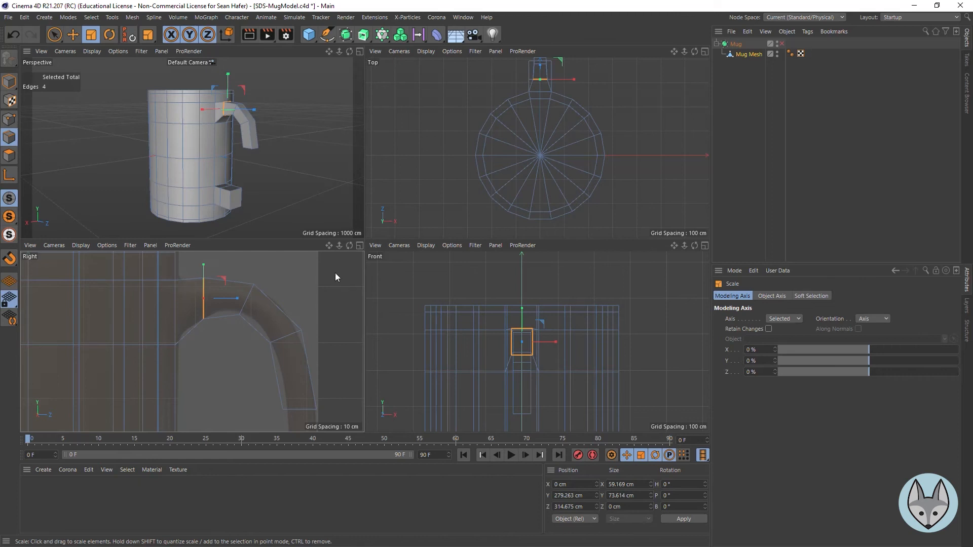
- Scale the lower stub's edge loop nearest the mug body to about 60 by 70 cm and lower it to Y about -248 cm
{"action": "left_click_drag", "start_coordinate": [328, 246], "coordinate": [192, 341]}
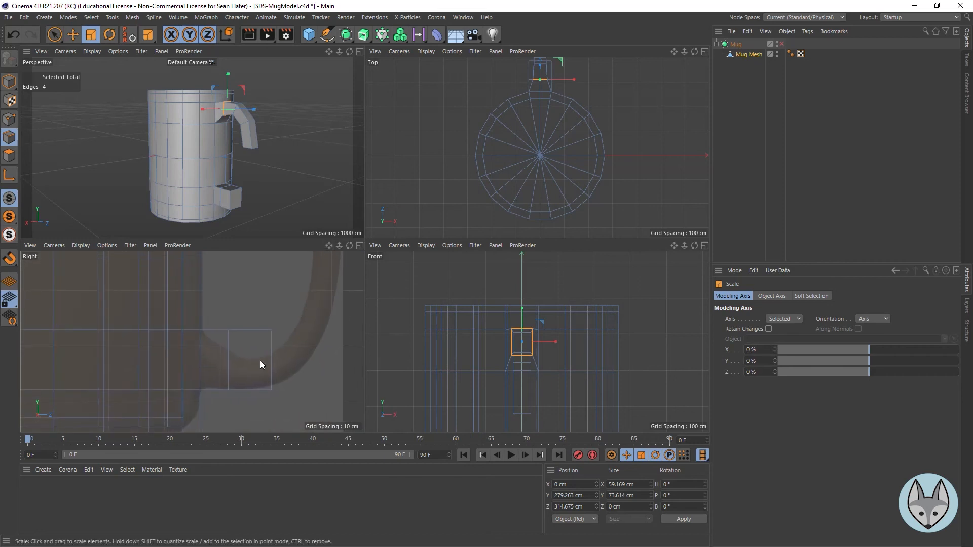
{"action": "key", "text": "u"}
{"action": "key", "text": "l"}
{"action": "left_click", "coordinate": [229, 367]}
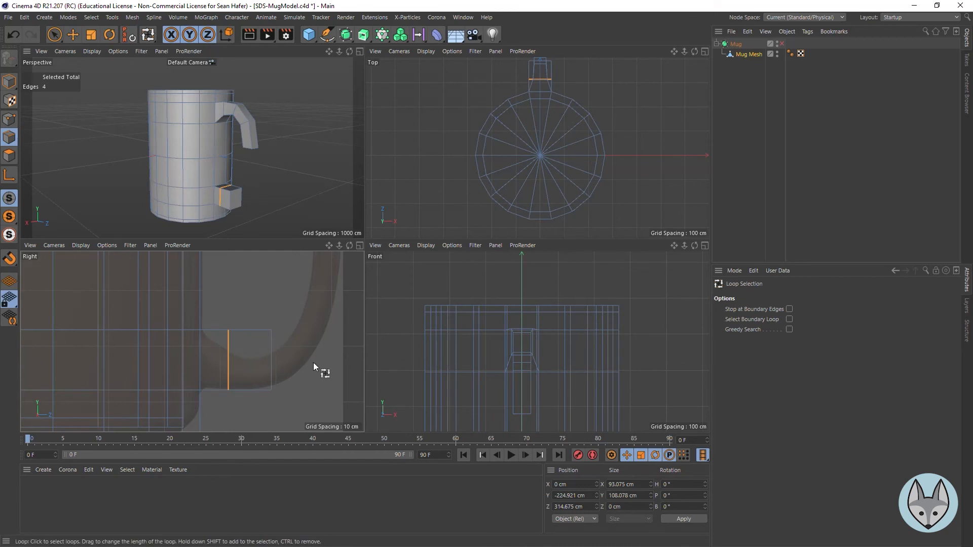
{"action": "key", "text": "t"}
{"action": "left_click_drag", "start_coordinate": [297, 296], "coordinate": [143, 315]}
{"action": "key", "text": "e"}
{"action": "left_click_drag", "start_coordinate": [268, 283], "coordinate": [268, 297]}
- Tilt the lower stub's inner edge loop slightly to match the direction of the reference handle
{"action": "key", "text": "r"}
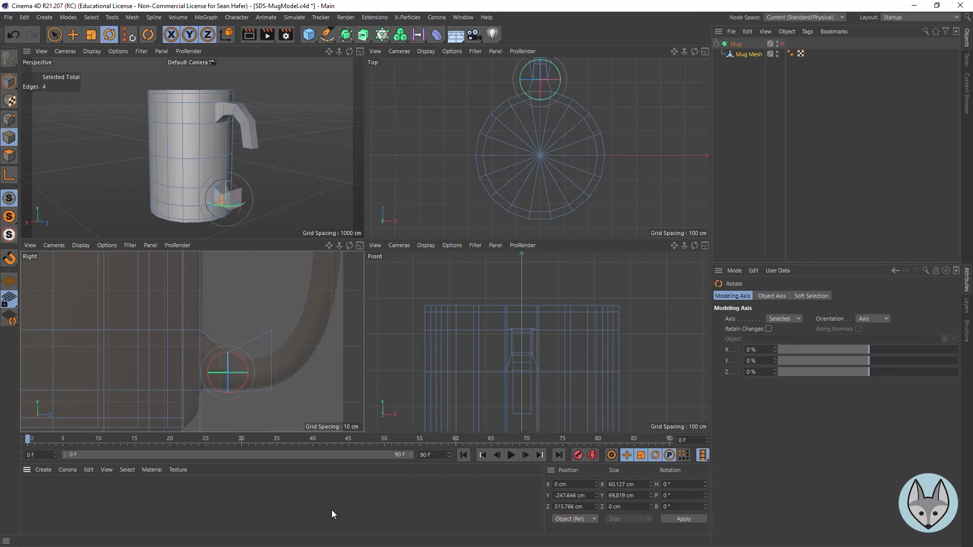
{"action": "left_click_drag", "start_coordinate": [242, 385], "coordinate": [238, 391]}
{"action": "key", "text": "ctrl+z"}
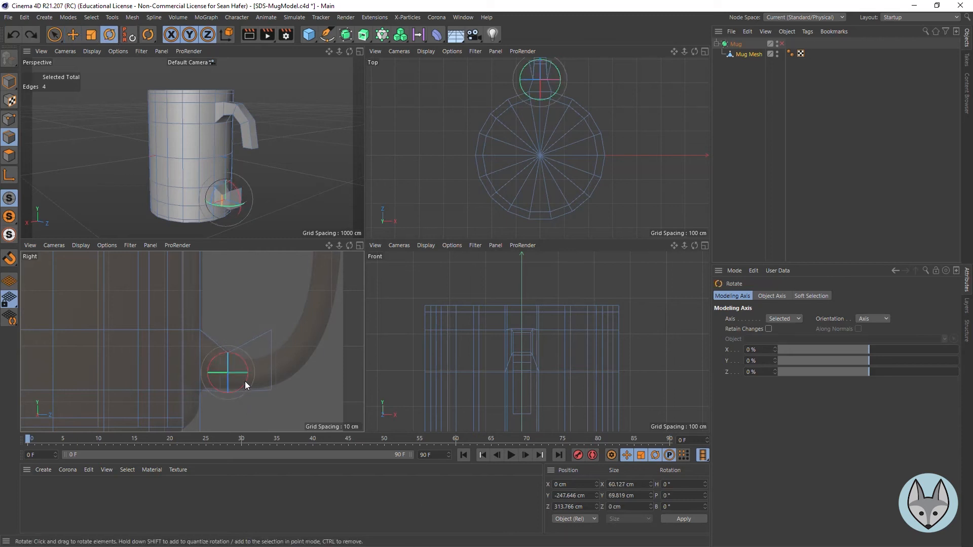
{"action": "left_click_drag", "start_coordinate": [245, 385], "coordinate": [242, 386]}
- Select the edge loop around the lower stub's end face and scale it down to about 58 by 67 cm
{"action": "key", "text": "u"}
{"action": "key", "text": "l"}
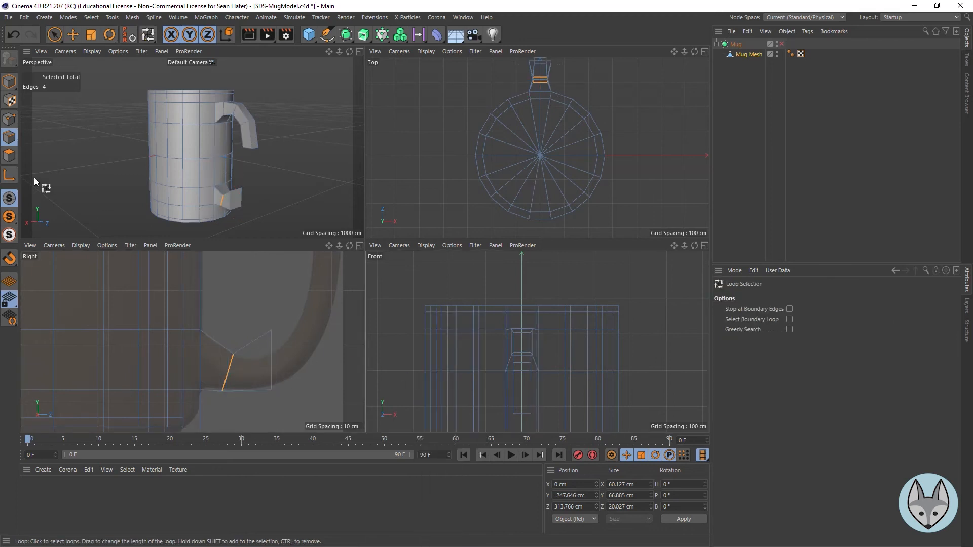
{"action": "right_click", "coordinate": [288, 354]}
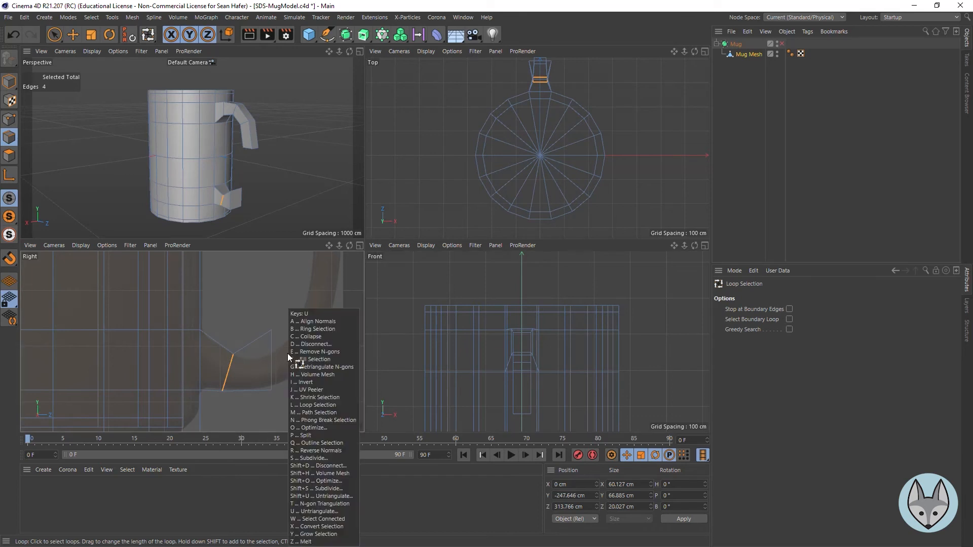
{"action": "key", "text": "Escape"}
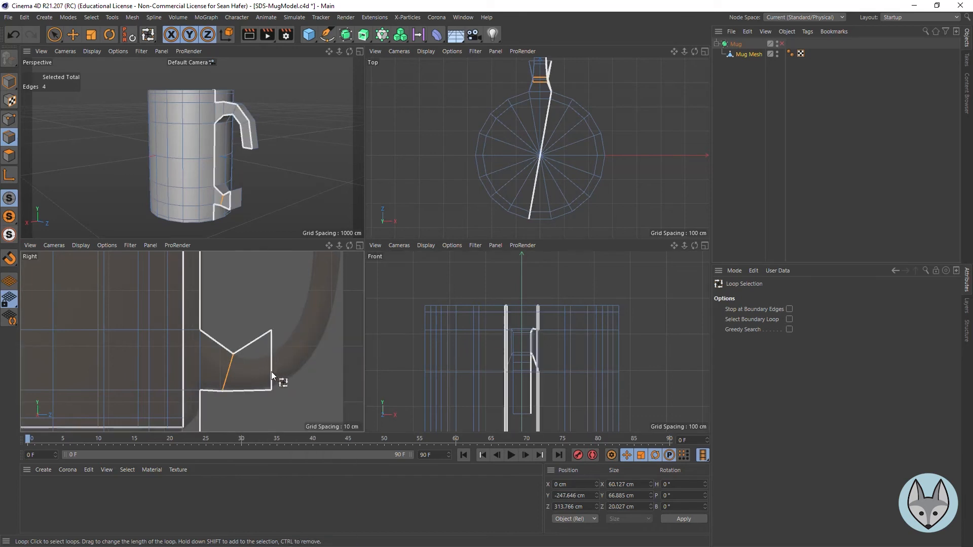
{"action": "left_click", "coordinate": [232, 205]}
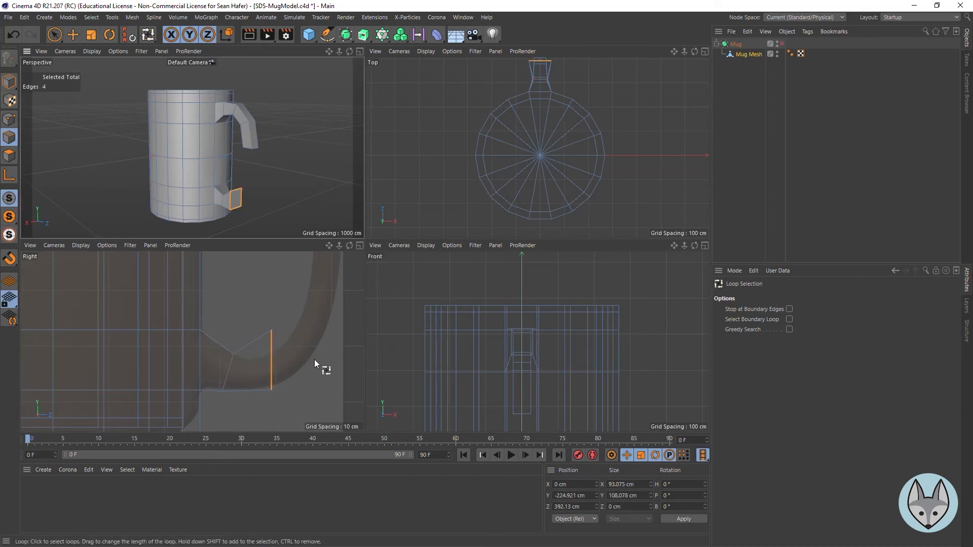
{"action": "key", "text": "t"}
{"action": "left_click_drag", "start_coordinate": [331, 328], "coordinate": [181, 370]}
- Lower the stub's end loop to Y about -249 cm and tilt it to follow the reference handle's bend
{"action": "key", "text": "e"}
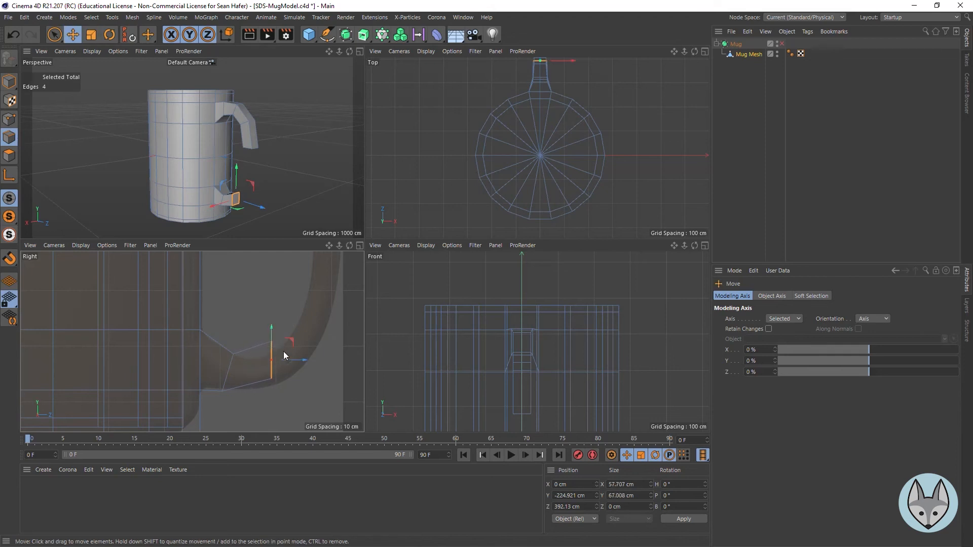
{"action": "left_click_drag", "start_coordinate": [287, 290], "coordinate": [287, 302]}
{"action": "key", "text": "r"}
{"action": "left_click_drag", "start_coordinate": [257, 358], "coordinate": [256, 369]}
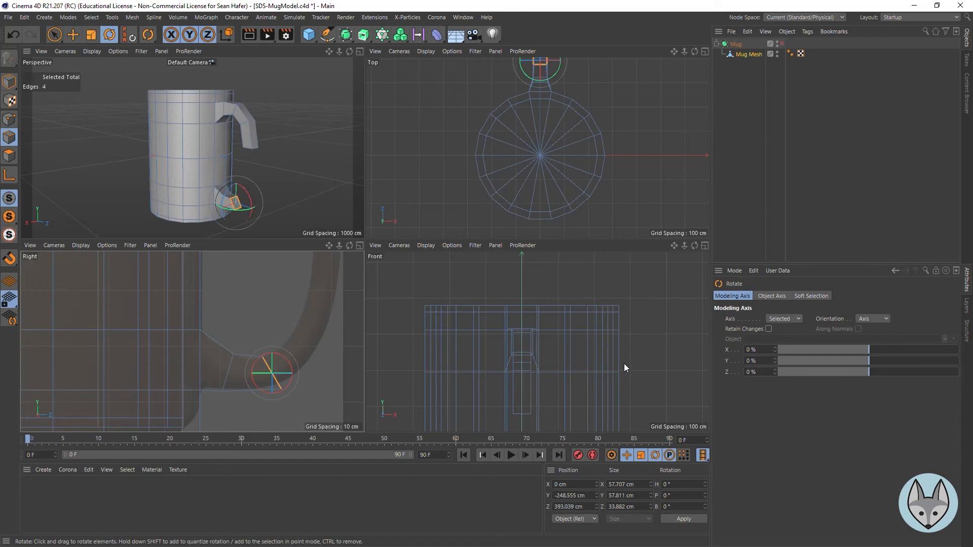
- Extrude the lower stub's end polygon to about Y -211 cm, Z 457 cm and rotate it about 39°
{"action": "left_click", "coordinate": [9, 157]}
{"action": "left_click", "coordinate": [237, 202]}
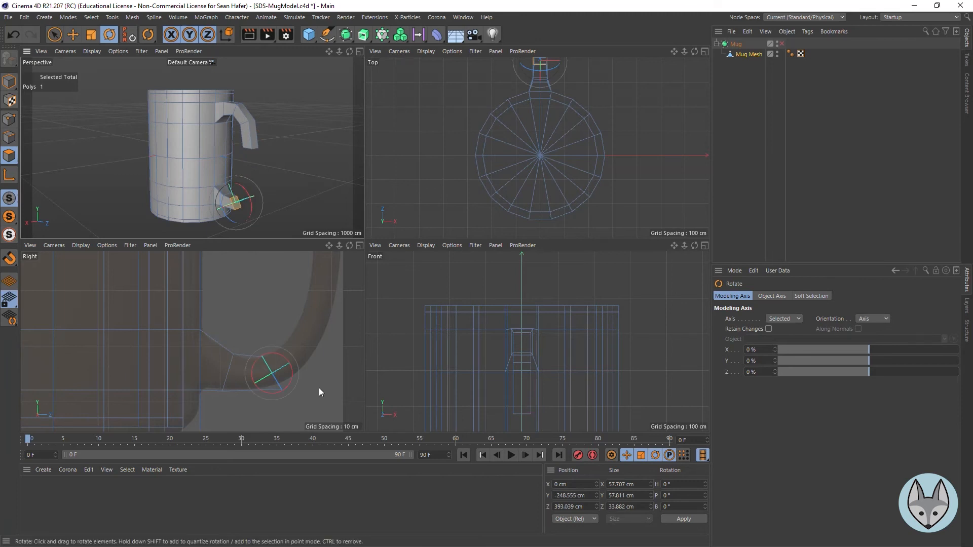
{"action": "key", "text": "d"}
{"action": "left_click_drag", "start_coordinate": [306, 399], "coordinate": [355, 400]}
{"action": "key", "text": "r"}
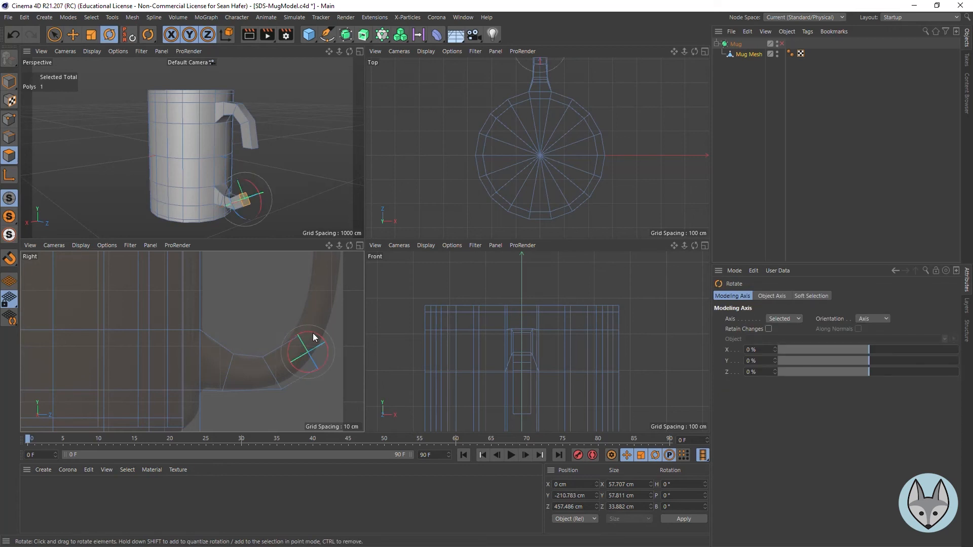
{"action": "left_click_drag", "start_coordinate": [312, 332], "coordinate": [300, 333]}
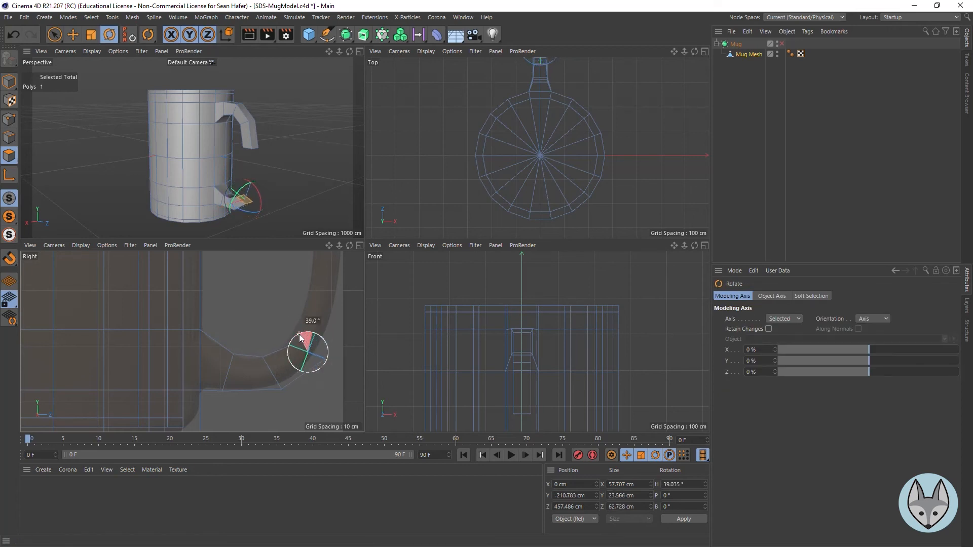
- Move the lower handle's end face to about Y -176 cm, Z 461 cm and scale it down to about 50 cm wide
{"action": "key", "text": "e"}
{"action": "left_click_drag", "start_coordinate": [328, 401], "coordinate": [268, 396]}
{"action": "key", "text": "t"}
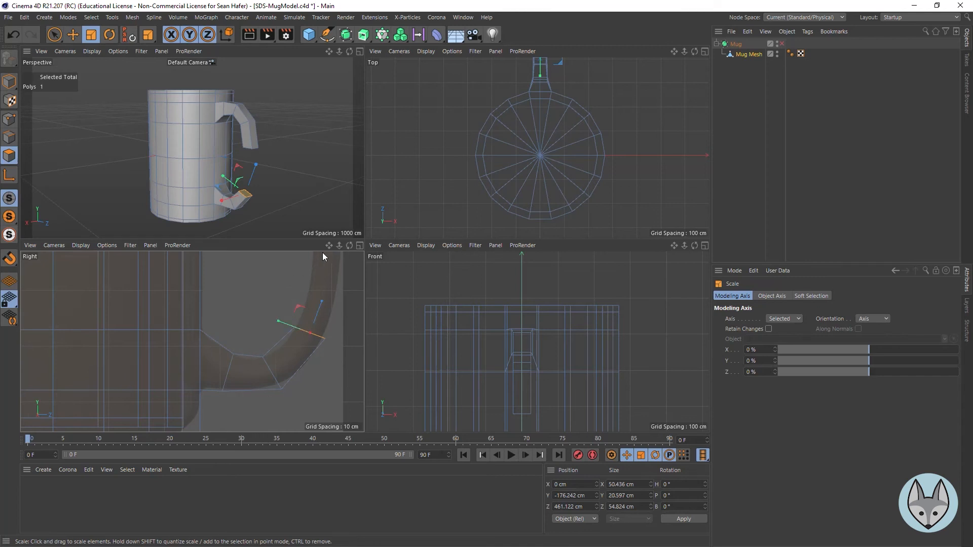
- Extrude the lower handle's end face upward to about Y -92 cm, Z 493 cm along the reference handle
{"action": "left_click_drag", "start_coordinate": [327, 247], "coordinate": [283, 319]}
{"action": "left_click_drag", "start_coordinate": [193, 341], "coordinate": [229, 316]}
{"action": "key", "text": "d"}
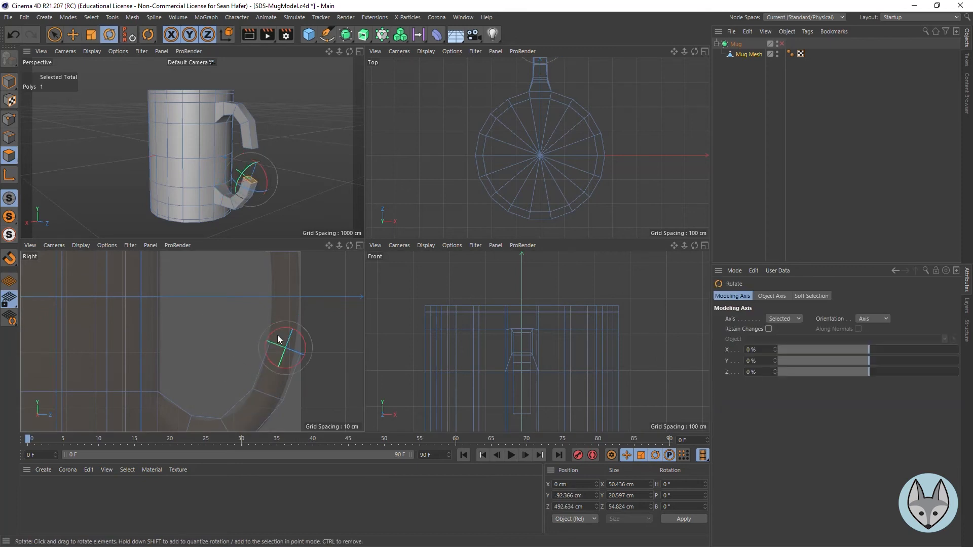
- Save the project and undo the trial rotation of the lower handle's end face
{"action": "mouse_move", "coordinate": [273, 331]}
{"action": "left_mouse_down"}
{"action": "mouse_move", "coordinate": [263, 339]}
{"action": "mouse_move", "coordinate": [273, 342]}
{"action": "left_mouse_up"}
{"action": "key", "text": "ctrl+s"}
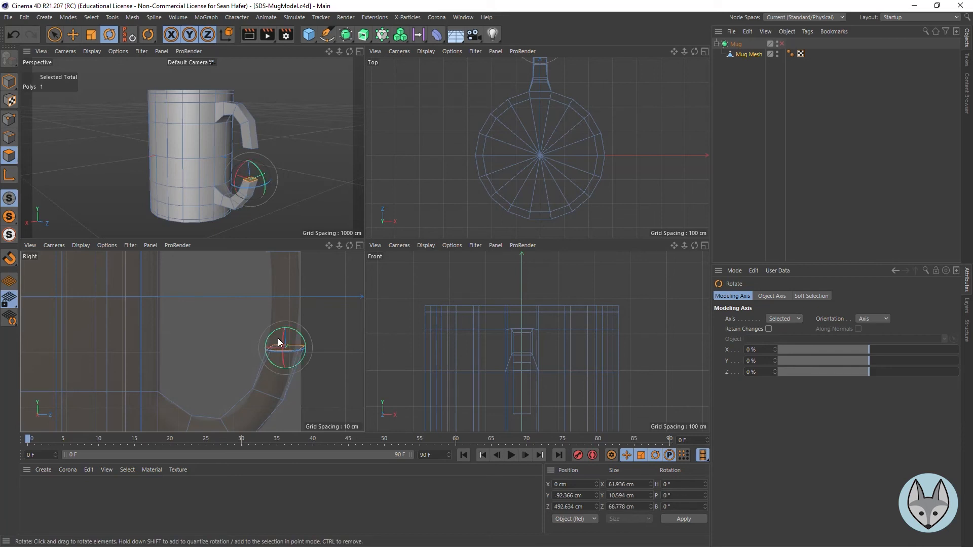
{"action": "key", "text": "ctrl+z"}
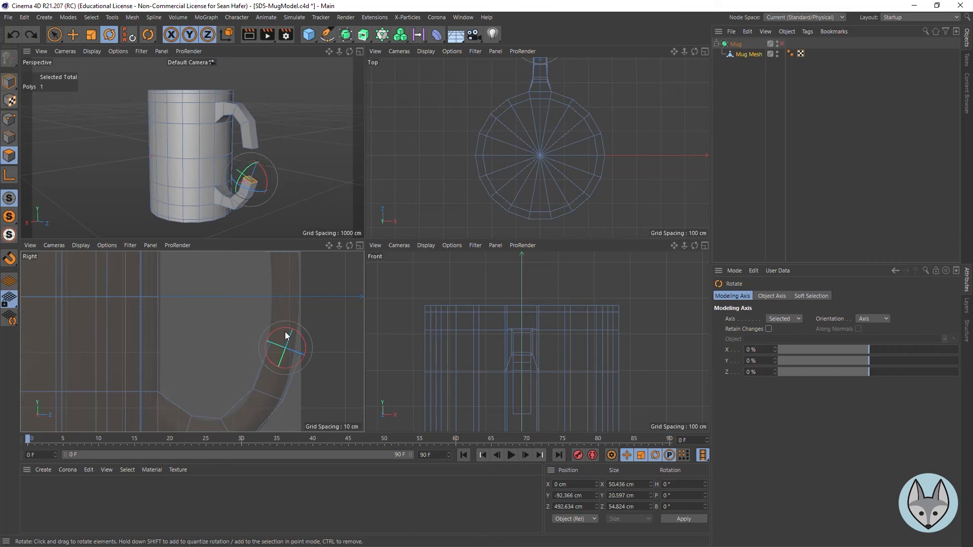
- Rotate the lower handle's end face nearly level and move it to about Y -76 cm, Z 489 cm
{"action": "left_click_drag", "start_coordinate": [278, 329], "coordinate": [276, 337]}
{"action": "key", "text": "e"}
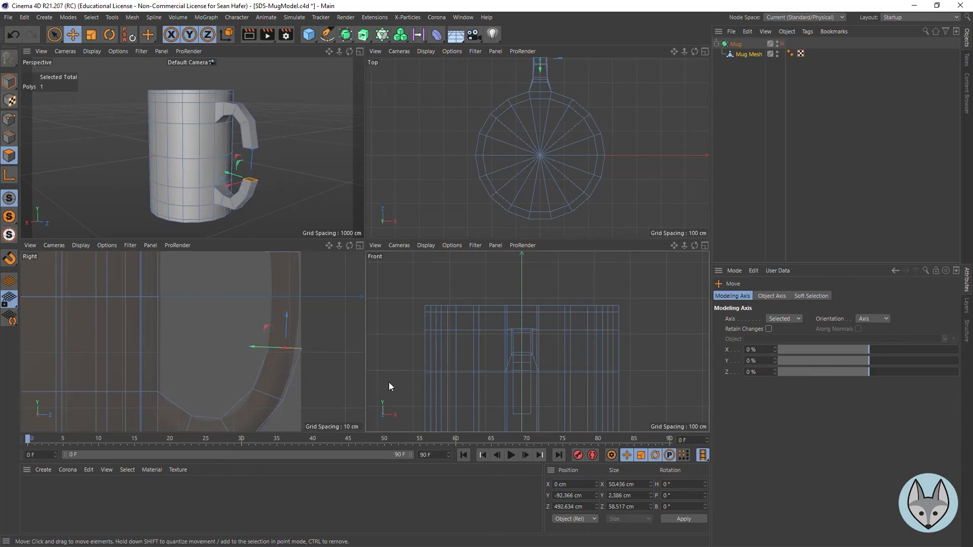
{"action": "left_click_drag", "start_coordinate": [348, 352], "coordinate": [346, 344]}
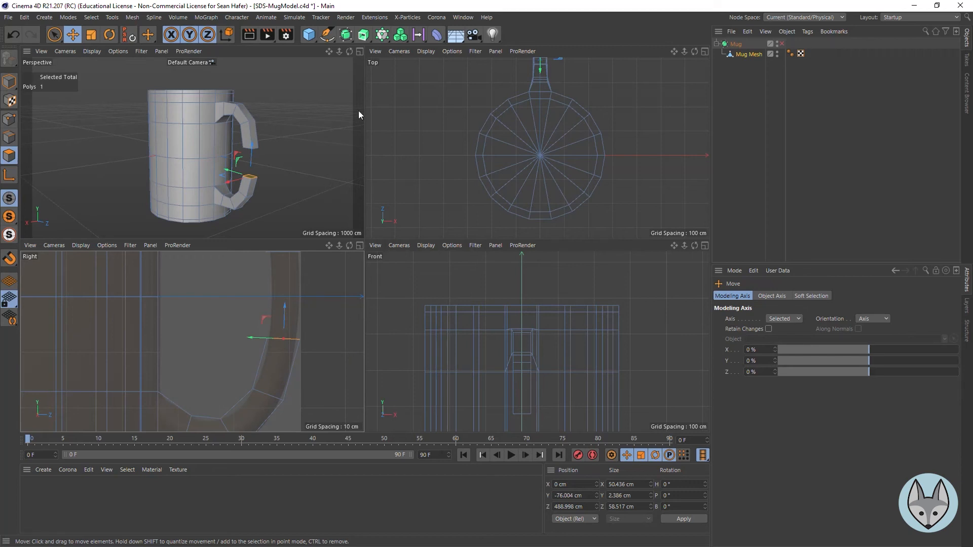
{"action": "left_click_drag", "start_coordinate": [349, 51], "coordinate": [373, 58]}
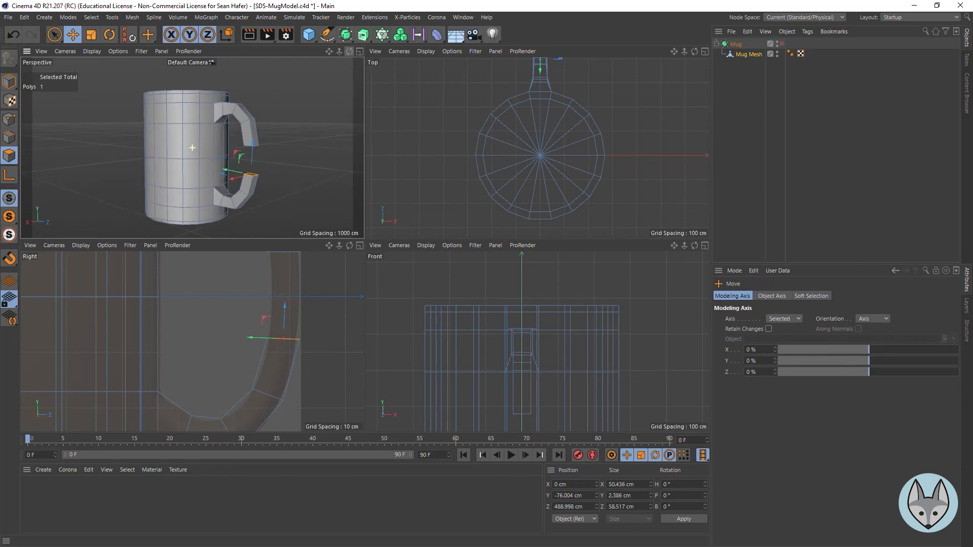
- Bridge the end faces of the upper and lower handle sections with the Bridge tool to close the handle loop
{"action": "left_click", "coordinate": [360, 51]}
{"action": "mouse_move", "coordinate": [684, 51]}
{"action": "left_mouse_down"}
{"action": "mouse_move", "coordinate": [709, 51]}
{"action": "mouse_move", "coordinate": [696, 53]}
{"action": "mouse_move", "coordinate": [698, 65]}
{"action": "mouse_move", "coordinate": [701, 56]}
{"action": "left_mouse_up"}
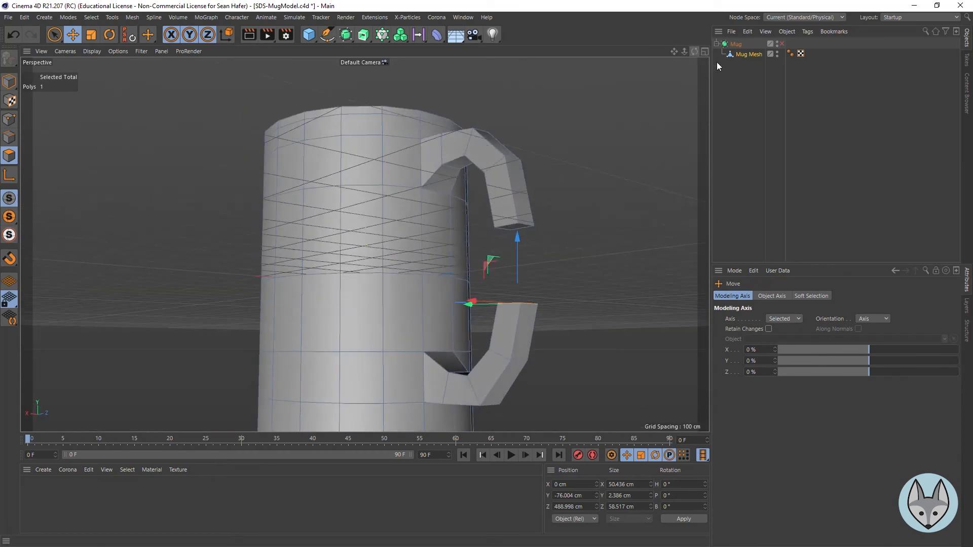
{"action": "left_click", "coordinate": [748, 55]}
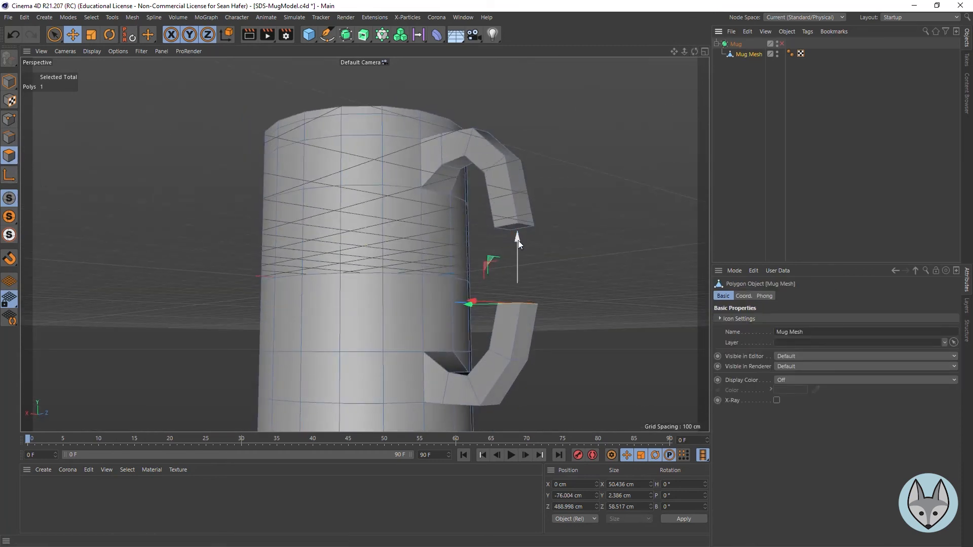
{"action": "left_click", "coordinate": [511, 226]}
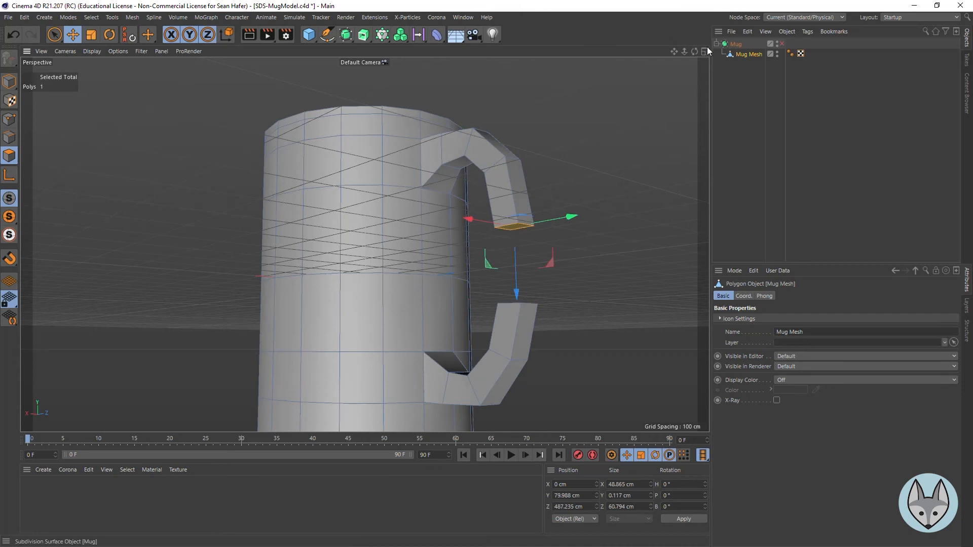
{"action": "left_click_drag", "start_coordinate": [694, 52], "coordinate": [574, 269]}
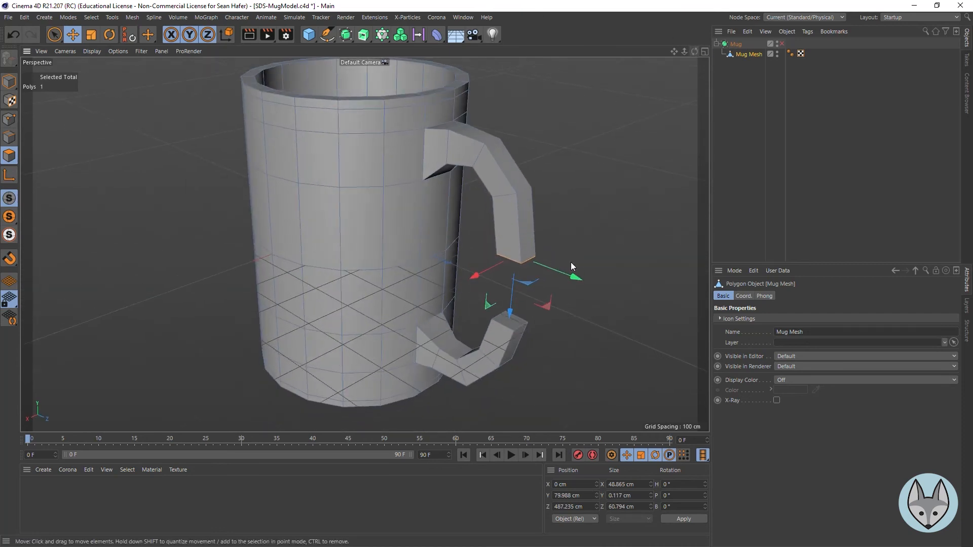
{"action": "left_click", "coordinate": [515, 329], "text": "shift"}
{"action": "key", "text": "b"}
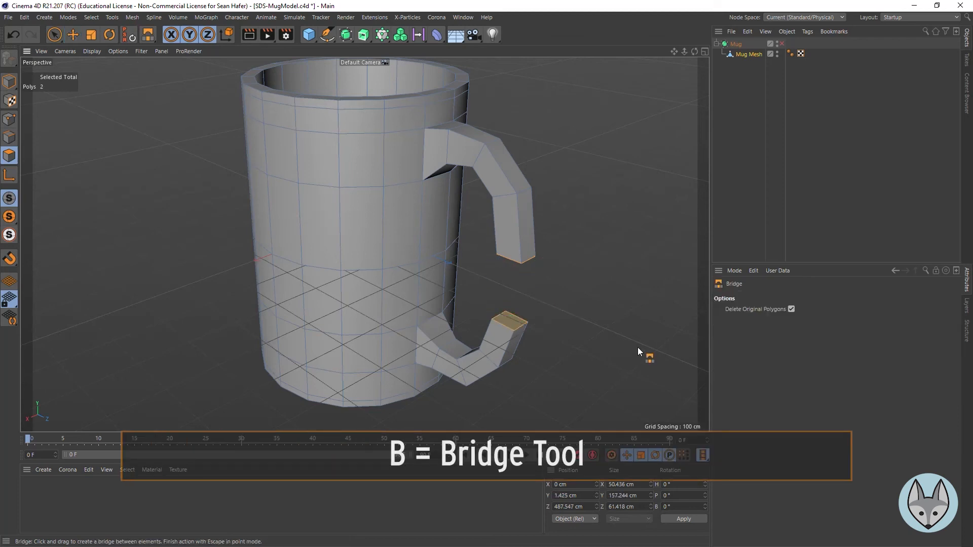
{"action": "left_click_drag", "start_coordinate": [512, 331], "coordinate": [522, 264]}
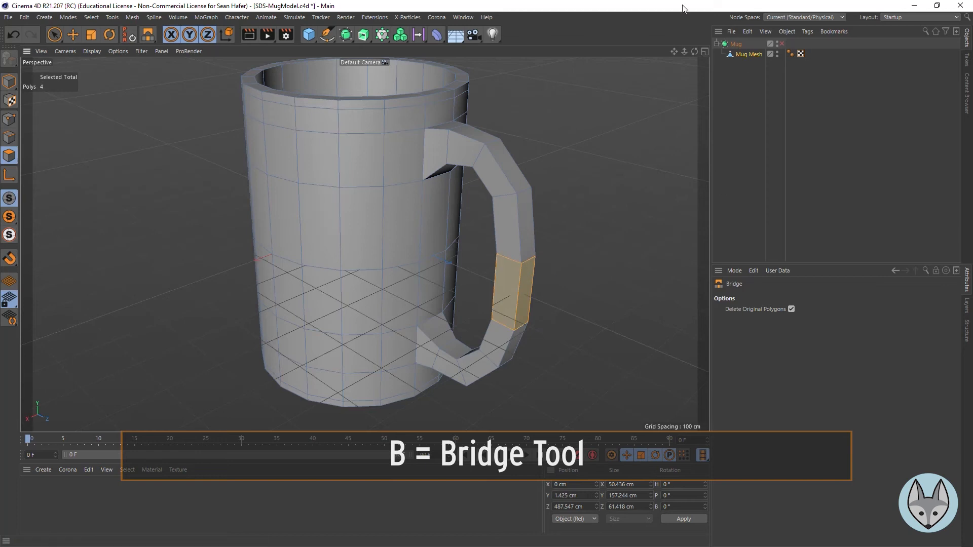
- Turn on the Mug subdivision surface and set the Right view's line display to Wireframe
{"action": "left_click_drag", "start_coordinate": [695, 52], "coordinate": [659, 79]}
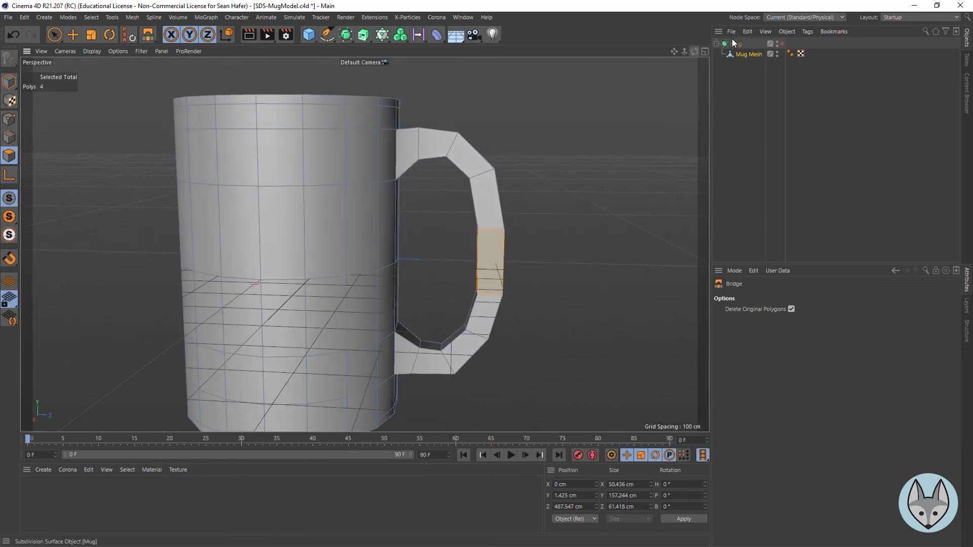
{"action": "left_click", "coordinate": [783, 45]}
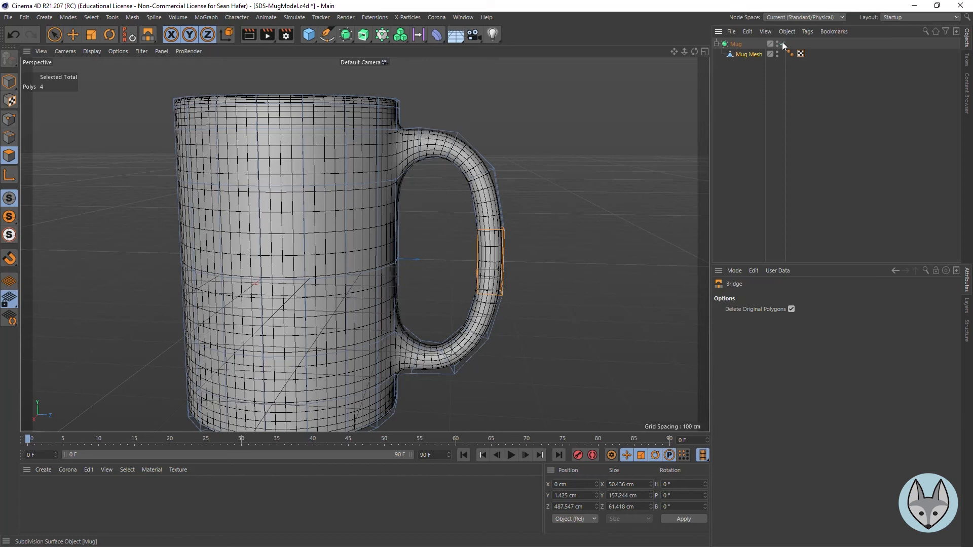
{"action": "left_click", "coordinate": [705, 52]}
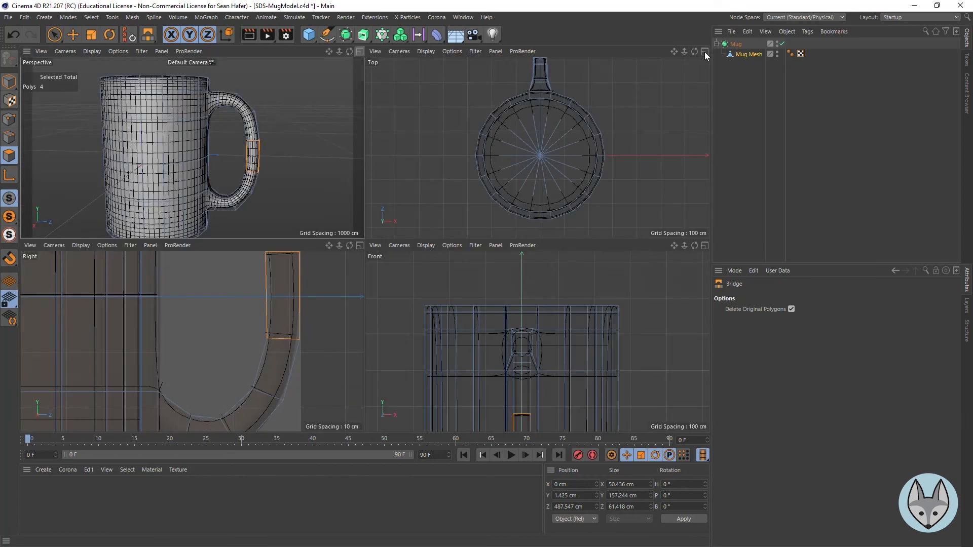
{"action": "left_click", "coordinate": [360, 246]}
{"action": "right_click_drag", "start_coordinate": [674, 50], "coordinate": [365, 244]}
{"action": "left_click_drag", "start_coordinate": [674, 51], "coordinate": [698, 105]}
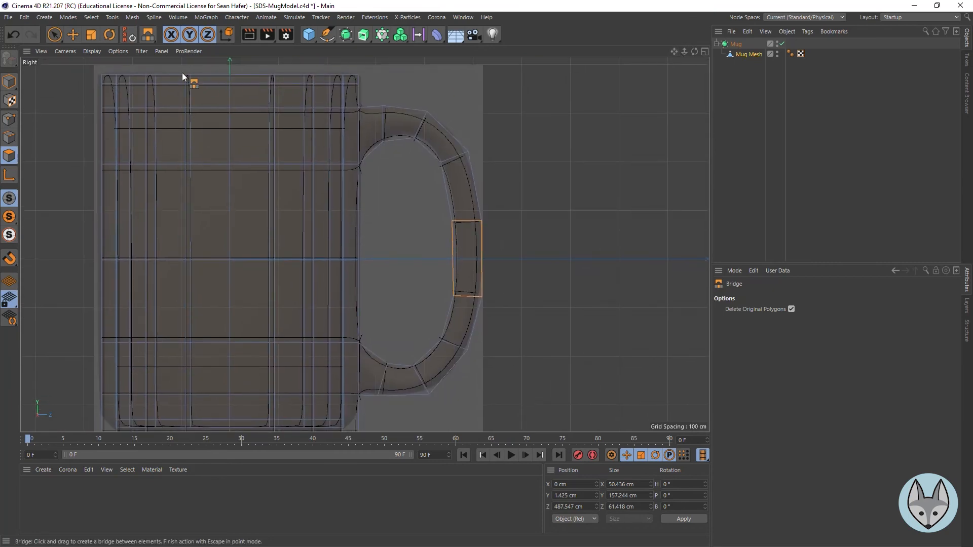
{"action": "left_click", "coordinate": [91, 51]}
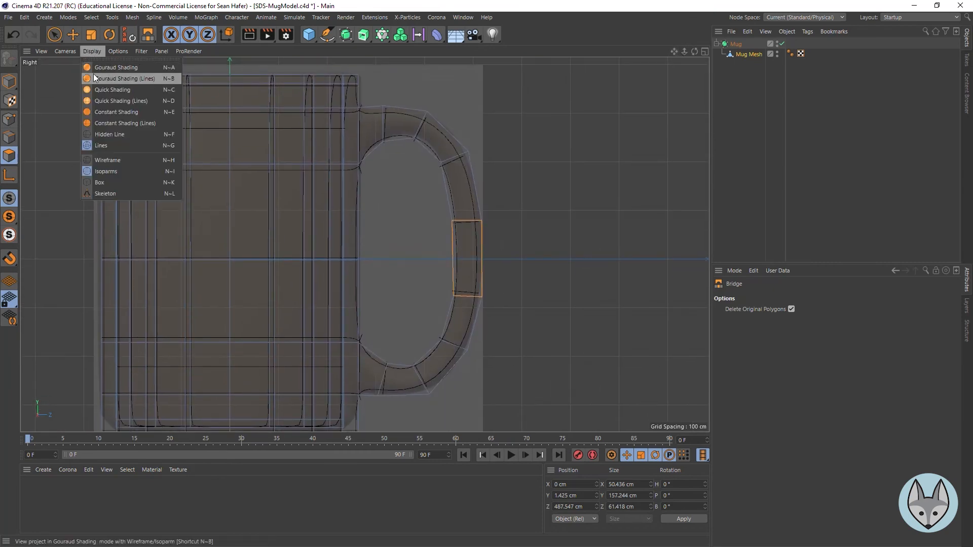
{"action": "left_click", "coordinate": [144, 164]}
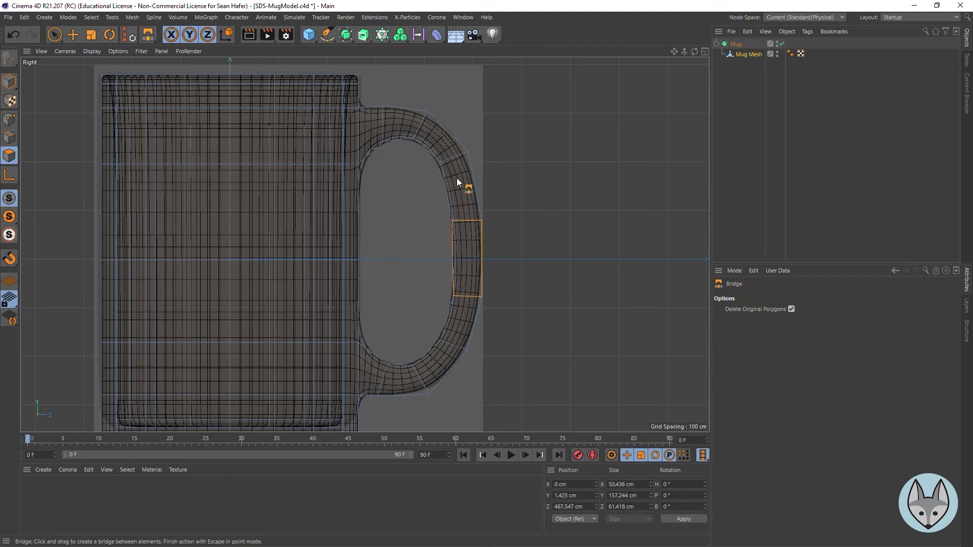
- Turn off the Mug subdivision surface and save the project
{"action": "left_click", "coordinate": [704, 53]}
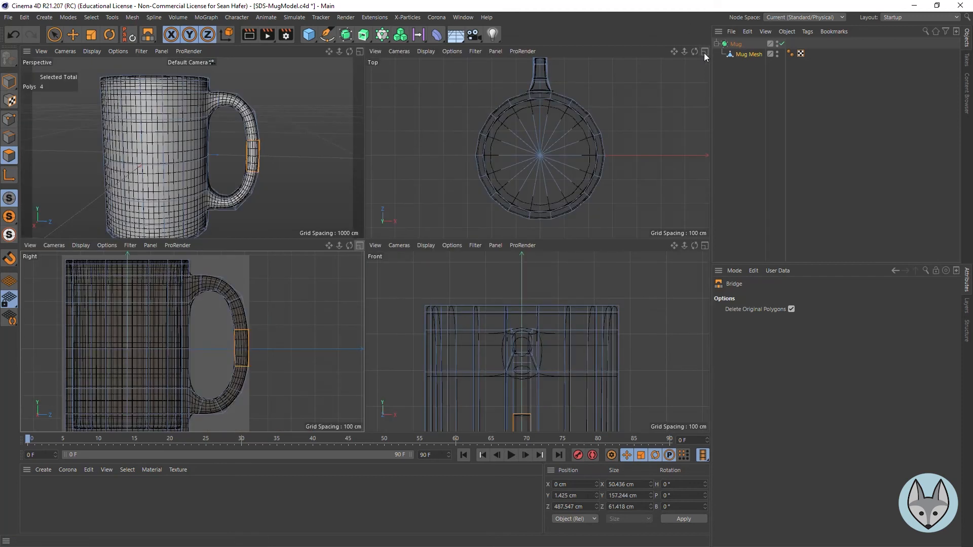
{"action": "mouse_move", "coordinate": [349, 52]}
{"action": "left_mouse_down"}
{"action": "mouse_move", "coordinate": [370, 53]}
{"action": "mouse_move", "coordinate": [266, 60]}
{"action": "mouse_move", "coordinate": [388, 50]}
{"action": "mouse_move", "coordinate": [376, 64]}
{"action": "mouse_move", "coordinate": [365, 56]}
{"action": "left_mouse_up"}
{"action": "left_click", "coordinate": [781, 44]}
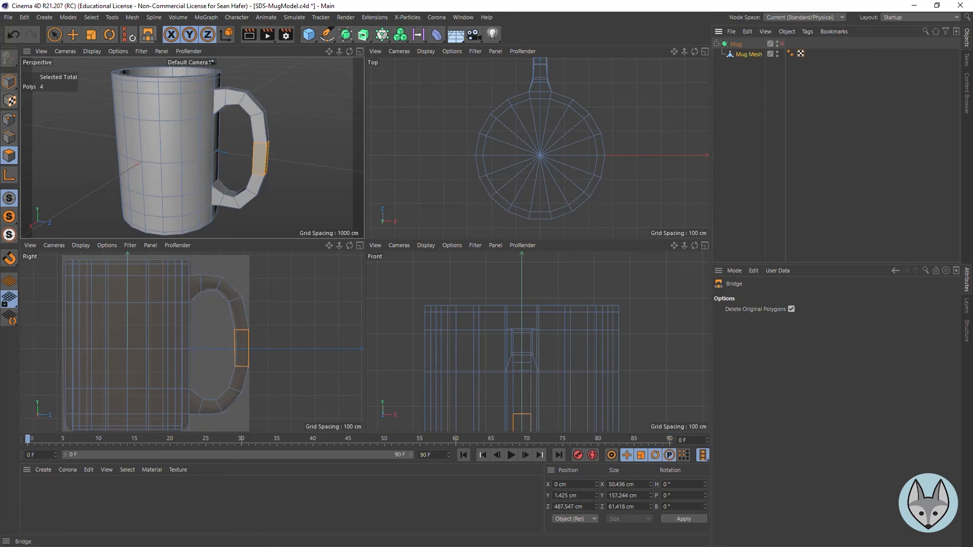
{"action": "left_click", "coordinate": [8, 17]}
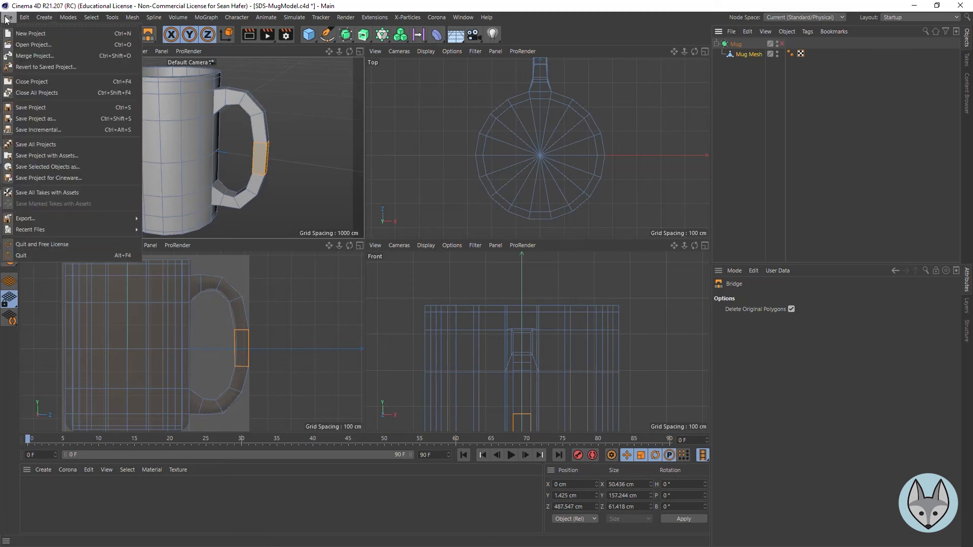
{"action": "left_click", "coordinate": [26, 111]}
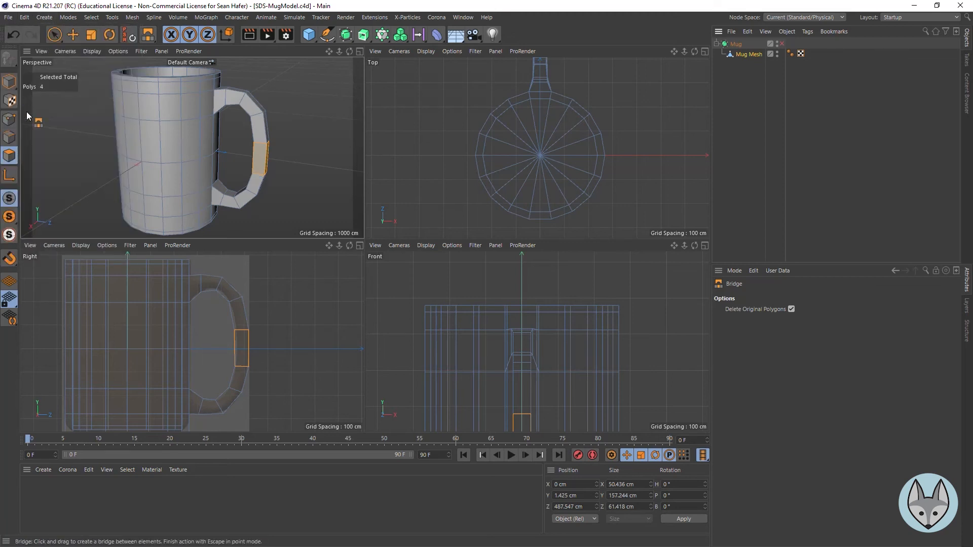
- Switch to model mode, turn the Mug subdivision surface back on and render the perspective view from the side and from above
{"action": "left_click", "coordinate": [9, 81]}
{"action": "left_click", "coordinate": [783, 43]}
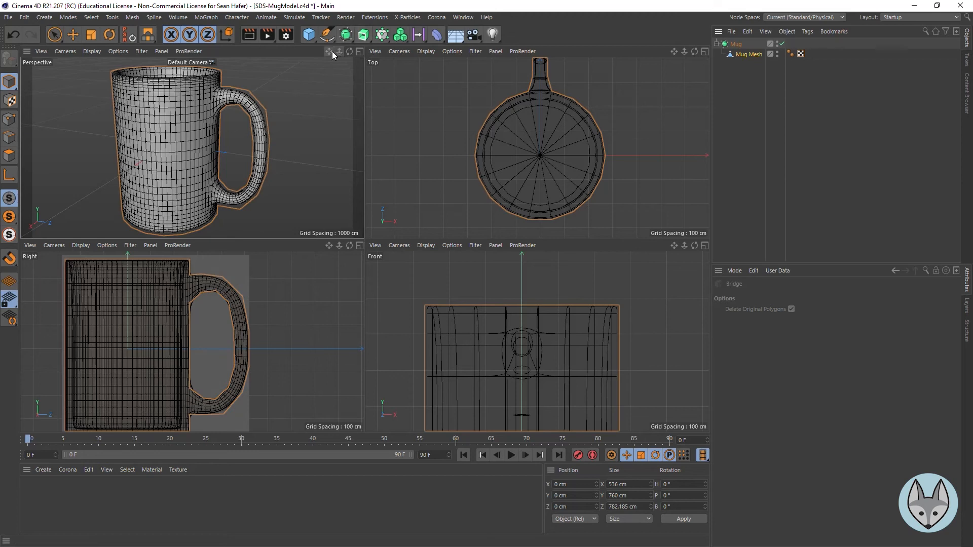
{"action": "left_click", "coordinate": [359, 51]}
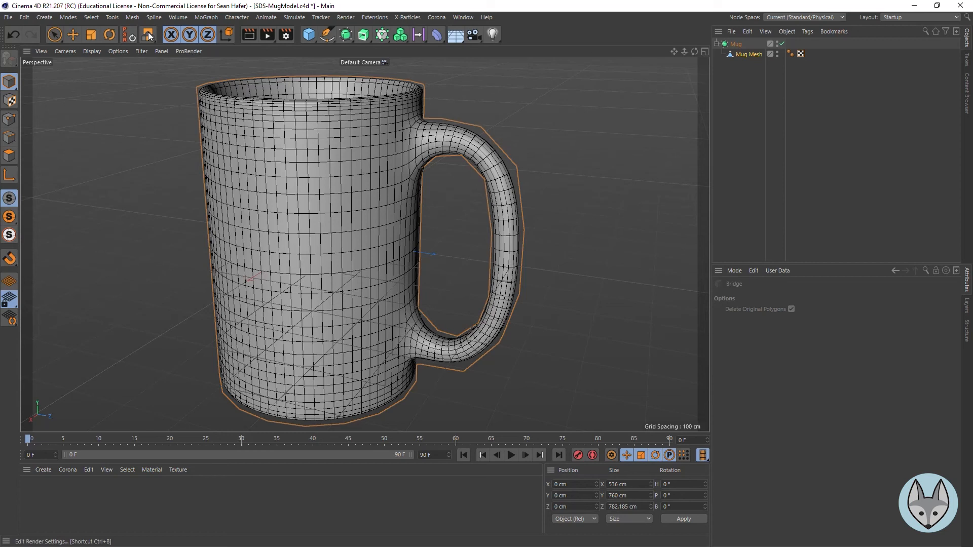
{"action": "left_click", "coordinate": [249, 35]}
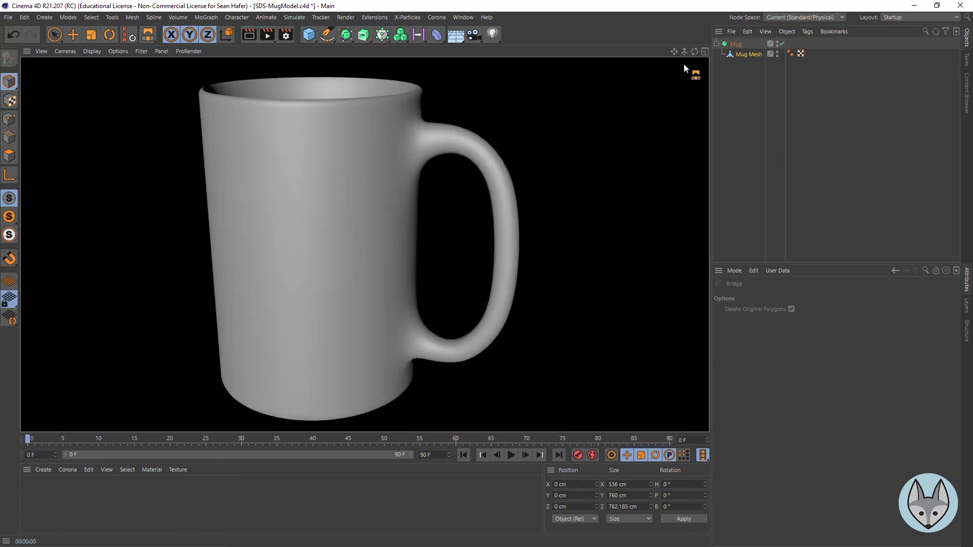
{"action": "left_click_drag", "start_coordinate": [695, 52], "coordinate": [673, 52]}
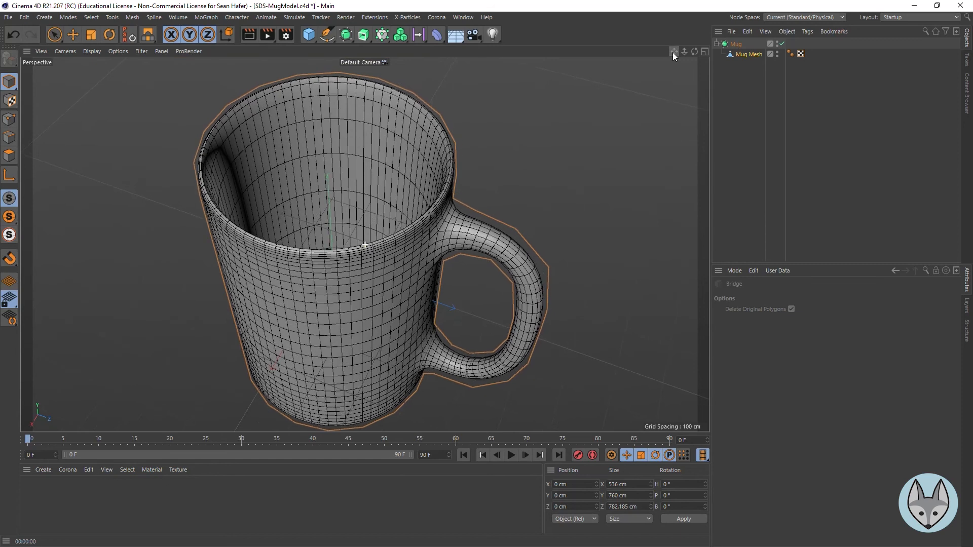
{"action": "left_click", "coordinate": [249, 35]}
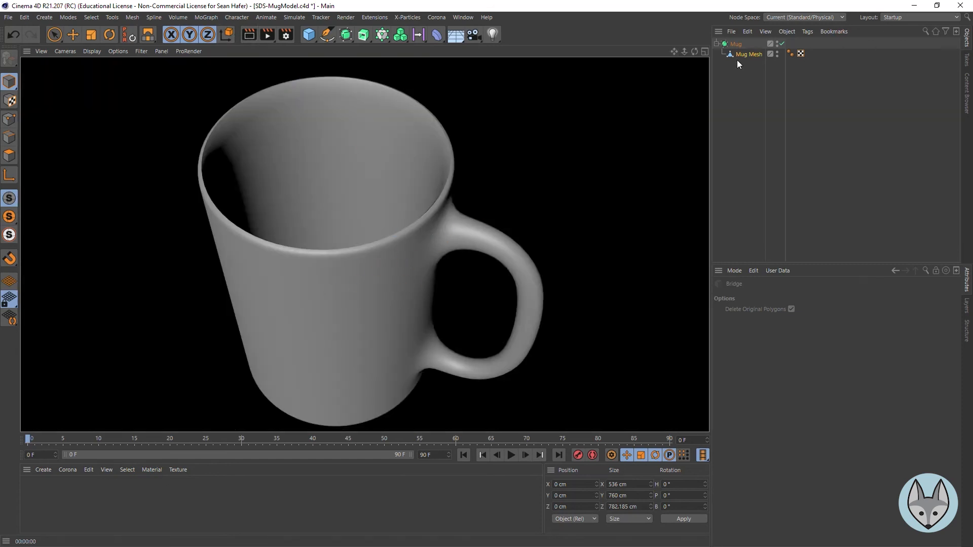
- Add a loop cut around the mug's inner wall just below the rim at about 2.7 % offset and render the view
{"action": "left_click", "coordinate": [749, 54]}
{"action": "left_click", "coordinate": [10, 155]}
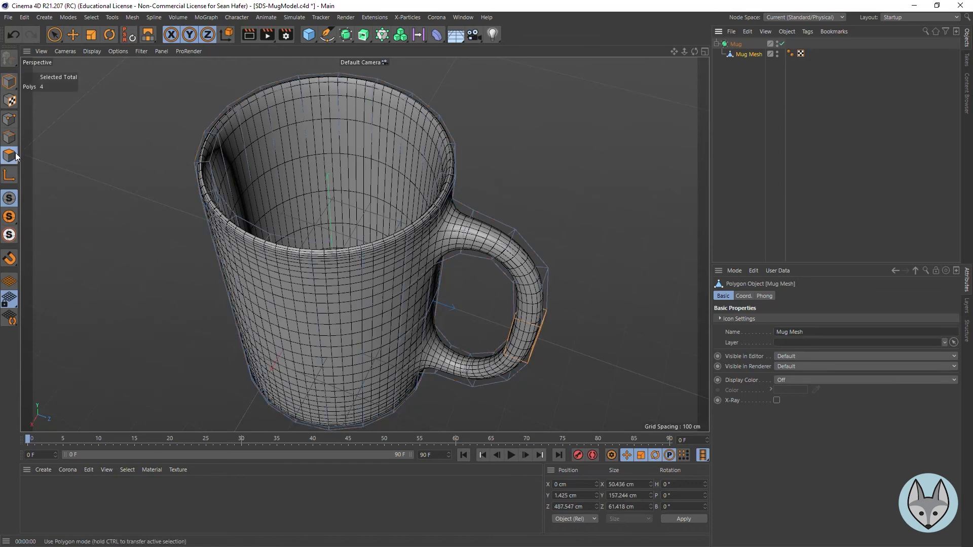
{"action": "key", "text": "ctrl+a"}
{"action": "key", "text": "k"}
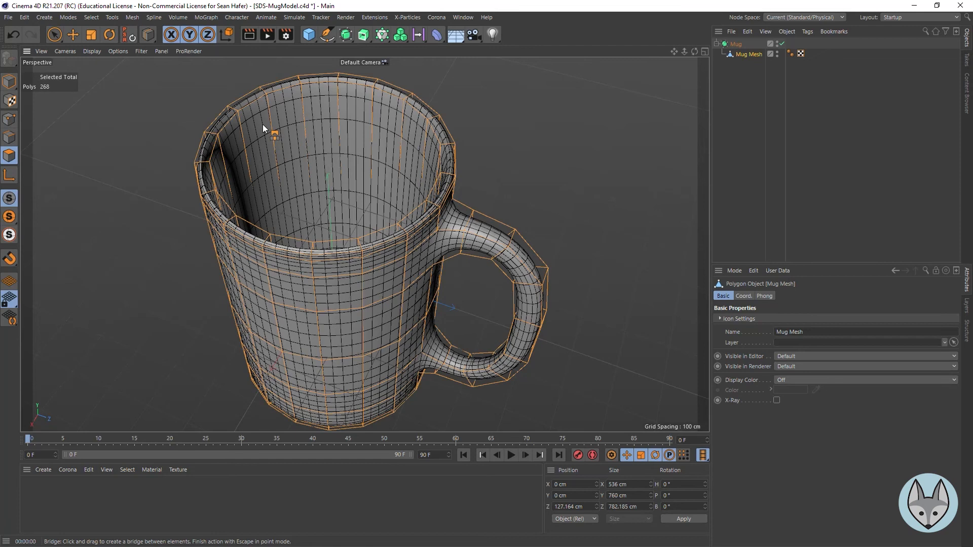
{"action": "key", "text": "l"}
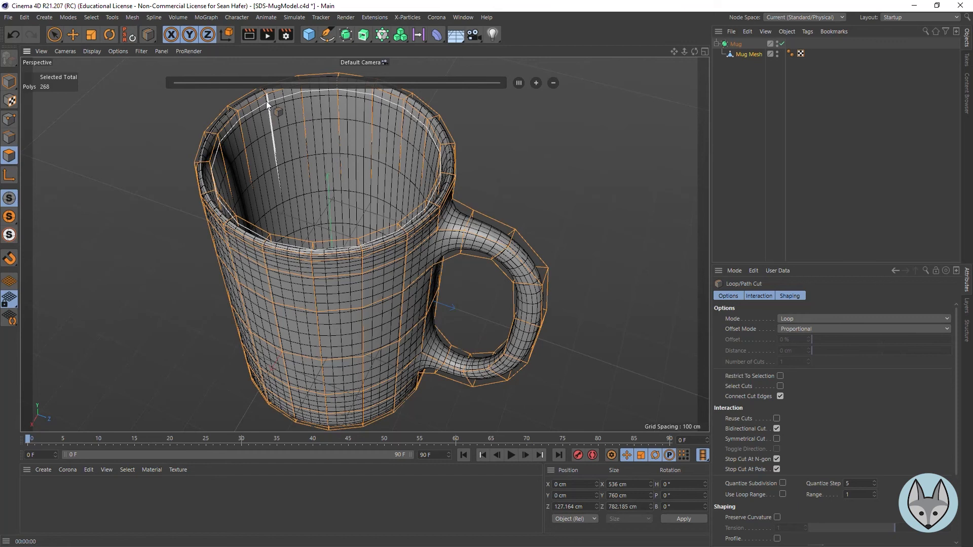
{"action": "left_click", "coordinate": [266, 101]}
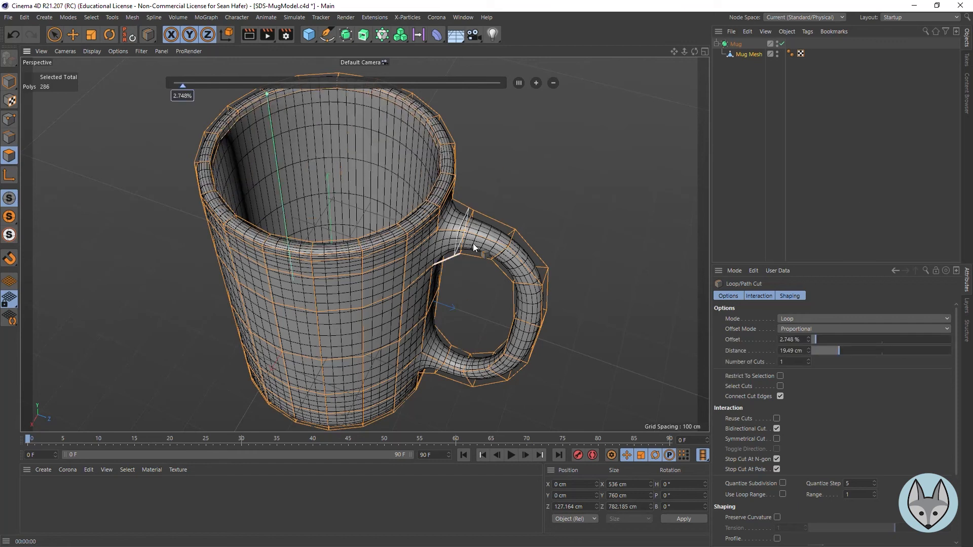
{"action": "left_click", "coordinate": [249, 35]}
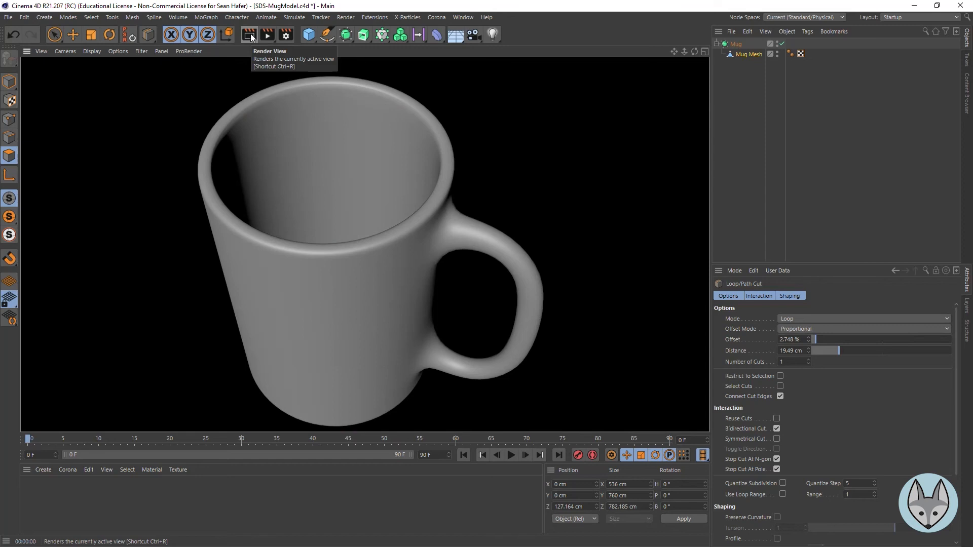
{"action": "key", "text": "space"}
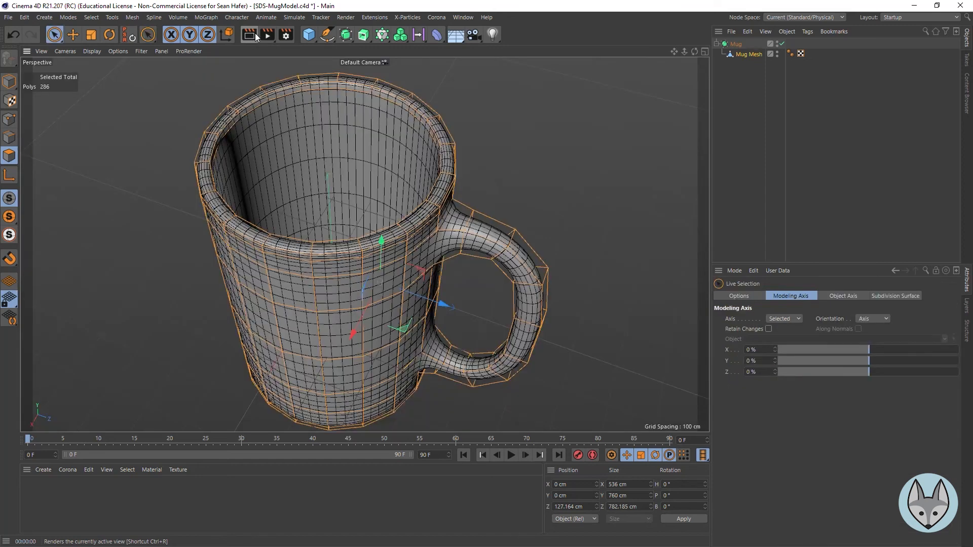
{"action": "left_click", "coordinate": [750, 54]}
{"action": "left_click_drag", "start_coordinate": [694, 51], "coordinate": [694, 7]}
{"action": "mouse_move", "coordinate": [674, 51]}
{"action": "right_mouse_down"}
{"action": "mouse_move", "coordinate": [629, 51]}
{"action": "mouse_move", "coordinate": [673, 50]}
{"action": "right_mouse_up"}
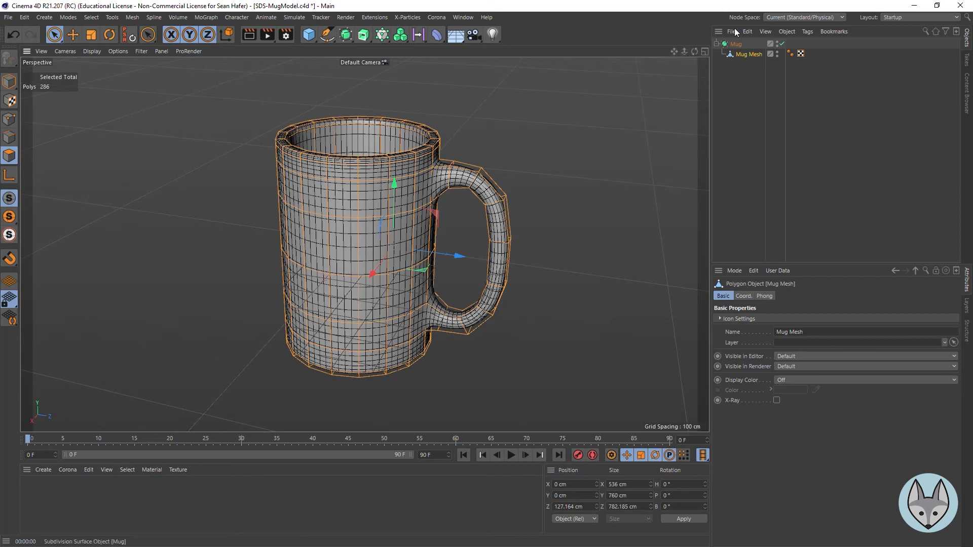
{"action": "left_click_drag", "start_coordinate": [694, 51], "coordinate": [673, 58]}
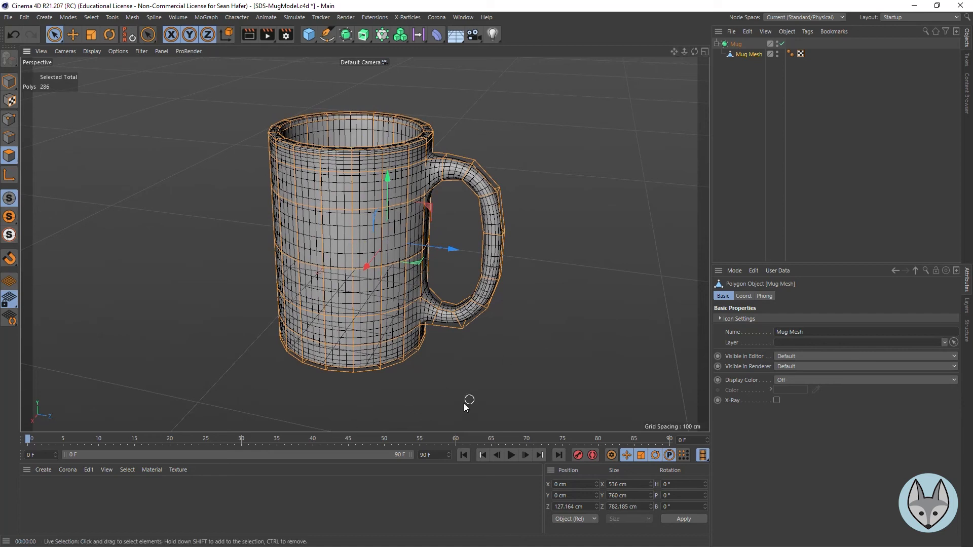
- Create a new material and name it "Main Mug"
{"action": "left_click", "coordinate": [276, 506]}
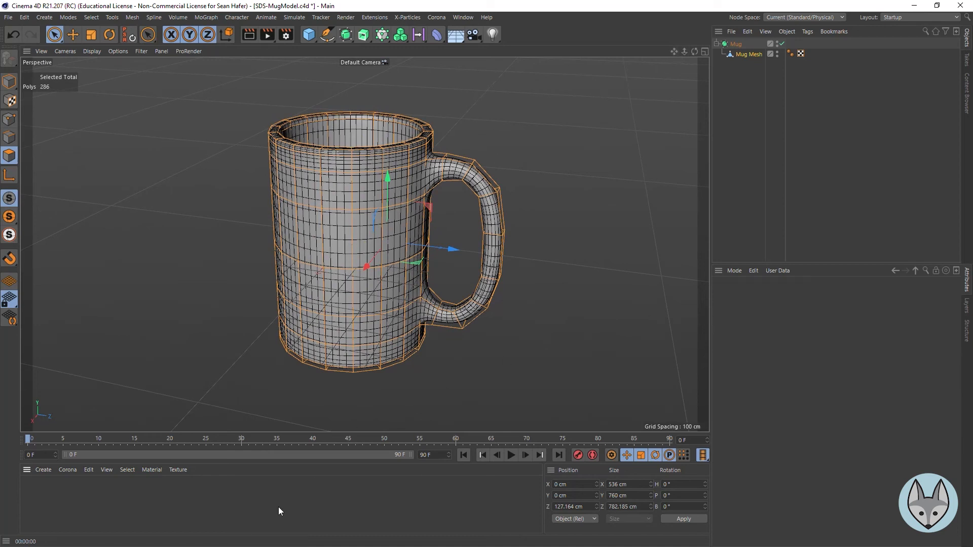
{"action": "double_click", "coordinate": [67, 503]}
{"action": "double_click", "coordinate": [37, 498]}
{"action": "double_click", "coordinate": [172, 161]}
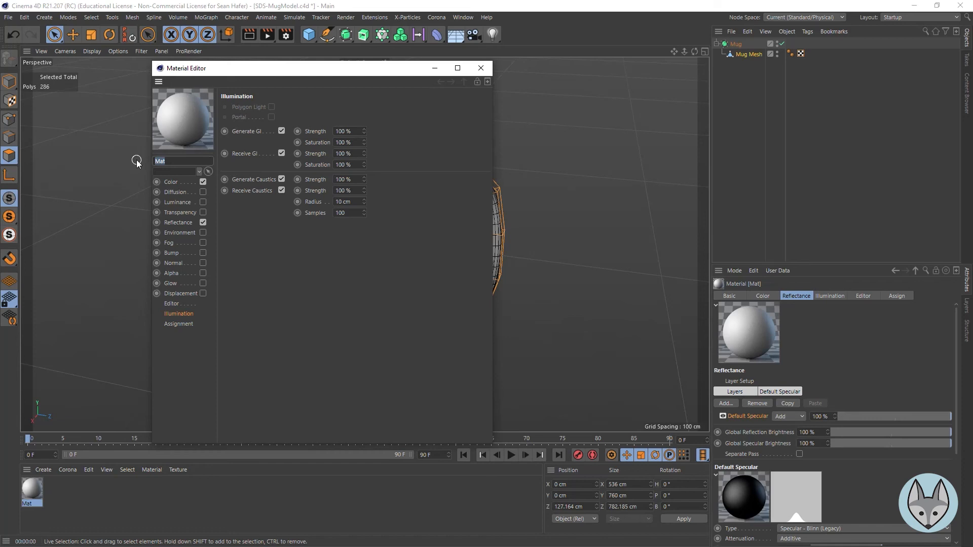
{"action": "type", "text": "Main Mug"}
{"action": "key", "text": "Return"}
- Set the Main Mug material's color to dark blue with H 228°, S 93 % and V 24 %
{"action": "left_click", "coordinate": [172, 182]}
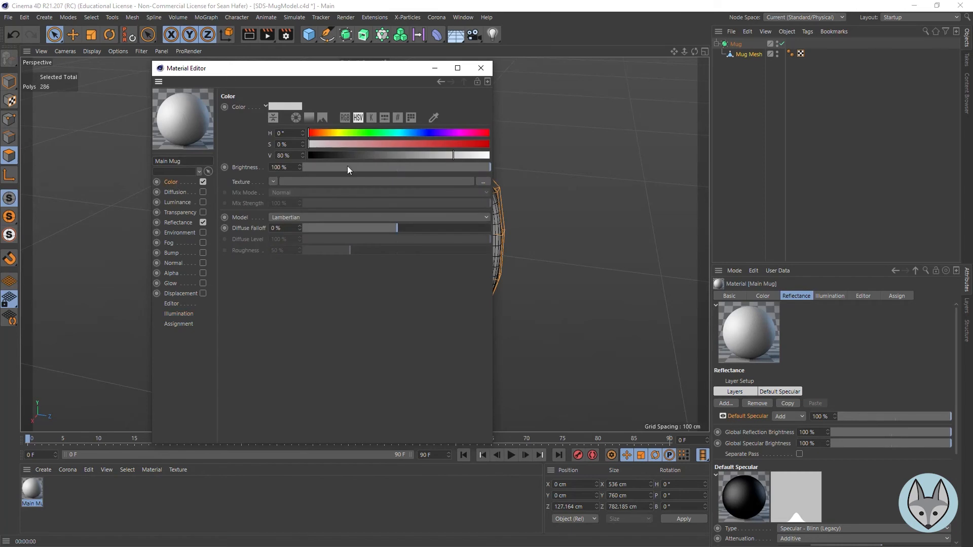
{"action": "left_click", "coordinate": [424, 132]}
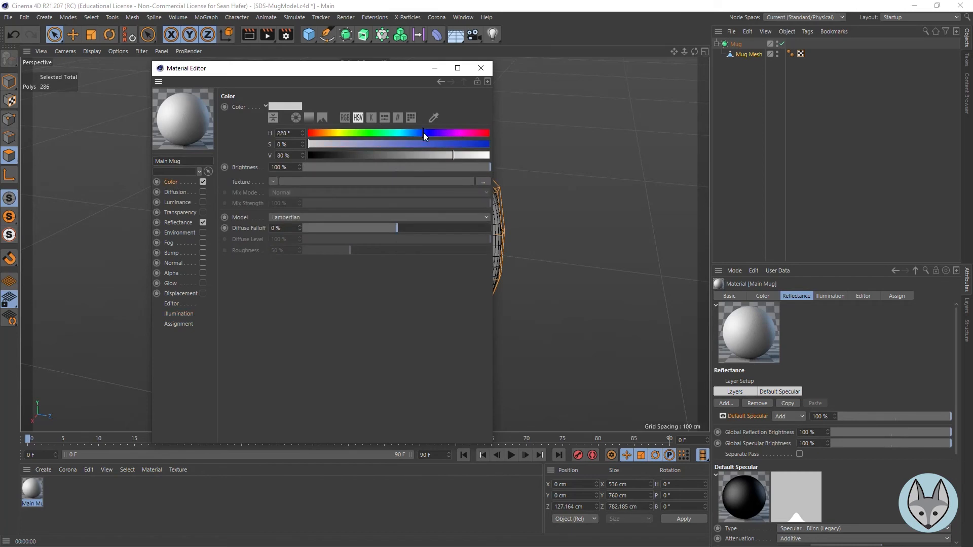
{"action": "left_click", "coordinate": [477, 144]}
{"action": "left_click_drag", "start_coordinate": [334, 154], "coordinate": [352, 154]}
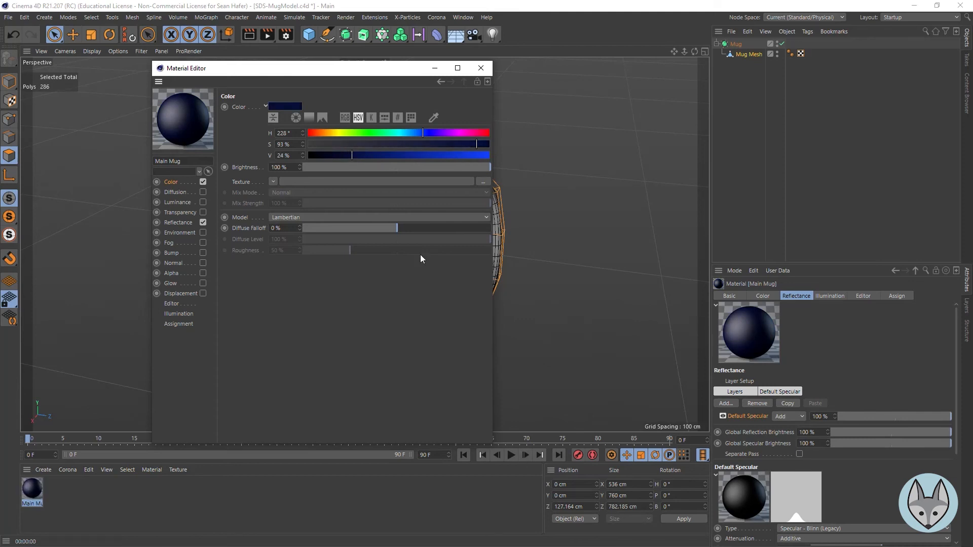
{"action": "mouse_move", "coordinate": [290, 111]}
- Replace the Main Mug material's default specular with a Beckmann reflectance layer in Add mode at 10 % strength
{"action": "left_click", "coordinate": [175, 223]}
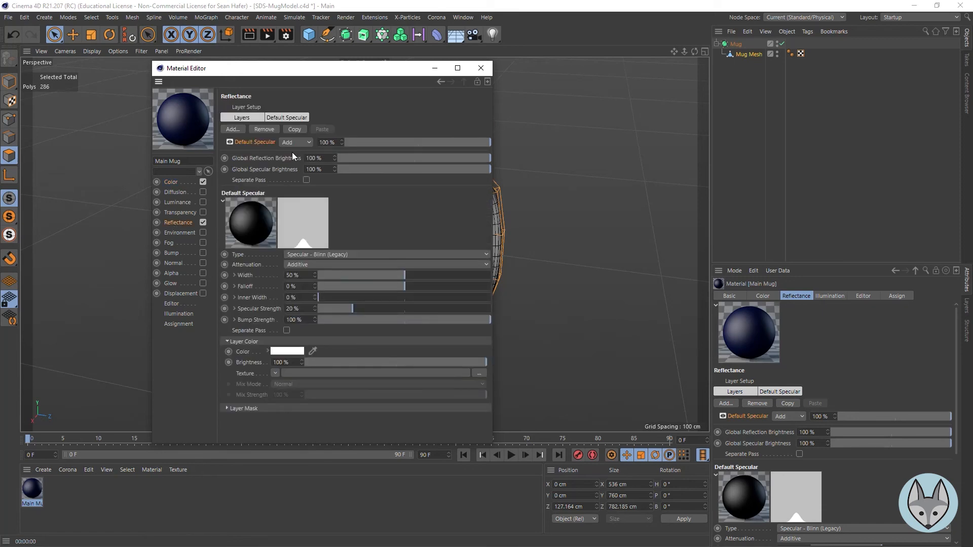
{"action": "left_click", "coordinate": [261, 130]}
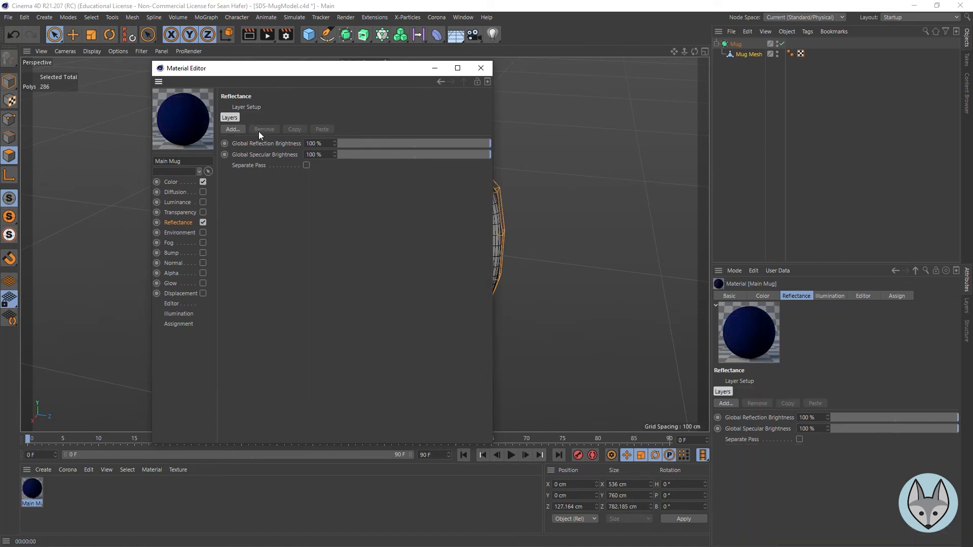
{"action": "left_click", "coordinate": [242, 132]}
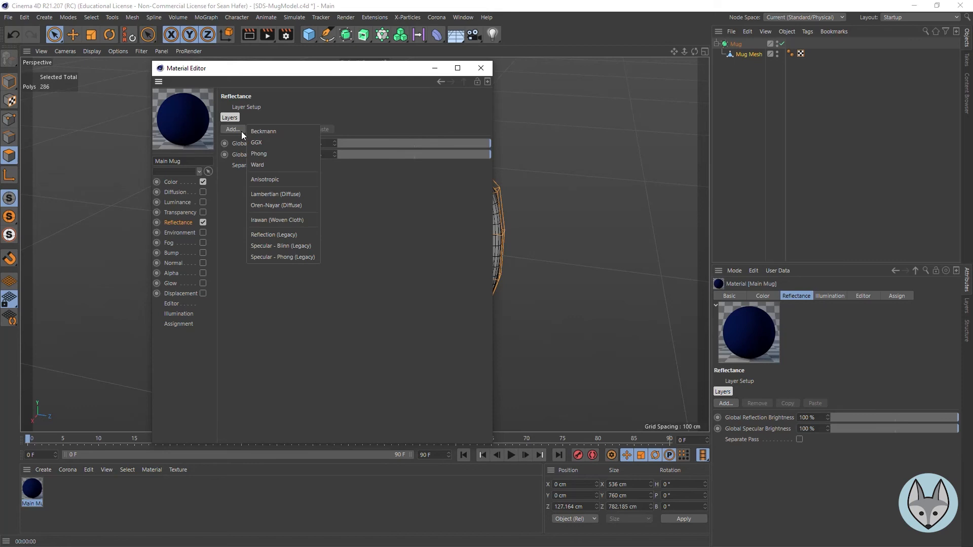
{"action": "left_click", "coordinate": [294, 133]}
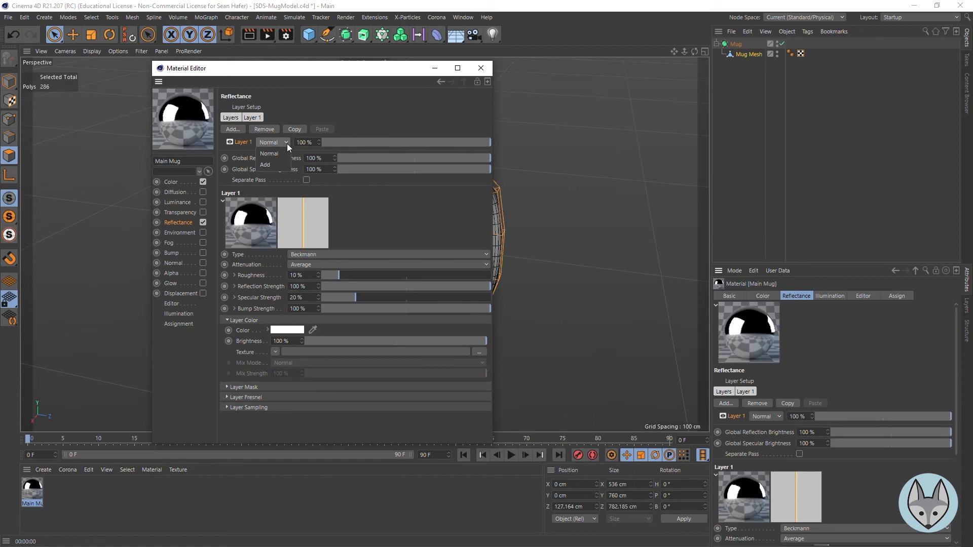
{"action": "left_click", "coordinate": [276, 163]}
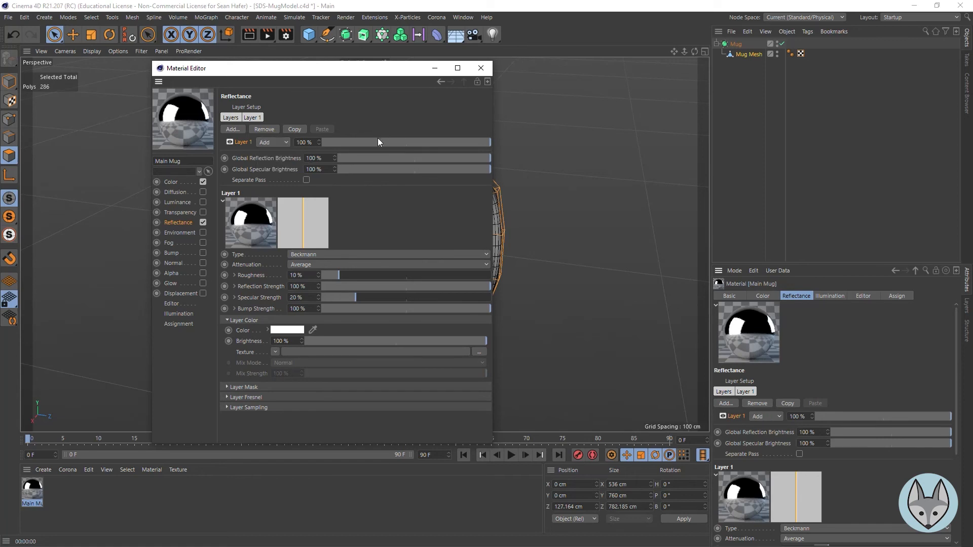
{"action": "left_click", "coordinate": [359, 143]}
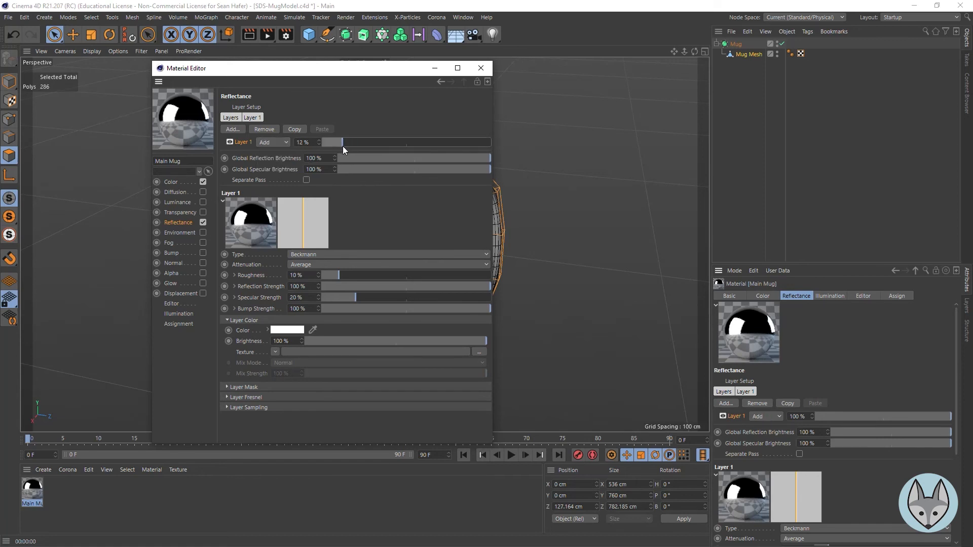
{"action": "left_click_drag", "start_coordinate": [340, 146], "coordinate": [339, 148]}
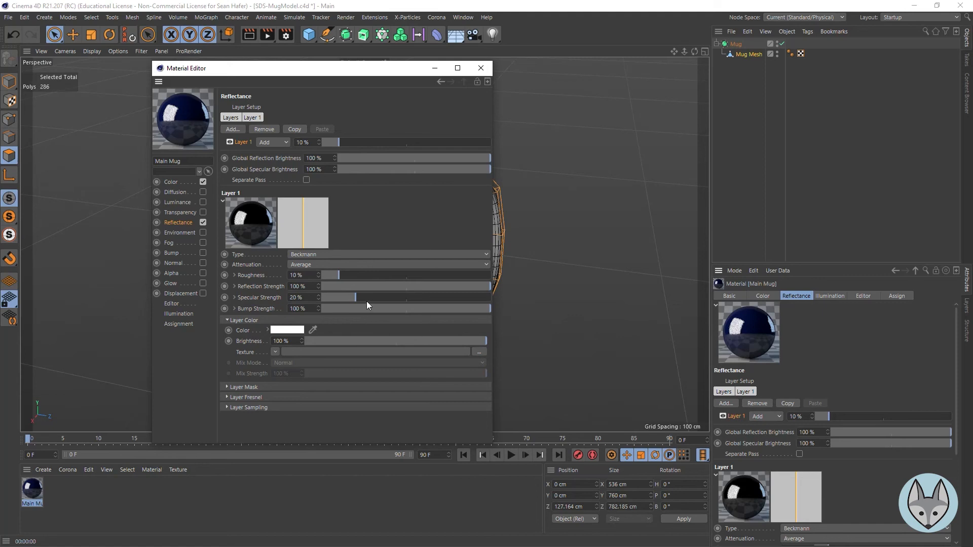
- Set the Beckmann layer's specular strength to 5 %, roughness to 3 % and reflection strength to 75 %
{"action": "left_click_drag", "start_coordinate": [334, 298], "coordinate": [336, 297]}
{"action": "left_click_drag", "start_coordinate": [338, 277], "coordinate": [327, 280]}
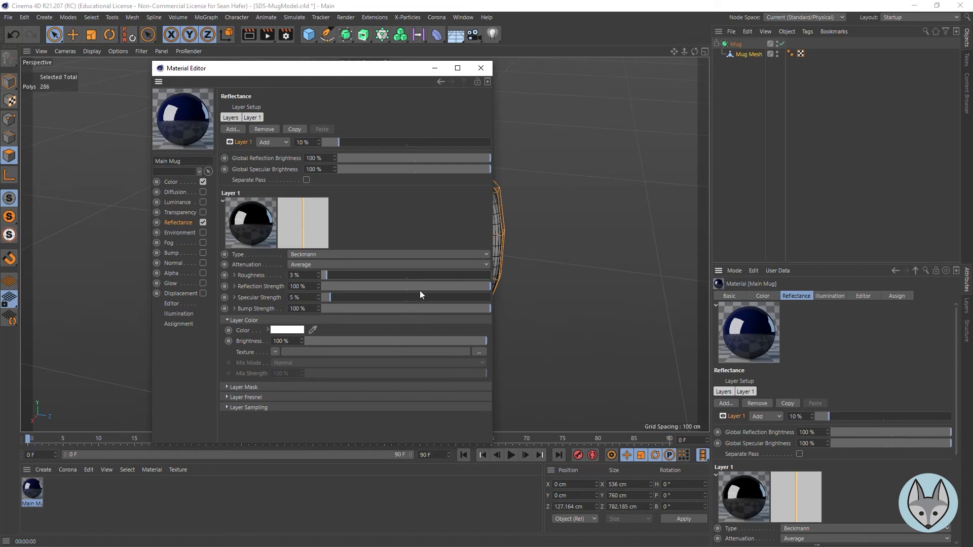
{"action": "left_click", "coordinate": [453, 287]}
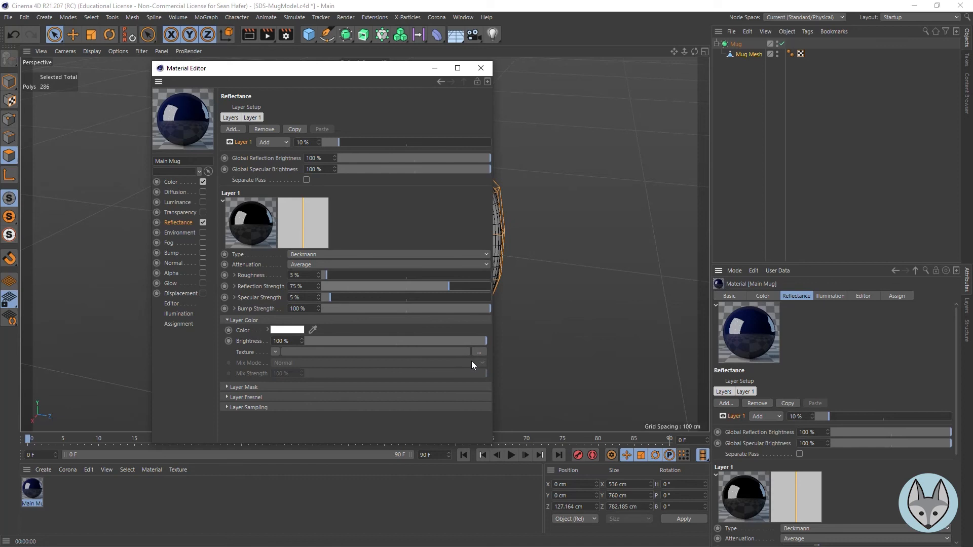
- Set the Beckmann layer's Fresnel to Conductor with the Aluminum preset
{"action": "left_click", "coordinate": [227, 397]}
{"action": "left_click", "coordinate": [395, 410]}
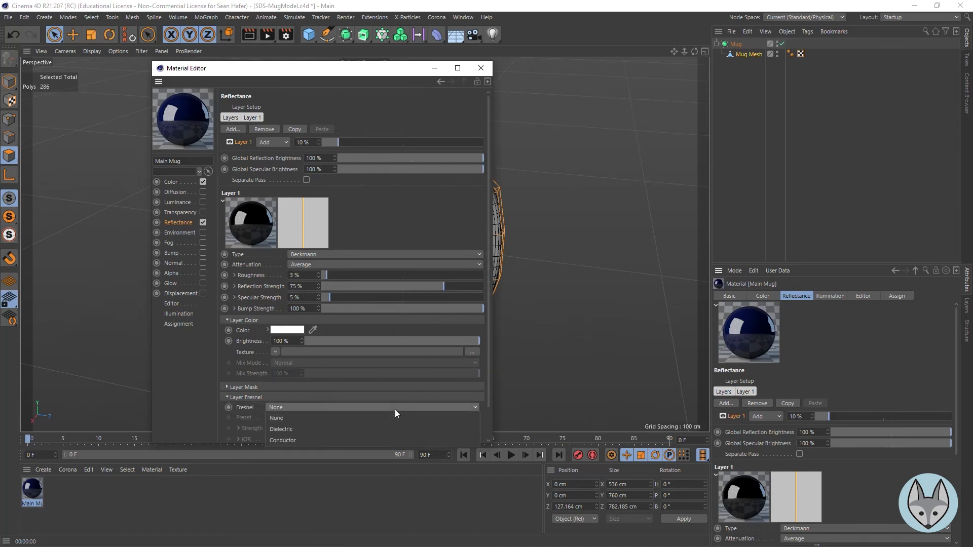
{"action": "left_click", "coordinate": [376, 440]}
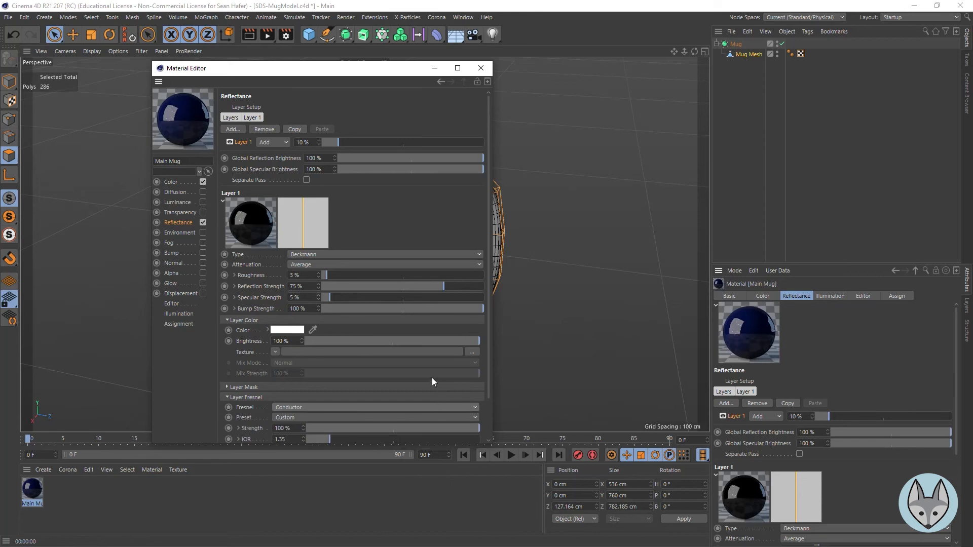
{"action": "left_click", "coordinate": [357, 419]}
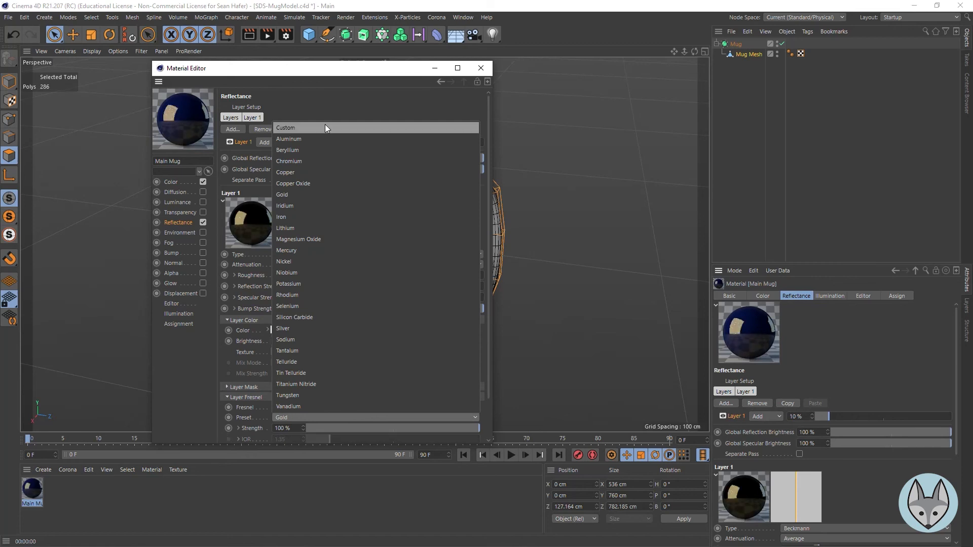
{"action": "left_click", "coordinate": [318, 138]}
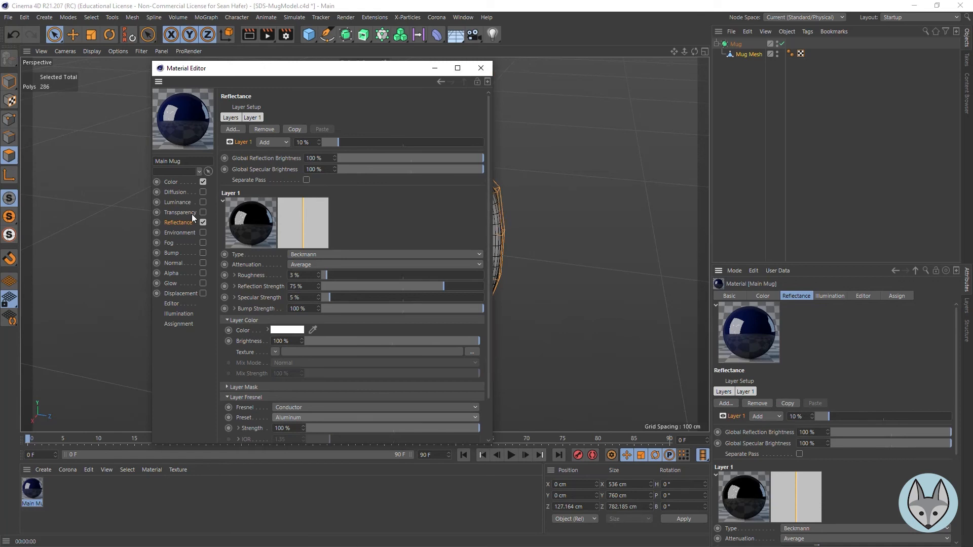
- Close the material editor, apply the Main Mug material to Mug Mesh and render the perspective view
{"action": "left_click", "coordinate": [480, 68]}
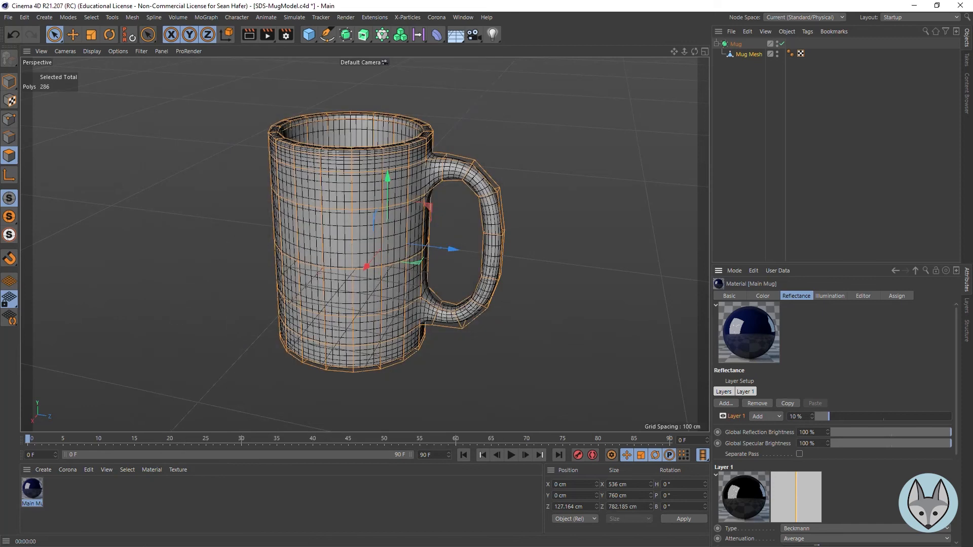
{"action": "left_click_drag", "start_coordinate": [32, 489], "coordinate": [750, 55]}
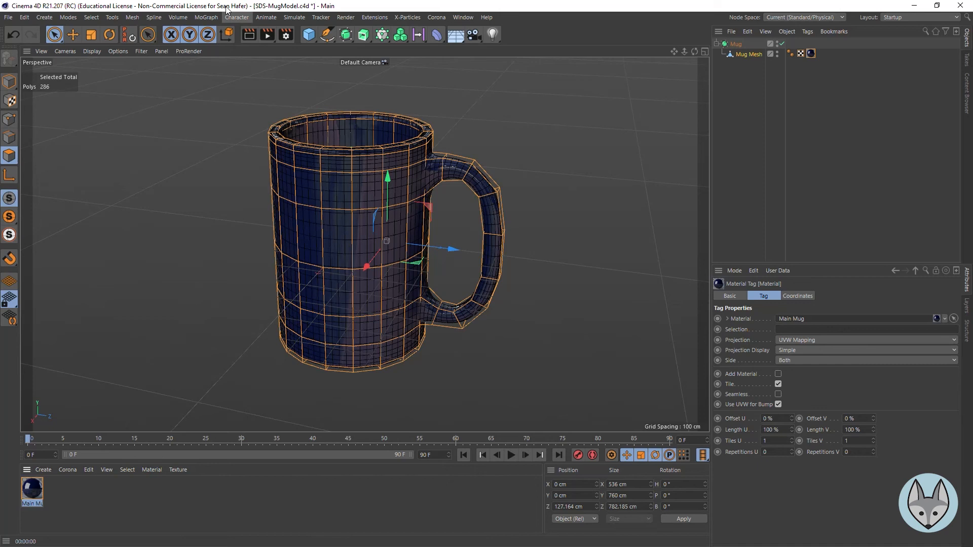
{"action": "left_click", "coordinate": [245, 35]}
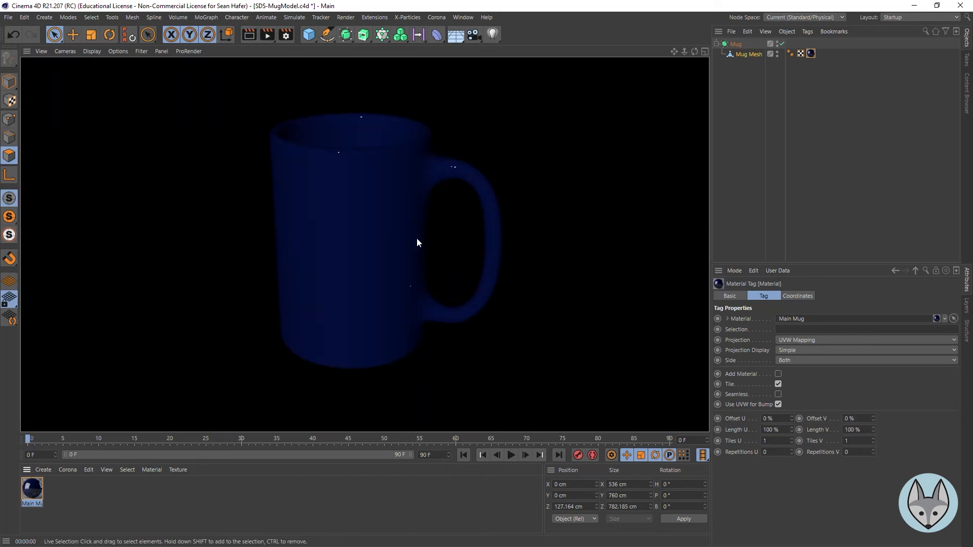
- Create a second material and load CM.psd as its color texture
{"action": "left_click", "coordinate": [98, 517]}
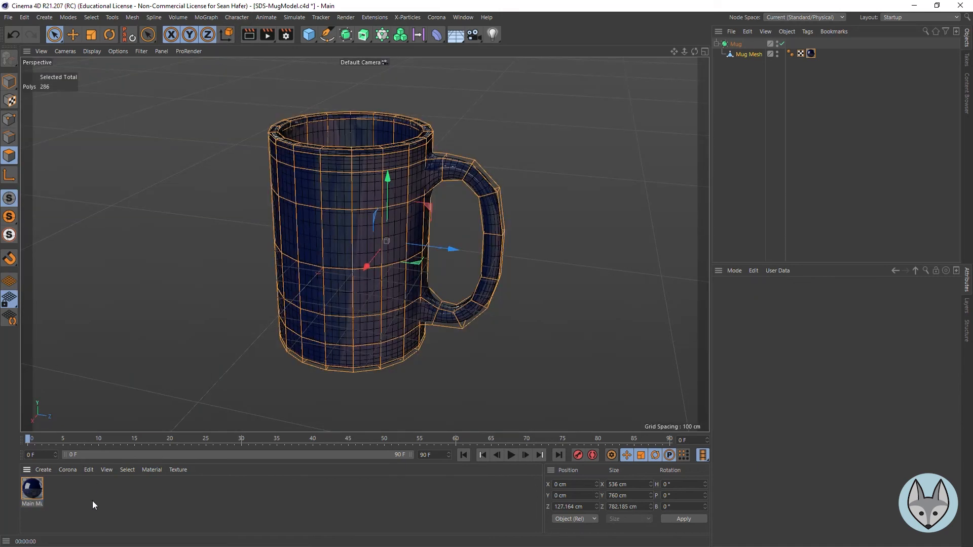
{"action": "double_click", "coordinate": [92, 501]}
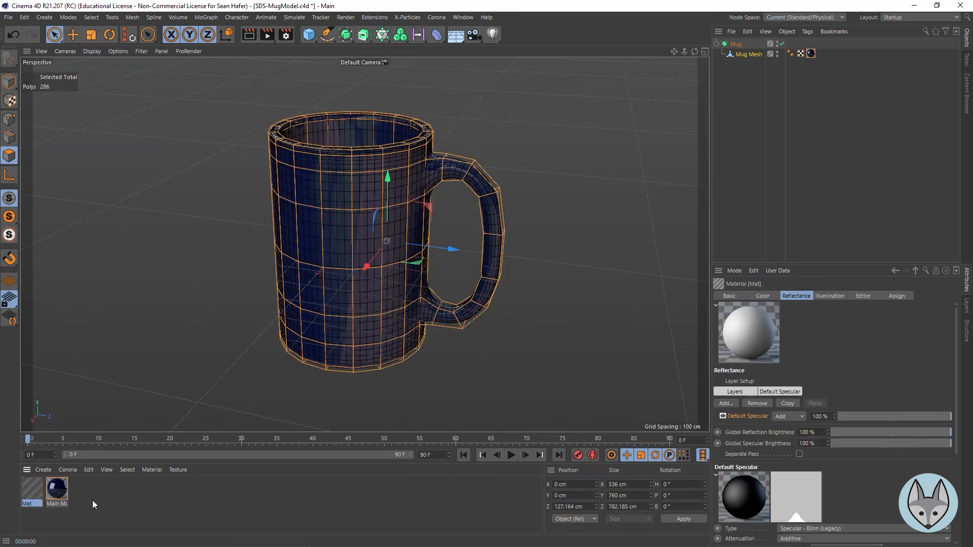
{"action": "double_click", "coordinate": [31, 492]}
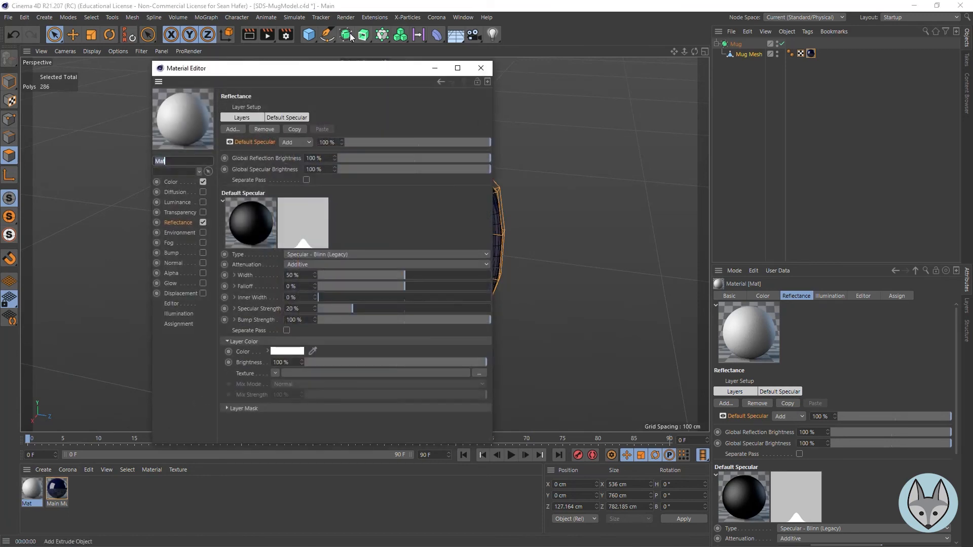
{"action": "left_click_drag", "start_coordinate": [290, 69], "coordinate": [398, 83]}
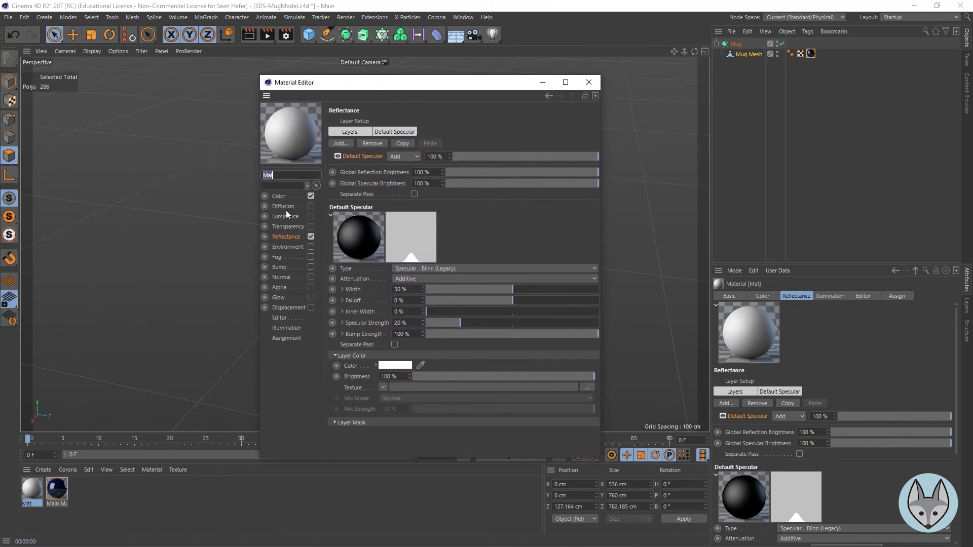
{"action": "left_click", "coordinate": [284, 198]}
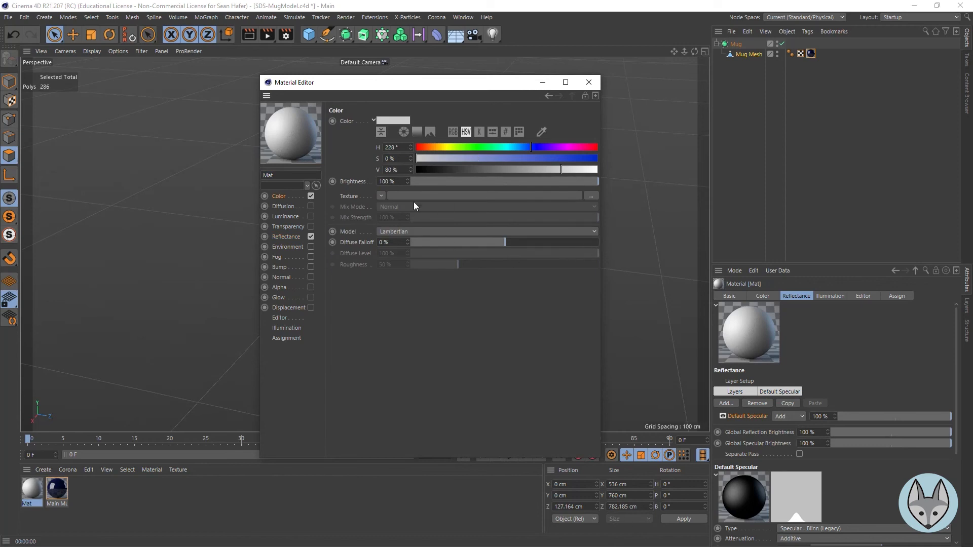
{"action": "left_click", "coordinate": [591, 196]}
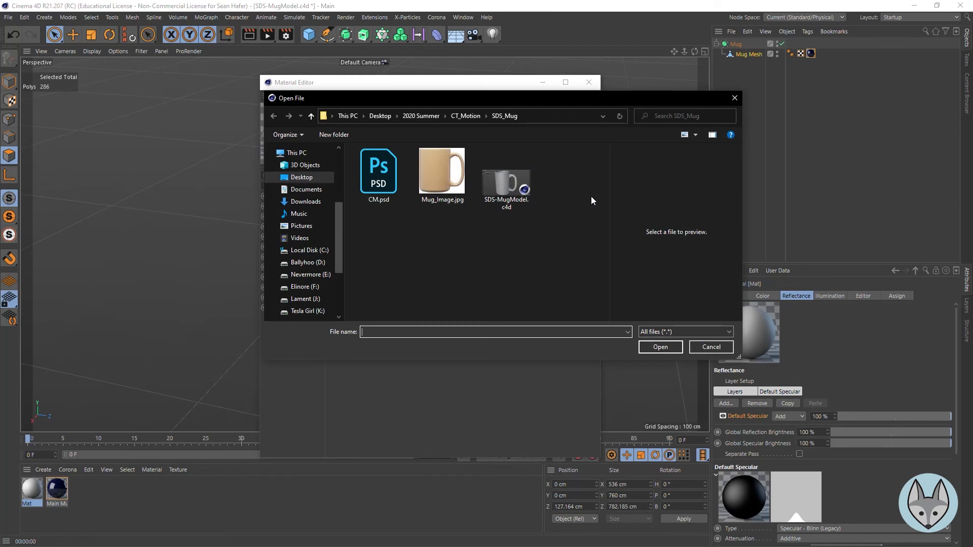
{"action": "left_click", "coordinate": [393, 178]}
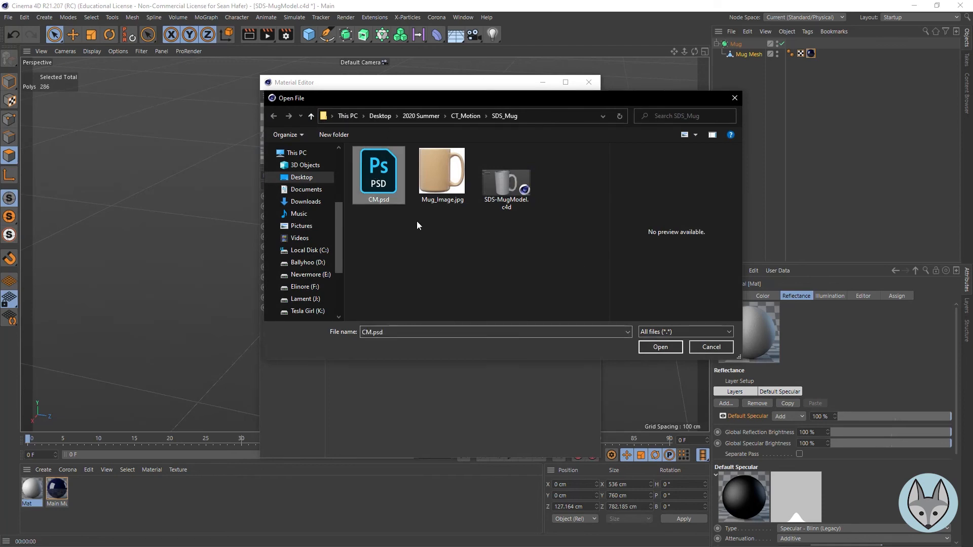
{"action": "left_click", "coordinate": [661, 347]}
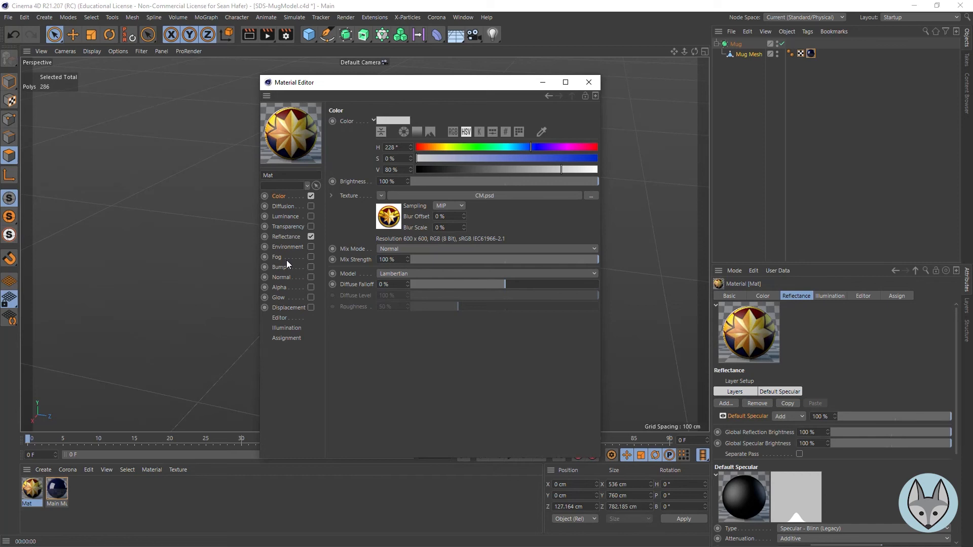
- Enable the new material's alpha channel and use the CM.psd bitmap as its texture
{"action": "left_click", "coordinate": [280, 288]}
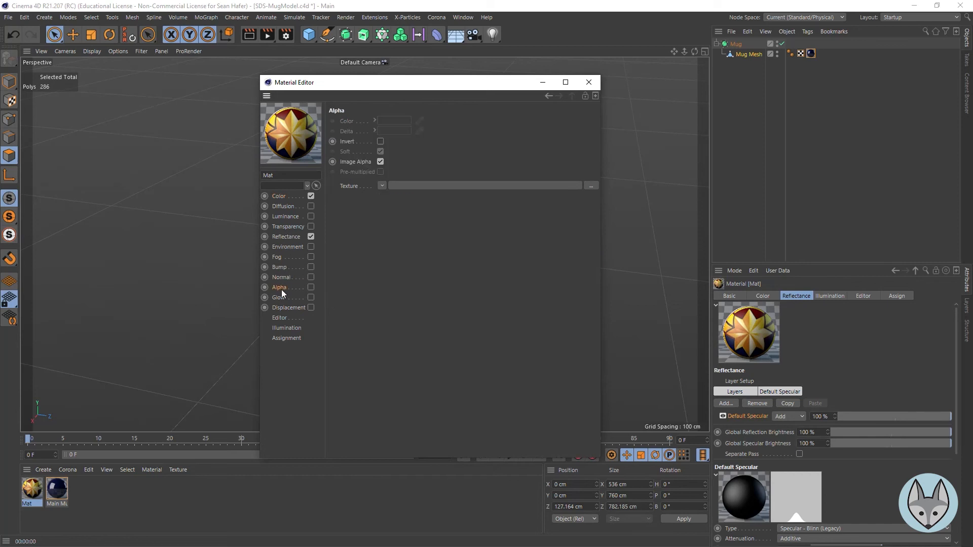
{"action": "left_click", "coordinate": [311, 288]}
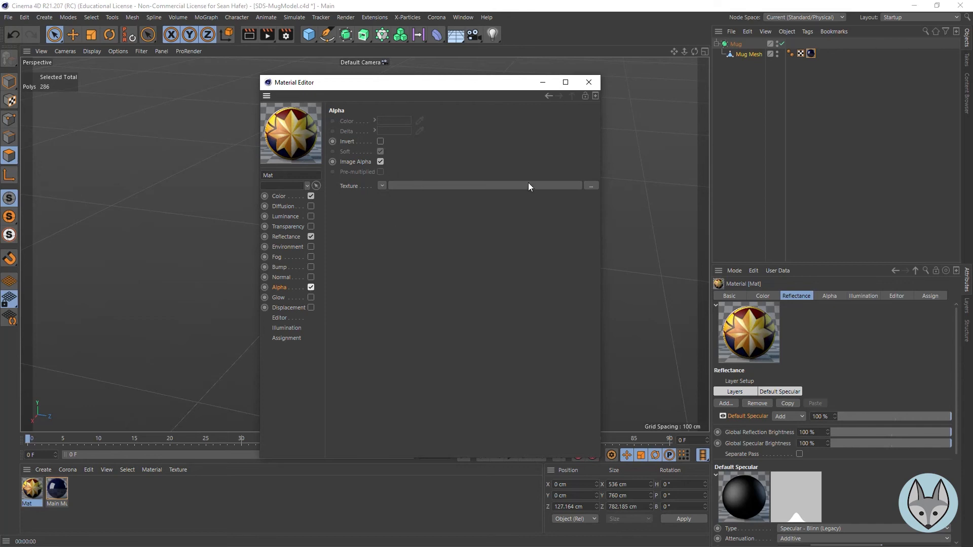
{"action": "left_click", "coordinate": [381, 186]}
{"action": "mouse_move", "coordinate": [395, 285]}
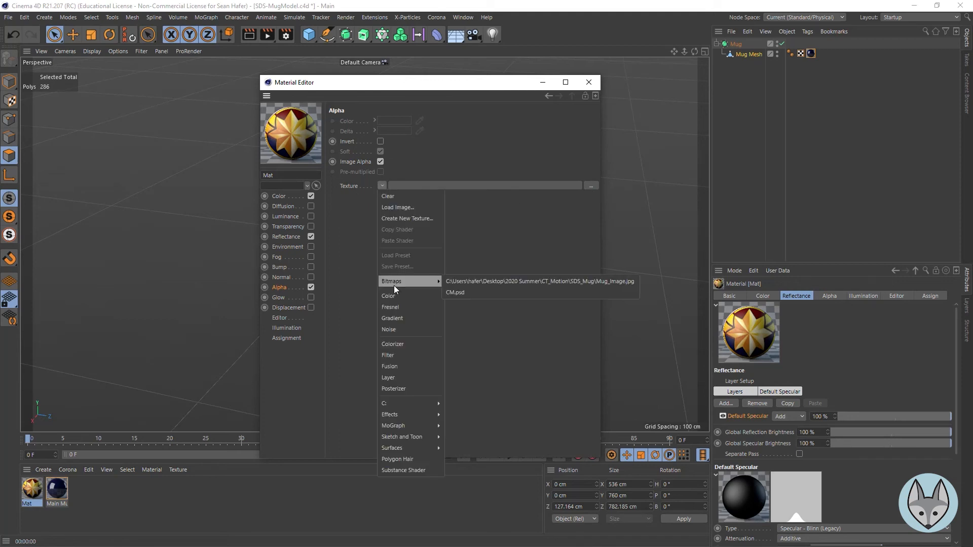
{"action": "left_click", "coordinate": [465, 294]}
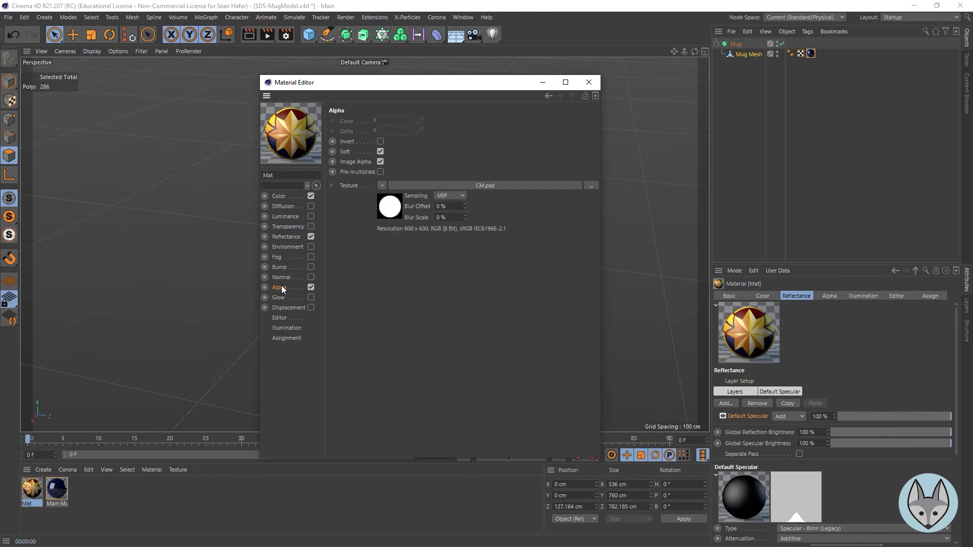
- Set the layerset of the CM.psd alpha texture to Layer Alpha
{"action": "left_click", "coordinate": [386, 212]}
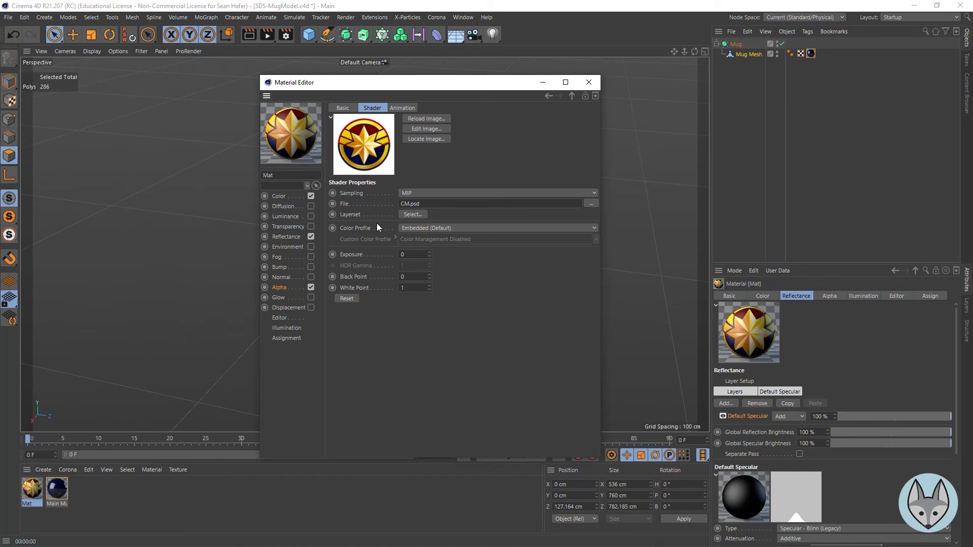
{"action": "left_click", "coordinate": [419, 214]}
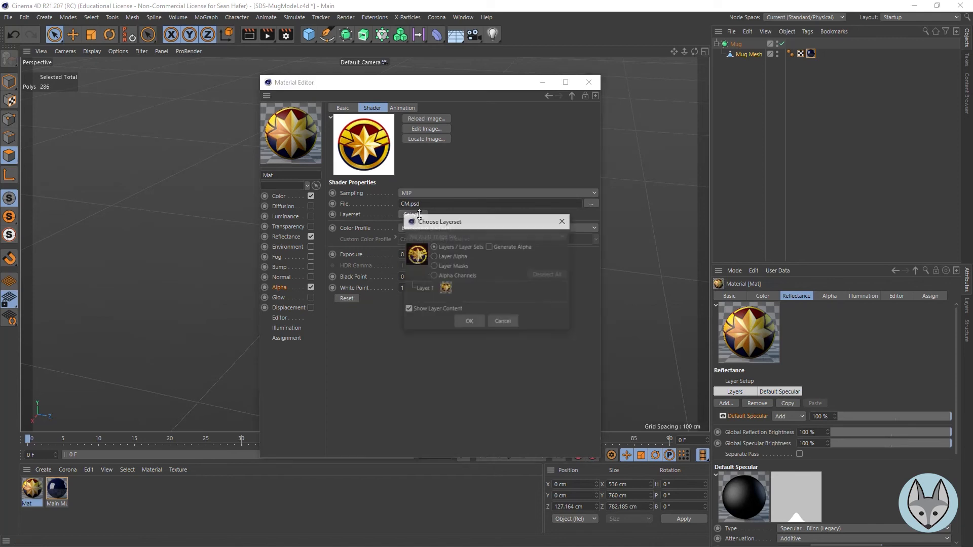
{"action": "left_click", "coordinate": [409, 309]}
{"action": "left_click", "coordinate": [409, 309]}
{"action": "left_click", "coordinate": [434, 256]}
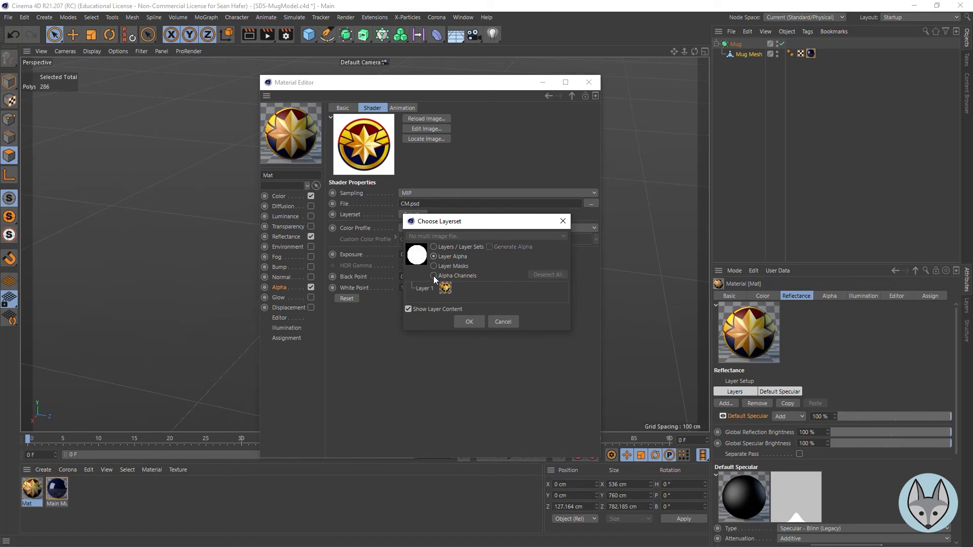
{"action": "left_click", "coordinate": [432, 264]}
{"action": "left_click", "coordinate": [434, 247]}
{"action": "left_click", "coordinate": [434, 257]}
{"action": "left_click", "coordinate": [433, 247]}
{"action": "left_click", "coordinate": [490, 247]}
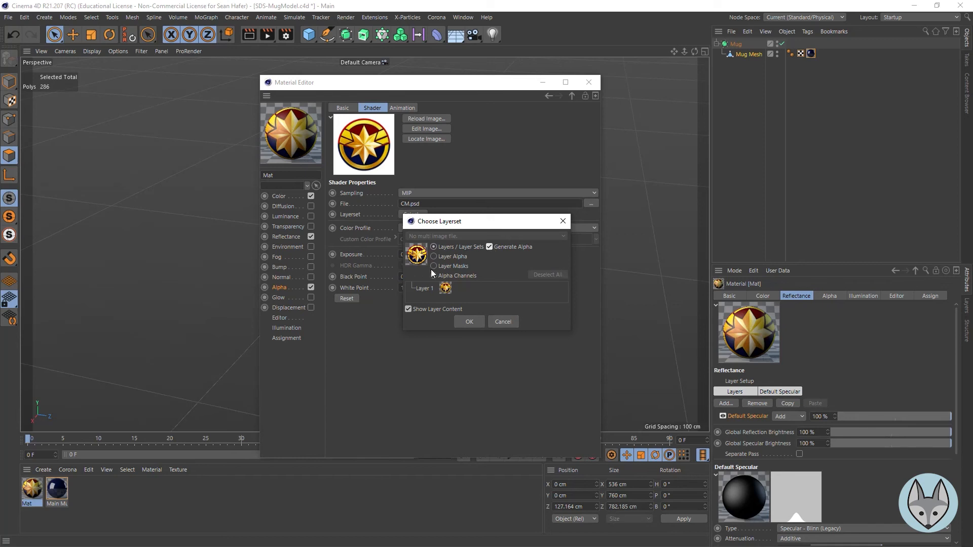
{"action": "left_click", "coordinate": [433, 257]}
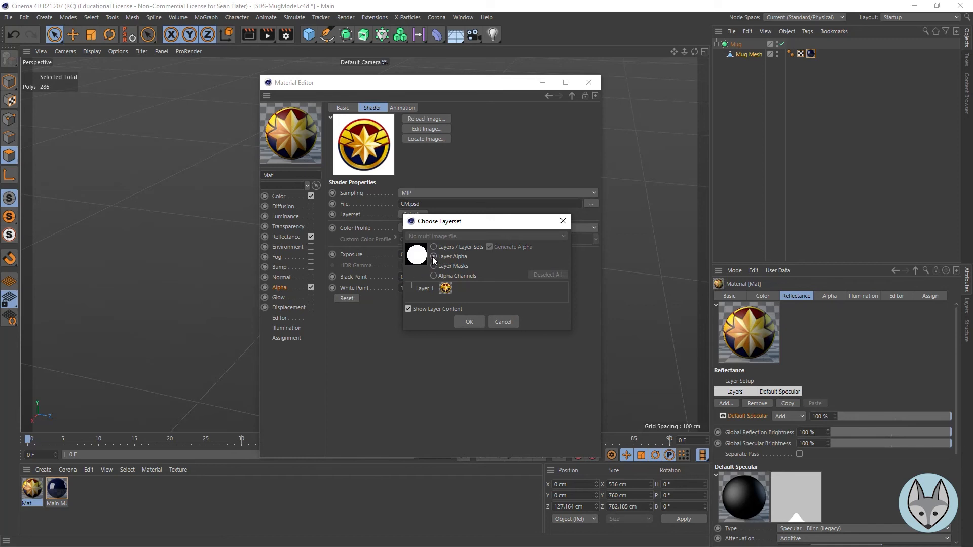
{"action": "left_click", "coordinate": [472, 325]}
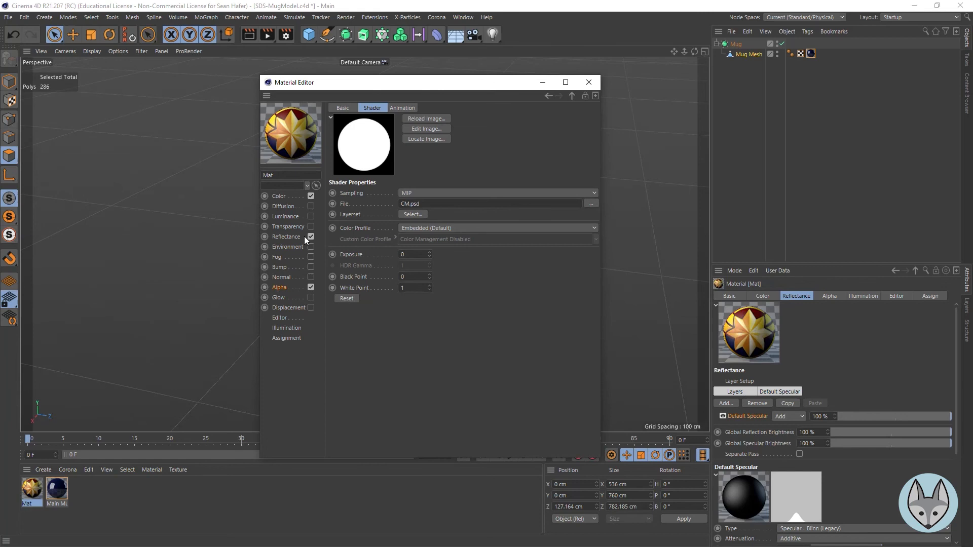
- Replace the emblem material's Default Specular reflectance layer with a Beckmann layer
{"action": "left_click", "coordinate": [286, 236]}
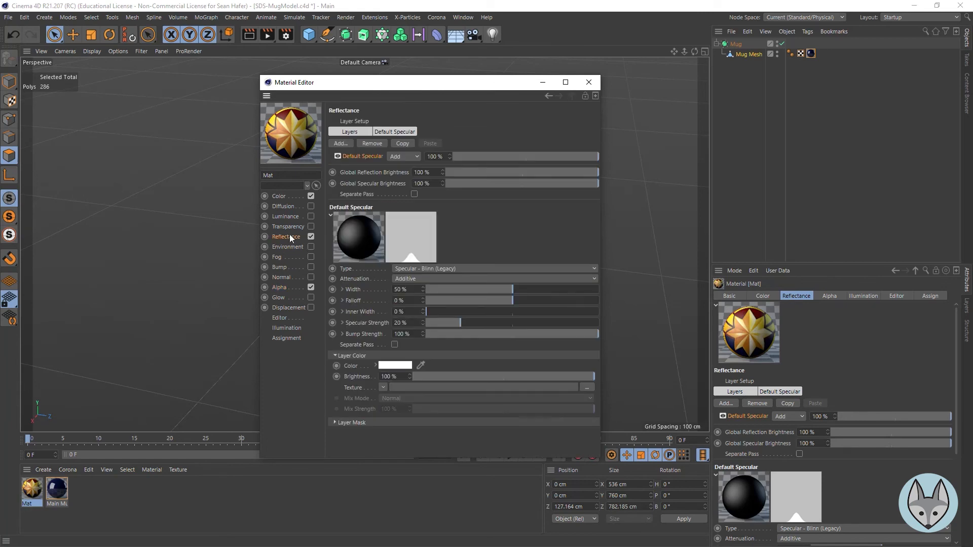
{"action": "left_click", "coordinate": [349, 144]}
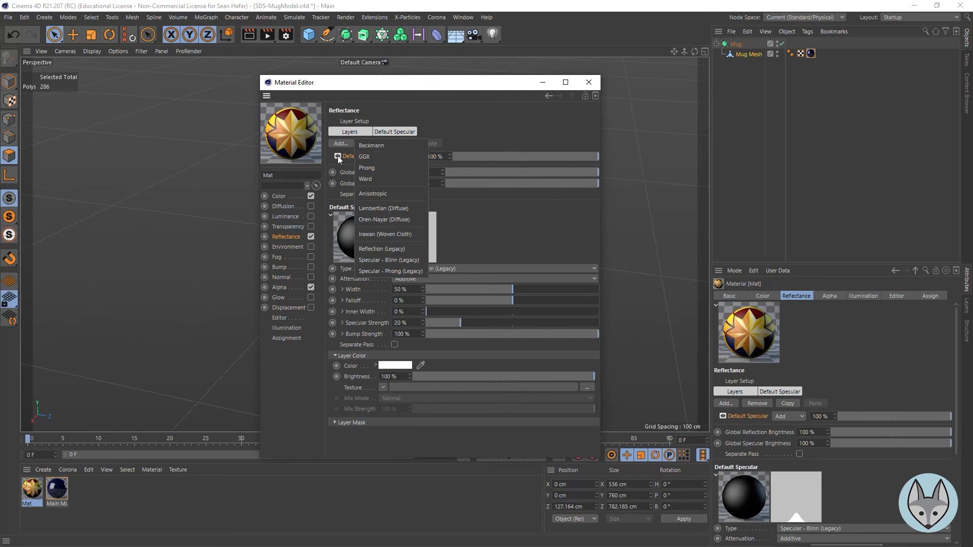
{"action": "left_click", "coordinate": [346, 156]}
{"action": "left_click", "coordinate": [363, 141]}
{"action": "left_click", "coordinate": [339, 143]}
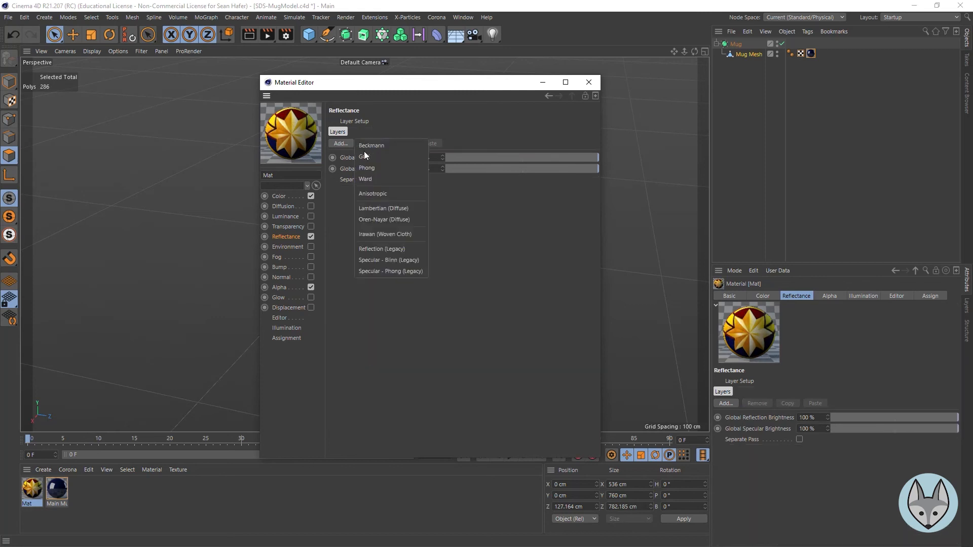
{"action": "left_click", "coordinate": [382, 150]}
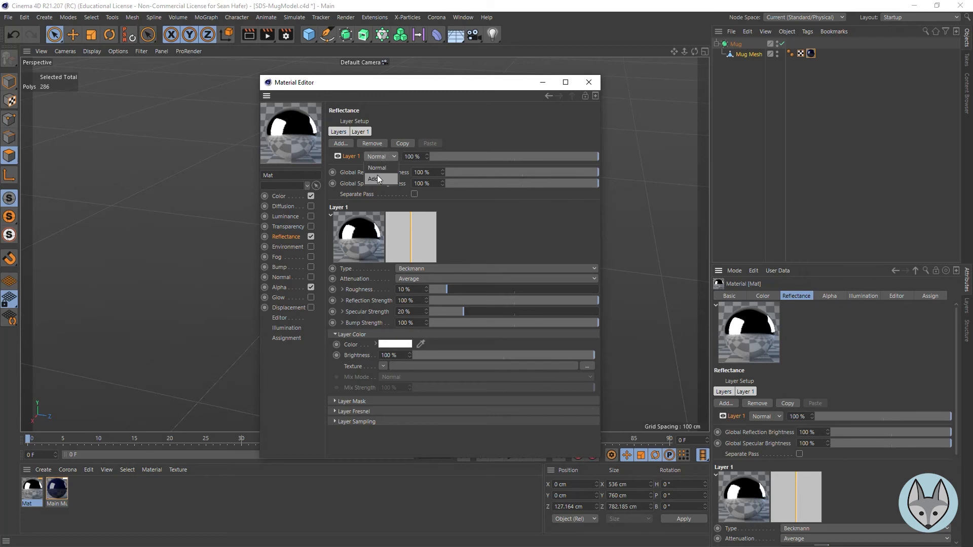
- Set the Beckmann reflectance layer's blend mode to Add and its layer strength to 10%
{"action": "left_click", "coordinate": [377, 178]}
{"action": "left_click_drag", "start_coordinate": [462, 156], "coordinate": [444, 157]}
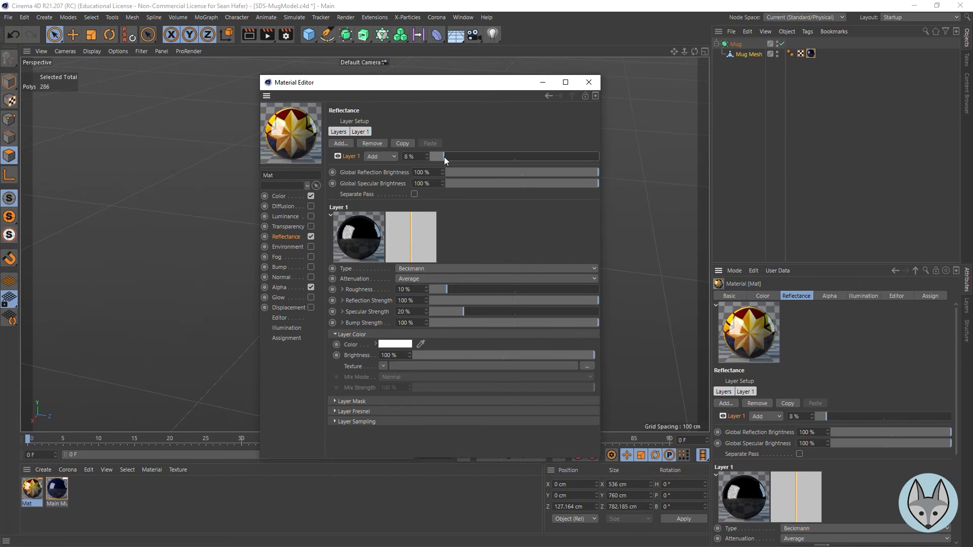
{"action": "left_click_drag", "start_coordinate": [446, 157], "coordinate": [447, 157]}
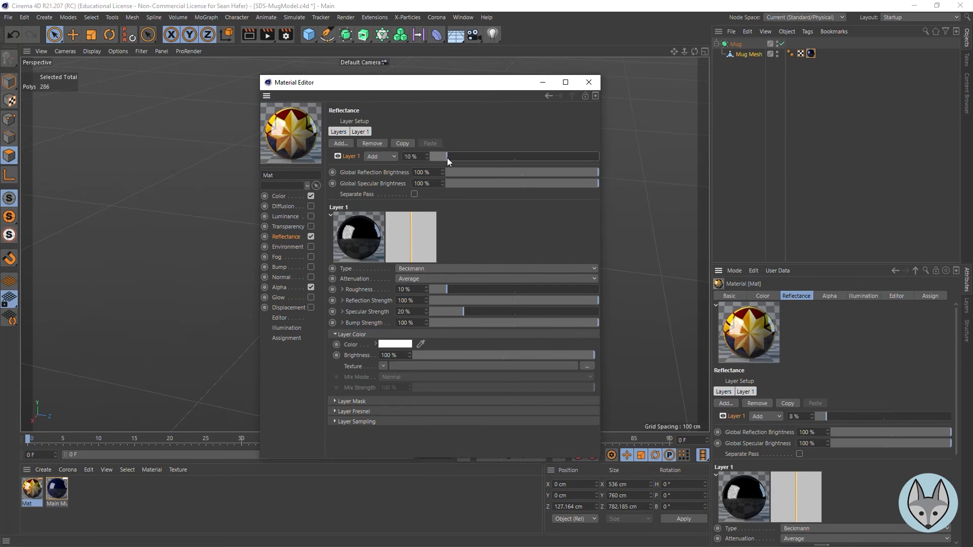
- Set the Beckmann layer's roughness to 50%, reflection strength to 33% and specular strength to about 4%, and close the material editor
{"action": "left_click", "coordinate": [524, 290]}
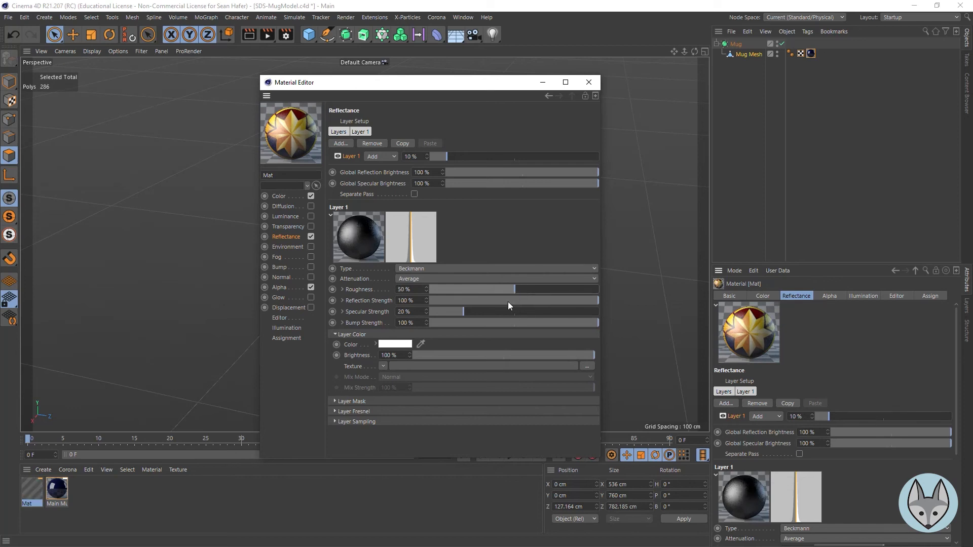
{"action": "left_click_drag", "start_coordinate": [485, 303], "coordinate": [492, 301]}
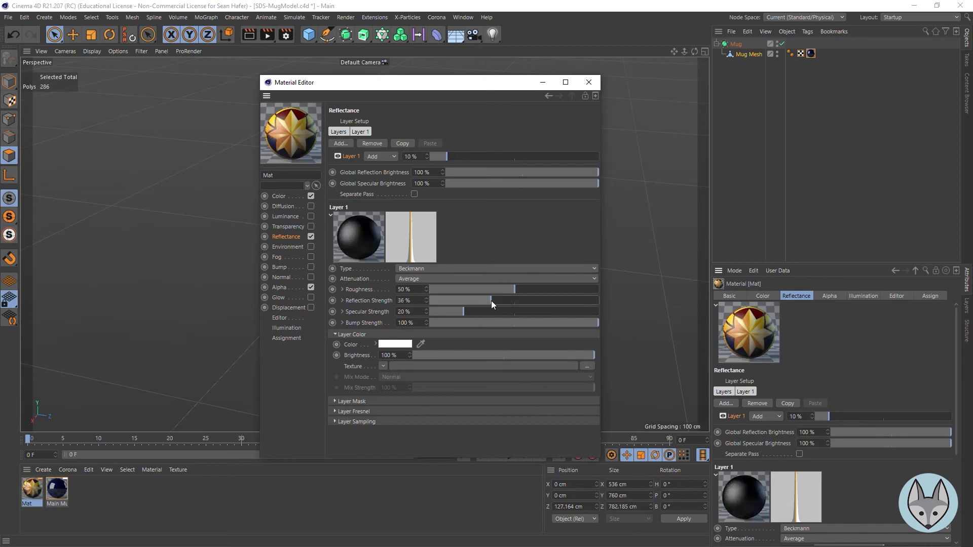
{"action": "left_click_drag", "start_coordinate": [488, 302], "coordinate": [485, 305]}
{"action": "left_click", "coordinate": [442, 314]}
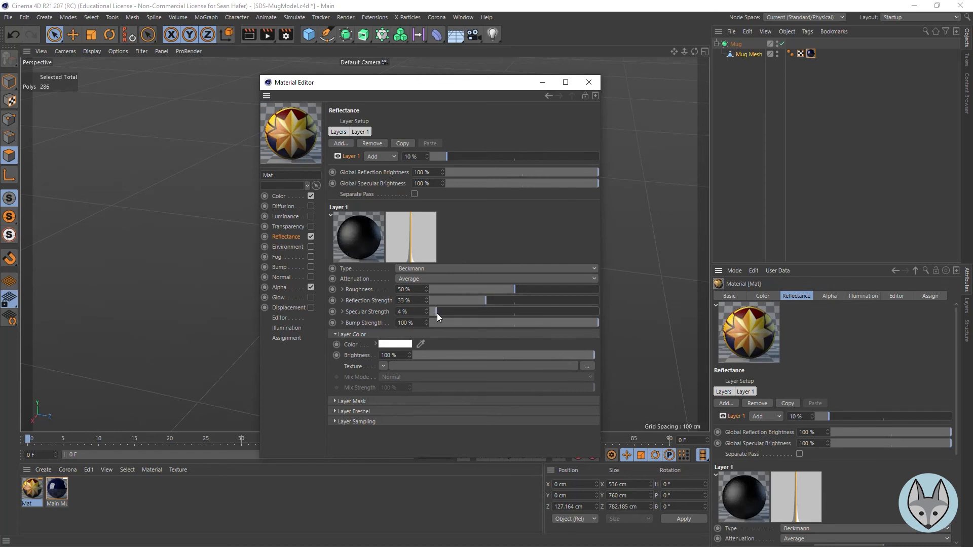
{"action": "left_click_drag", "start_coordinate": [439, 311], "coordinate": [438, 312]}
{"action": "left_click", "coordinate": [589, 85]}
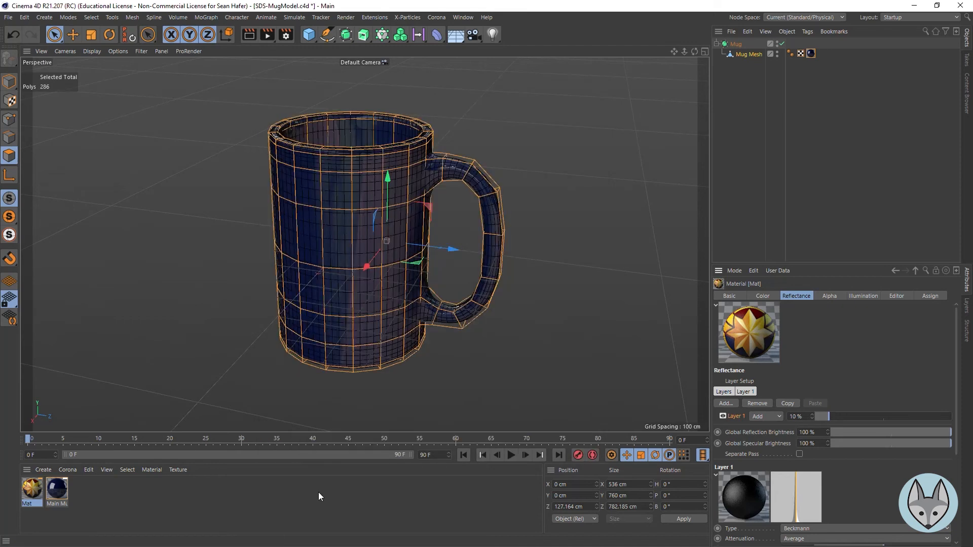
- Switch to Model mode and apply the emblem material Mat to the whole Mug Mesh, layered over the Main Mug material
{"action": "left_click", "coordinate": [319, 492]}
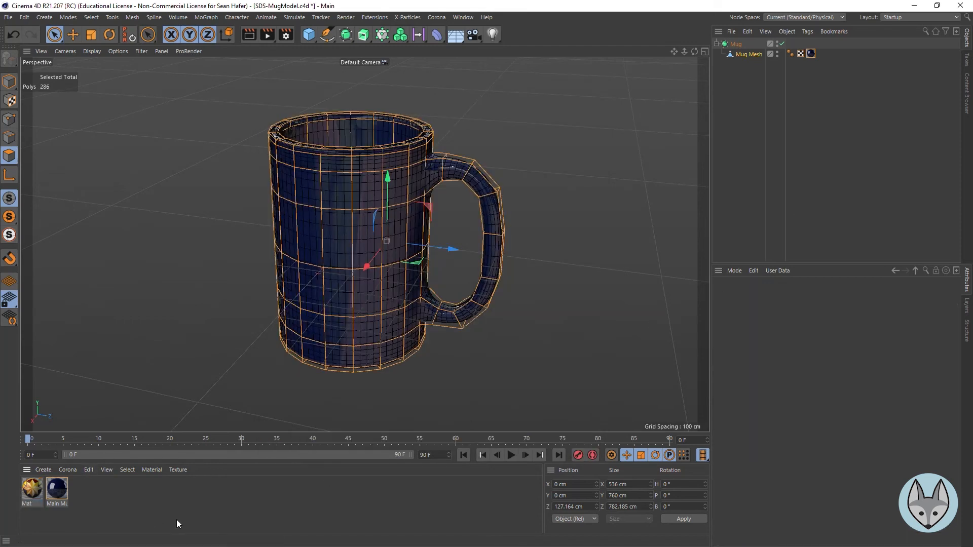
{"action": "left_click", "coordinate": [35, 493]}
{"action": "left_click", "coordinate": [8, 80]}
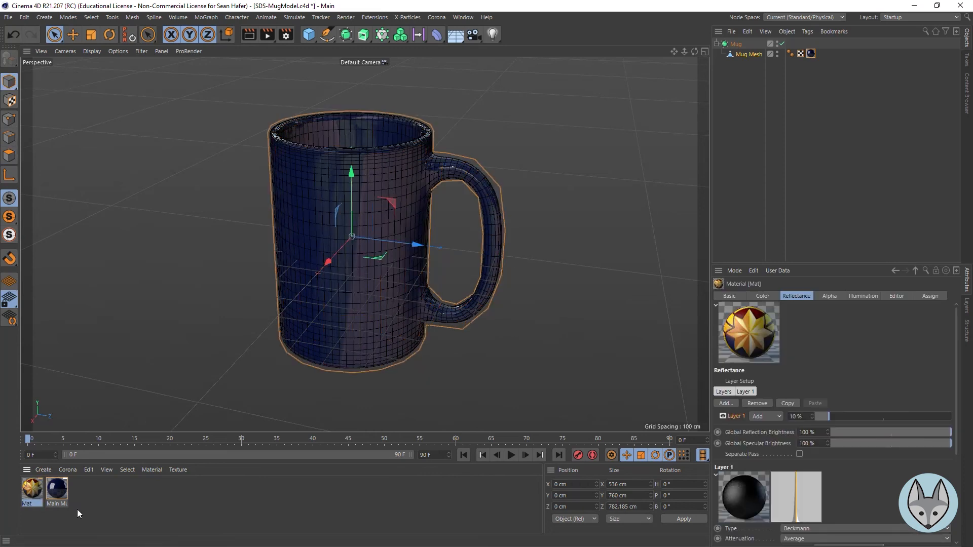
{"action": "left_click_drag", "start_coordinate": [43, 488], "coordinate": [749, 58]}
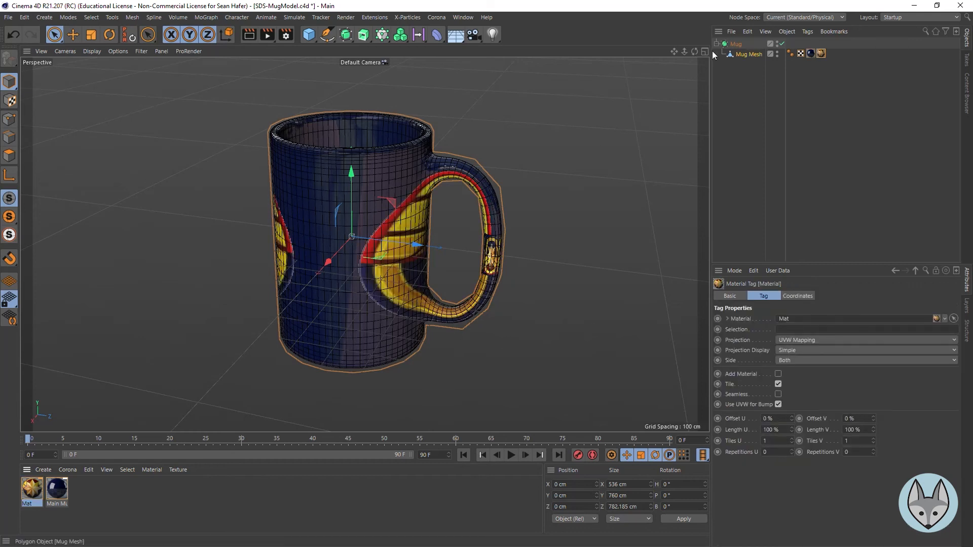
{"action": "mouse_move", "coordinate": [695, 51]}
{"action": "left_mouse_down"}
{"action": "mouse_move", "coordinate": [606, 50]}
{"action": "mouse_move", "coordinate": [690, 52]}
{"action": "mouse_move", "coordinate": [681, 45]}
{"action": "mouse_move", "coordinate": [690, 37]}
{"action": "left_mouse_up"}
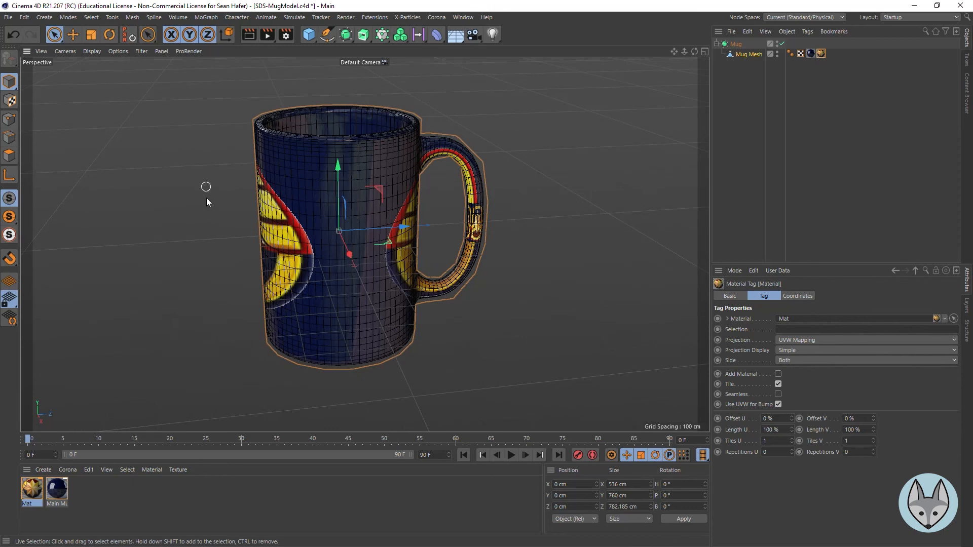
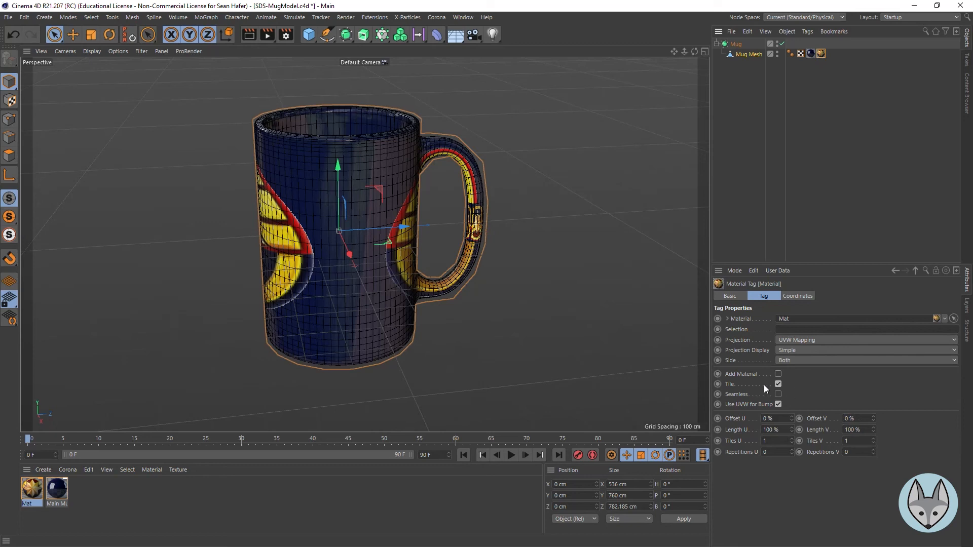
- Turn off tiling for the emblem material on the mug and set its projection to Cylindrical
{"action": "left_click", "coordinate": [778, 384]}
{"action": "left_click", "coordinate": [806, 342]}
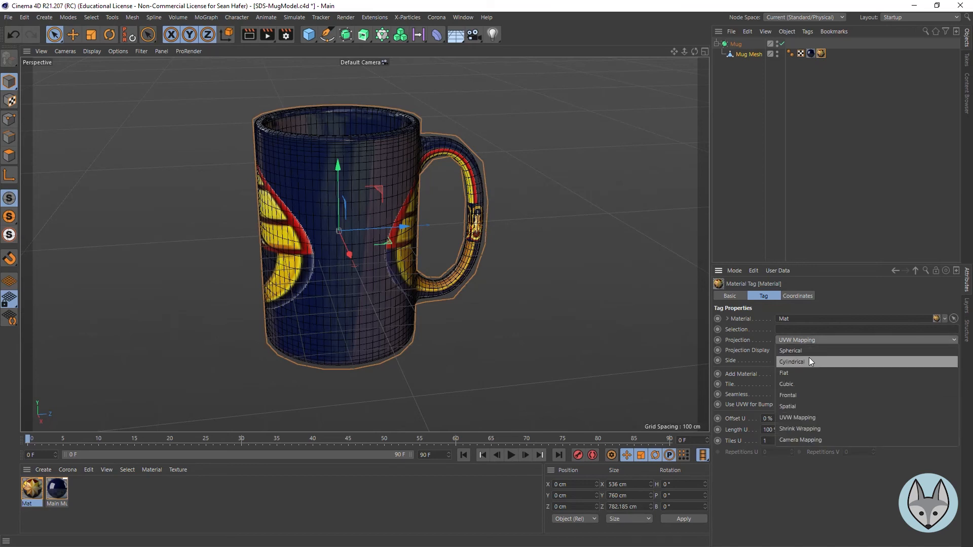
{"action": "left_click", "coordinate": [810, 363]}
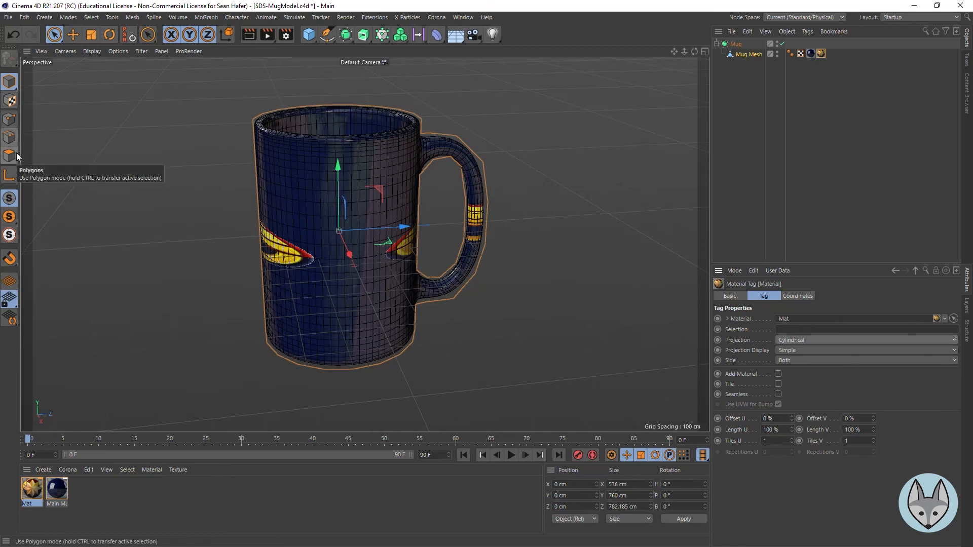
{"action": "left_click", "coordinate": [9, 100]}
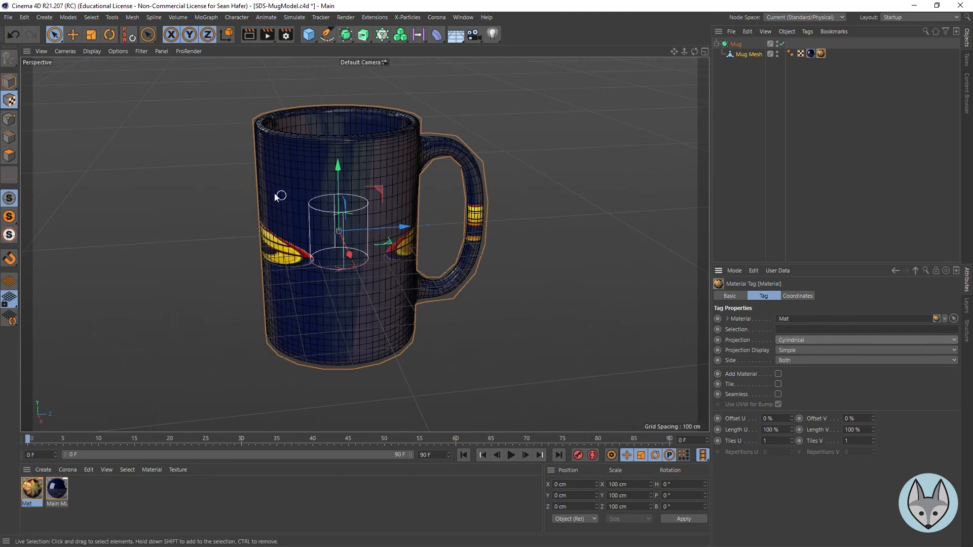
{"action": "left_click", "coordinate": [8, 81]}
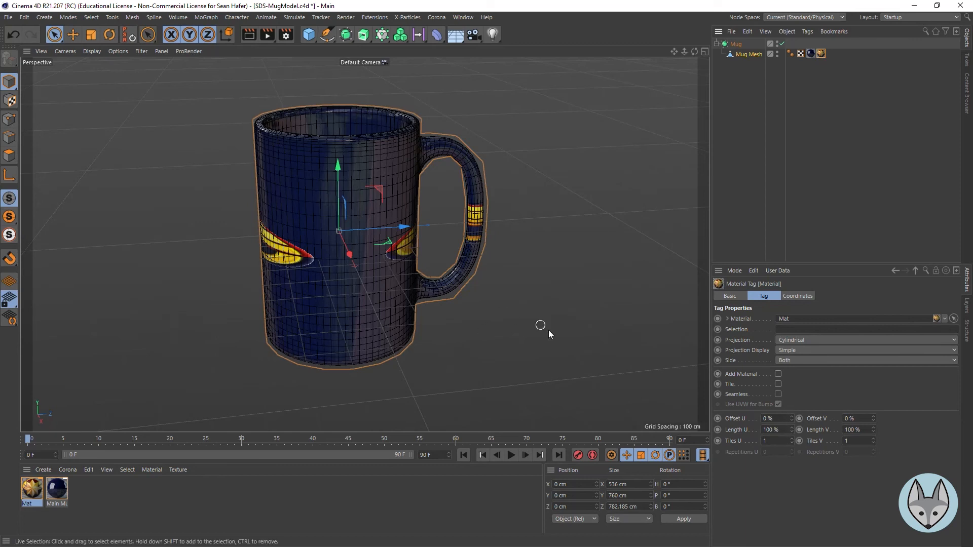
- Set both Length U and Length V of the emblem material tag to 25 %
{"action": "left_click", "coordinate": [773, 430]}
{"action": "type", "text": "25"}
{"action": "key", "text": "Tab"}
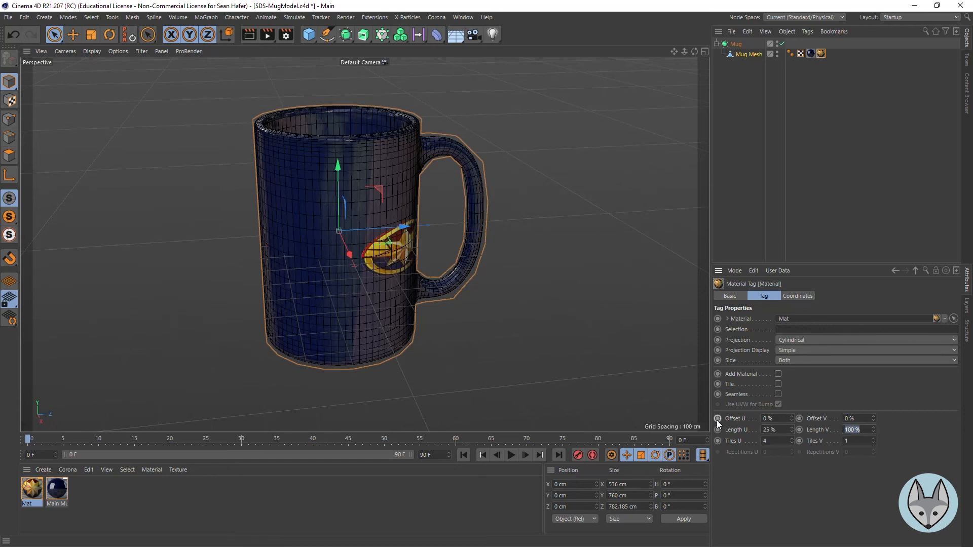
{"action": "type", "text": "25"}
{"action": "key", "text": "Tab"}
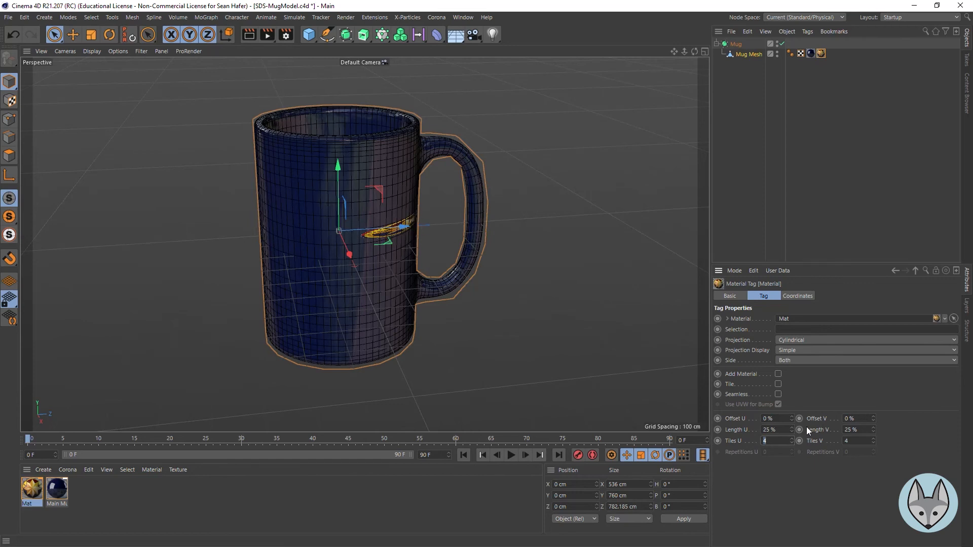
- Shift the emblem's Offset U to -15 % and stretch its Length V to 136 %
{"action": "left_click_drag", "start_coordinate": [791, 417], "coordinate": [765, 419]}
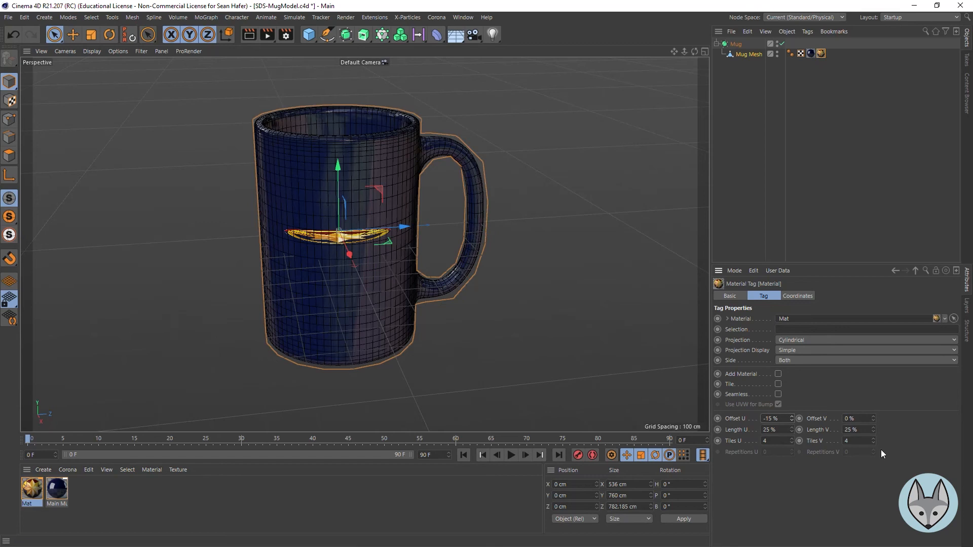
{"action": "mouse_move", "coordinate": [874, 431]}
{"action": "left_mouse_down"}
{"action": "mouse_move", "coordinate": [901, 430]}
{"action": "mouse_move", "coordinate": [875, 430]}
{"action": "left_mouse_up"}
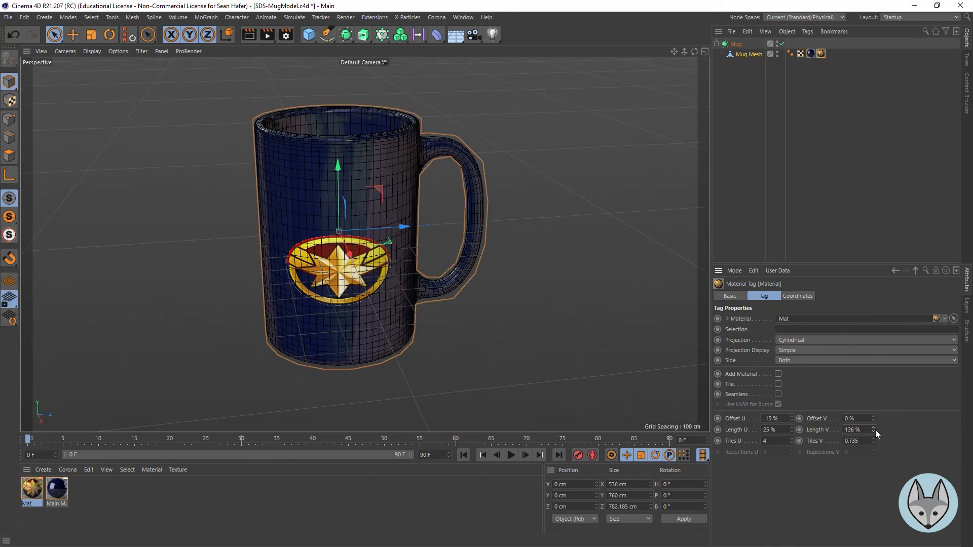
- Maximize the Right view and display it with Gouraud Shading (Lines)
{"action": "left_click", "coordinate": [705, 52]}
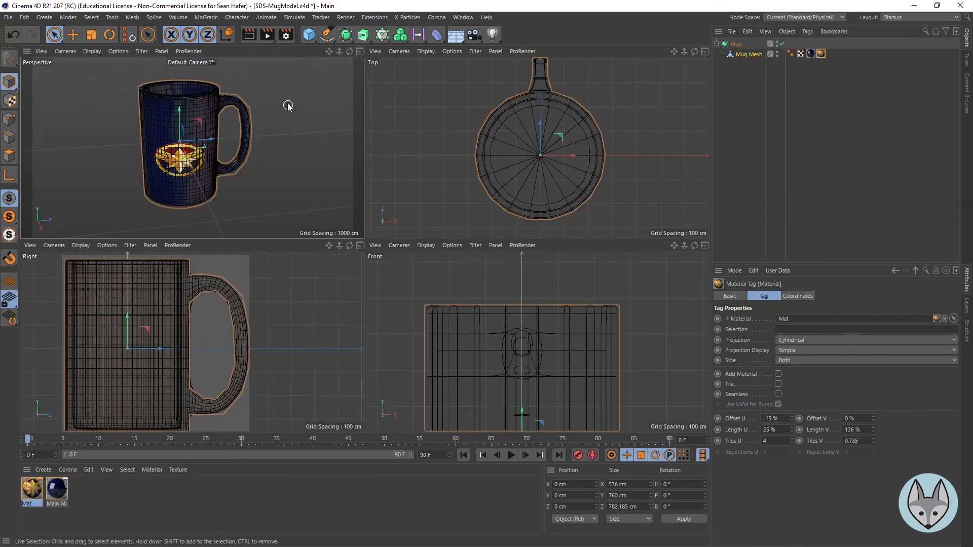
{"action": "left_click_drag", "start_coordinate": [353, 52], "coordinate": [360, 41]}
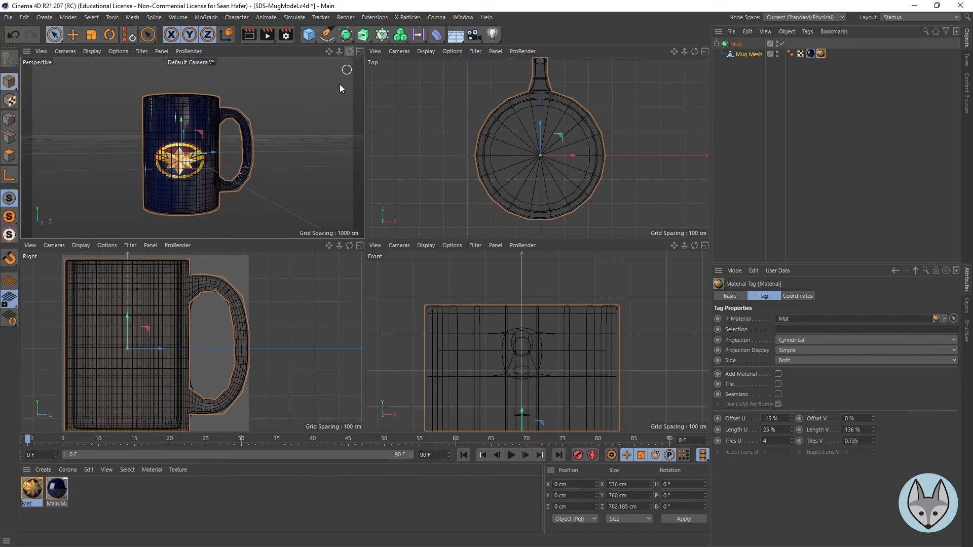
{"action": "left_click", "coordinate": [357, 247]}
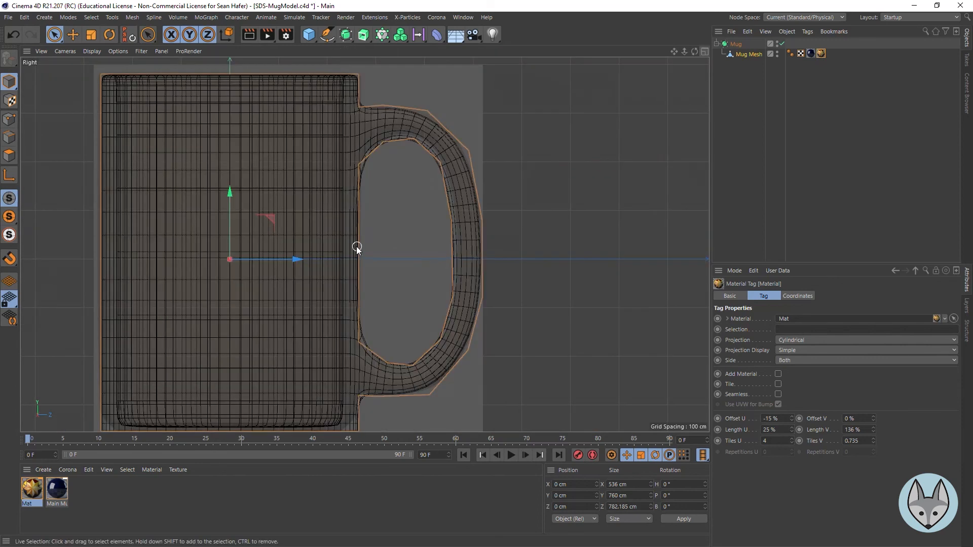
{"action": "left_click", "coordinate": [94, 50]}
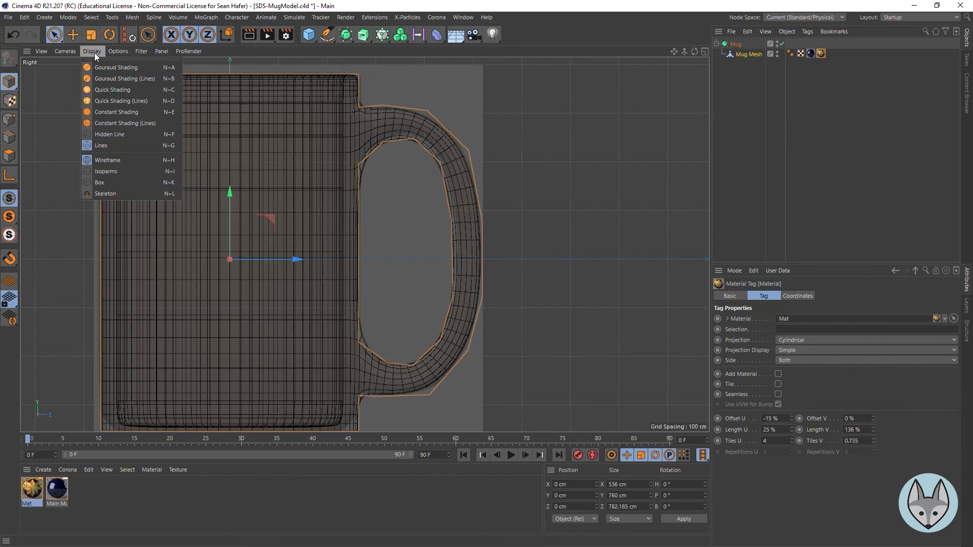
{"action": "left_click", "coordinate": [98, 79]}
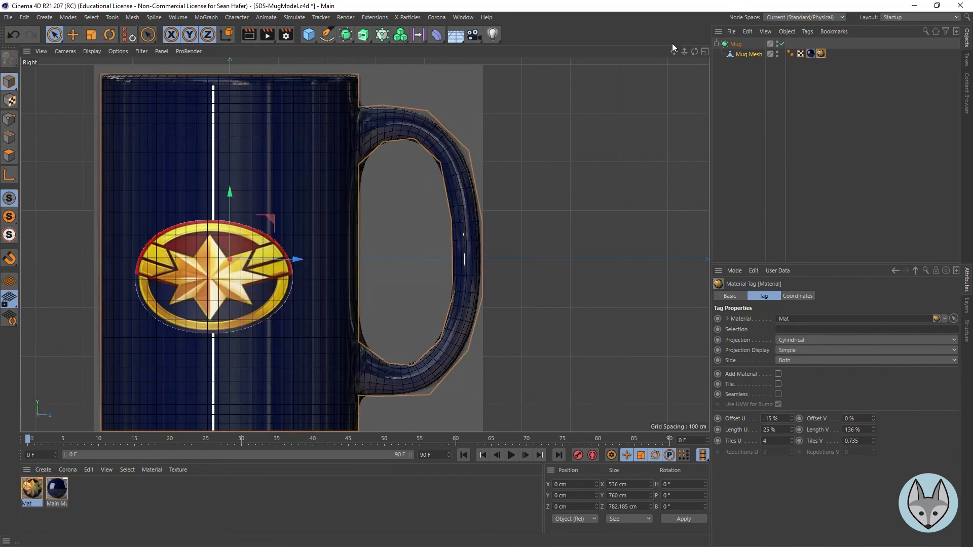
- Adjust the emblem to Offset U -14 %, Length V 188 % and Offset V -42 %, and test-render the Right view
{"action": "scroll", "coordinate": [364, 244], "scroll_direction": "down", "scroll_amount": 3}
{"action": "scroll", "coordinate": [365, 245], "scroll_direction": "up", "scroll_amount": 2}
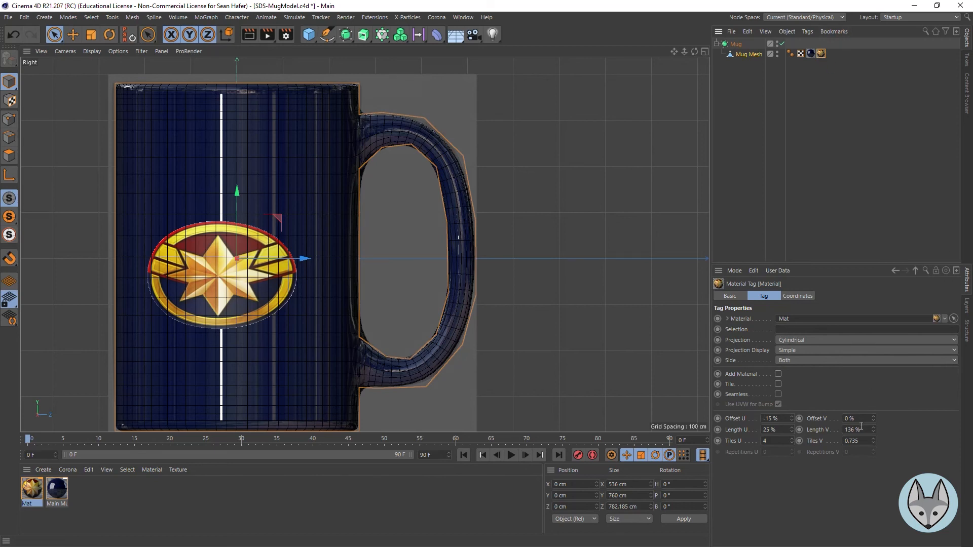
{"action": "left_click_drag", "start_coordinate": [791, 419], "coordinate": [792, 415]}
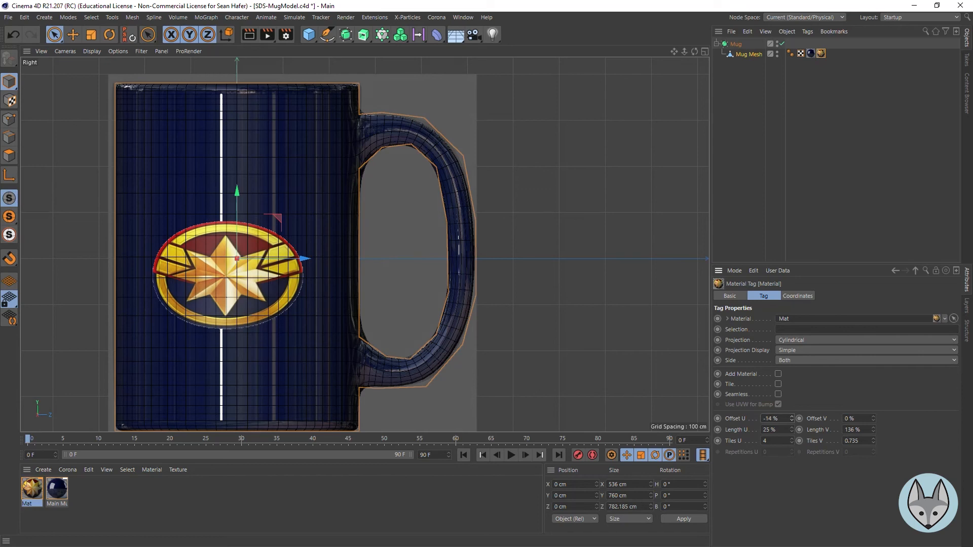
{"action": "left_click_drag", "start_coordinate": [791, 418], "coordinate": [791, 417]}
{"action": "left_click_drag", "start_coordinate": [873, 429], "coordinate": [872, 411]}
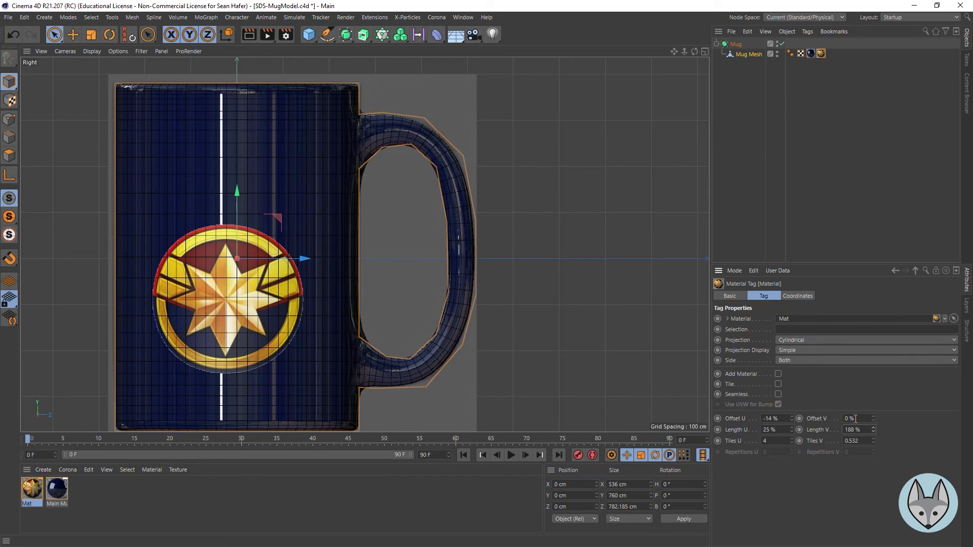
{"action": "left_click_drag", "start_coordinate": [874, 418], "coordinate": [874, 429]}
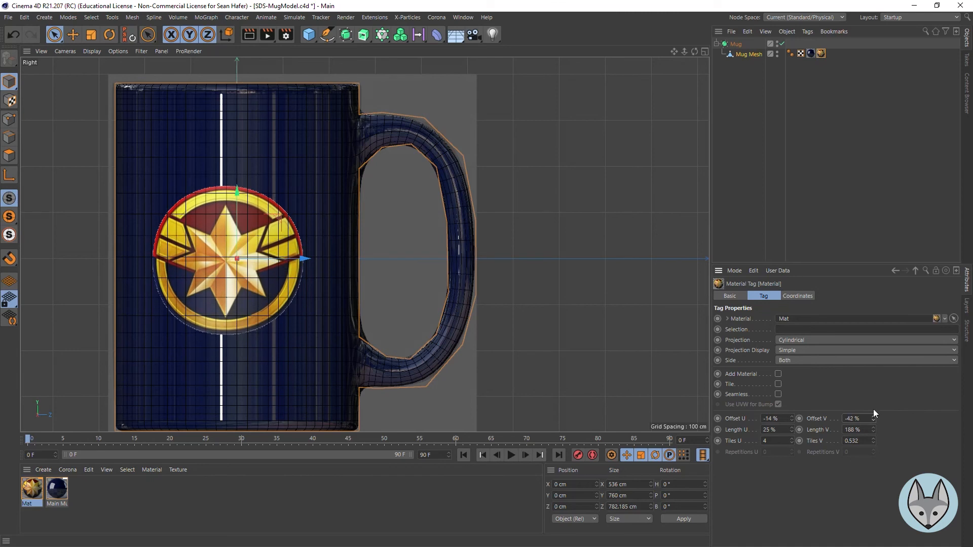
{"action": "left_click", "coordinate": [254, 37]}
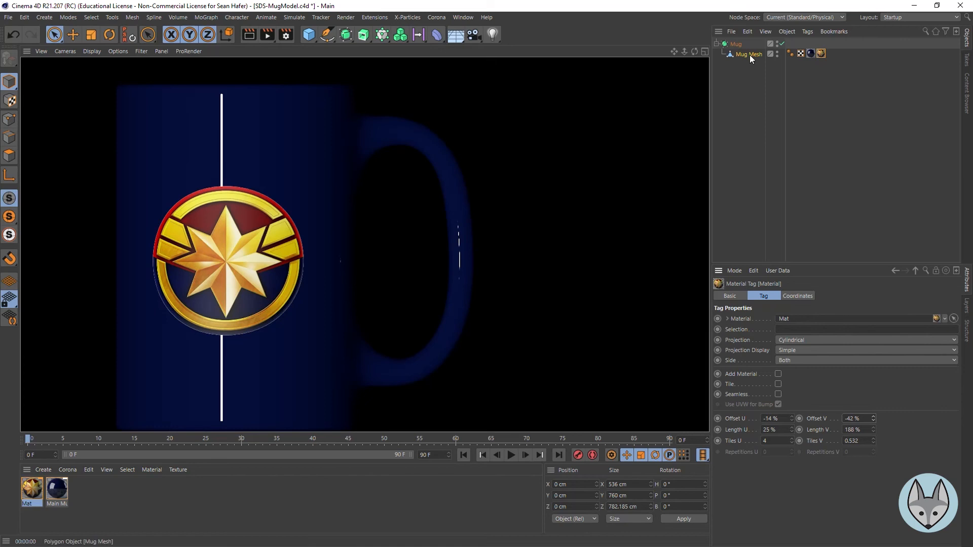
- Return to the four-view layout, switch the Right view to Lines display and restore its default framing
{"action": "left_click", "coordinate": [702, 51]}
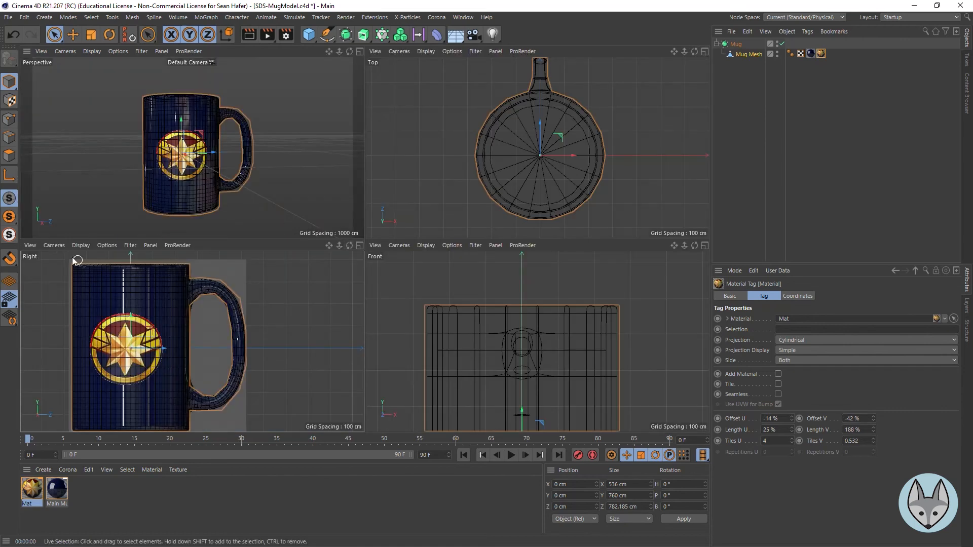
{"action": "left_click", "coordinate": [79, 247]}
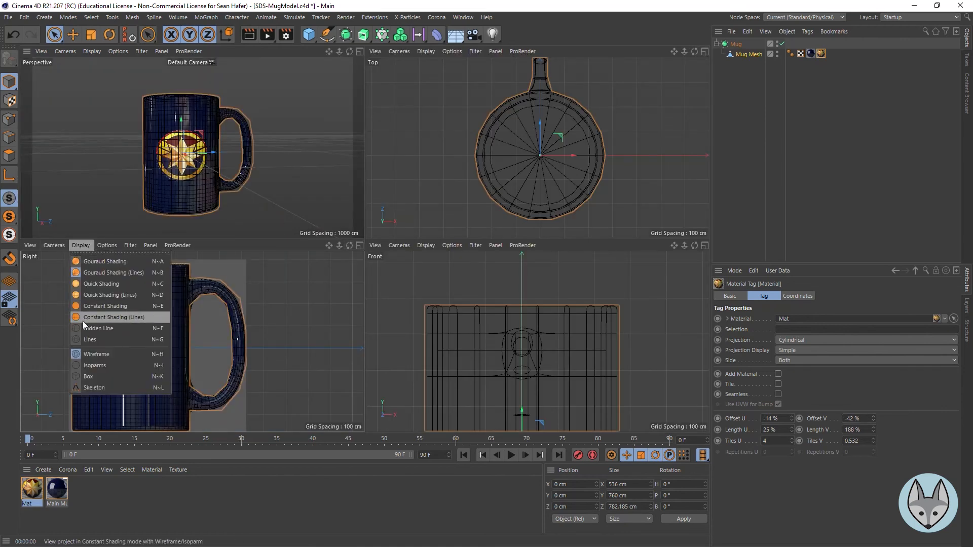
{"action": "left_click", "coordinate": [87, 338]}
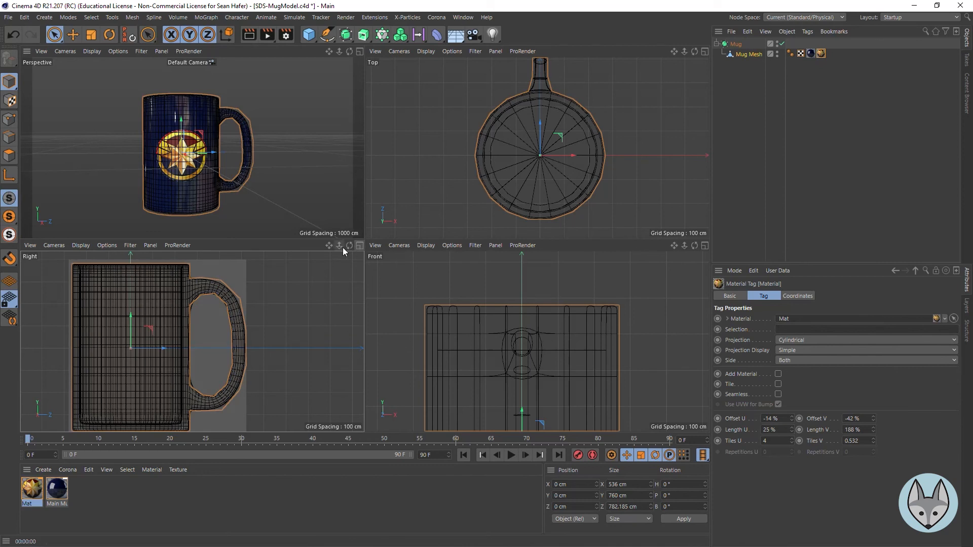
{"action": "left_click_drag", "start_coordinate": [350, 245], "coordinate": [356, 245]}
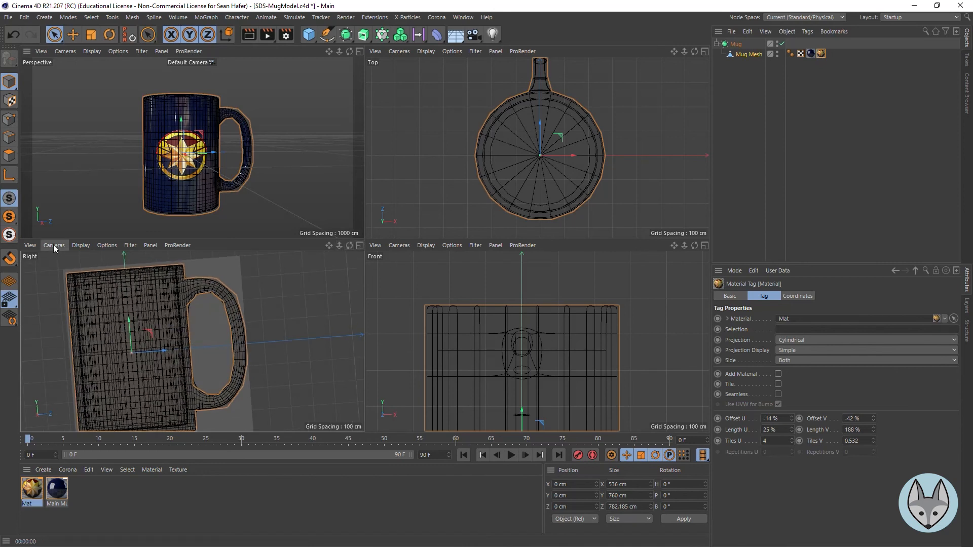
{"action": "left_click", "coordinate": [31, 245]}
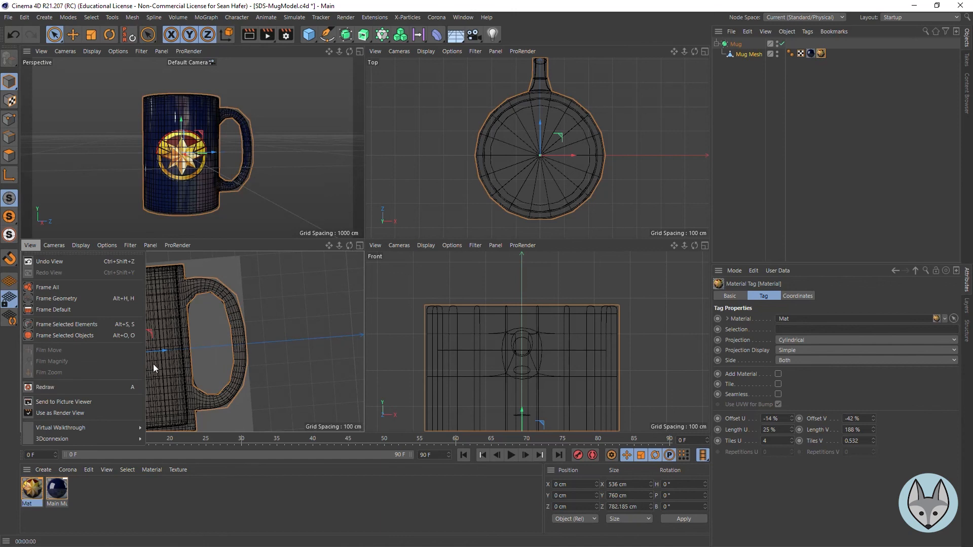
{"action": "left_click", "coordinate": [58, 310]}
{"action": "right_click_drag", "start_coordinate": [327, 245], "coordinate": [295, 246]}
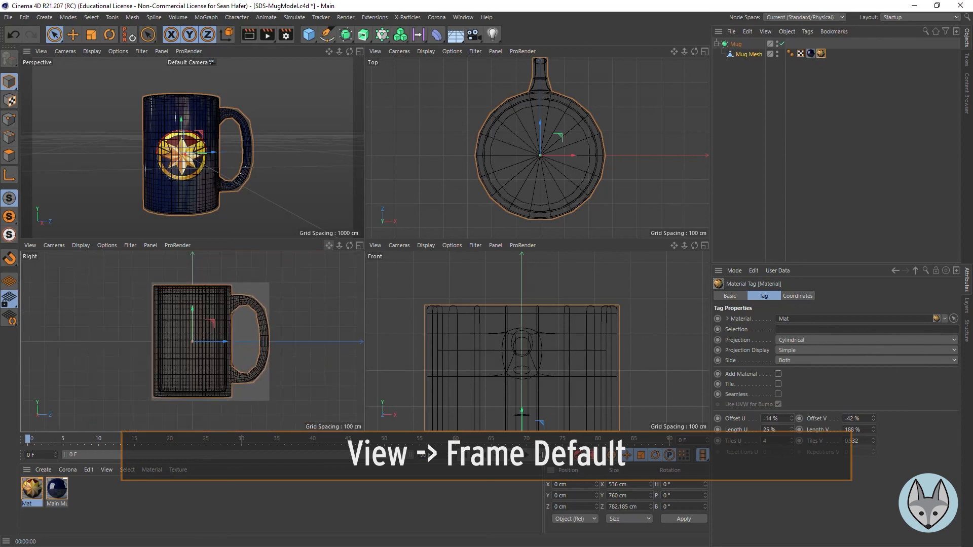
- Set the render anti-aliasing to Best and test-render the mug in the maximized Perspective view
{"action": "left_click", "coordinate": [358, 51]}
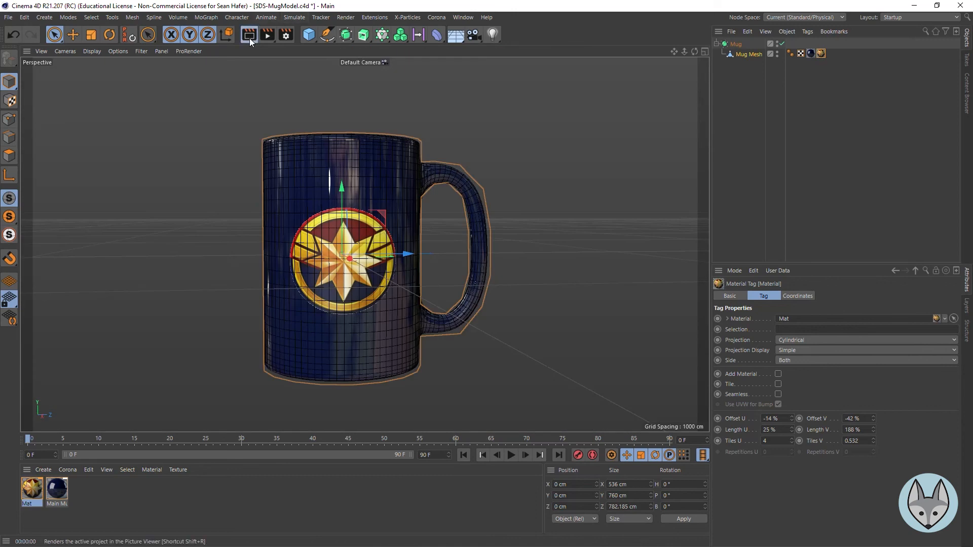
{"action": "left_click", "coordinate": [249, 34]}
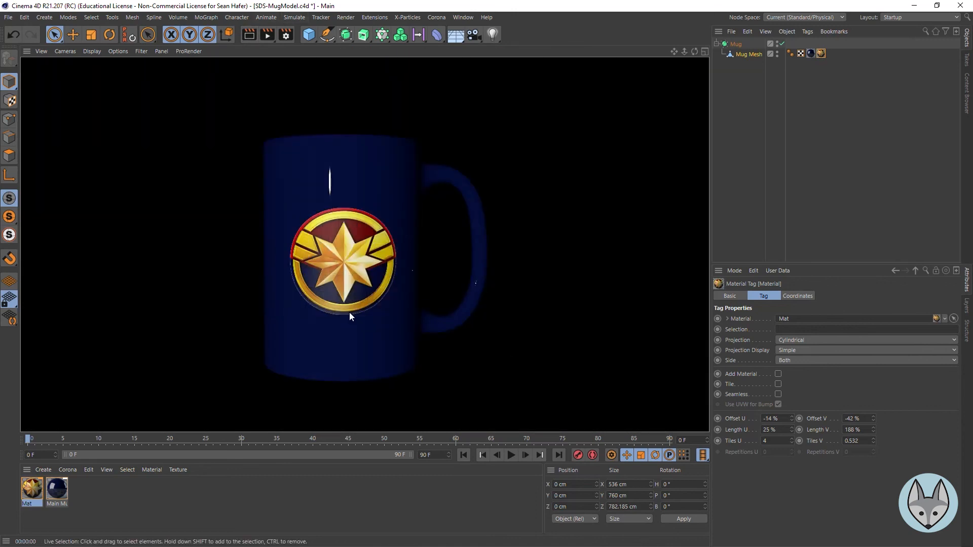
{"action": "left_click", "coordinate": [284, 36]}
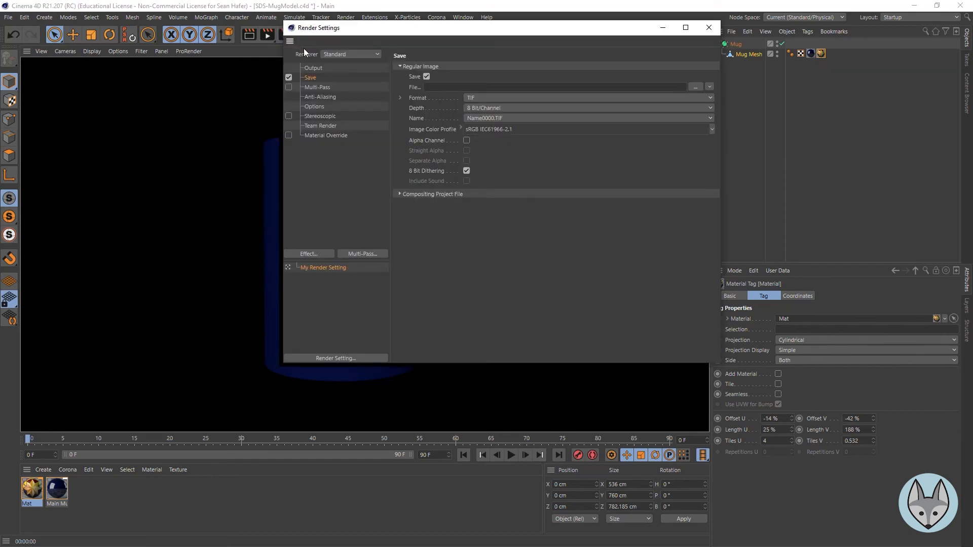
{"action": "left_click", "coordinate": [319, 96]}
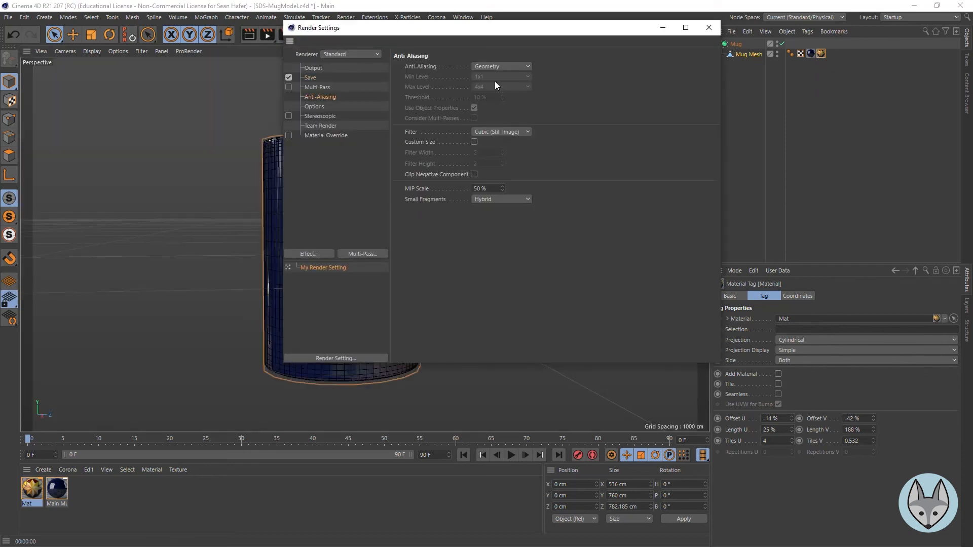
{"action": "left_click", "coordinate": [506, 66]}
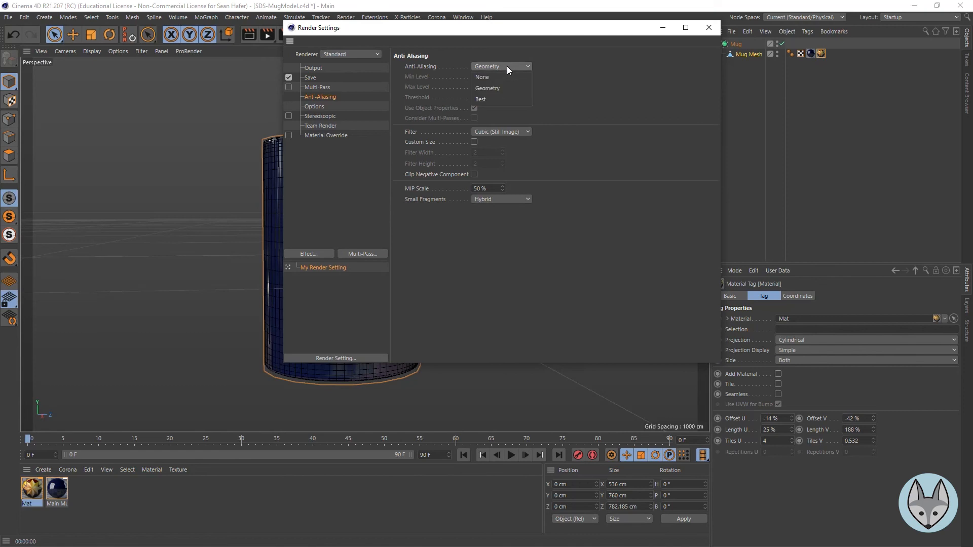
{"action": "left_click", "coordinate": [497, 96]}
{"action": "left_click", "coordinate": [719, 26]}
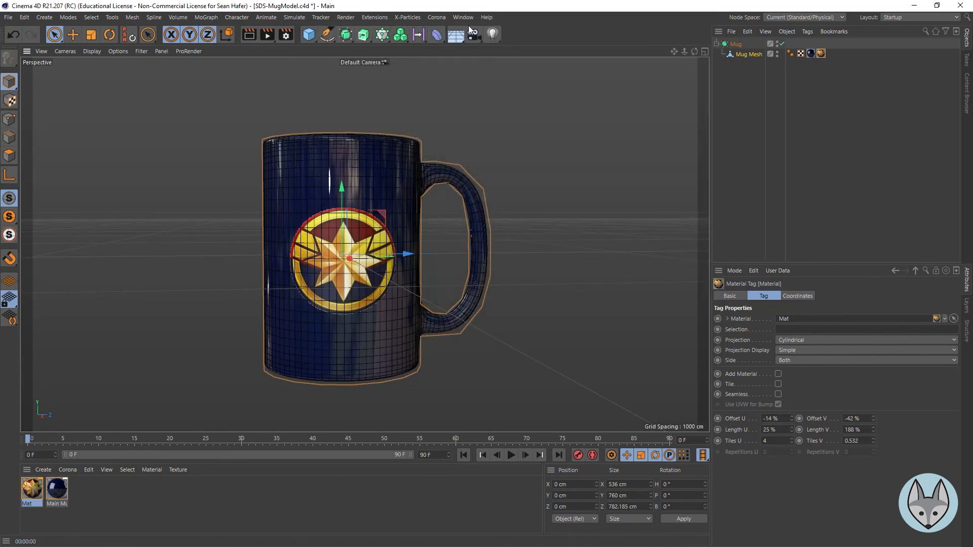
{"action": "left_click", "coordinate": [249, 35]}
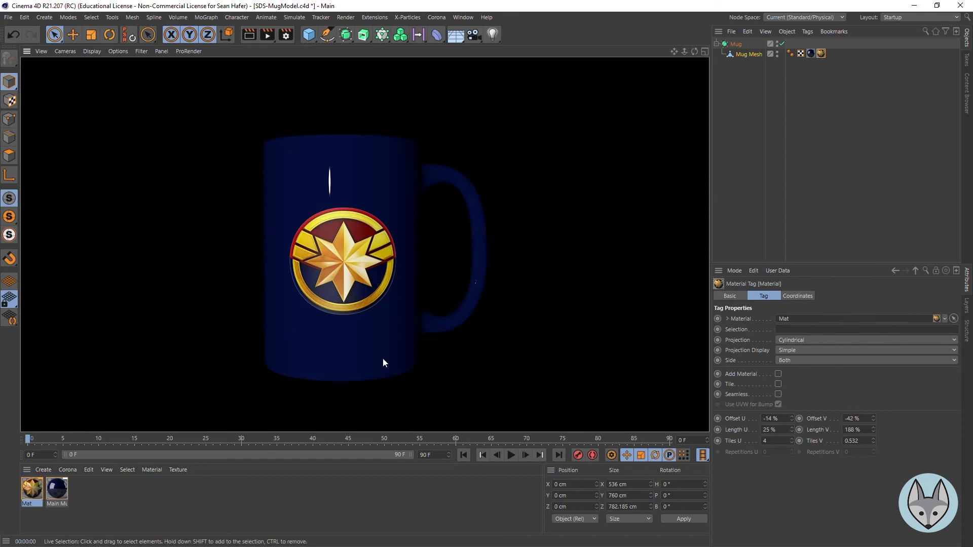
- Test-render the mug from a different angle and save the project
{"action": "left_click_drag", "start_coordinate": [695, 51], "coordinate": [724, 53]}
{"action": "left_click", "coordinate": [256, 40]}
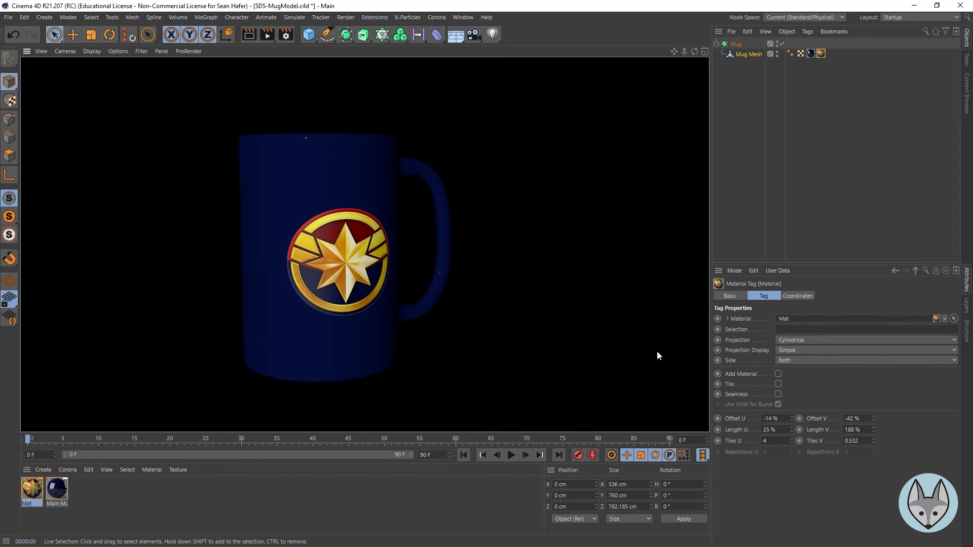
{"action": "mouse_move", "coordinate": [695, 53]}
{"action": "left_mouse_down"}
{"action": "mouse_move", "coordinate": [666, 47]}
{"action": "mouse_move", "coordinate": [679, 45]}
{"action": "left_mouse_up"}
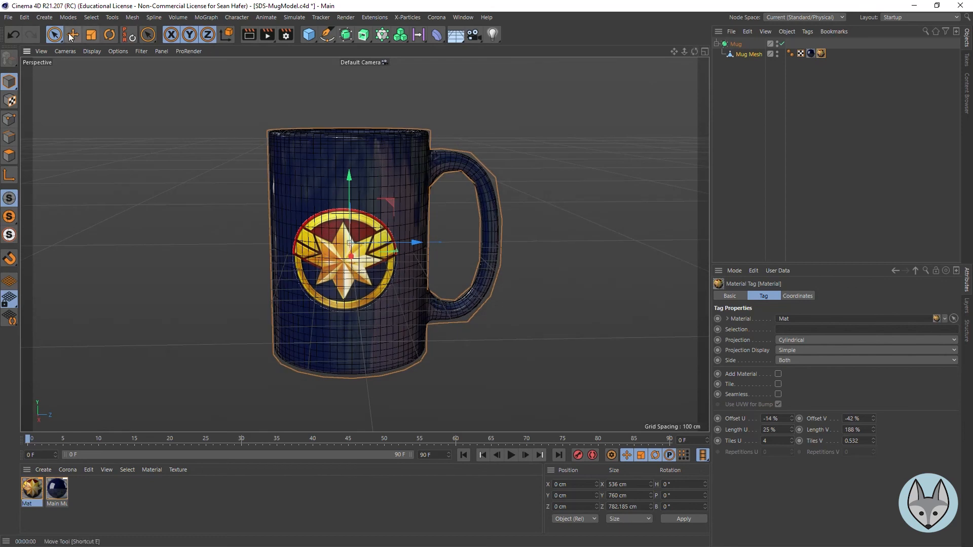
{"action": "left_click", "coordinate": [8, 18]}
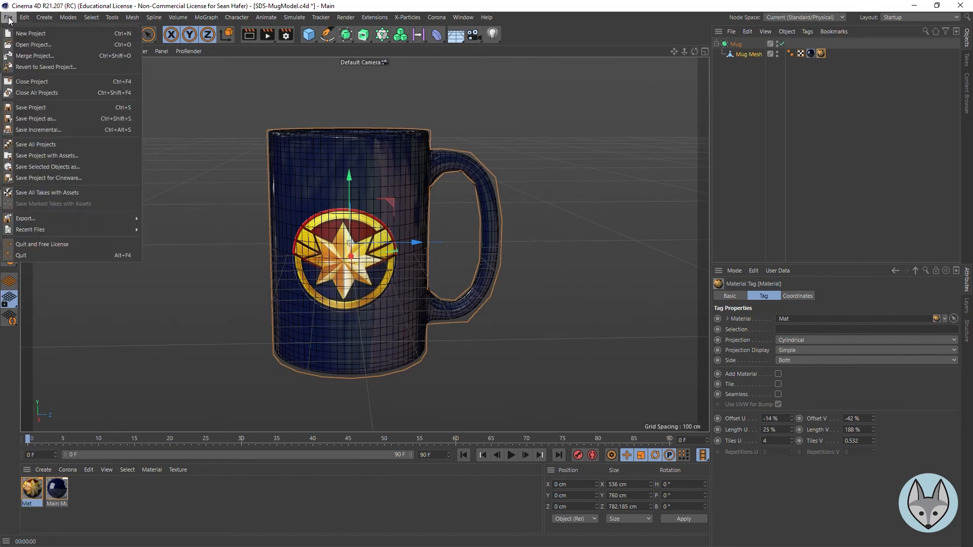
{"action": "left_click", "coordinate": [23, 108]}
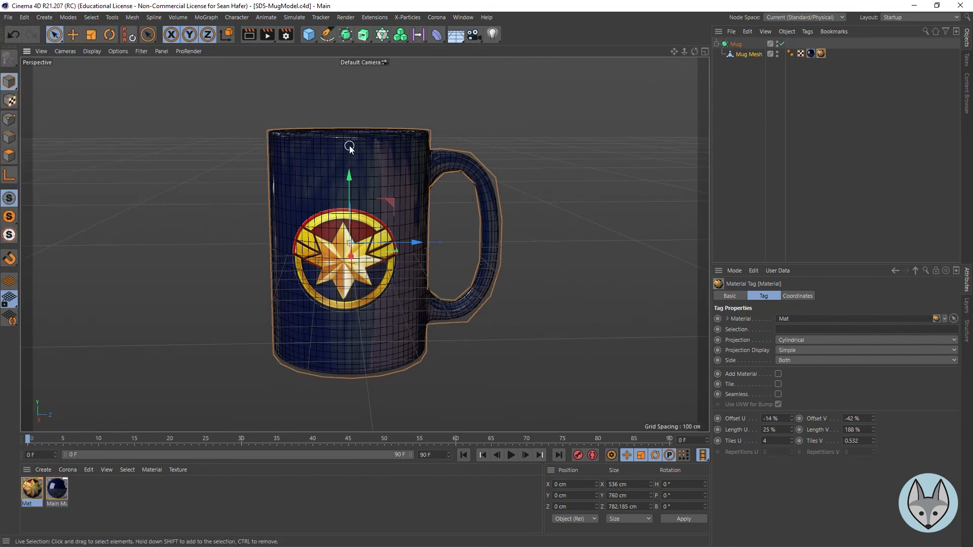
- Add a plane primitive to the scene with the mug
{"action": "left_click", "coordinate": [154, 499]}
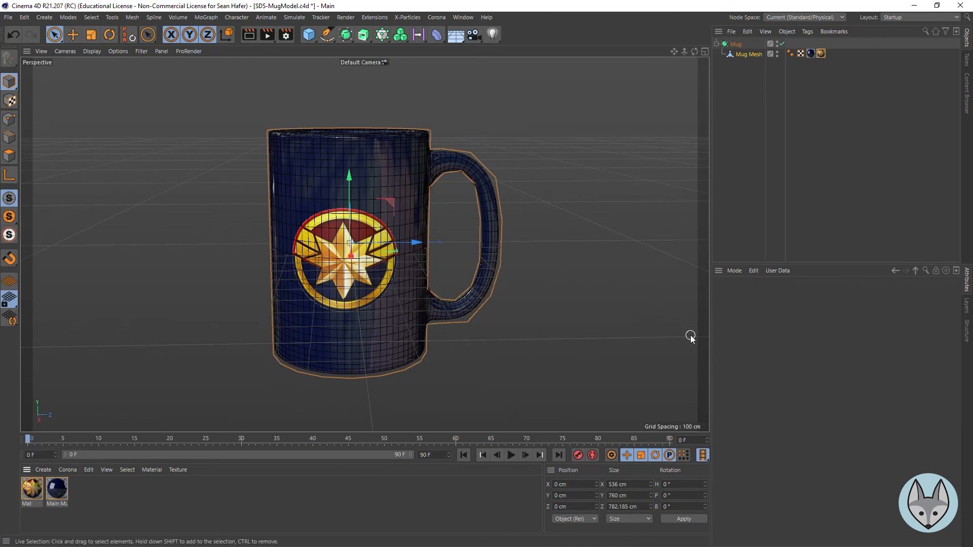
{"action": "right_click_drag", "start_coordinate": [674, 52], "coordinate": [618, 52]}
{"action": "left_click_drag", "start_coordinate": [694, 51], "coordinate": [705, 45]}
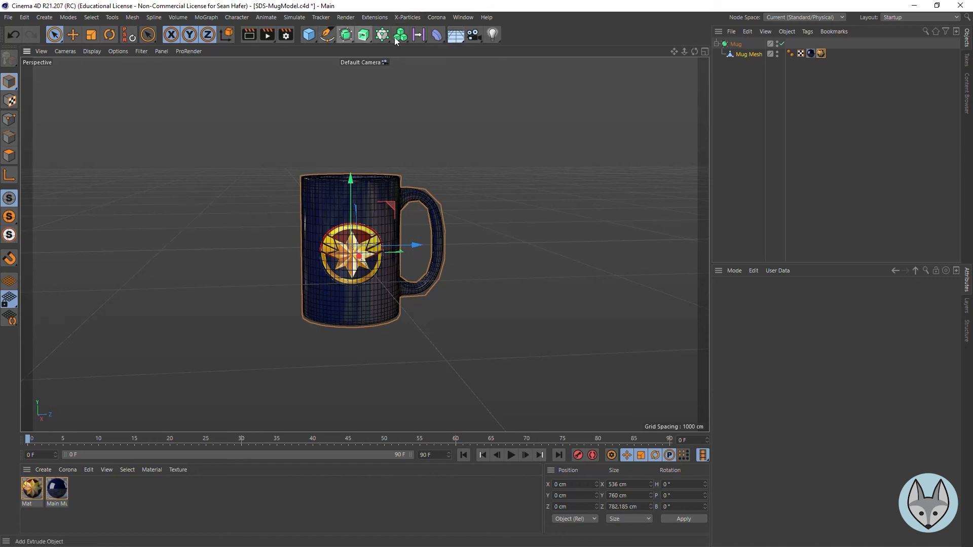
{"action": "left_click", "coordinate": [456, 34]}
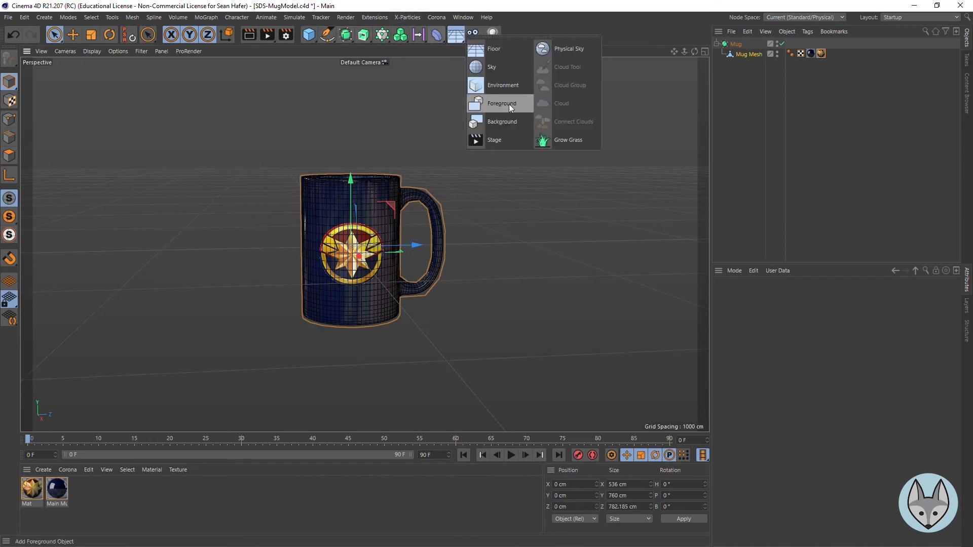
{"action": "left_click", "coordinate": [456, 33]}
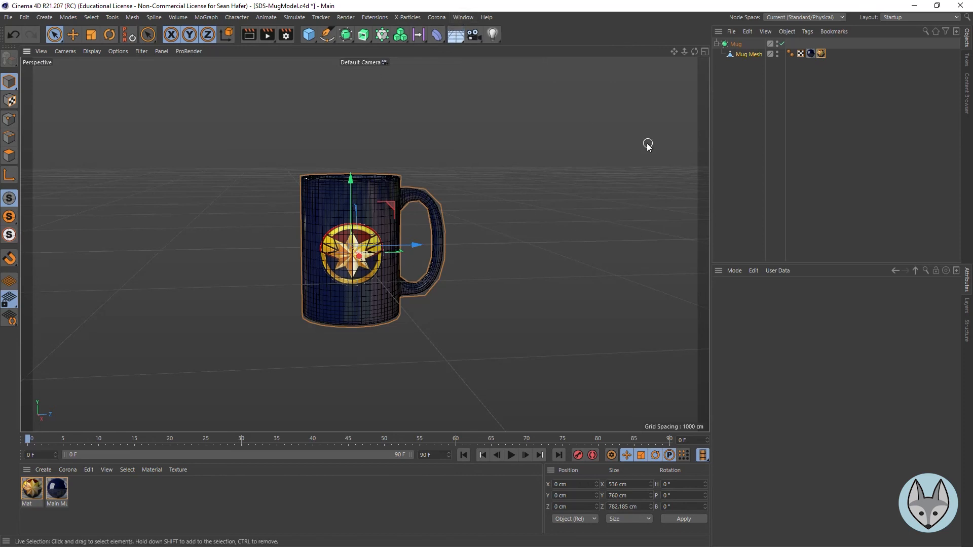
{"action": "left_click", "coordinate": [310, 34]}
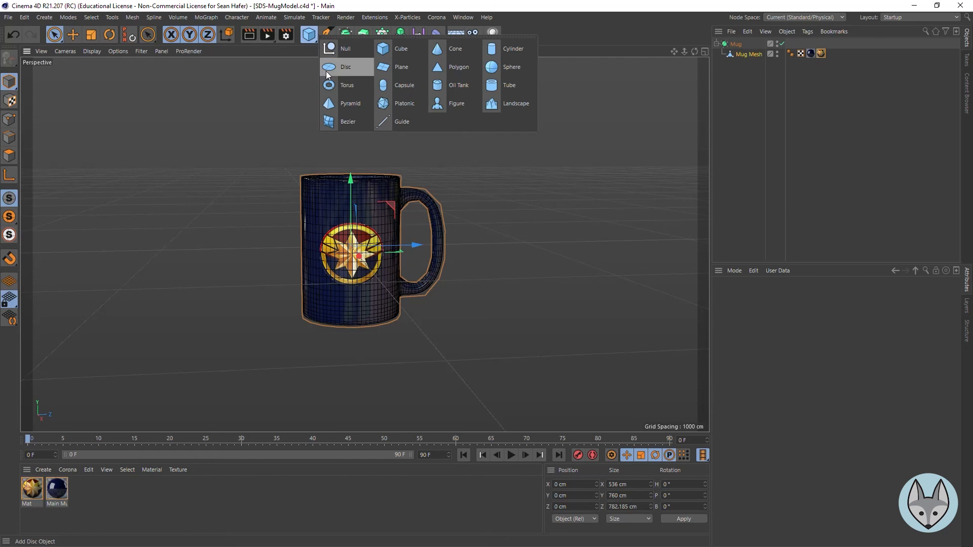
{"action": "left_click", "coordinate": [378, 70]}
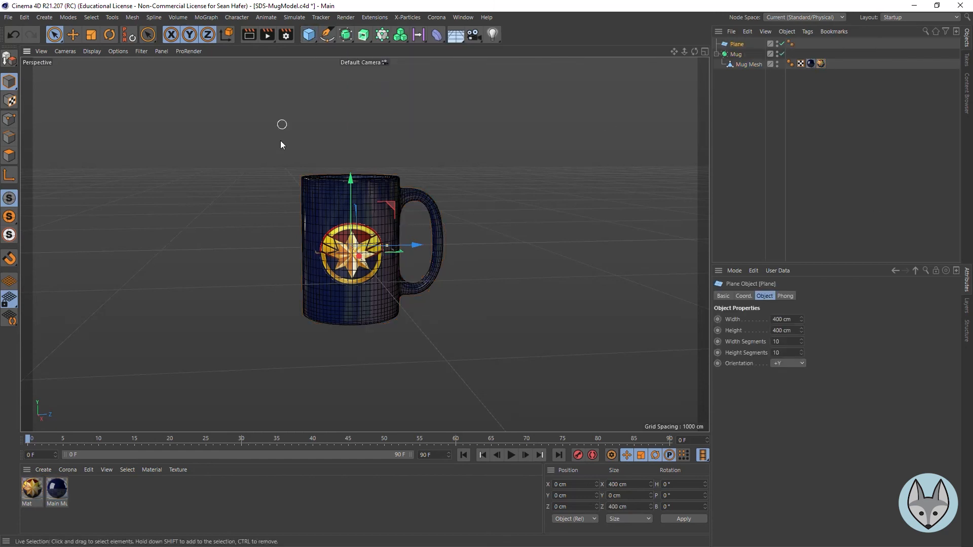
- Scale the plane to about 1951 cm square and raise it above the mug to a Y position of about 1750 cm
{"action": "left_click_drag", "start_coordinate": [350, 179], "coordinate": [352, 67]}
{"action": "key", "text": "t"}
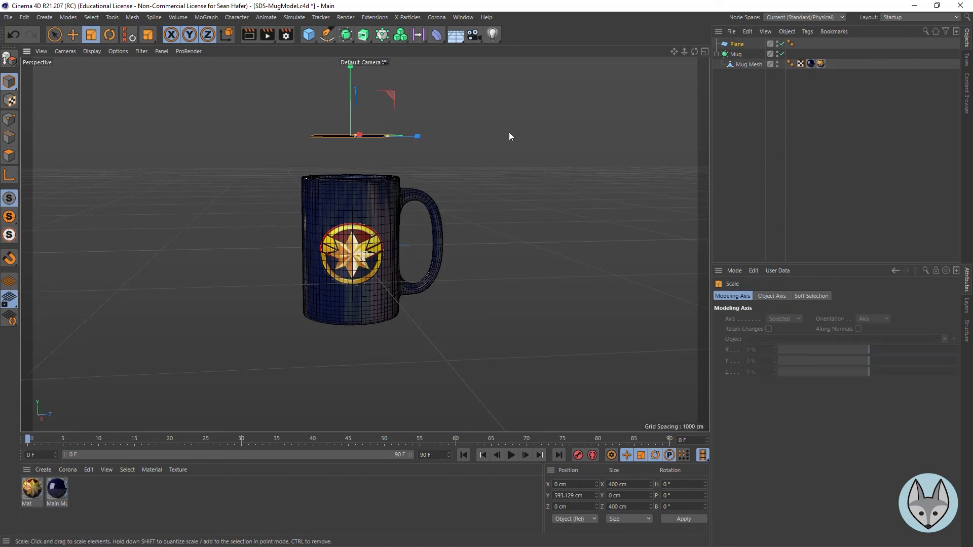
{"action": "left_click_drag", "start_coordinate": [417, 136], "coordinate": [663, 137]}
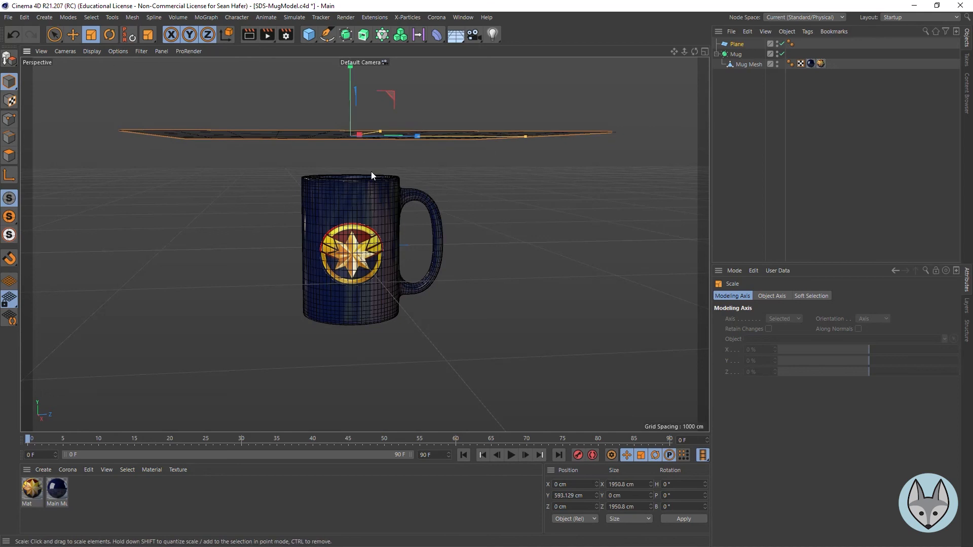
{"action": "key", "text": "e"}
{"action": "left_click_drag", "start_coordinate": [349, 90], "coordinate": [351, 38]}
{"action": "left_click_drag", "start_coordinate": [684, 52], "coordinate": [647, 52]}
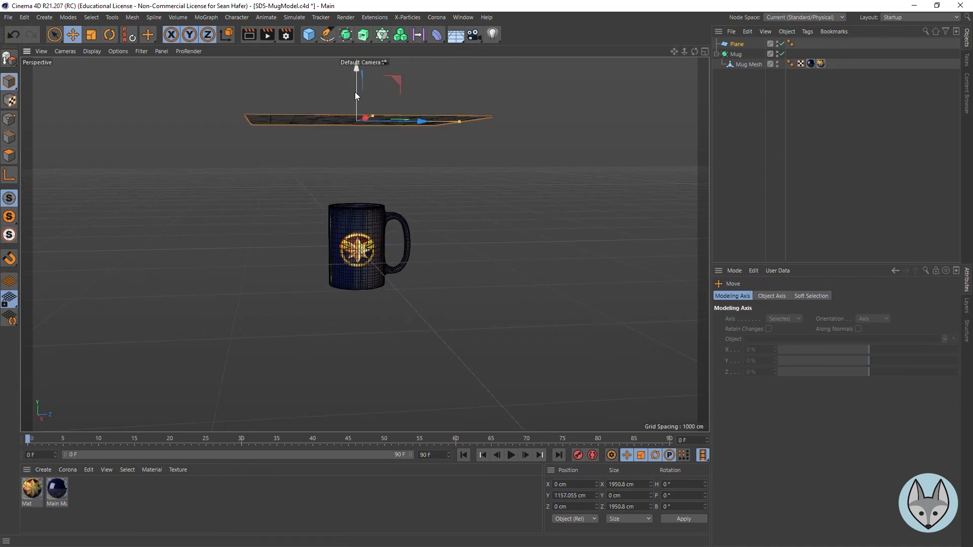
{"action": "left_click_drag", "start_coordinate": [355, 96], "coordinate": [357, 28]}
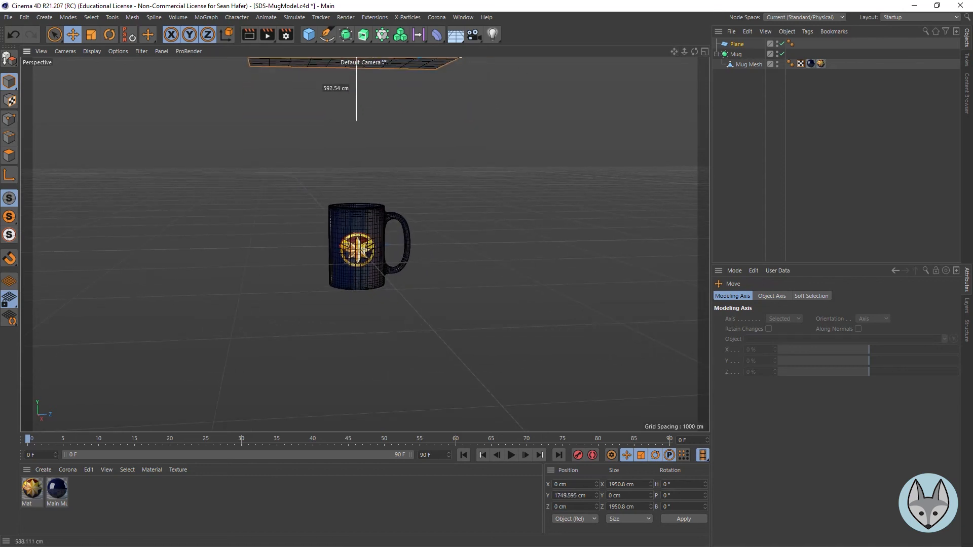
{"action": "left_click_drag", "start_coordinate": [674, 52], "coordinate": [665, 101]}
- Rename the plane above the mug as Overhead
{"action": "double_click", "coordinate": [739, 45]}
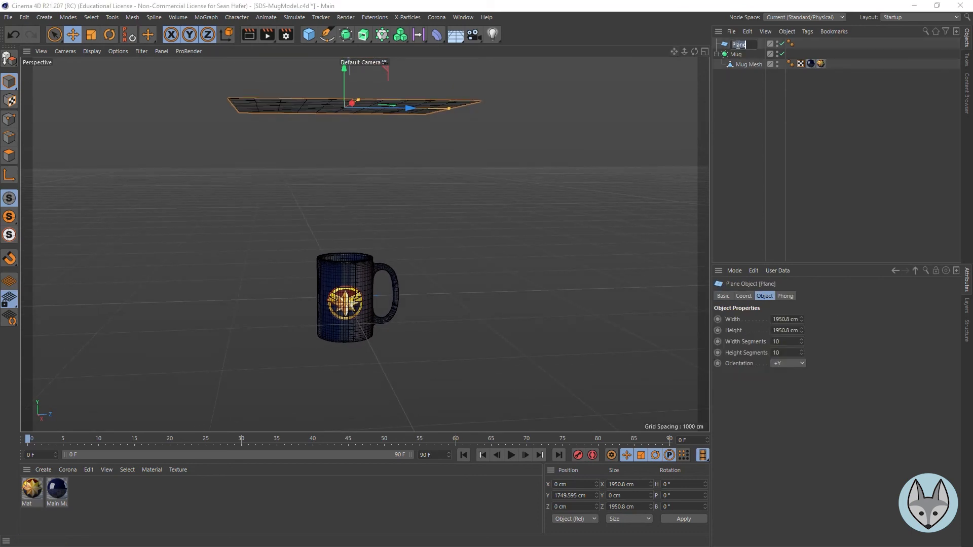
{"action": "type", "text": "c"}
{"action": "type", "text": "verhead"}
{"action": "key", "text": "Return"}
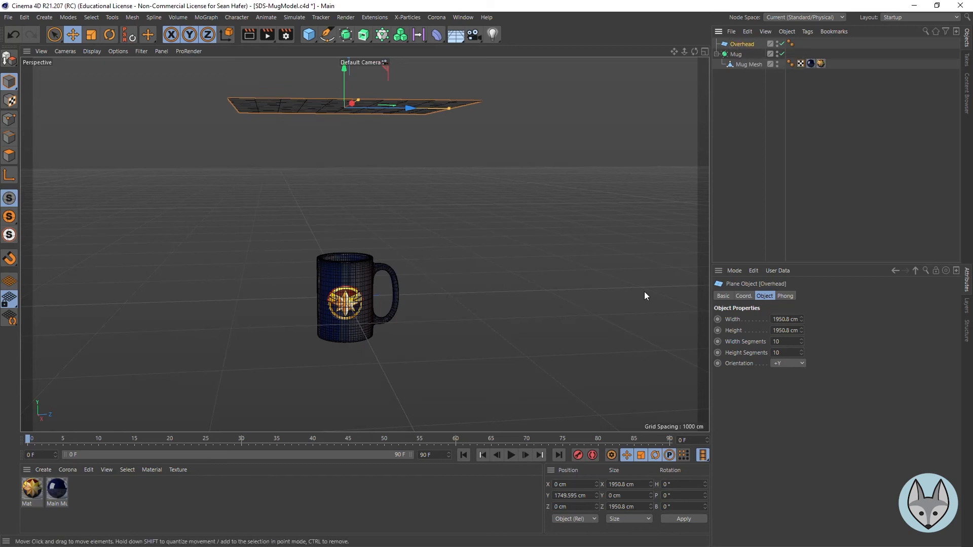
- Create a new material and name it Overhead Light
{"action": "double_click", "coordinate": [106, 488]}
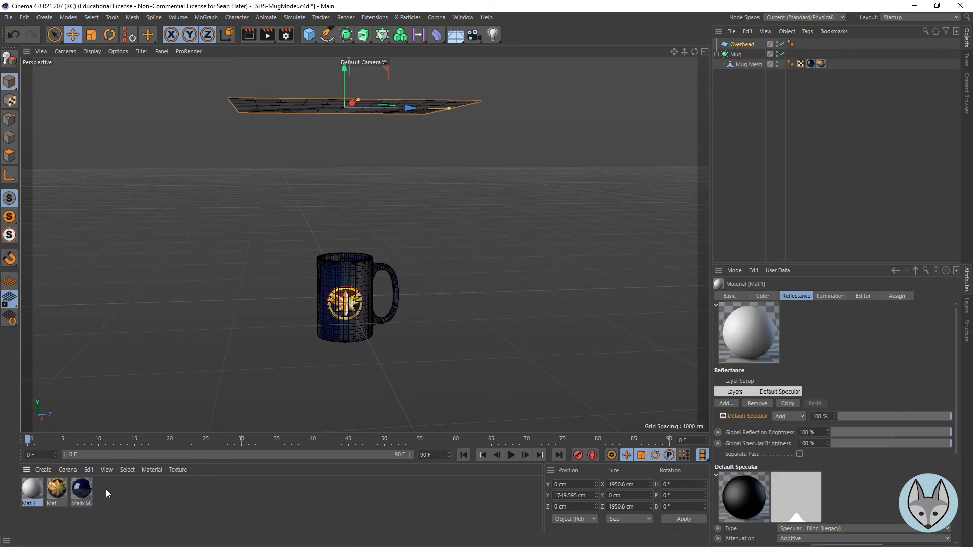
{"action": "double_click", "coordinate": [29, 488]}
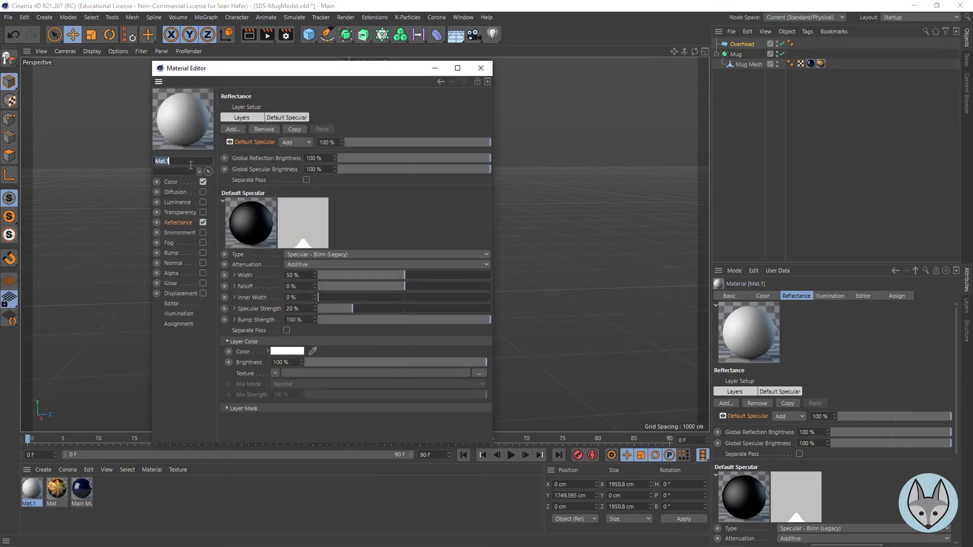
{"action": "type", "text": "Overhes"}
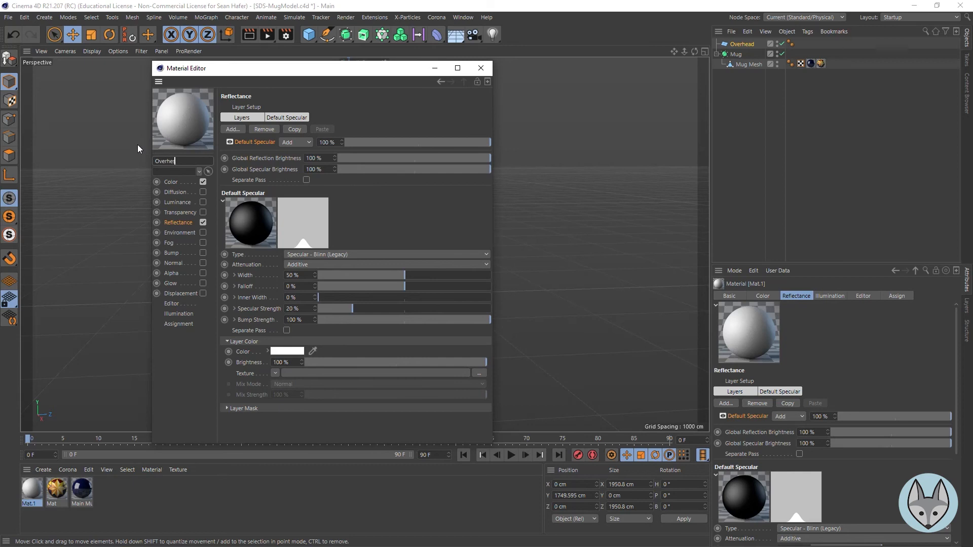
{"action": "key", "text": "BackSpace"}
{"action": "type", "text": "ad Ligh"}
{"action": "key", "text": "Return"}
- Disable Color and Reflectance in the Overhead Light material and enable Luminance
{"action": "left_click", "coordinate": [203, 182]}
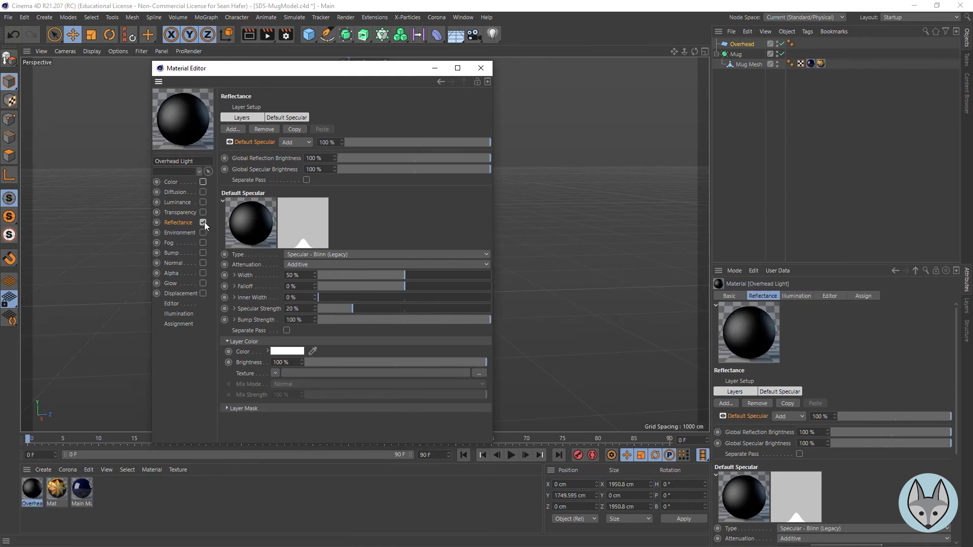
{"action": "left_click", "coordinate": [203, 222]}
{"action": "left_click", "coordinate": [204, 202]}
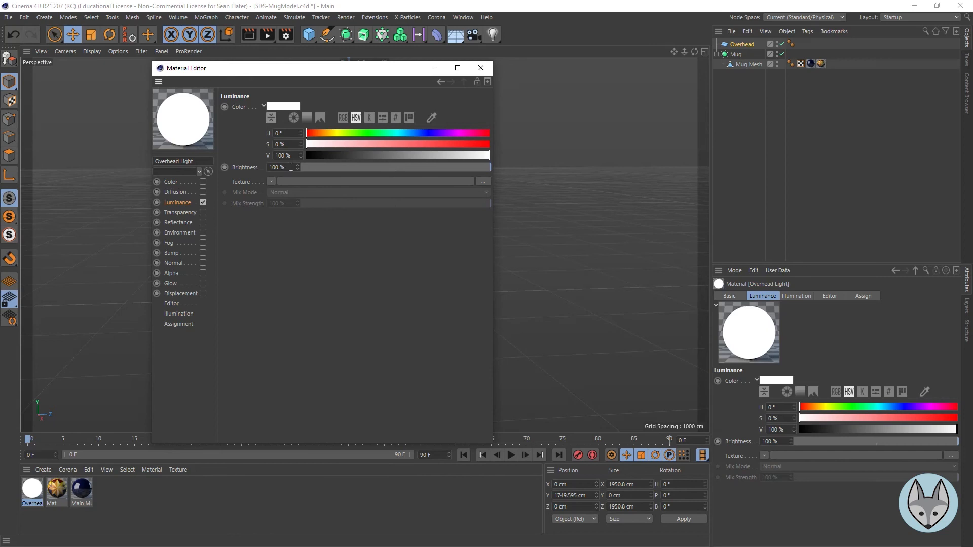
{"action": "left_click", "coordinate": [481, 68]}
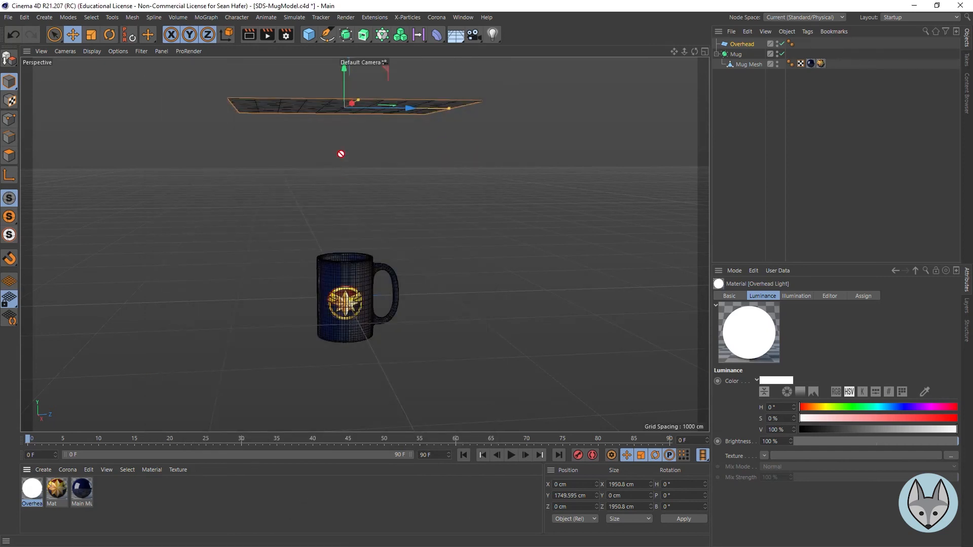
- Apply the Overhead Light material to the Overhead plane and test-render the Perspective view
{"action": "left_click_drag", "start_coordinate": [32, 488], "coordinate": [313, 108]}
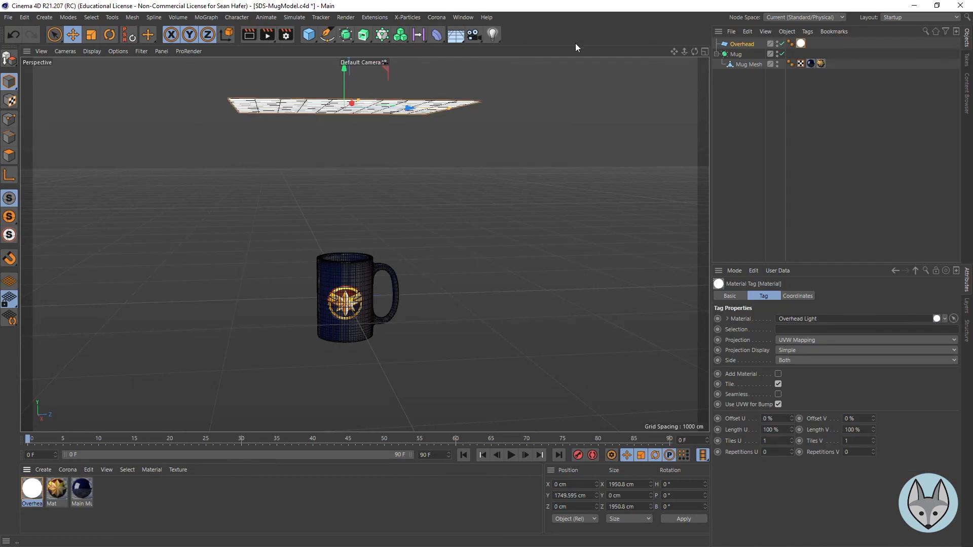
{"action": "left_click", "coordinate": [249, 36]}
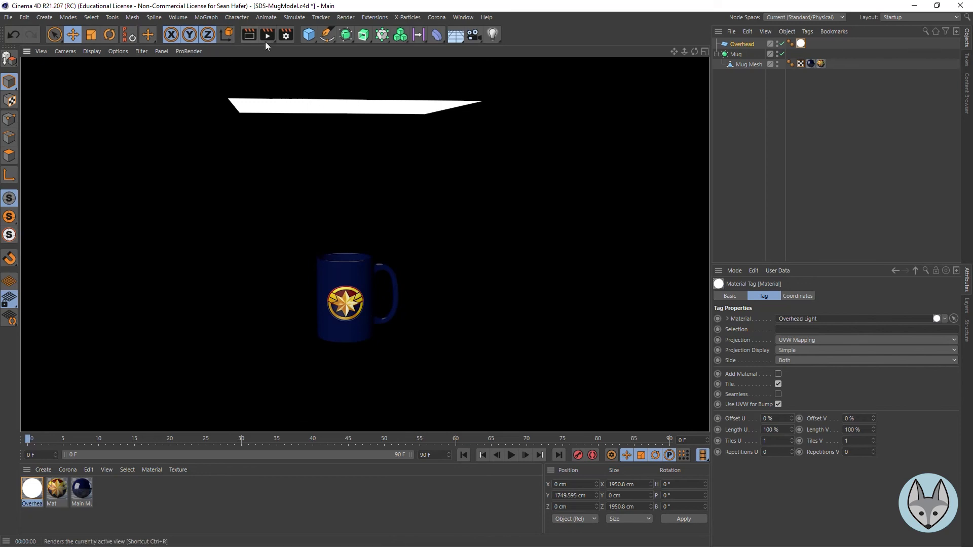
- Add Global Illumination with the Object Visualization - Preview preset to the render settings and test-render the Perspective view
{"action": "left_click", "coordinate": [286, 34]}
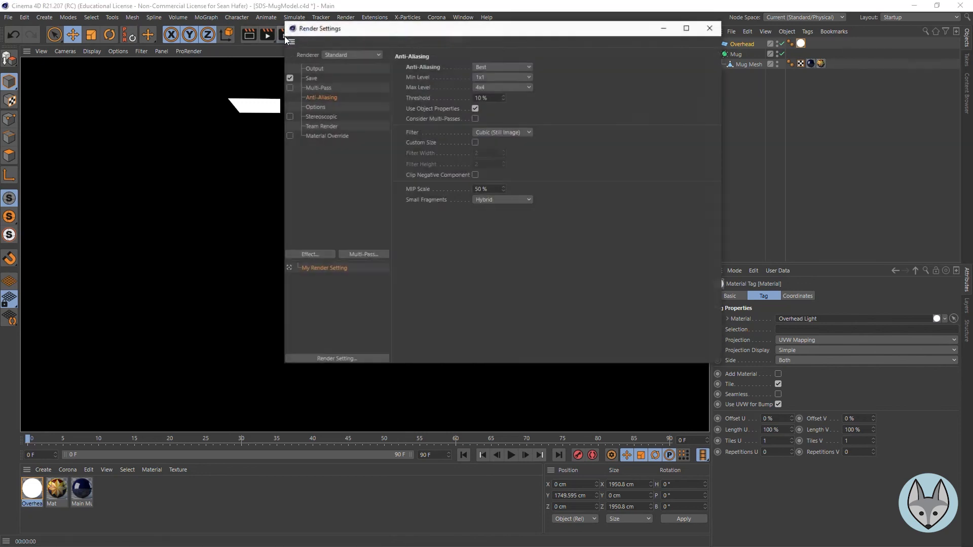
{"action": "left_click", "coordinate": [308, 254]}
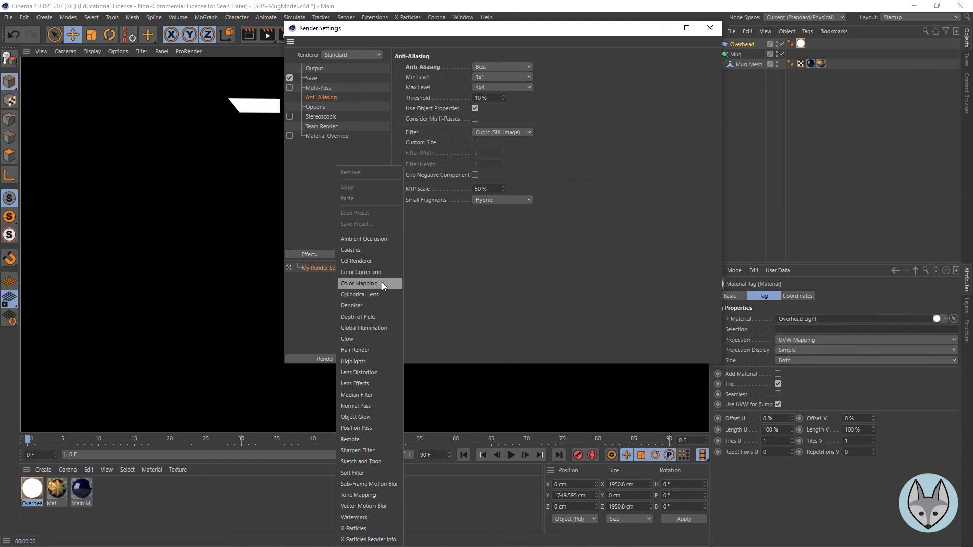
{"action": "left_click", "coordinate": [383, 328]}
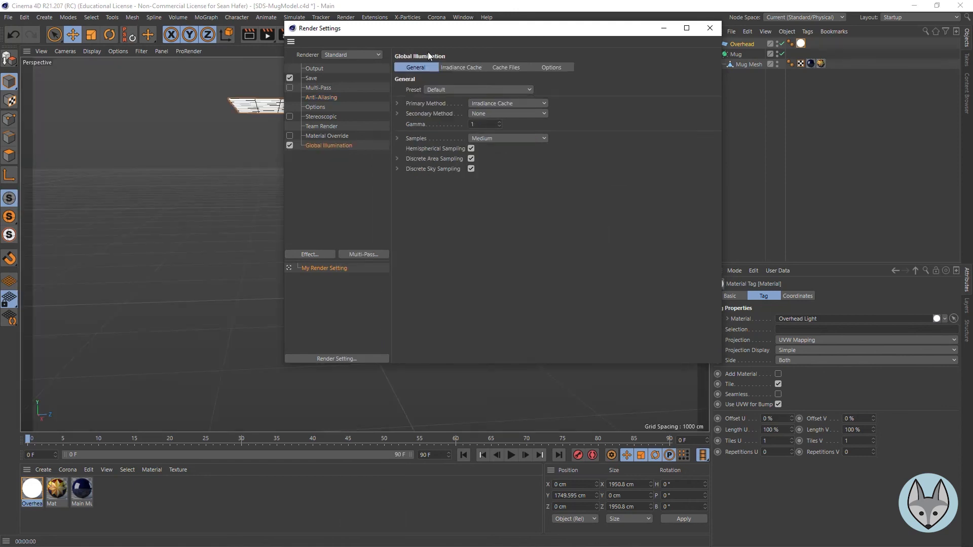
{"action": "left_click", "coordinate": [473, 89]}
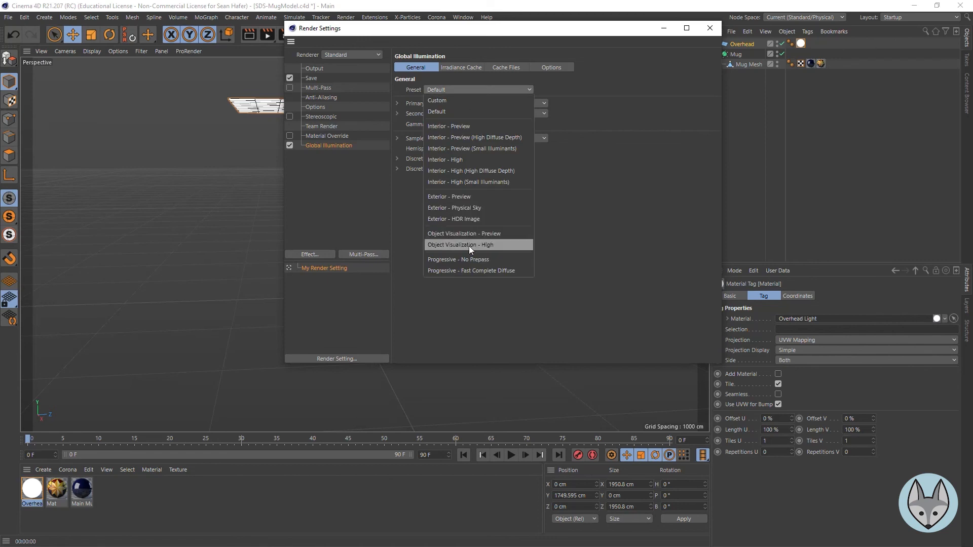
{"action": "left_click", "coordinate": [476, 235]}
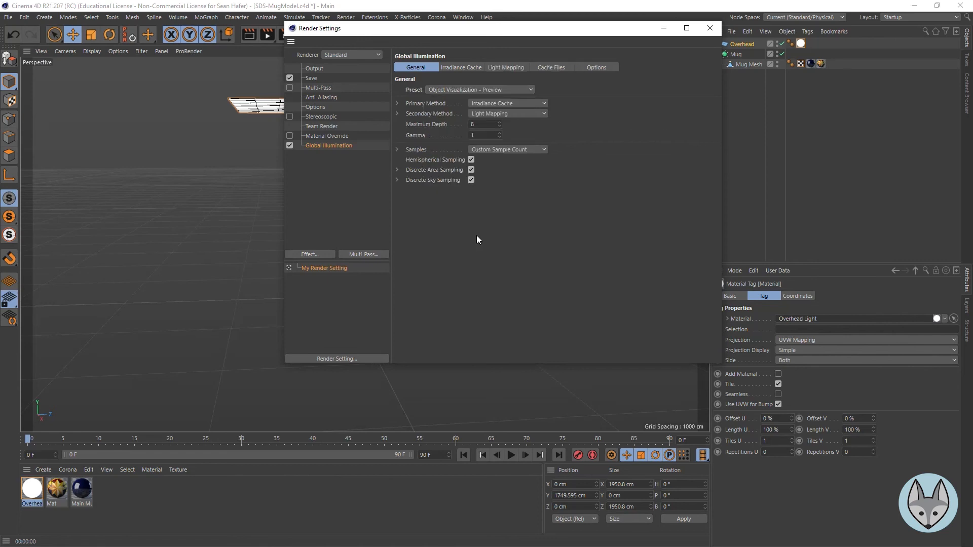
{"action": "left_click", "coordinate": [710, 29]}
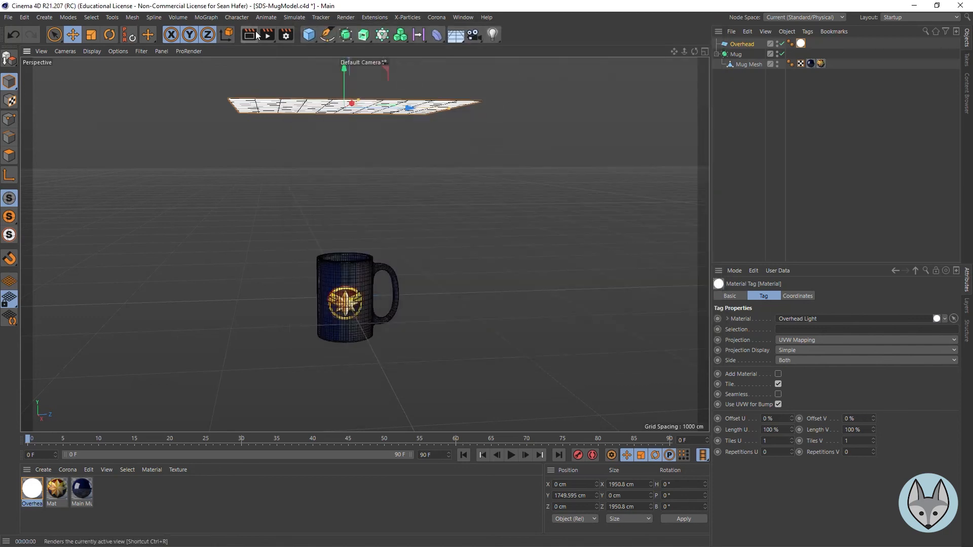
{"action": "left_click", "coordinate": [248, 34]}
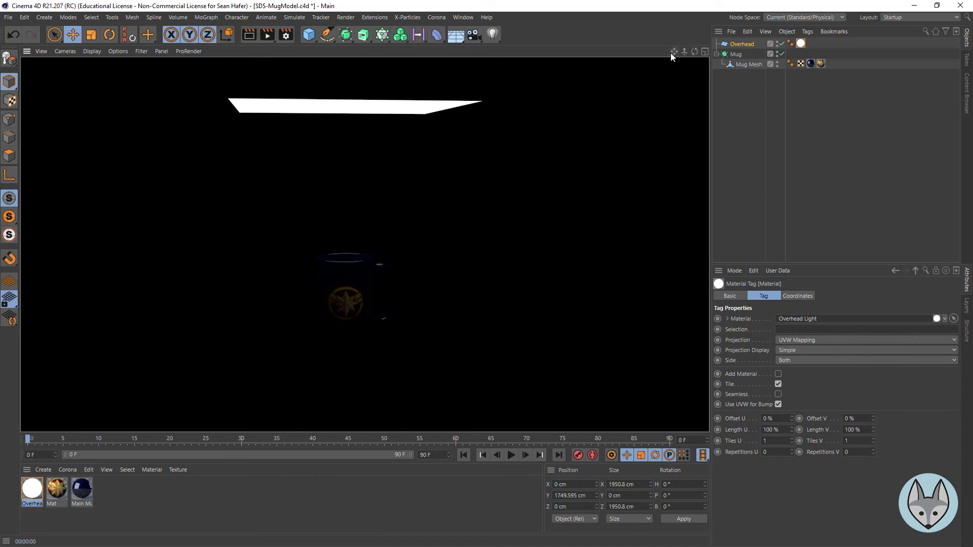
- Add a second plane and move it in front of the mug to an X position of about 2341 cm
{"action": "mouse_move", "coordinate": [671, 53]}
{"action": "right_mouse_down"}
{"action": "mouse_move", "coordinate": [715, 54]}
{"action": "mouse_move", "coordinate": [655, 53]}
{"action": "right_mouse_up"}
{"action": "left_click_drag", "start_coordinate": [673, 53], "coordinate": [668, 41]}
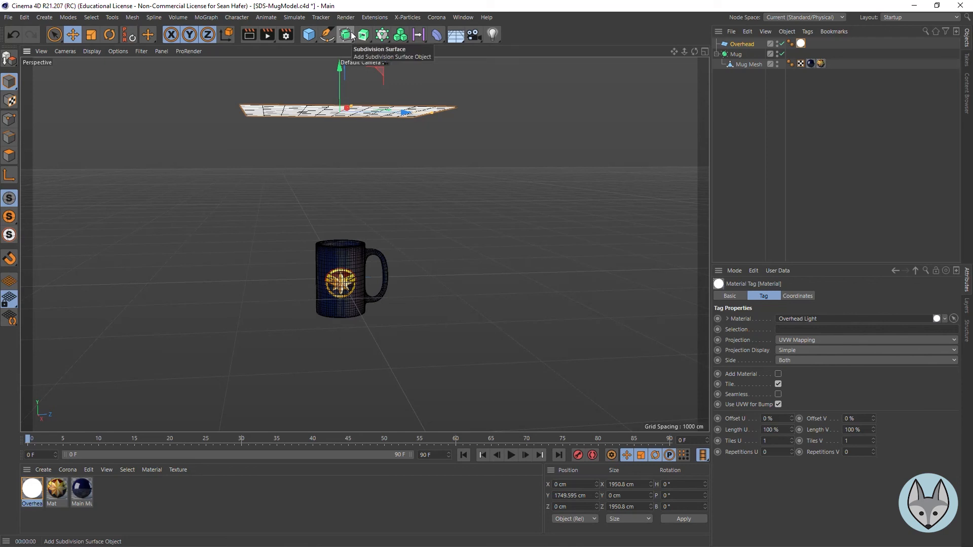
{"action": "left_click", "coordinate": [309, 35]}
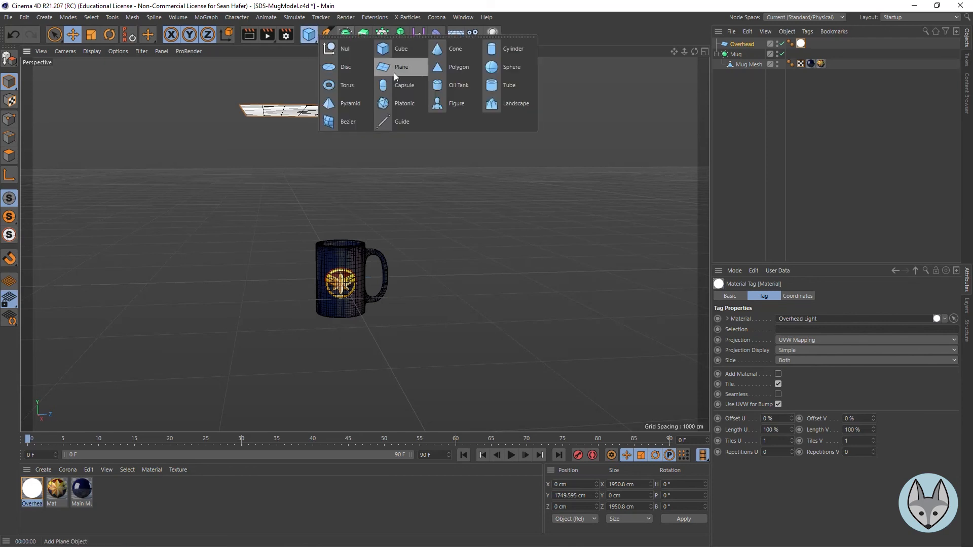
{"action": "left_click", "coordinate": [394, 72]}
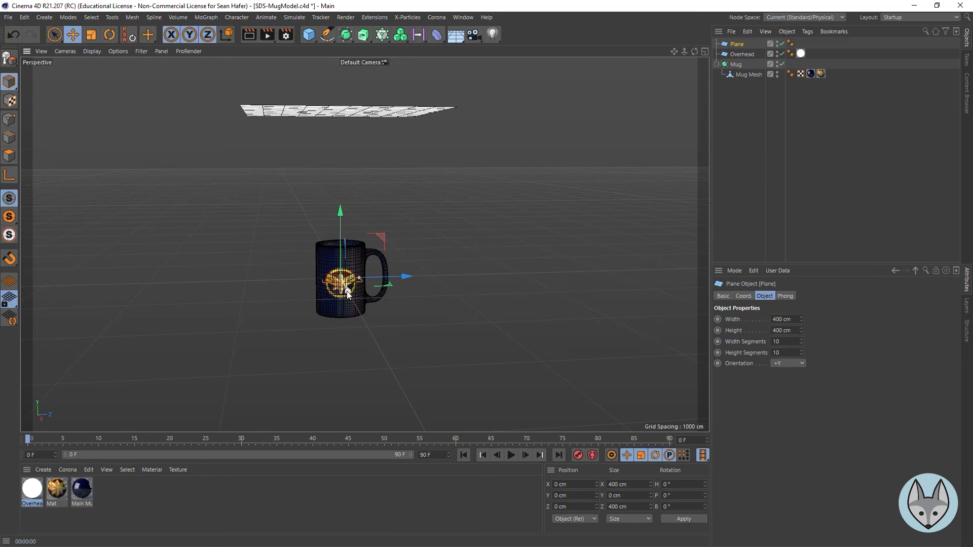
{"action": "left_click_drag", "start_coordinate": [347, 291], "coordinate": [385, 358]}
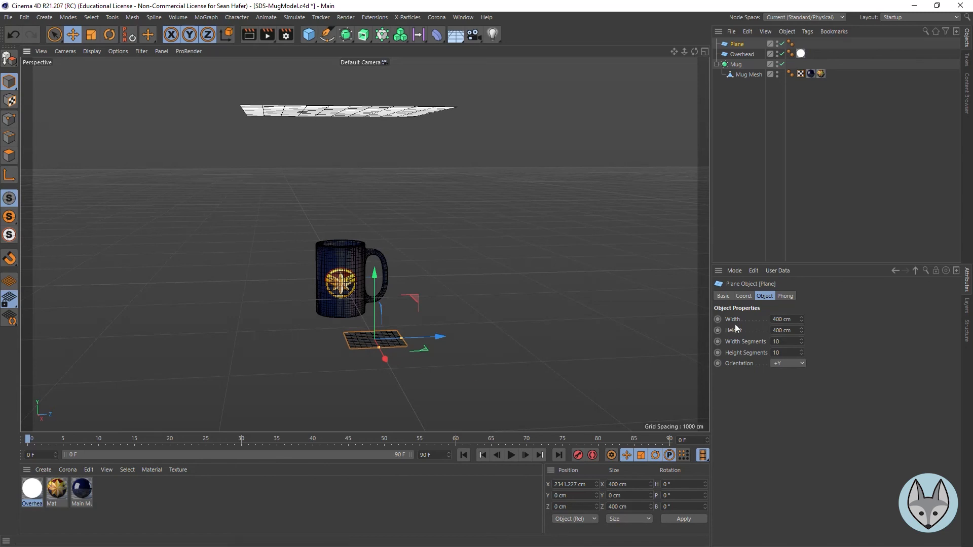
- Set the second plane's orientation to +Z and enlarge it to about 922 cm wide and 1286 cm high
{"action": "left_click", "coordinate": [782, 363]}
{"action": "left_click", "coordinate": [792, 420]}
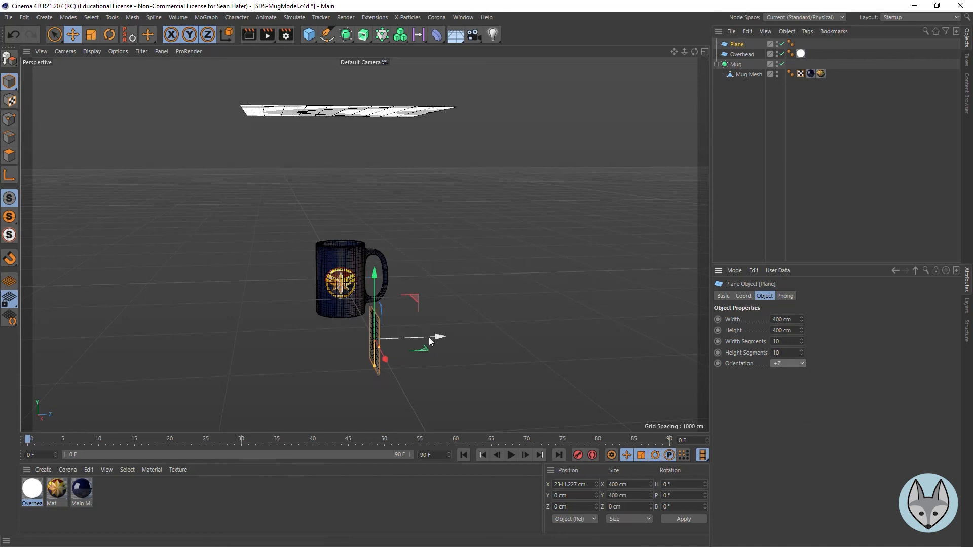
{"action": "left_click_drag", "start_coordinate": [375, 367], "coordinate": [368, 424]}
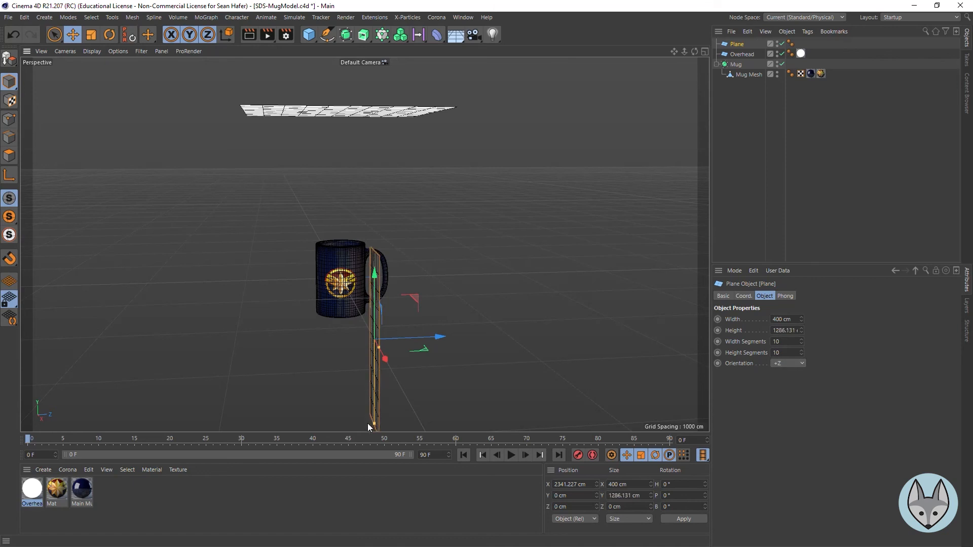
{"action": "left_click_drag", "start_coordinate": [385, 359], "coordinate": [396, 356]}
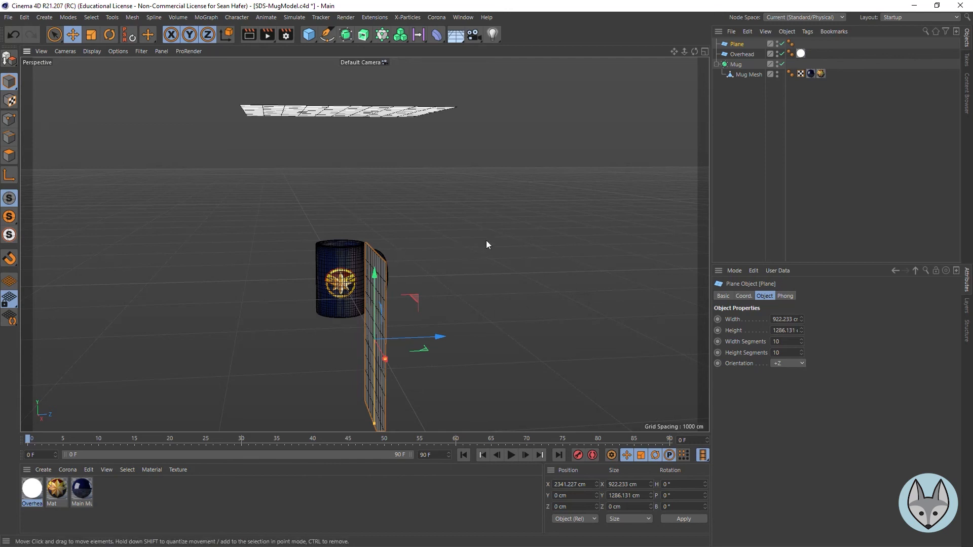
- Rename the second plane, the one in front of the mug, as Key Light
{"action": "double_click", "coordinate": [736, 45]}
{"action": "type", "text": "F"}
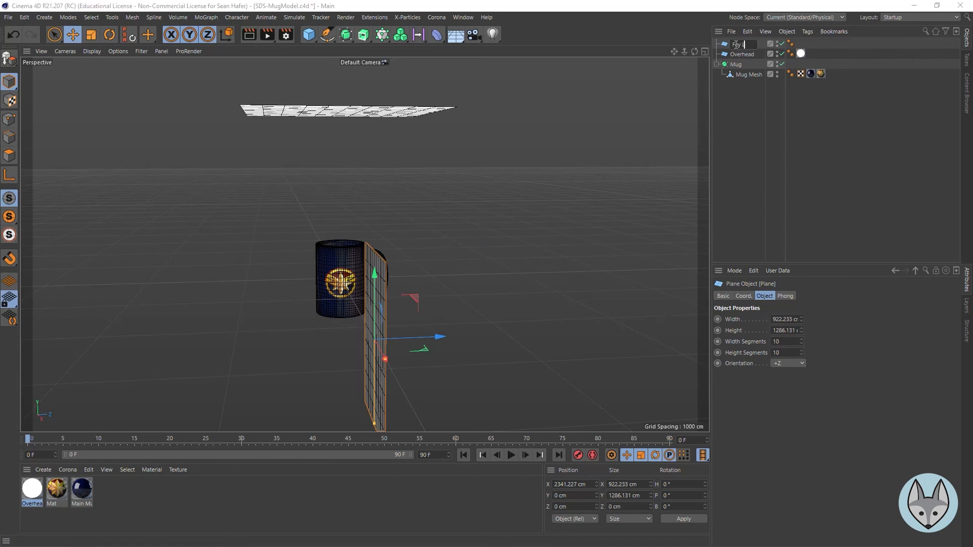
{"action": "type", "text": "ey Light"}
{"action": "key", "text": "Return"}
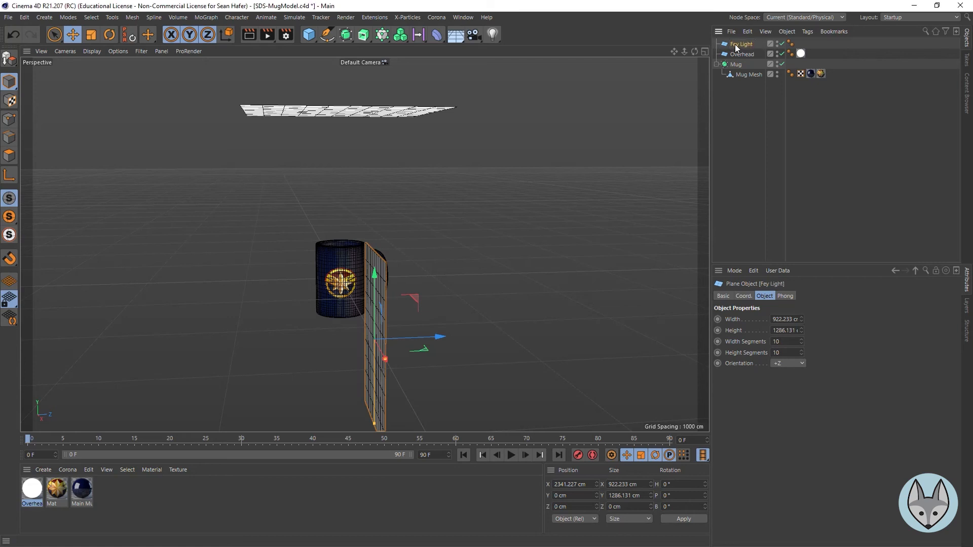
{"action": "double_click", "coordinate": [736, 44]}
{"action": "key", "text": "BackSpace"}
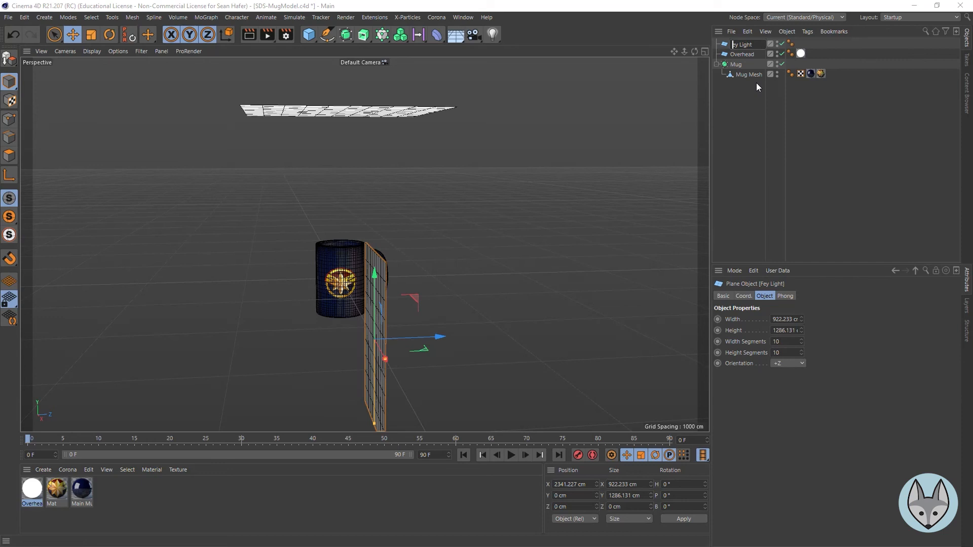
{"action": "type", "text": "K"}
{"action": "key", "text": "Return"}
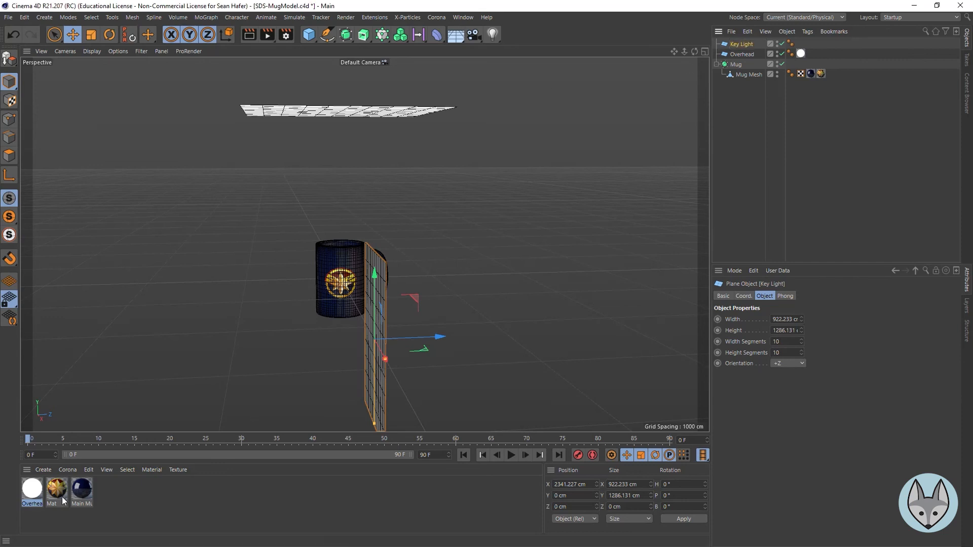
- Add a Target animation tag to the Key Light plane and set Mug Mesh as its target object
{"action": "right_click", "coordinate": [750, 45]}
{"action": "key", "text": "Escape"}
{"action": "left_click", "coordinate": [807, 31]}
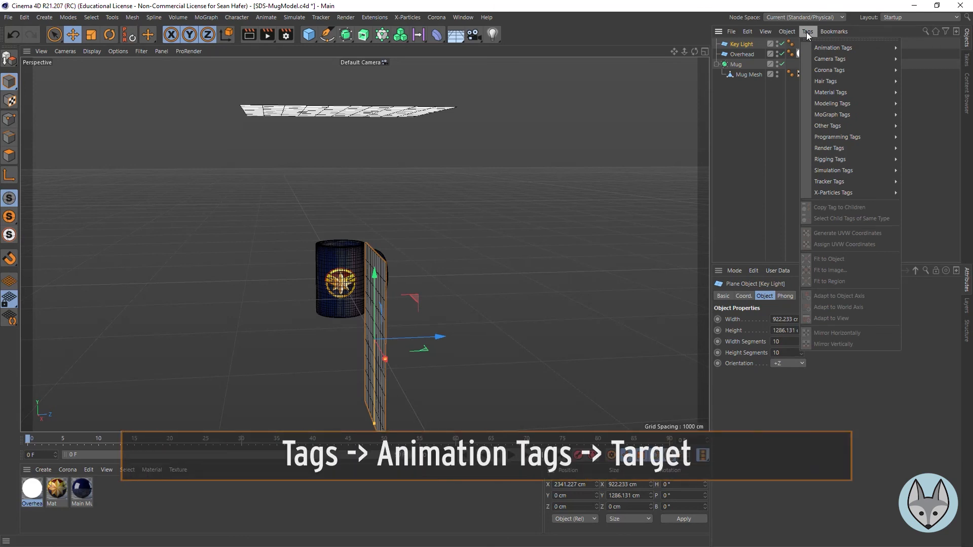
{"action": "mouse_move", "coordinate": [821, 50]}
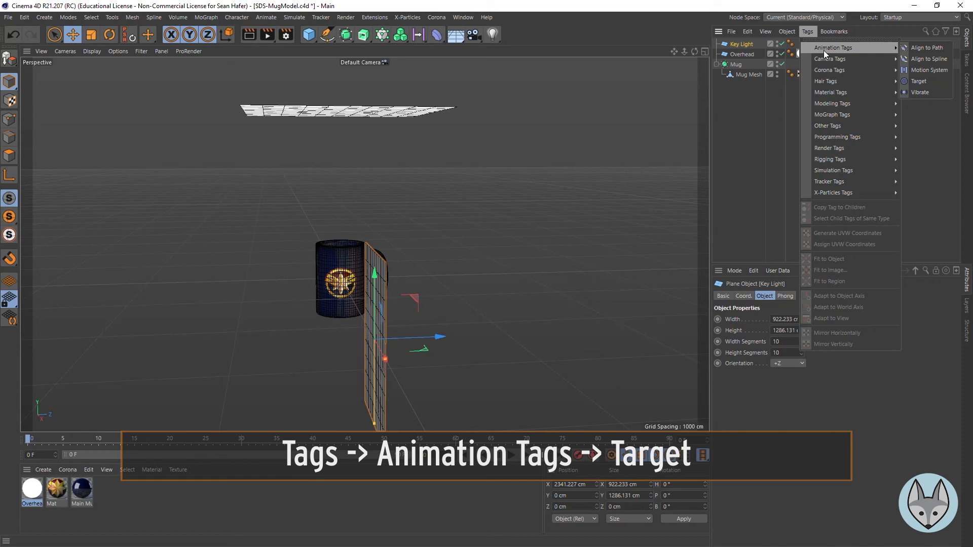
{"action": "left_click", "coordinate": [917, 82]}
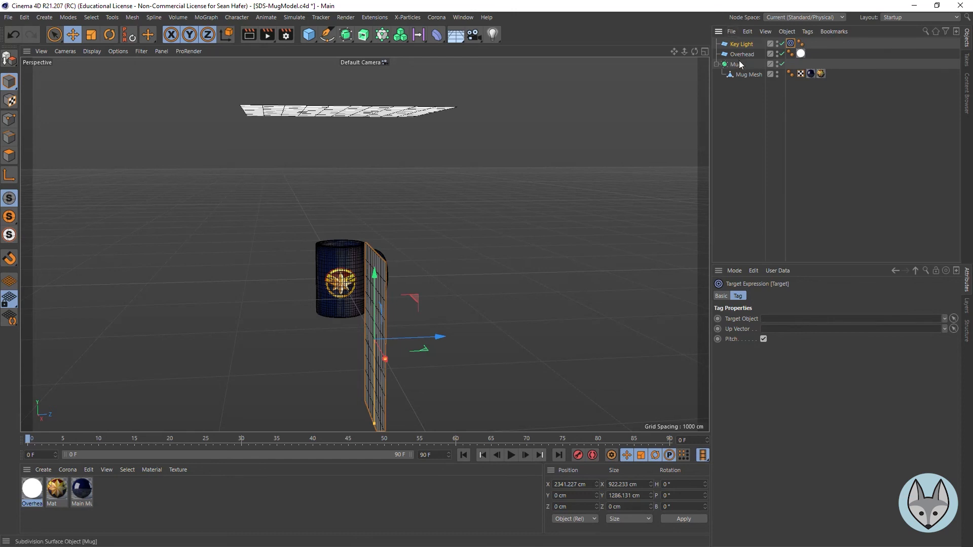
{"action": "left_click_drag", "start_coordinate": [751, 77], "coordinate": [802, 321]}
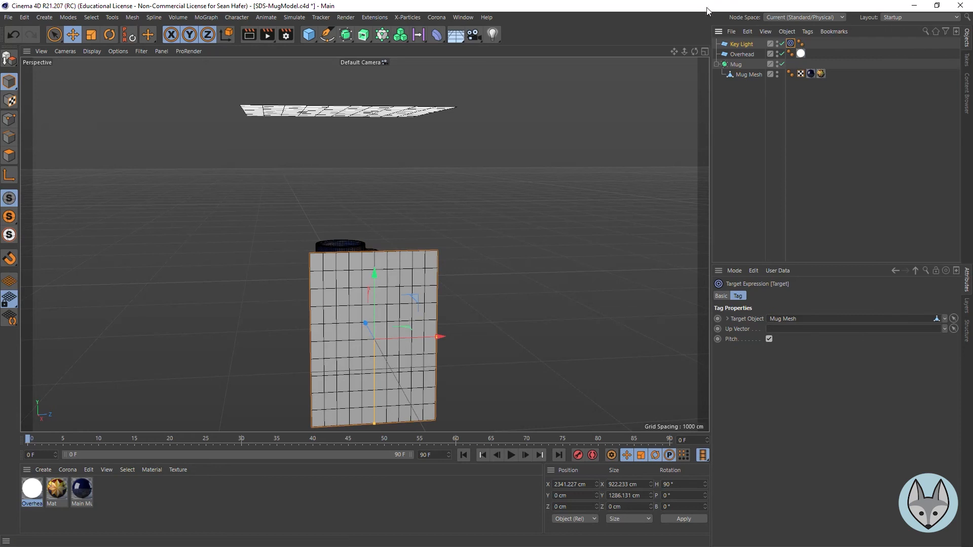
- Move the Key Light plane to the handle side of the mug, at about X 1590, Y 623, Z 1874 cm
{"action": "left_click_drag", "start_coordinate": [694, 49], "coordinate": [668, 59]}
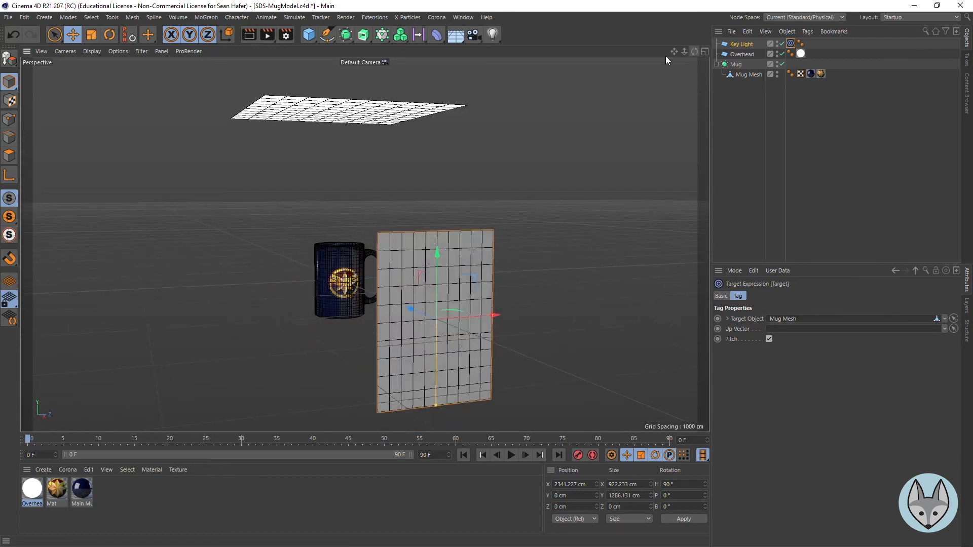
{"action": "left_click", "coordinate": [730, 46]}
{"action": "left_click", "coordinate": [73, 34]}
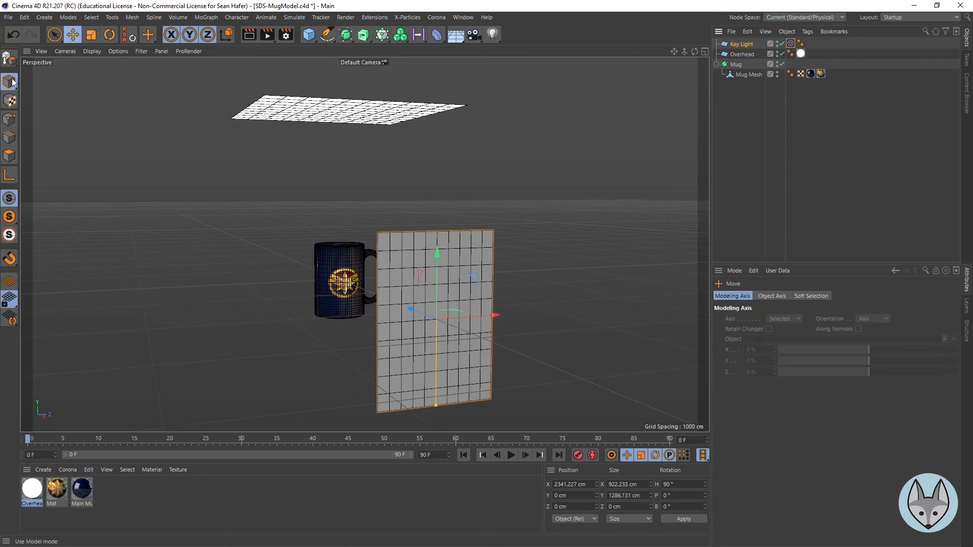
{"action": "left_click_drag", "start_coordinate": [355, 348], "coordinate": [393, 270]}
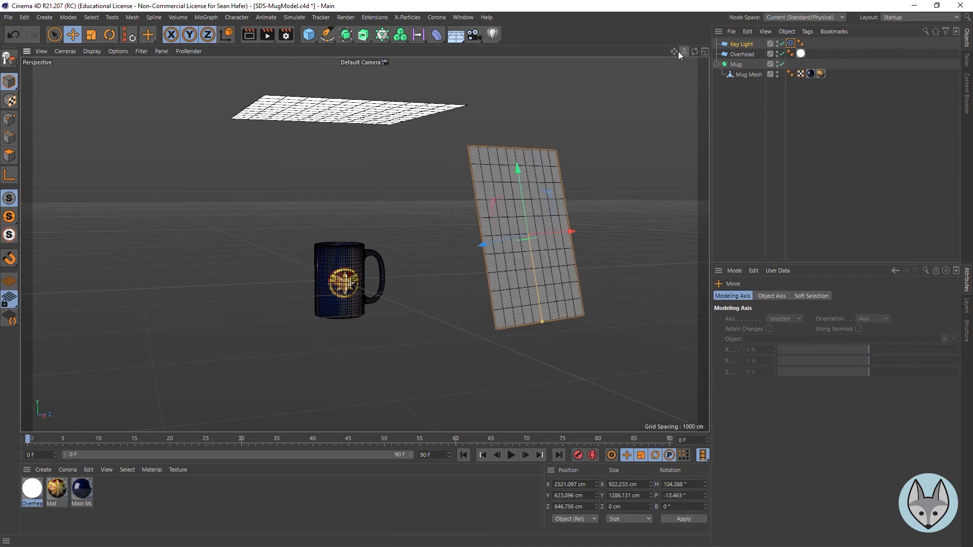
{"action": "right_click_drag", "start_coordinate": [678, 51], "coordinate": [634, 51]}
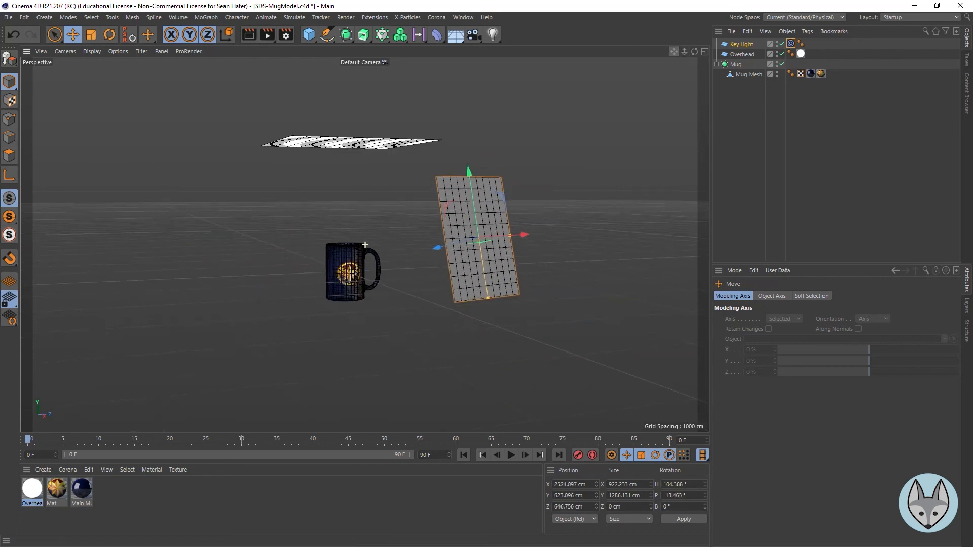
{"action": "left_click", "coordinate": [703, 51]}
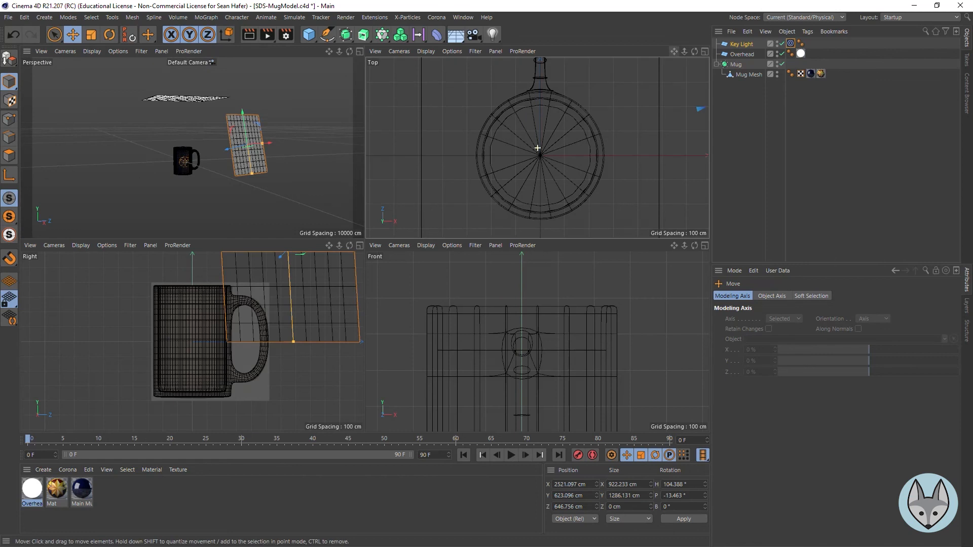
{"action": "right_click_drag", "start_coordinate": [676, 51], "coordinate": [676, 50]}
{"action": "left_click_drag", "start_coordinate": [677, 126], "coordinate": [645, 83]}
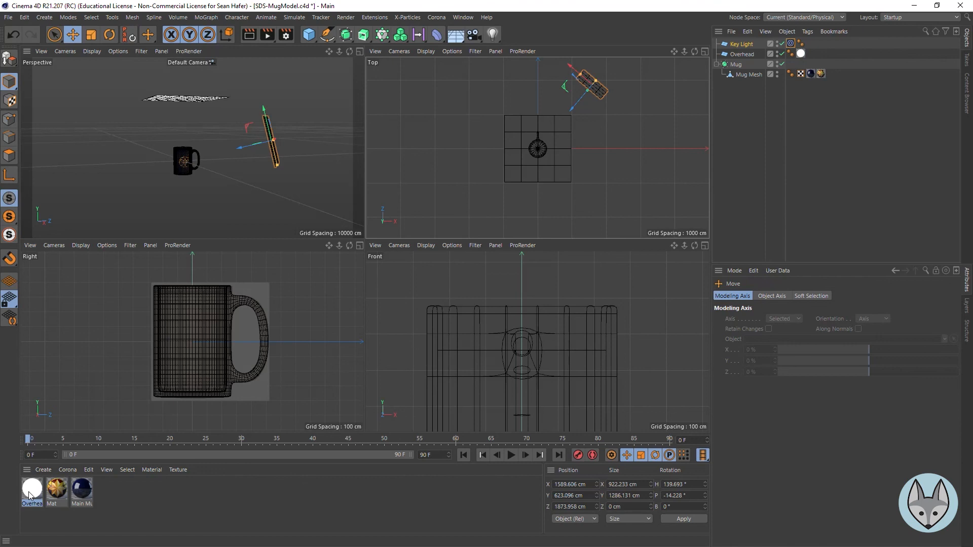
- Duplicate the Overhead Light material and rename the copy Key Ligh
{"action": "left_click_drag", "start_coordinate": [30, 495], "coordinate": [148, 497]}
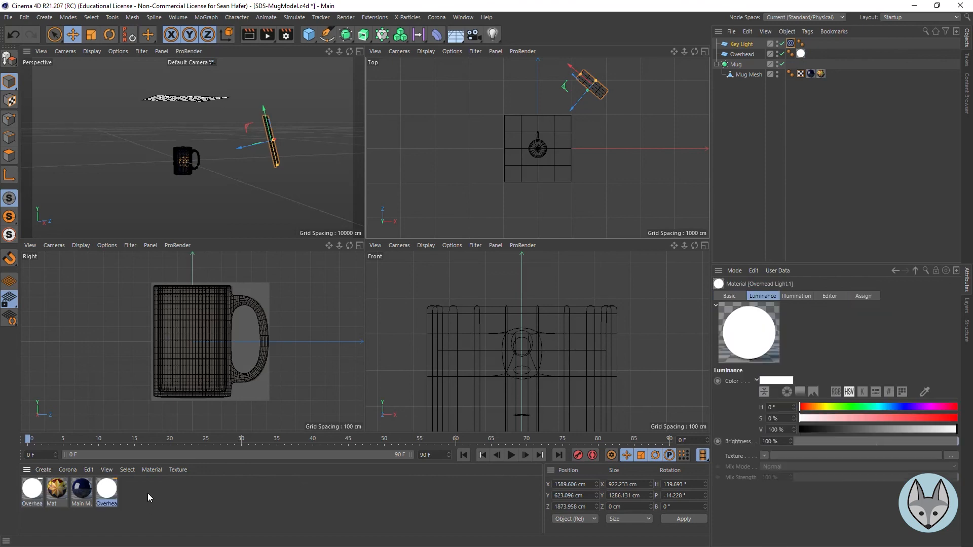
{"action": "double_click", "coordinate": [111, 505]}
{"action": "left_click_drag", "start_coordinate": [117, 504], "coordinate": [64, 495]}
{"action": "type", "text": "Key"}
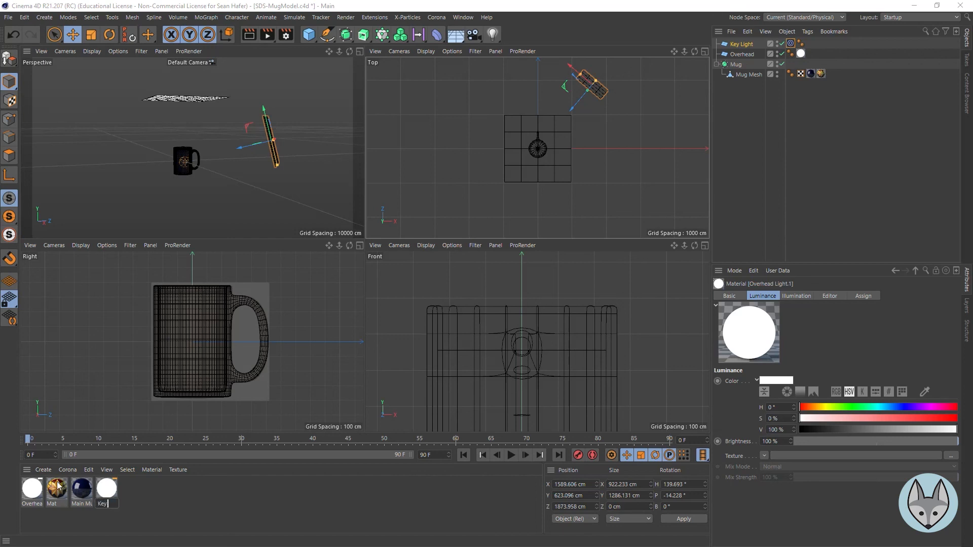
{"action": "type", "text": " Ligh"}
{"action": "key", "text": "Return"}
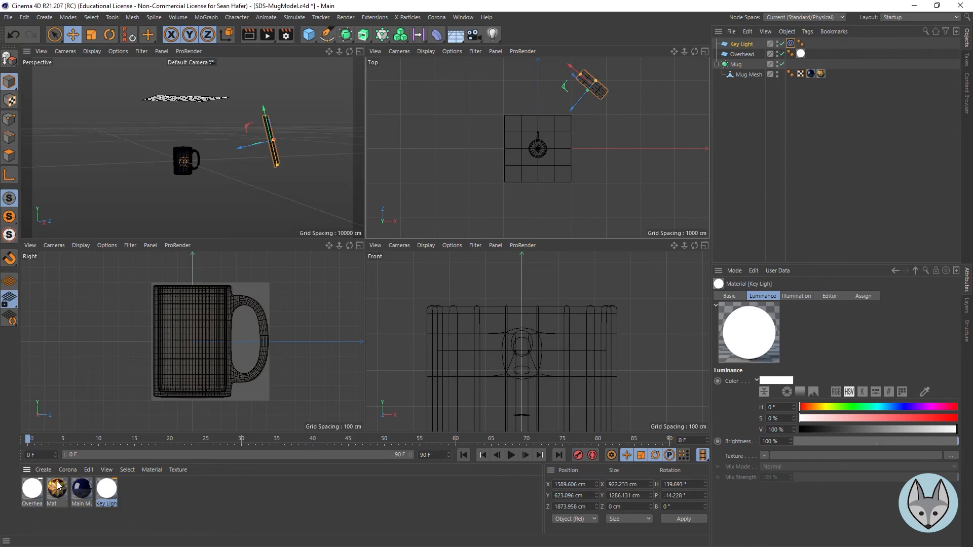
- Apply the Key Ligh material to the Key Light plane and test-render a closer Perspective view of the mug
{"action": "left_click", "coordinate": [186, 509]}
{"action": "left_click_drag", "start_coordinate": [112, 490], "coordinate": [746, 47]}
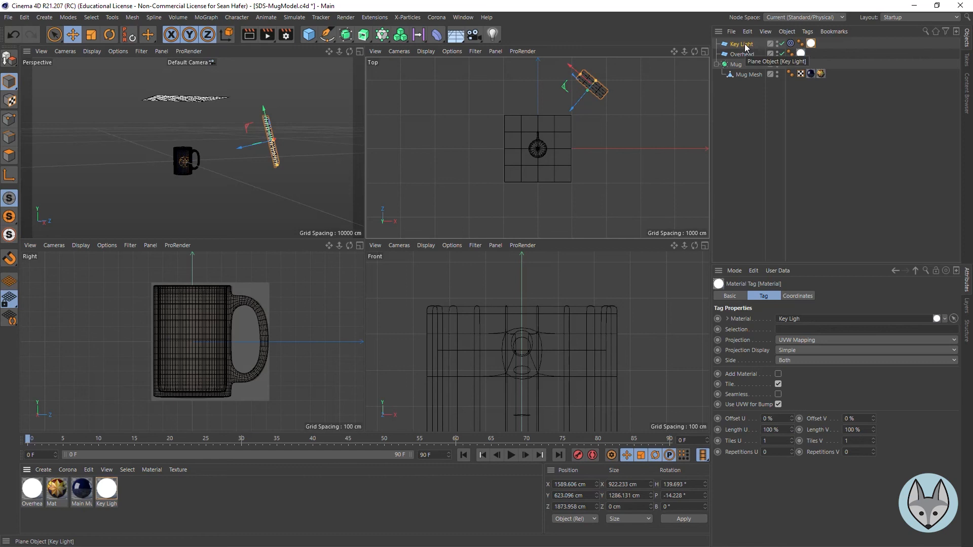
{"action": "scroll", "coordinate": [192, 147], "scroll_direction": "up", "scroll_amount": 9}
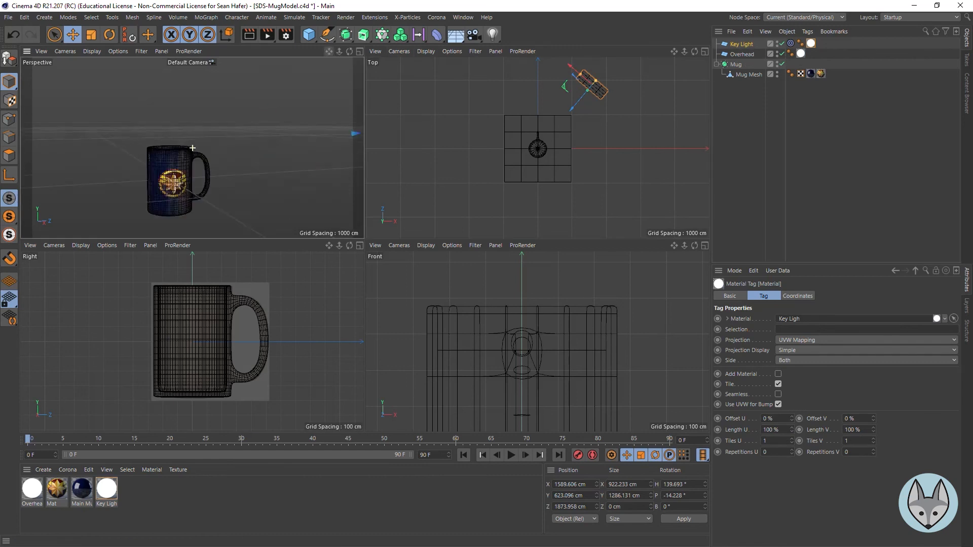
{"action": "scroll", "coordinate": [192, 148], "scroll_direction": "down", "scroll_amount": 3}
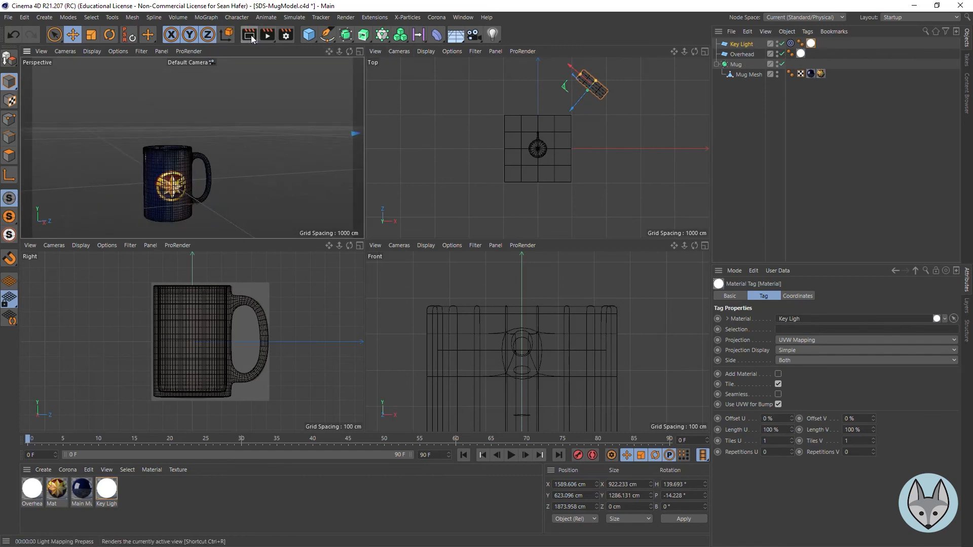
{"action": "key", "text": "ctrl+r"}
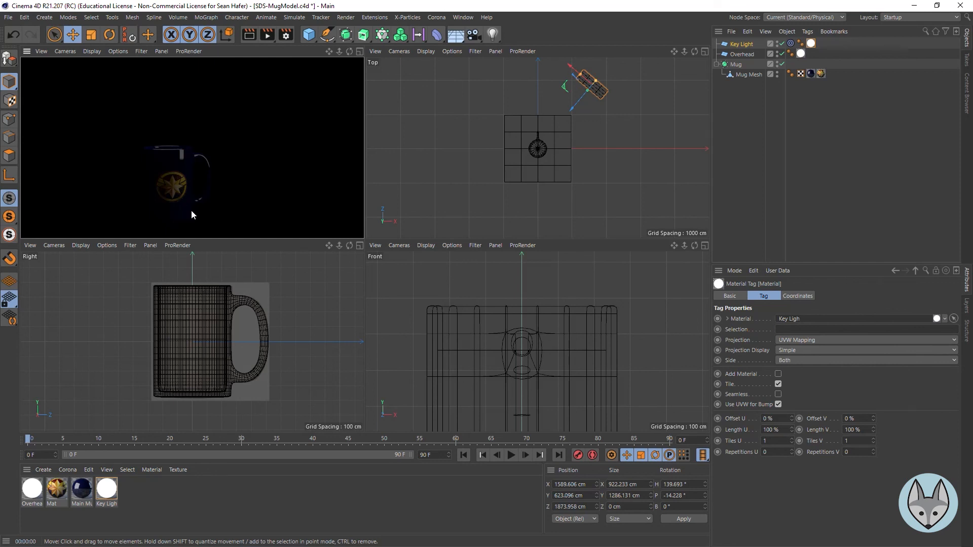
- Test-render the mug in the maximized Perspective view from a slightly higher angle
{"action": "left_click_drag", "start_coordinate": [329, 51], "coordinate": [333, 24]}
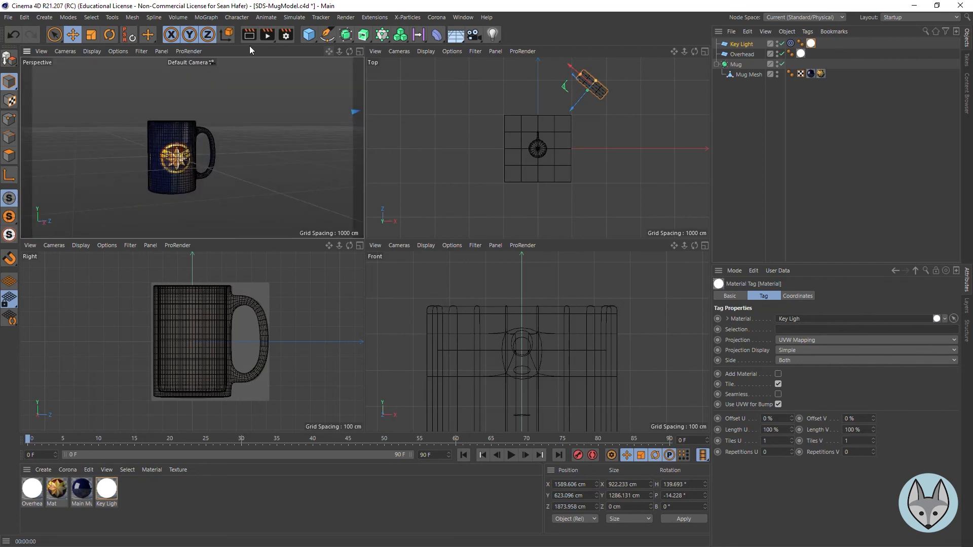
{"action": "left_click", "coordinate": [357, 51]}
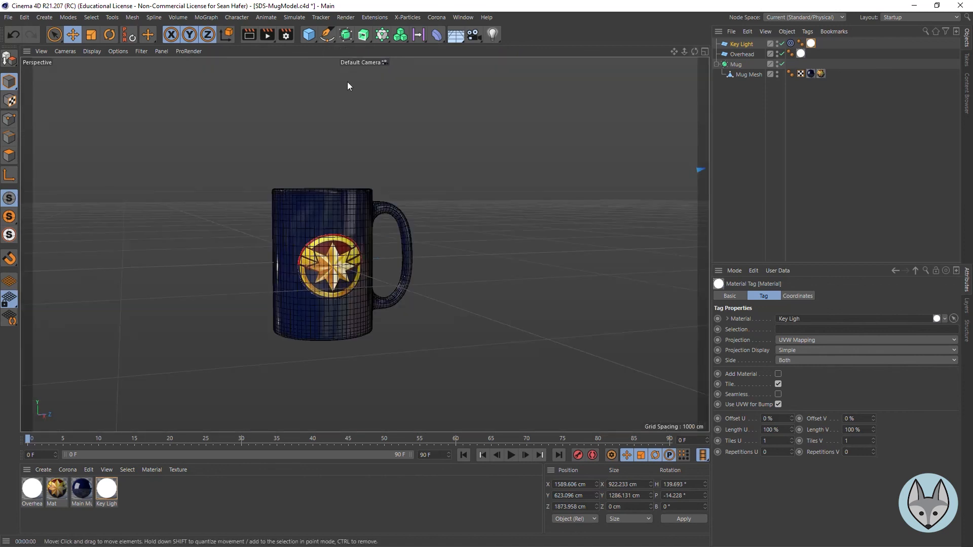
{"action": "left_click_drag", "start_coordinate": [696, 52], "coordinate": [697, 76]}
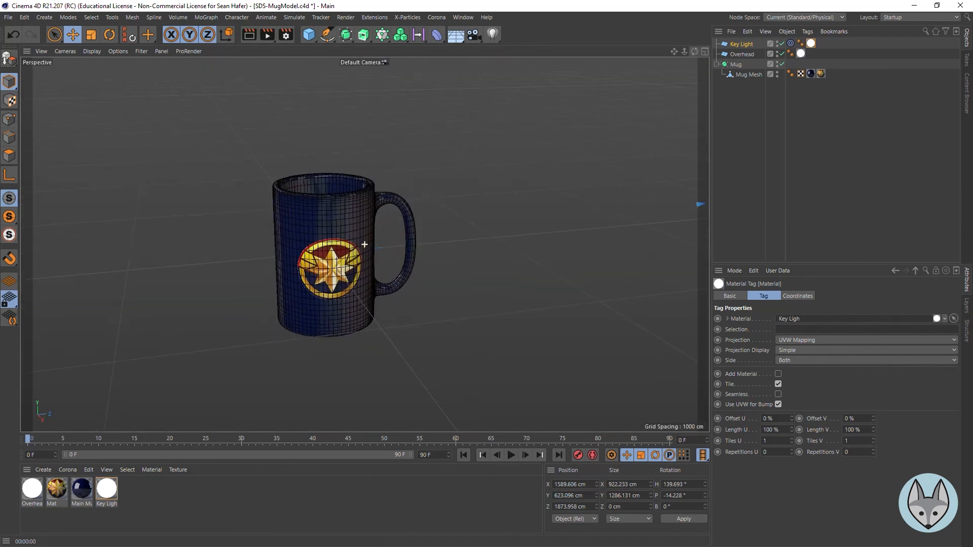
{"action": "left_click", "coordinate": [249, 34]}
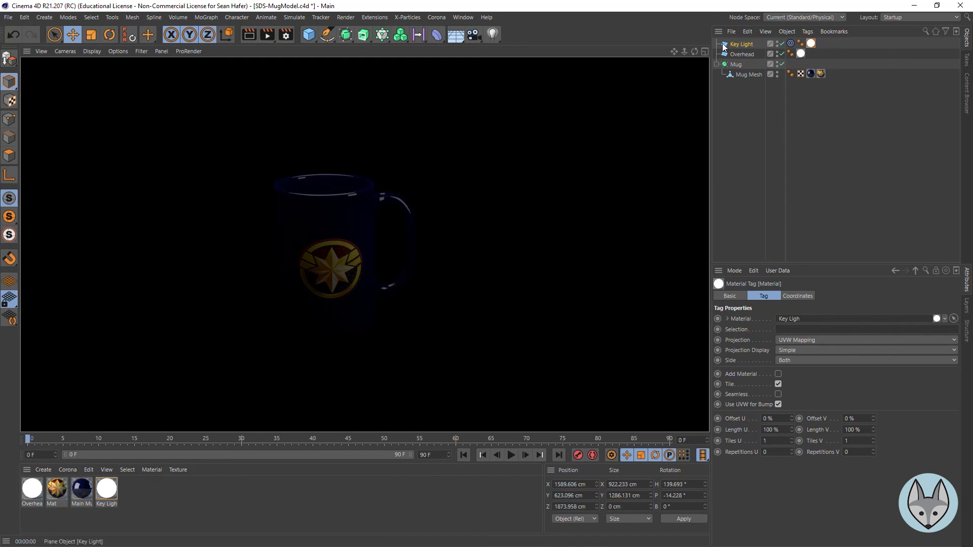
- Duplicate the Key Light plane and rename the copy Fill Light
{"action": "left_click", "coordinate": [747, 45]}
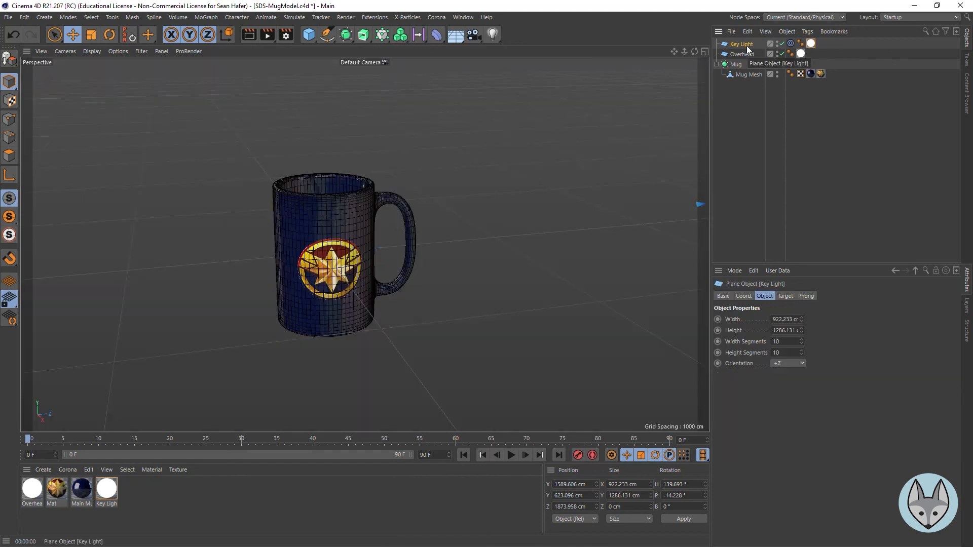
{"action": "key", "text": "ctrl+c"}
{"action": "key", "text": "ctrl+v"}
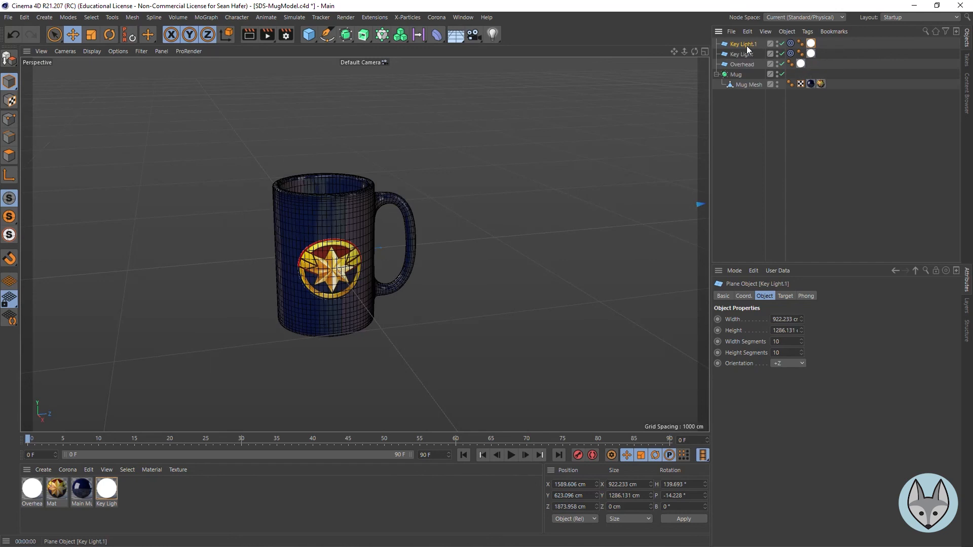
{"action": "double_click", "coordinate": [745, 45]}
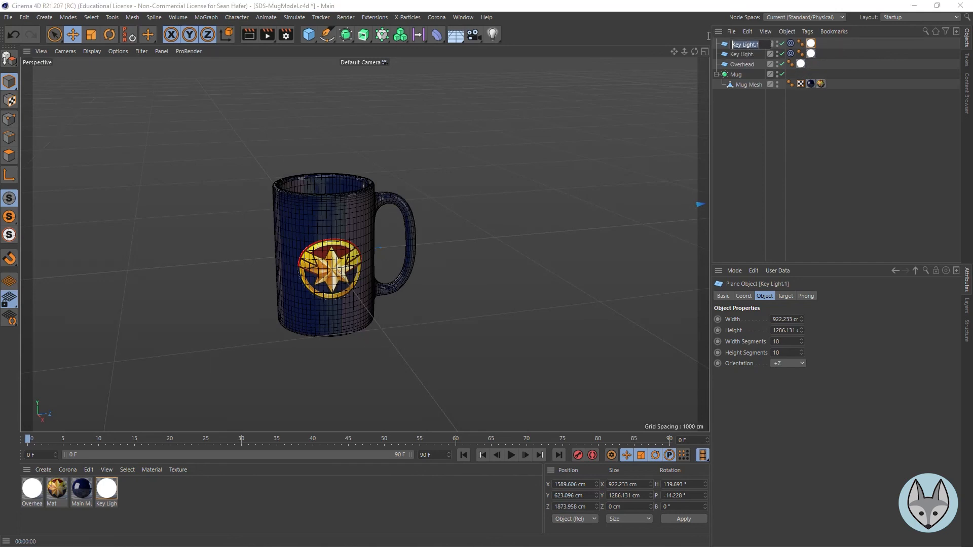
{"action": "type", "text": "Fill Light"}
{"action": "key", "text": "Return"}
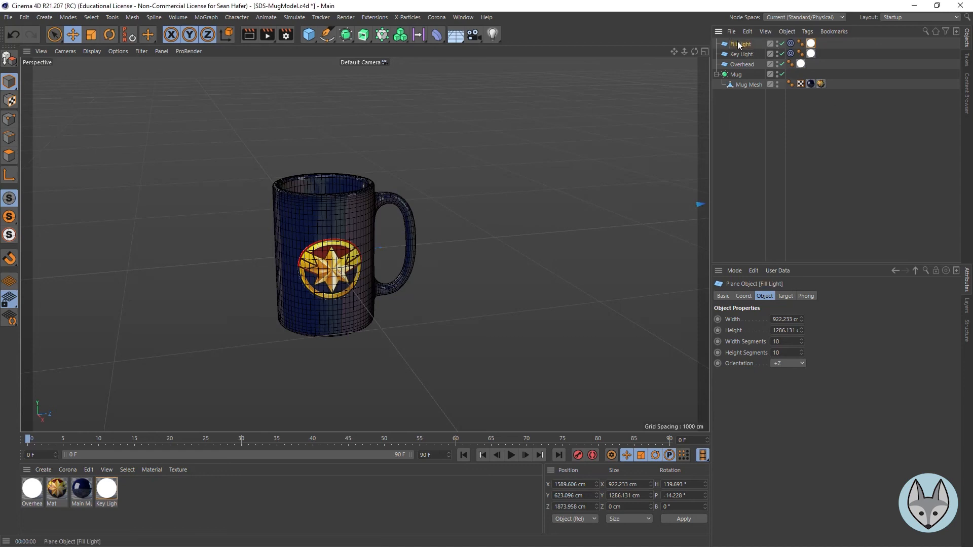
- Move the Fill Light plane opposite the Key Light to about X 737, Y 95, Z -1664 cm and stretch its height to about 3559 cm
{"action": "right_click_drag", "start_coordinate": [674, 52], "coordinate": [598, 52]}
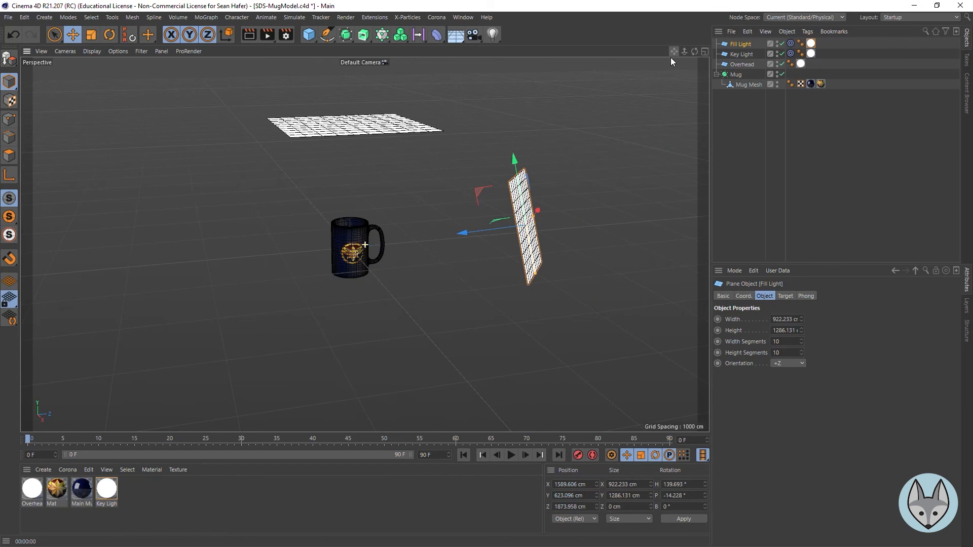
{"action": "left_click_drag", "start_coordinate": [623, 244], "coordinate": [335, 287]}
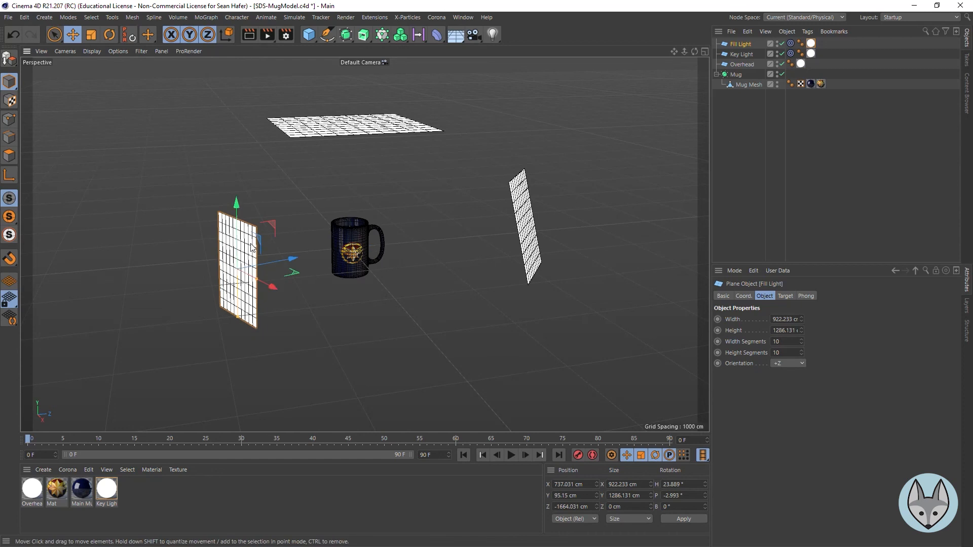
{"action": "left_click_drag", "start_coordinate": [238, 320], "coordinate": [224, 395]}
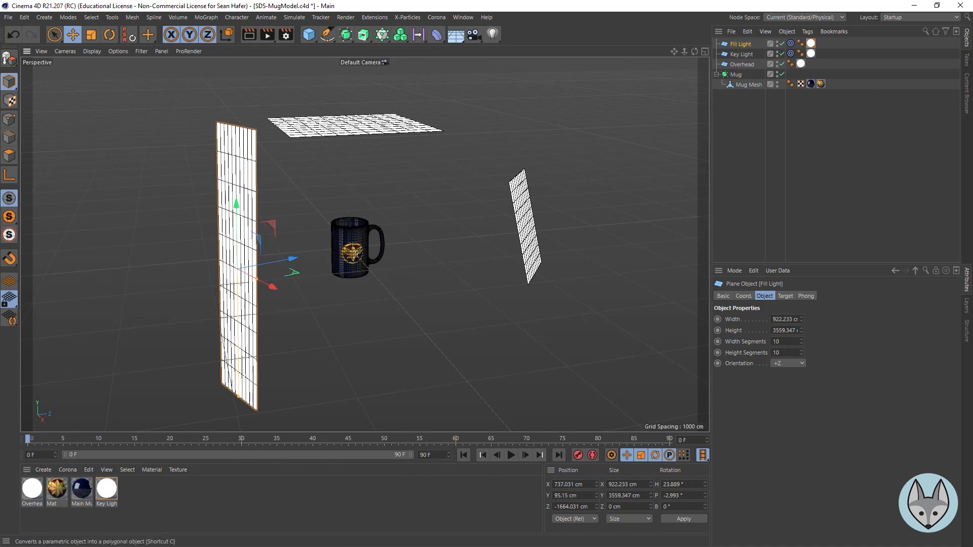
- Replace the Fill Light plane's material with the Overhead Light material and open the Key Ligh material's luminance settings
{"action": "left_click_drag", "start_coordinate": [32, 499], "coordinate": [862, 64]}
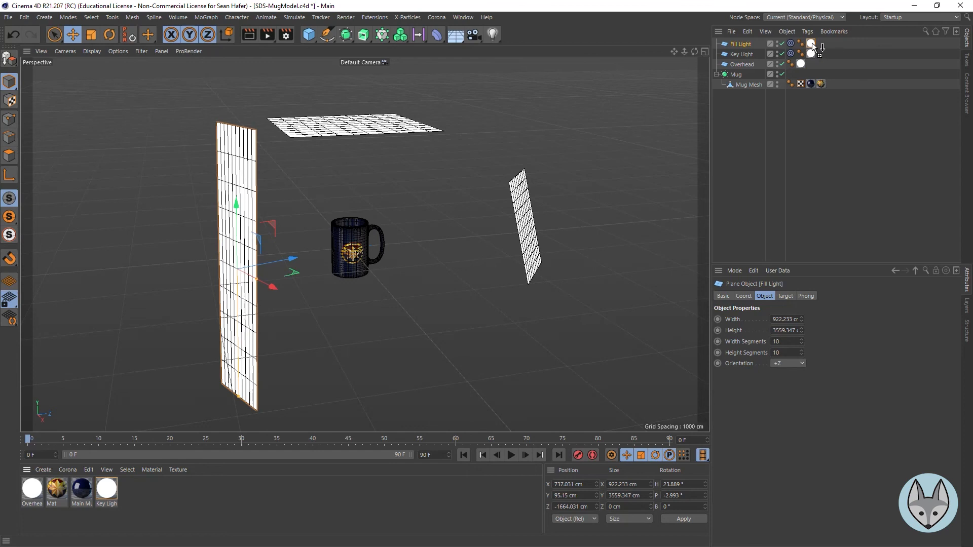
{"action": "mouse_move", "coordinate": [812, 42]}
{"action": "left_mouse_down"}
{"action": "mouse_move", "coordinate": [813, 58]}
{"action": "mouse_move", "coordinate": [810, 42]}
{"action": "left_mouse_up"}
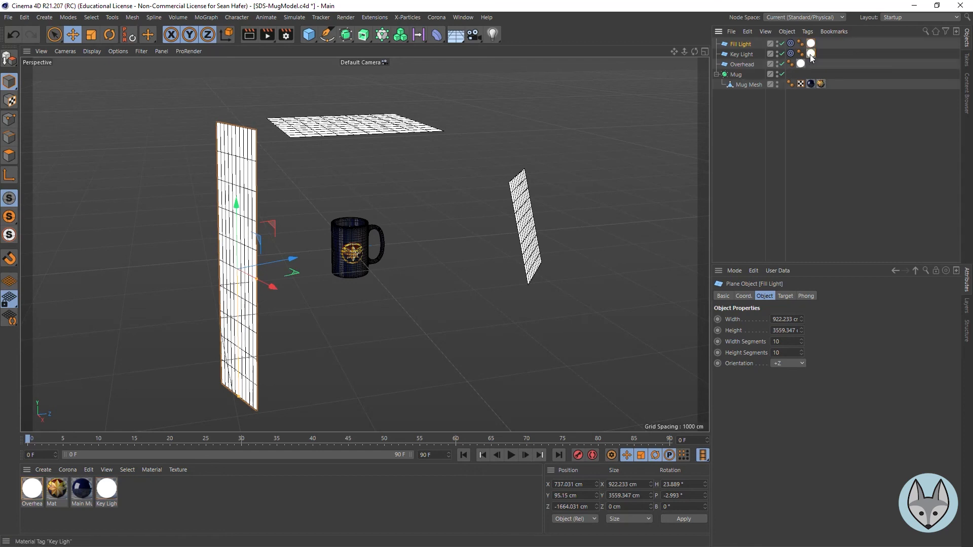
{"action": "left_click", "coordinate": [811, 55]}
{"action": "double_click", "coordinate": [811, 53]}
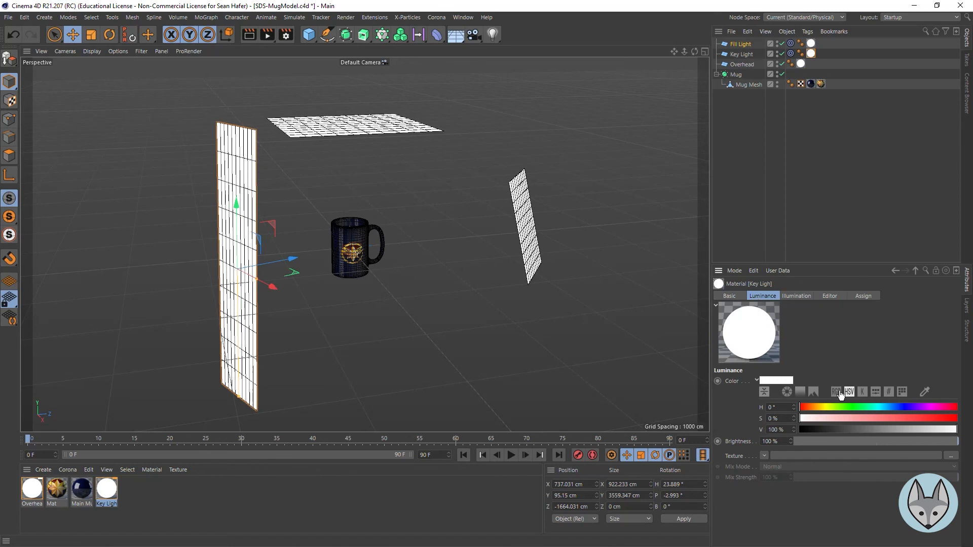
- Set the Key Ligh material's luminance brightness to 200 % and test-render the Perspective view
{"action": "double_click", "coordinate": [781, 442]}
{"action": "type", "text": "200"}
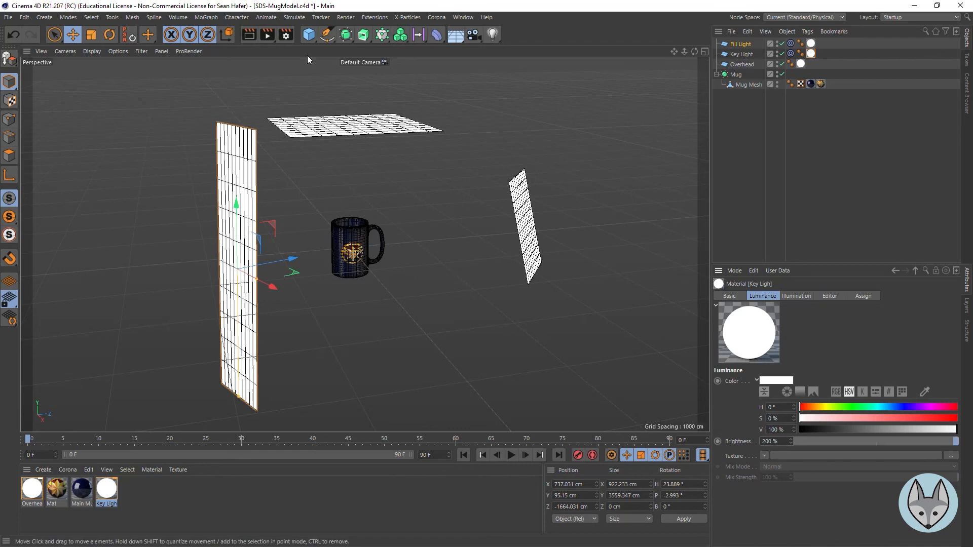
{"action": "left_click", "coordinate": [249, 34]}
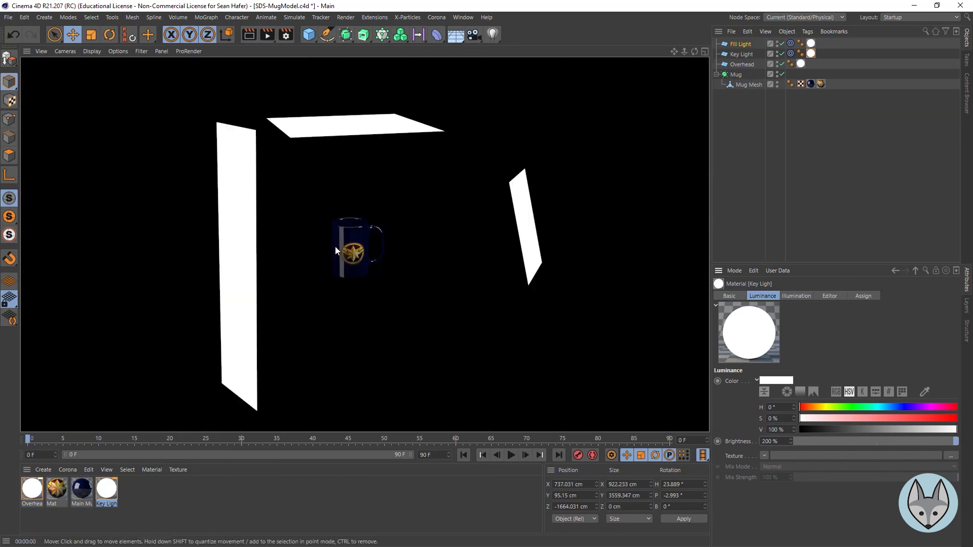
- Enlarge the Key Light plane to about 2586 by 2595 cm and test-render the scene
{"action": "left_click", "coordinate": [539, 261]}
{"action": "left_click_drag", "start_coordinate": [536, 278], "coordinate": [549, 325]}
{"action": "left_click_drag", "start_coordinate": [536, 216], "coordinate": [549, 206]}
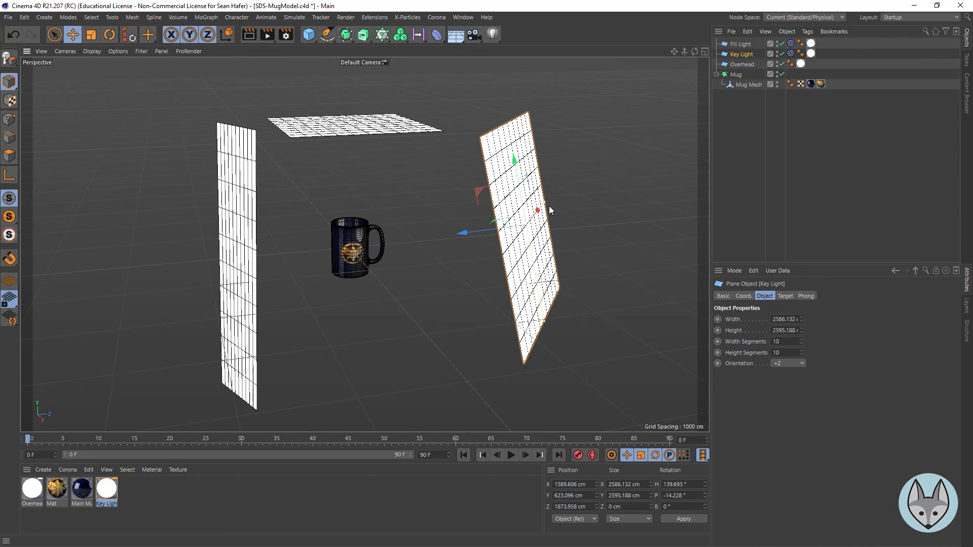
{"action": "left_click", "coordinate": [249, 35]}
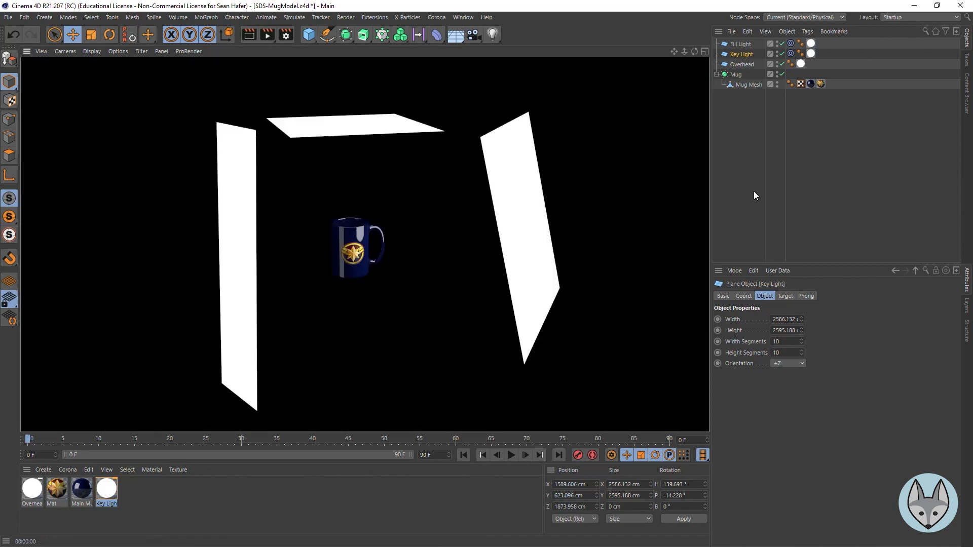
- Lower the Key Light plane to about X 1709, Y -23, Z 2015 cm and test-render the scene
{"action": "left_click", "coordinate": [521, 205]}
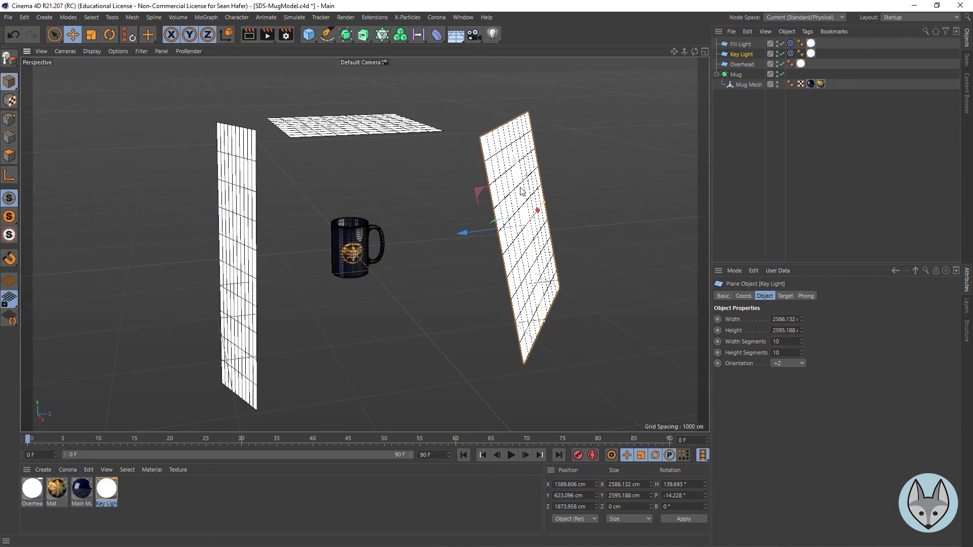
{"action": "left_click_drag", "start_coordinate": [522, 191], "coordinate": [526, 243]}
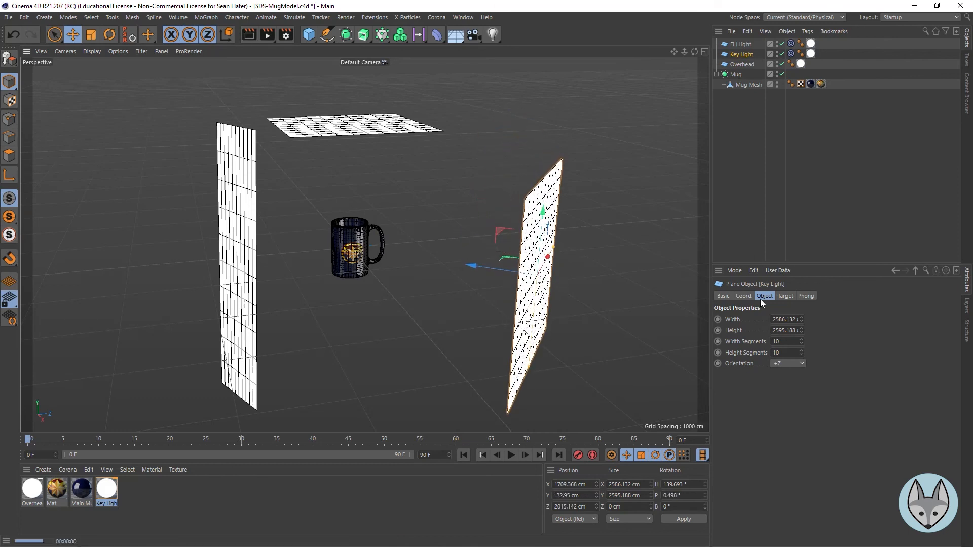
{"action": "left_click", "coordinate": [249, 34]}
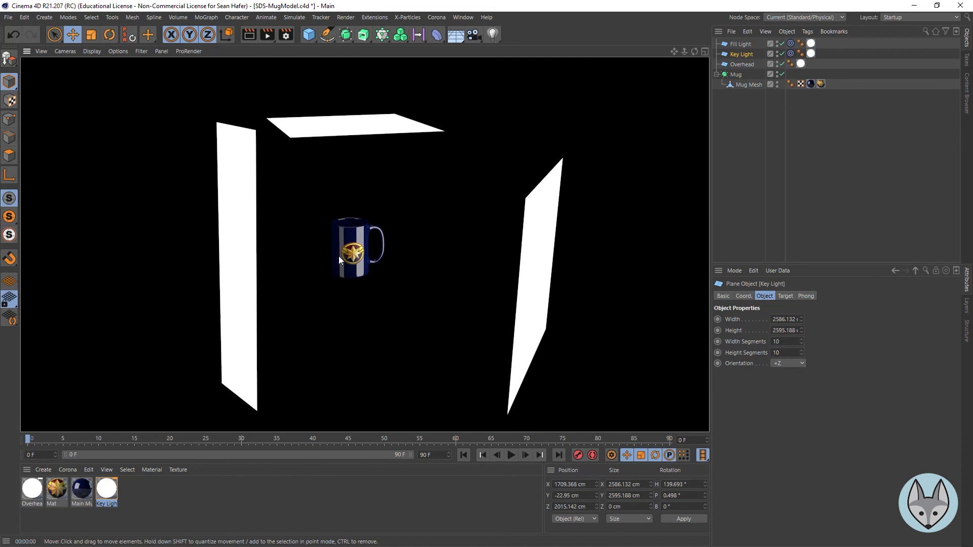
- Test-render the mug in the Perspective view from a closer, nearly level angle
{"action": "left_click", "coordinate": [236, 317]}
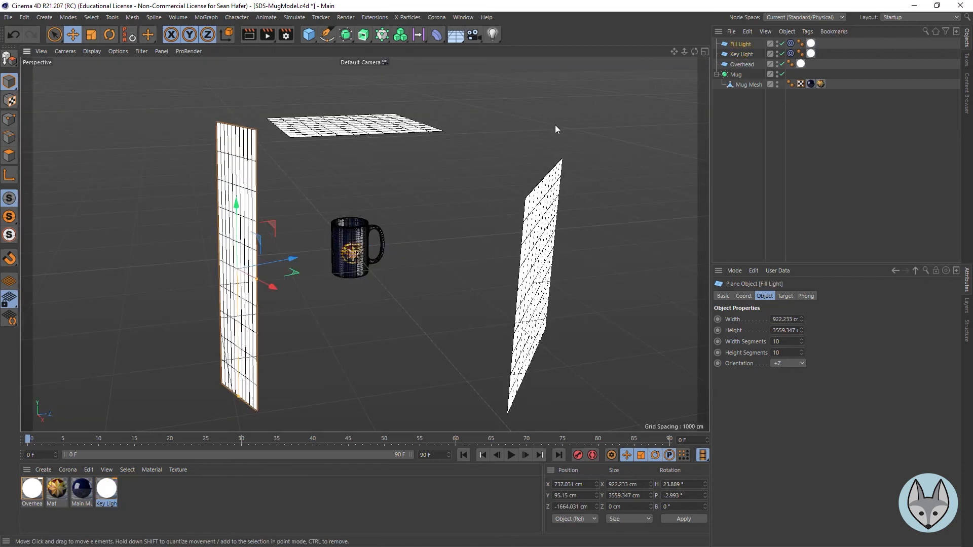
{"action": "left_click_drag", "start_coordinate": [690, 51], "coordinate": [694, 33]}
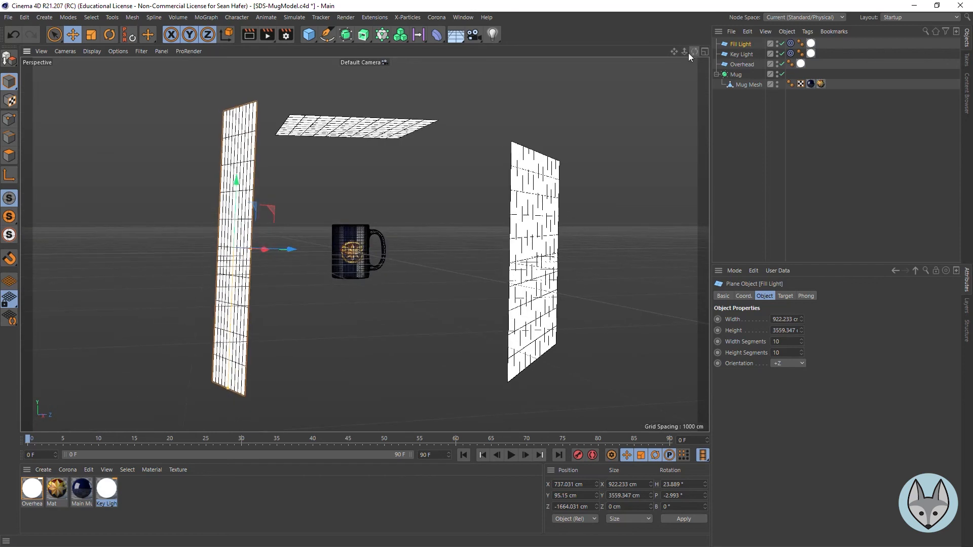
{"action": "right_click_drag", "start_coordinate": [672, 52], "coordinate": [710, 53]}
{"action": "left_click_drag", "start_coordinate": [672, 51], "coordinate": [652, 40]}
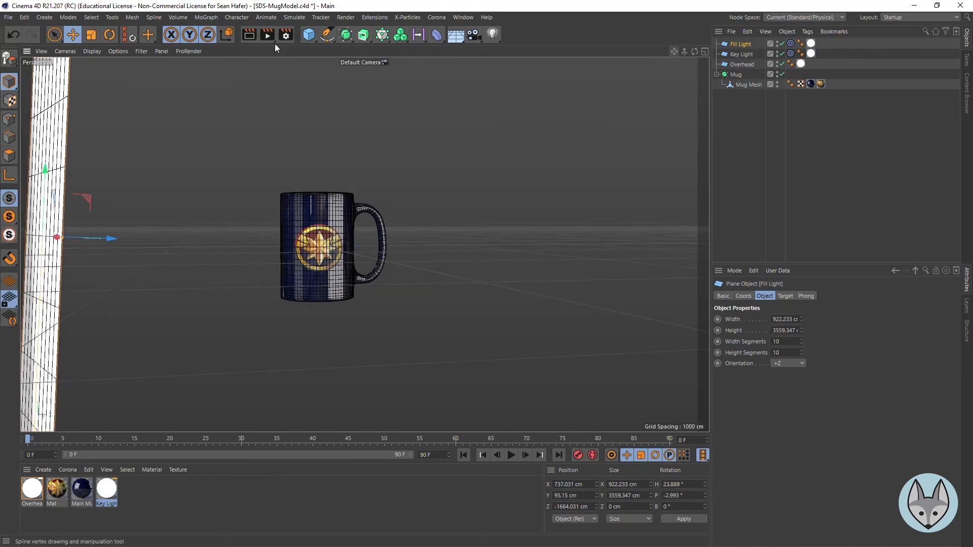
{"action": "left_click", "coordinate": [248, 36]}
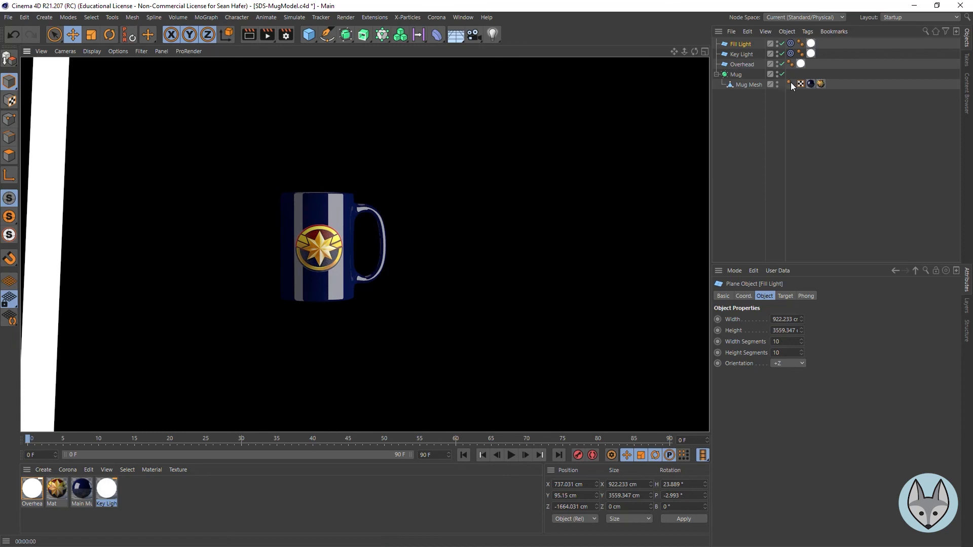
- Add a Compositing tag to the Fill Light, Key Light and Overhead planes together
{"action": "left_click", "coordinate": [744, 45]}
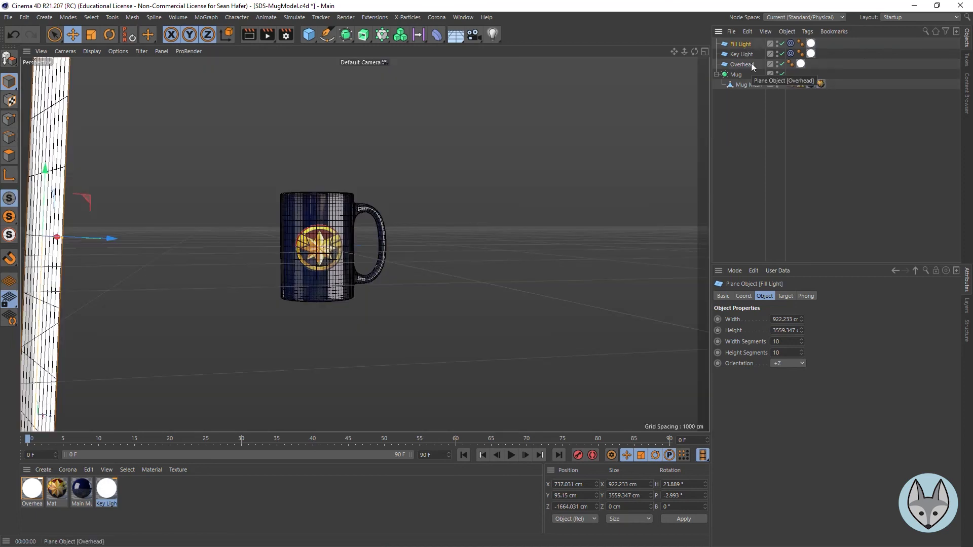
{"action": "left_click", "coordinate": [751, 64], "text": "shift"}
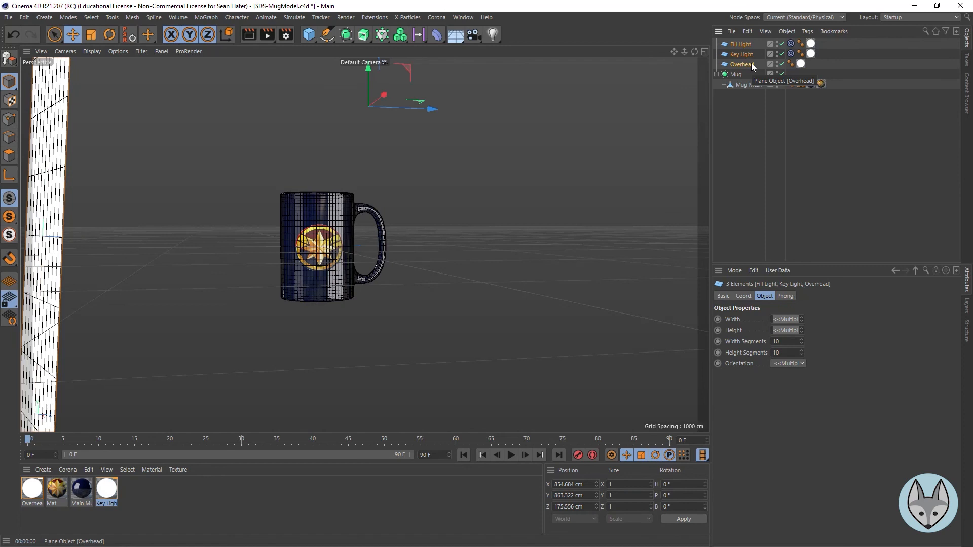
{"action": "right_click", "coordinate": [751, 63]}
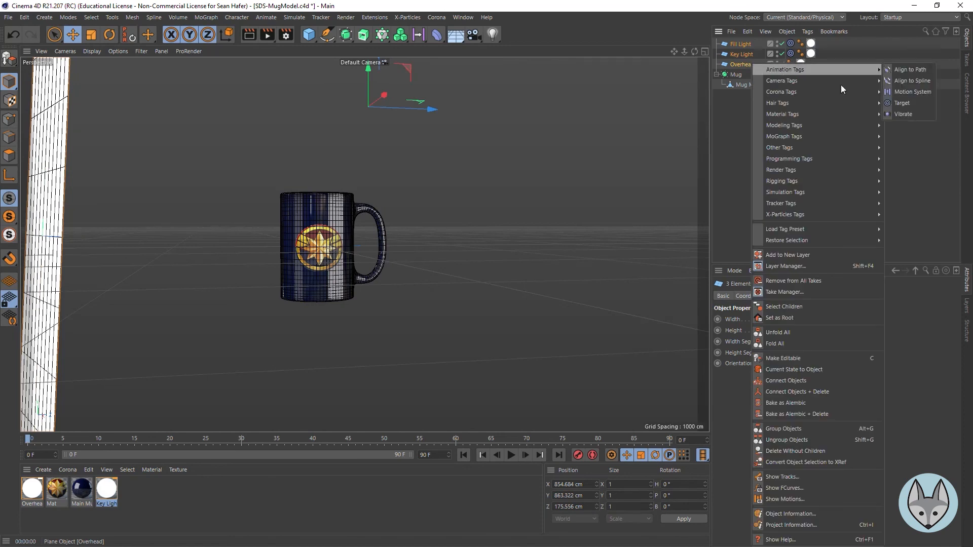
{"action": "mouse_move", "coordinate": [802, 171]}
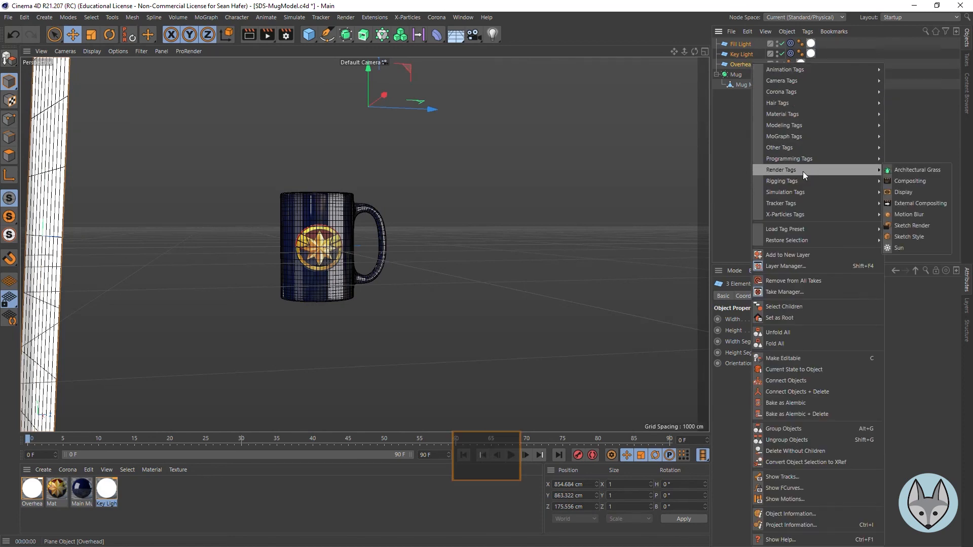
{"action": "left_click", "coordinate": [933, 184]}
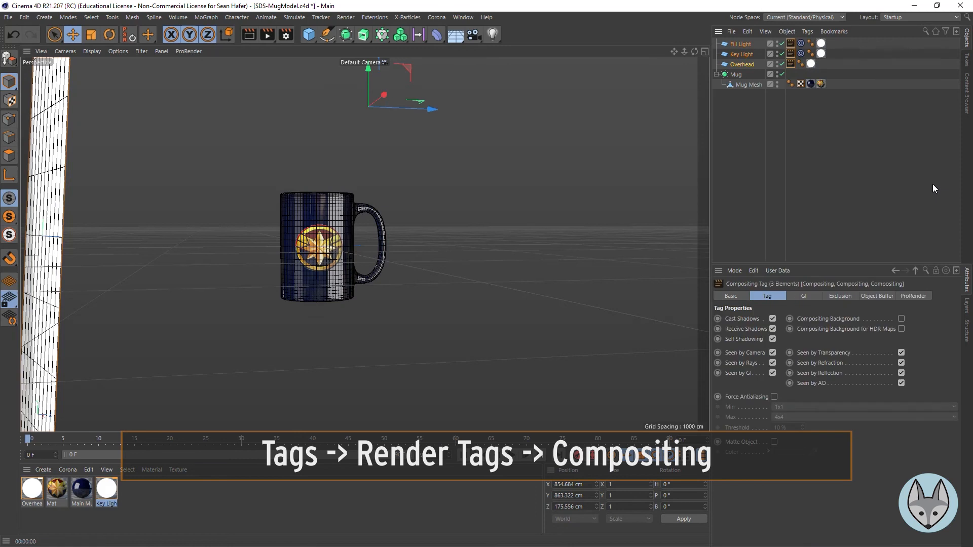
- Turn off Seen by Camera in the Compositing tags of all three light planes and test-render the mug
{"action": "left_click", "coordinate": [792, 55]}
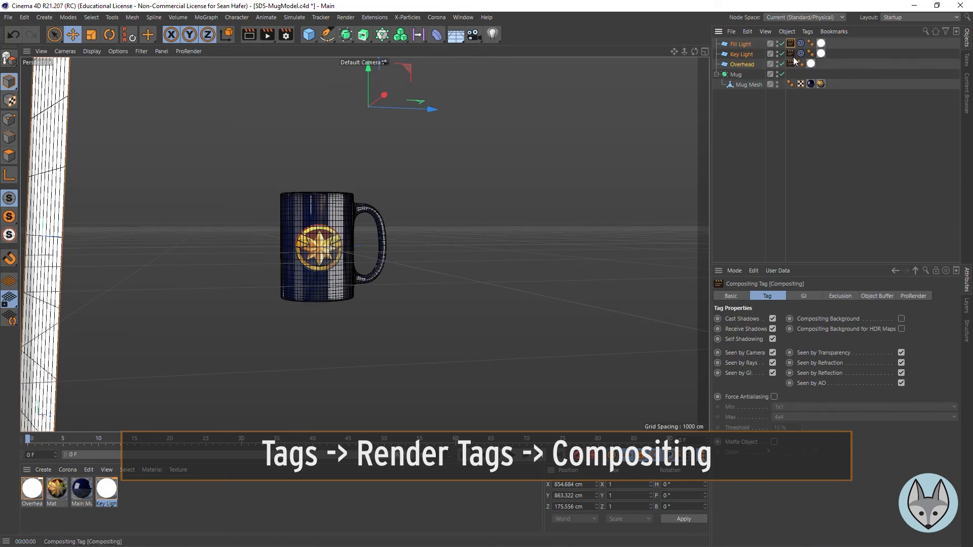
{"action": "left_click", "coordinate": [791, 55], "text": "shift"}
{"action": "left_click", "coordinate": [791, 65], "text": "shift"}
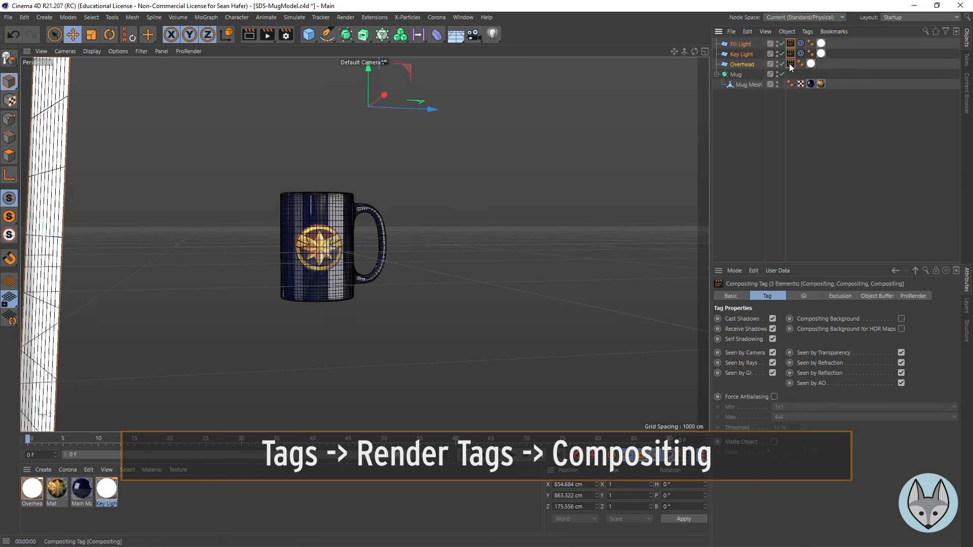
{"action": "left_click", "coordinate": [773, 353]}
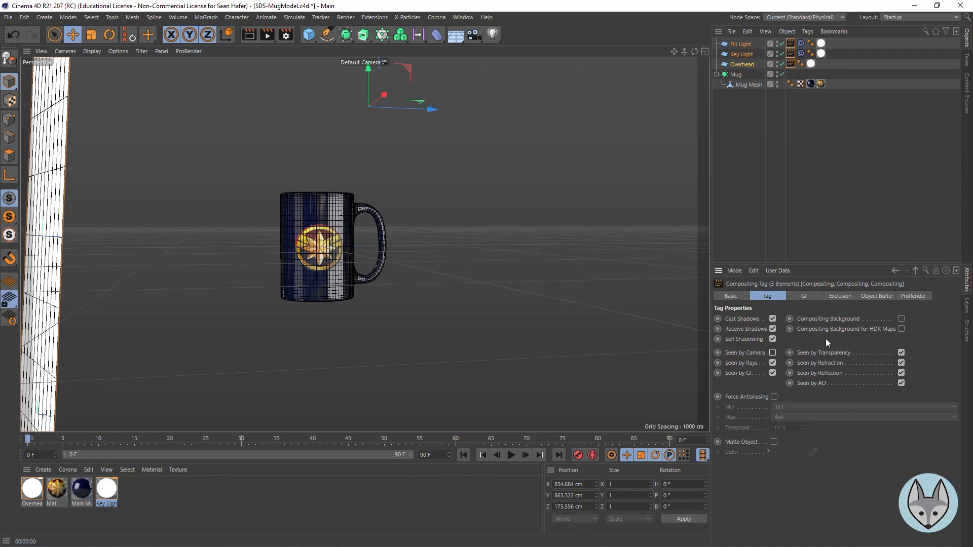
{"action": "left_click", "coordinate": [248, 36]}
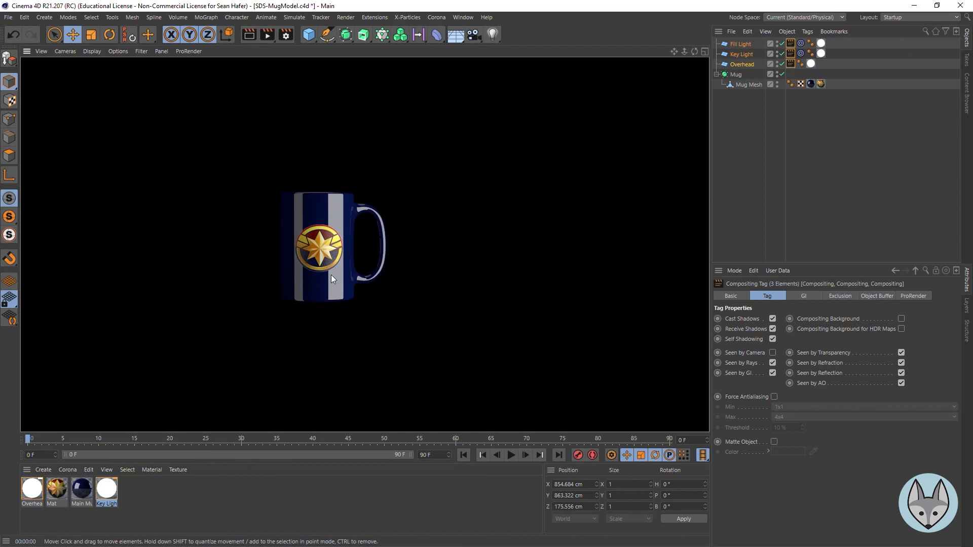
- Move the Fill Light plane in the Top view to about X -1200, Z -1768 cm and test-render the Perspective view
{"action": "left_click", "coordinate": [704, 51]}
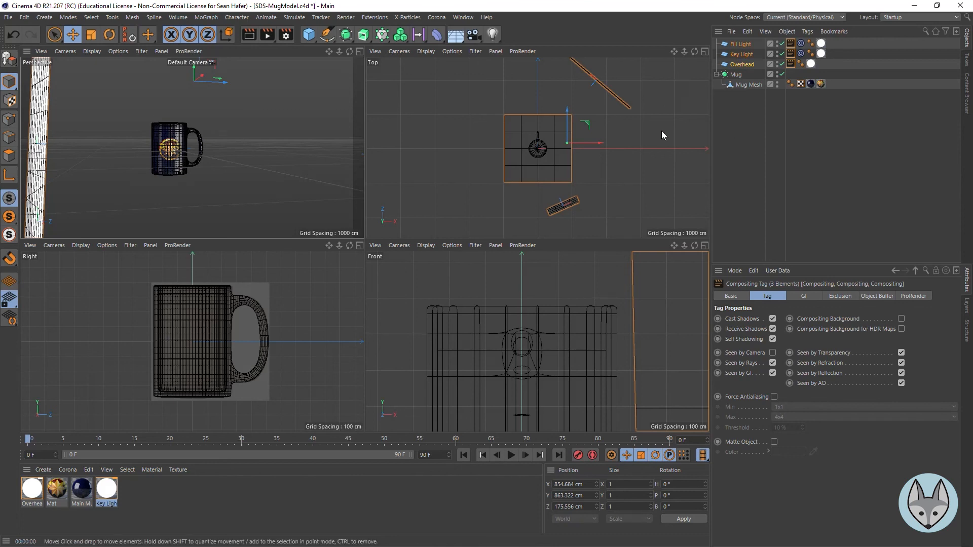
{"action": "left_click", "coordinate": [741, 44]}
{"action": "left_click_drag", "start_coordinate": [657, 190], "coordinate": [593, 187]}
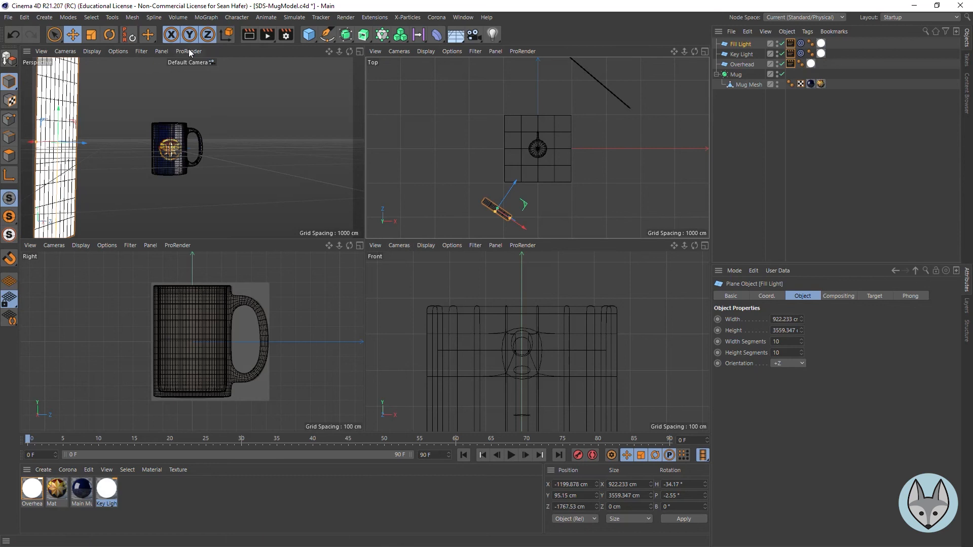
{"action": "left_click", "coordinate": [249, 35]}
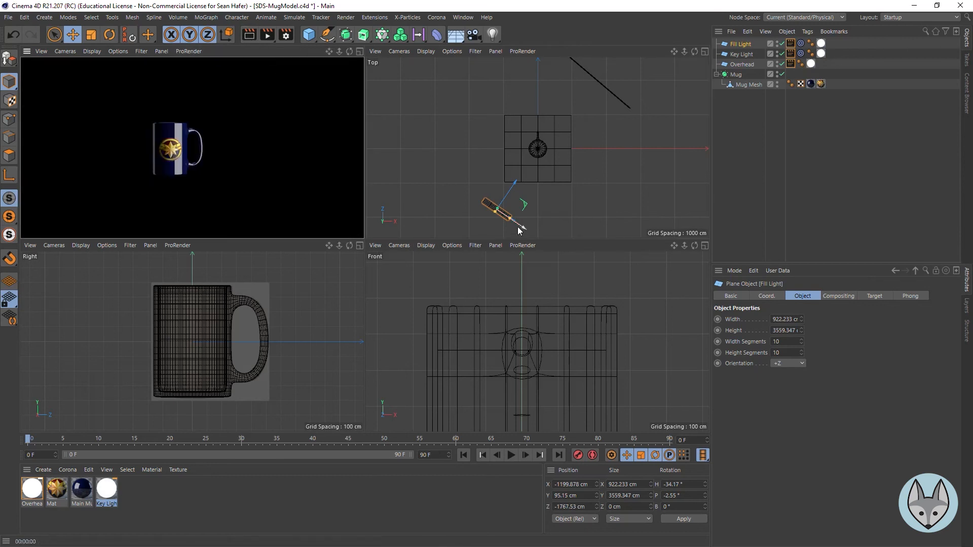
- Move the Fill Light plane closer to the mug, to about X -821, Y 65, Z -1210 cm, and test-render the Perspective view
{"action": "left_click_drag", "start_coordinate": [516, 181], "coordinate": [531, 168]}
{"action": "left_click", "coordinate": [252, 35]}
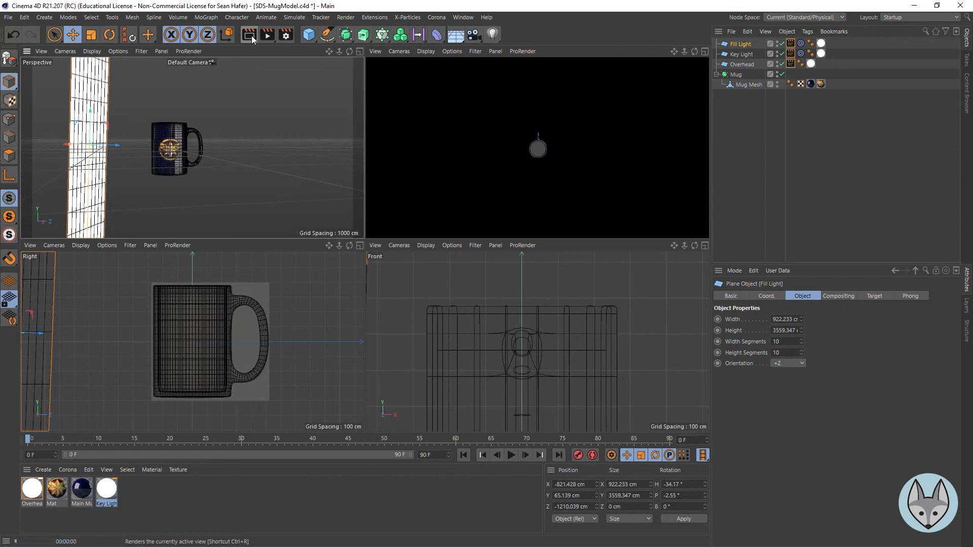
{"action": "left_click", "coordinate": [252, 35]}
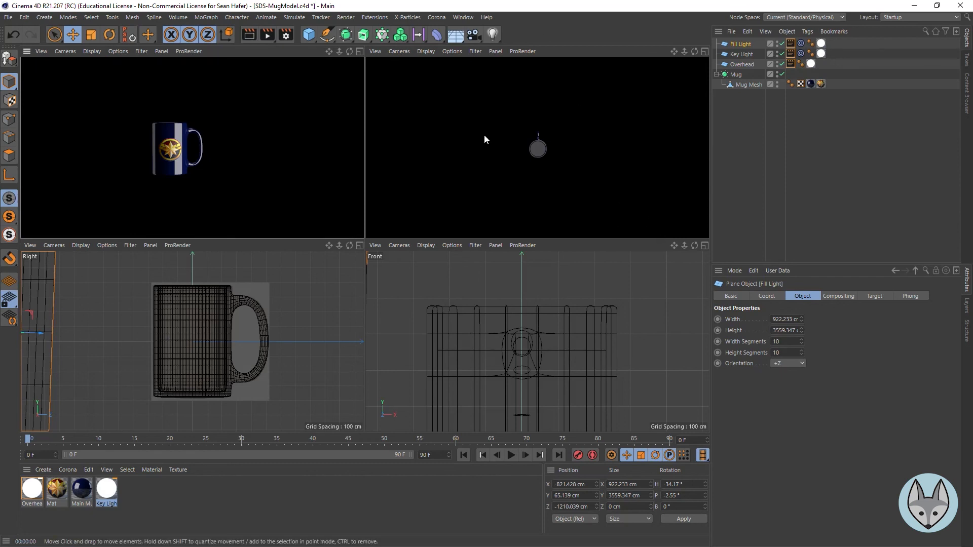
- Move the Key Light plane in the Top view to about X 1340, Z 2754 cm and test-render the Perspective view
{"action": "left_click", "coordinate": [745, 54]}
{"action": "left_click_drag", "start_coordinate": [656, 130], "coordinate": [643, 106]}
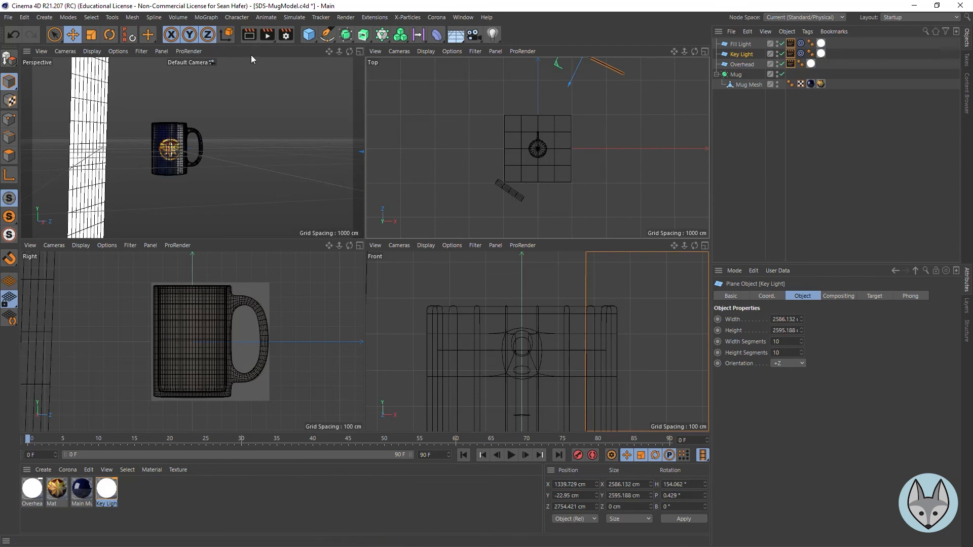
{"action": "left_click", "coordinate": [249, 35]}
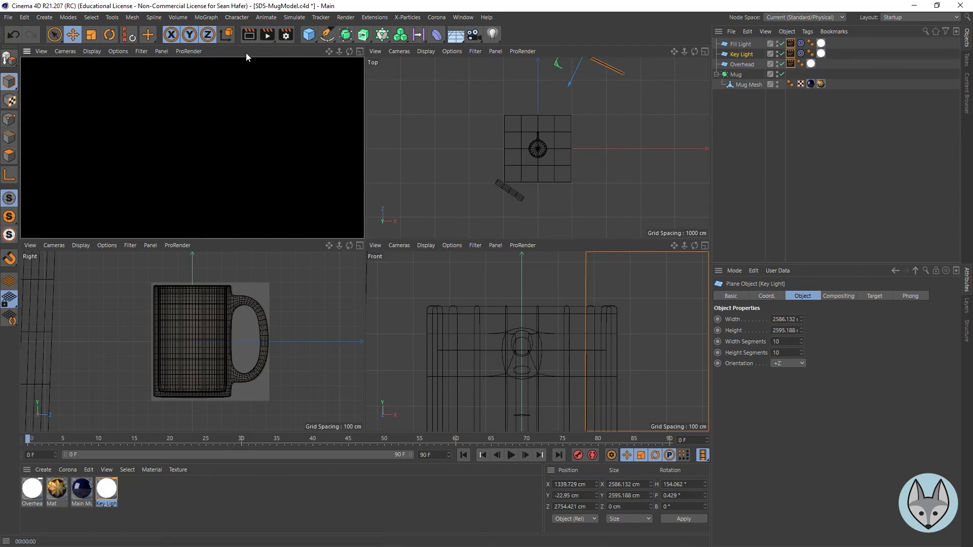
{"action": "left_click", "coordinate": [252, 37]}
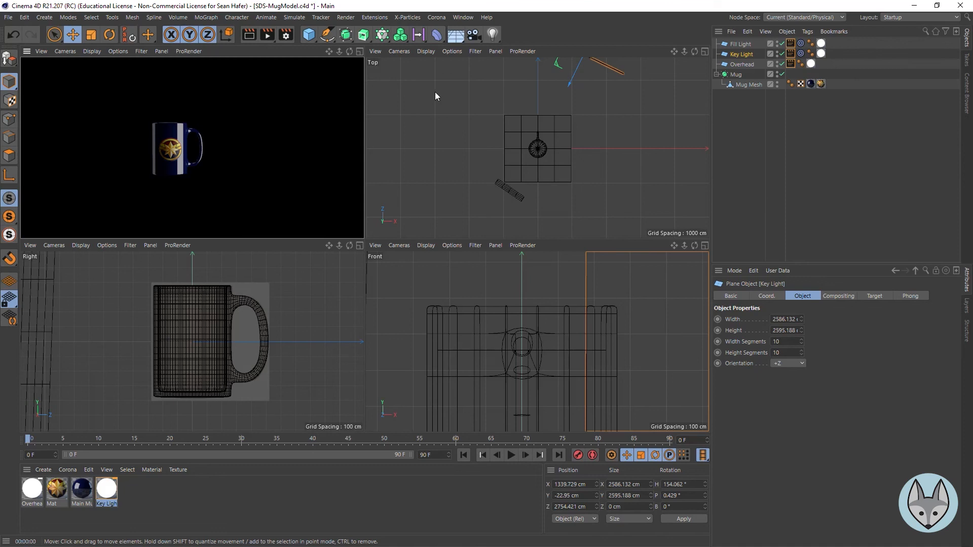
- Frame the mug closer in the Perspective view and examine the Key Ligh material's luminance, editor and illumination settings
{"action": "mouse_move", "coordinate": [339, 52]}
{"action": "left_mouse_down"}
{"action": "mouse_move", "coordinate": [368, 52]}
{"action": "mouse_move", "coordinate": [377, 66]}
{"action": "mouse_move", "coordinate": [358, 56]}
{"action": "left_mouse_up"}
{"action": "right_click_drag", "start_coordinate": [328, 52], "coordinate": [356, 52]}
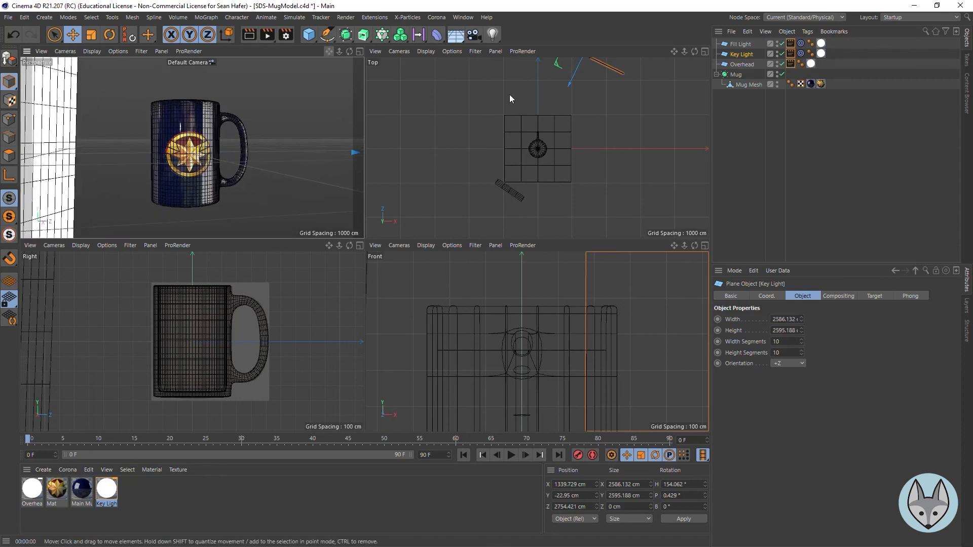
{"action": "left_click", "coordinate": [821, 54]}
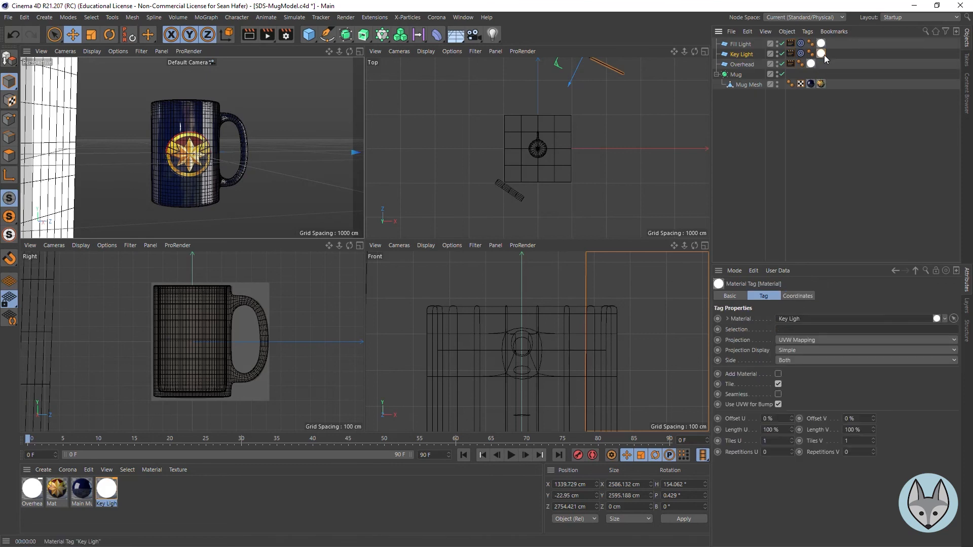
{"action": "double_click", "coordinate": [824, 54]}
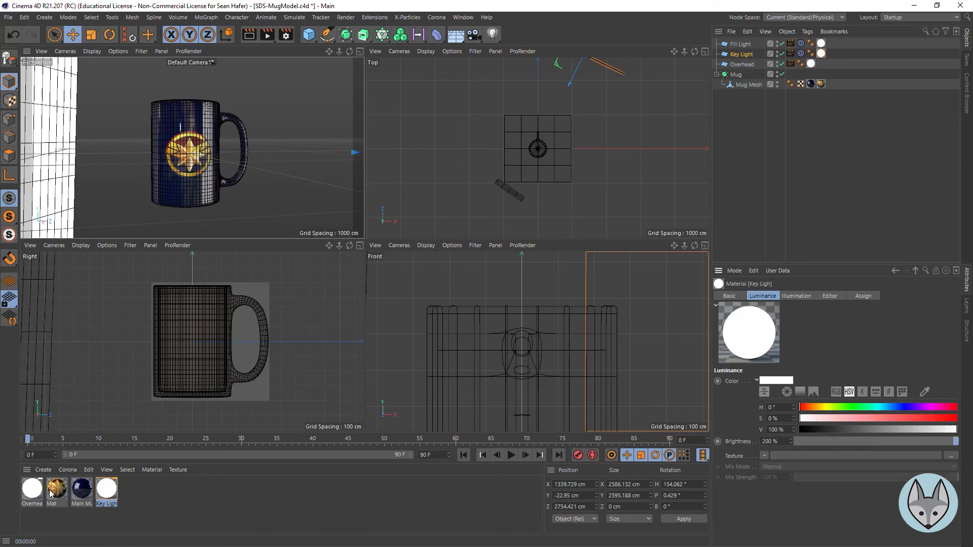
{"action": "left_click", "coordinate": [829, 294]}
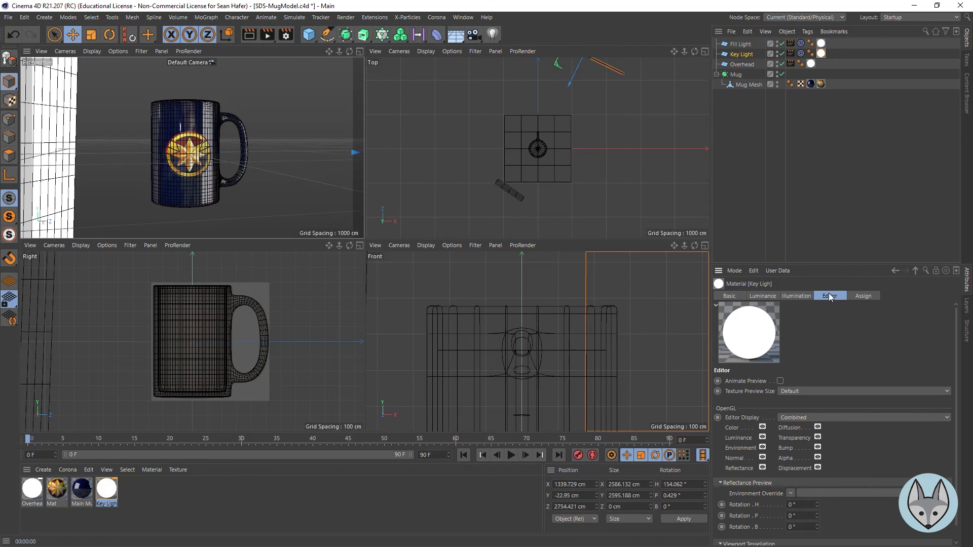
{"action": "left_click", "coordinate": [794, 297]}
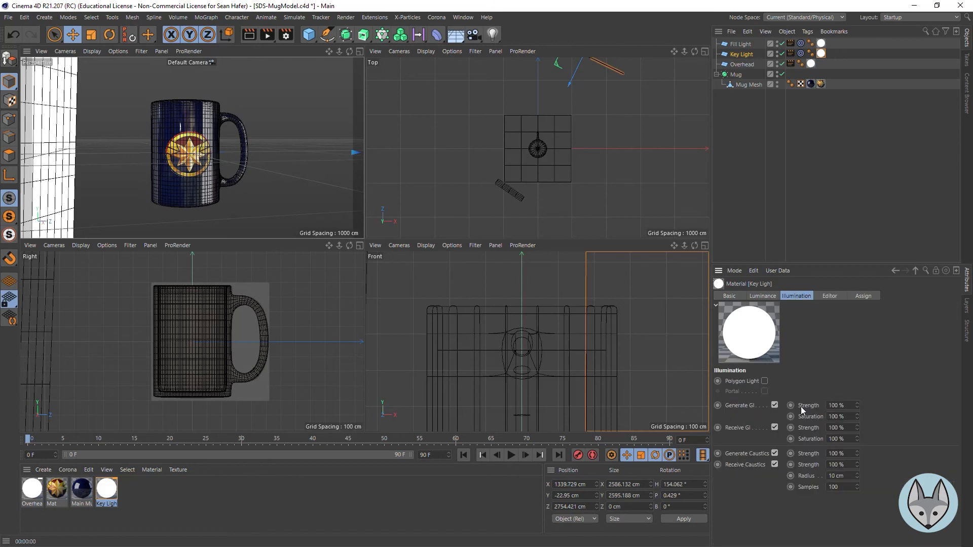
- Switch the renderer to Physical with Medium sampling quality and test-render the Perspective view
{"action": "left_click", "coordinate": [808, 184]}
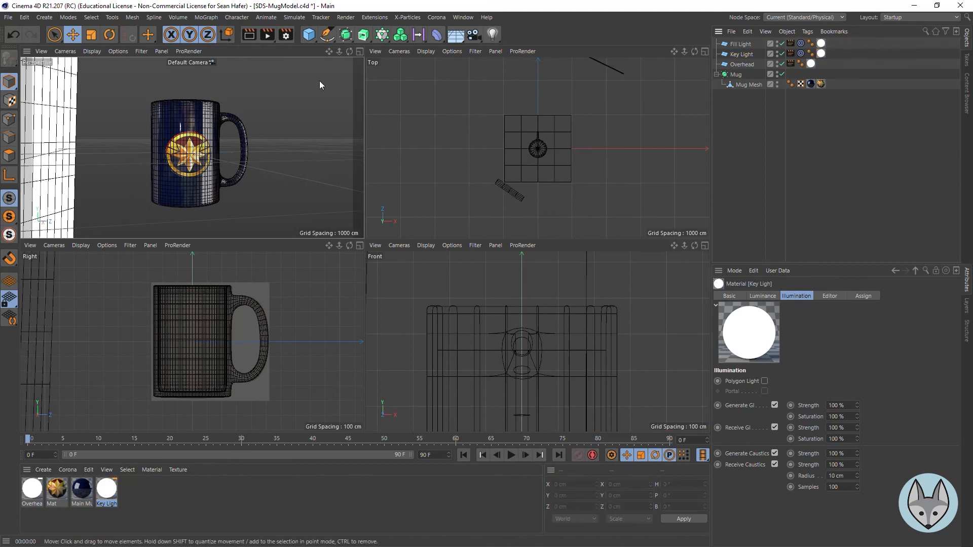
{"action": "left_click", "coordinate": [285, 35]}
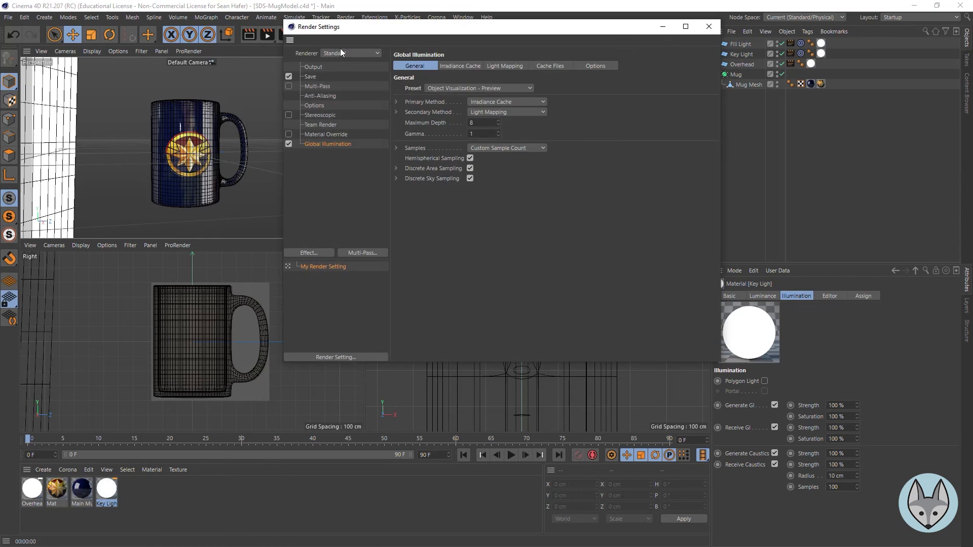
{"action": "left_click", "coordinate": [359, 52]}
{"action": "left_click", "coordinate": [351, 74]}
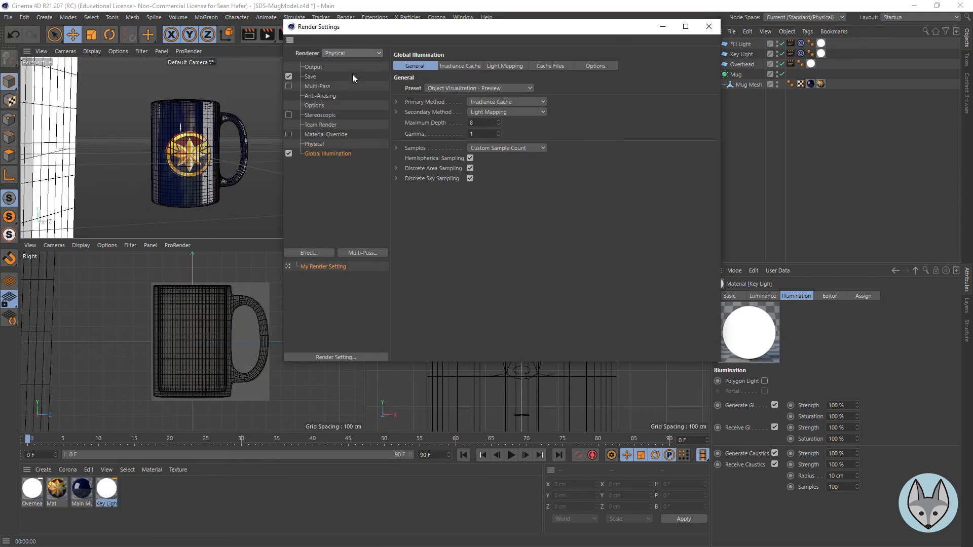
{"action": "left_click", "coordinate": [332, 144]}
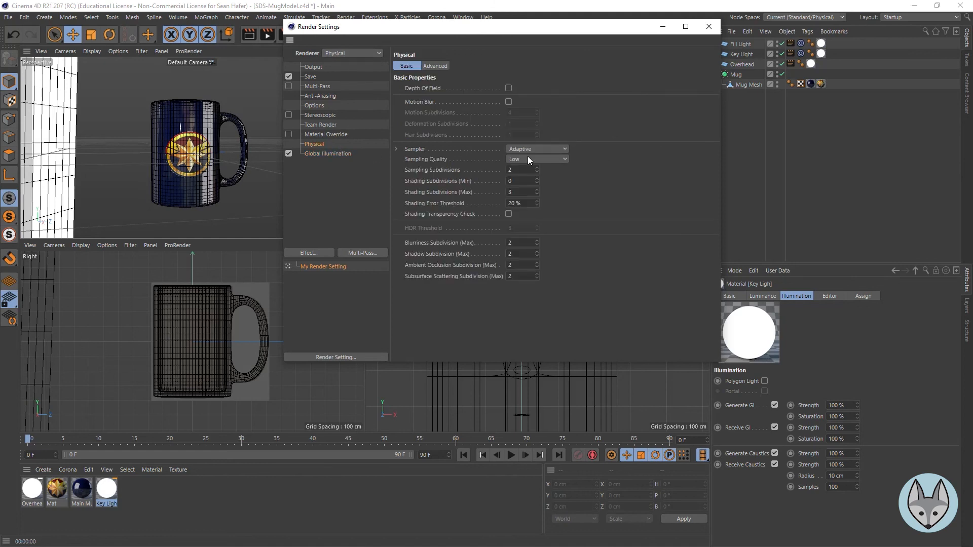
{"action": "left_click", "coordinate": [542, 159]}
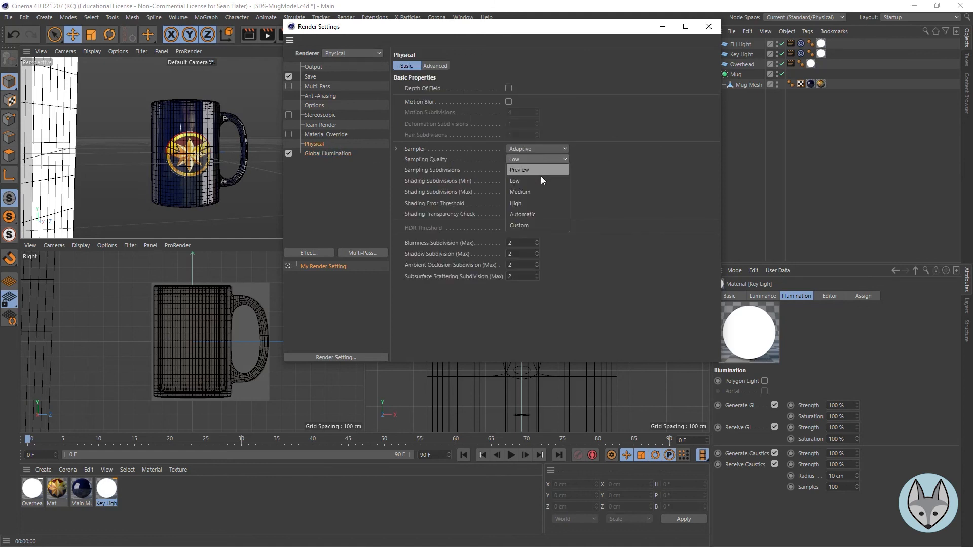
{"action": "left_click", "coordinate": [539, 193]}
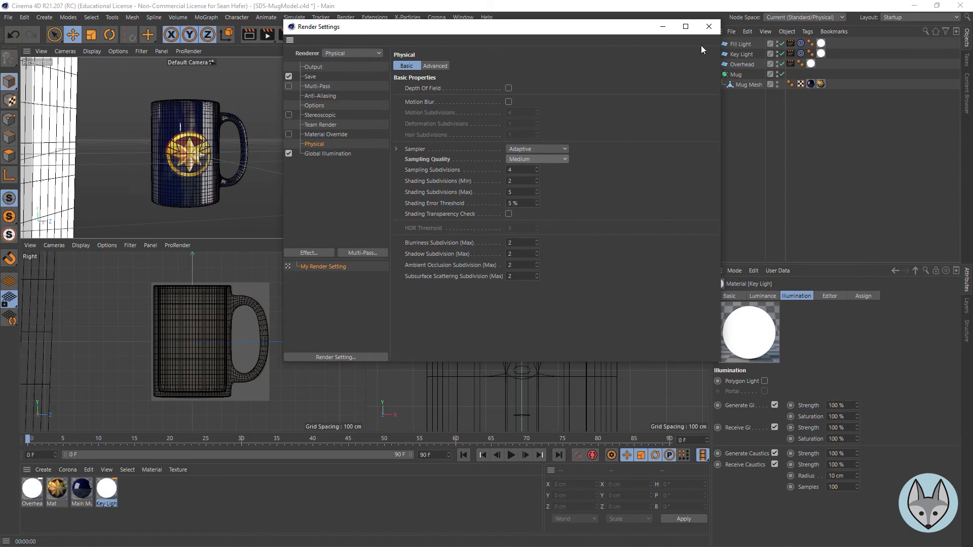
{"action": "left_click", "coordinate": [709, 27]}
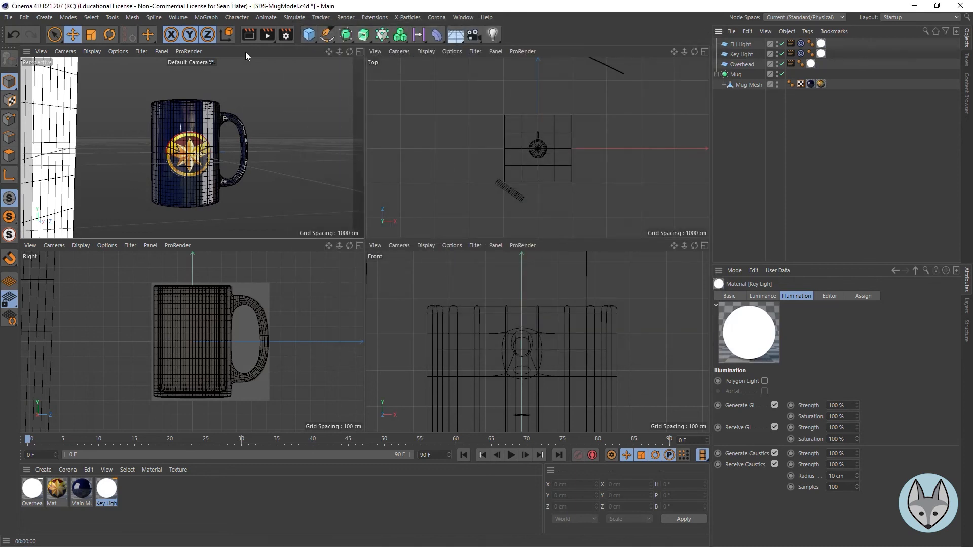
{"action": "left_click", "coordinate": [250, 35]}
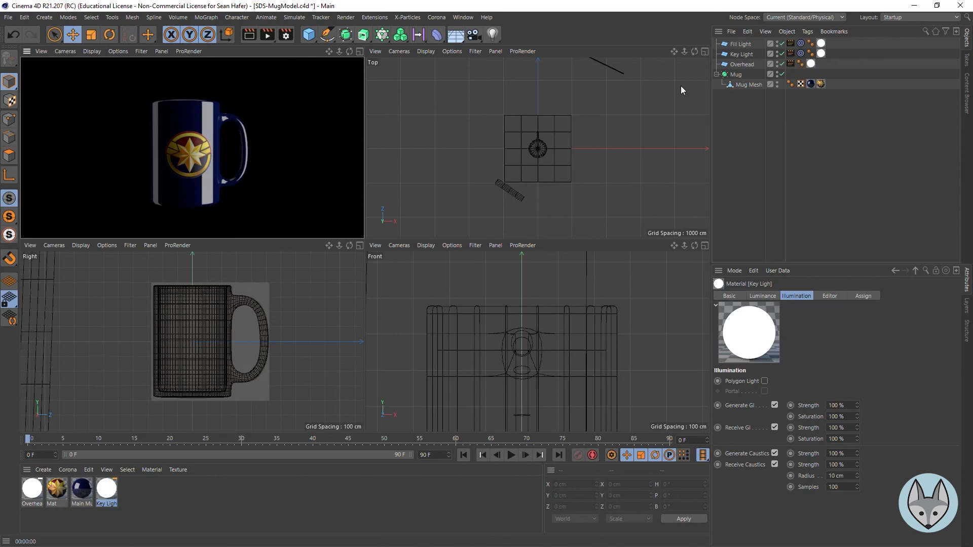
- Add a camera from the current Perspective view, look through it, and test-render the view
{"action": "left_click", "coordinate": [478, 35]}
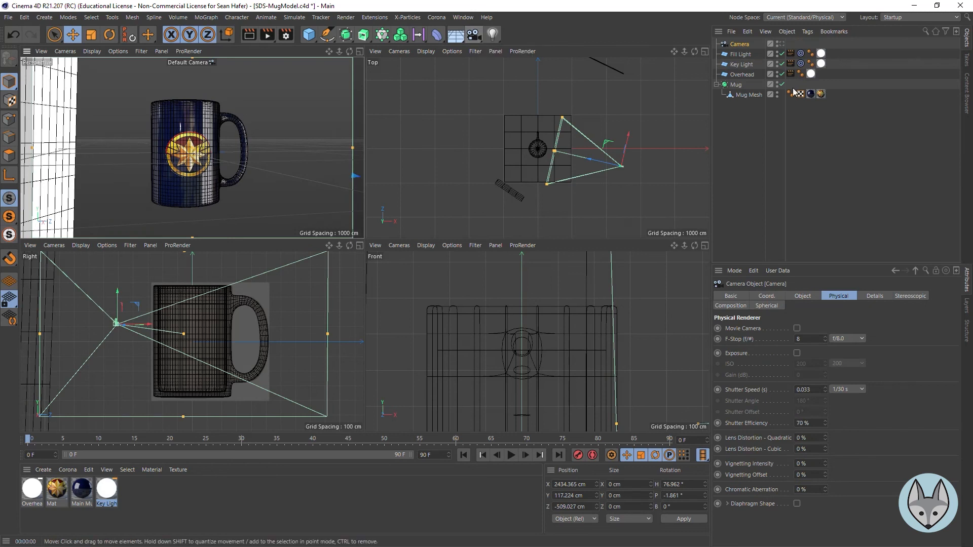
{"action": "left_click", "coordinate": [781, 44]}
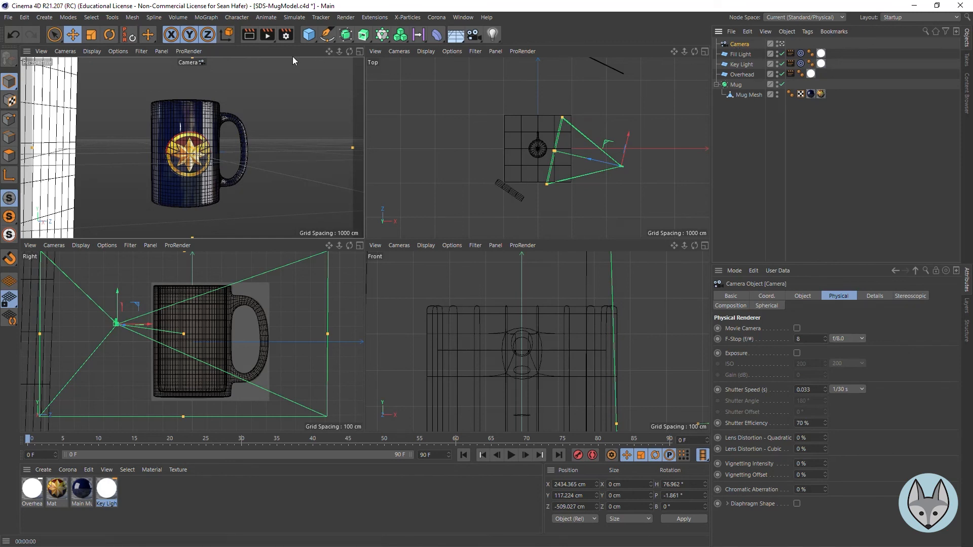
{"action": "left_click", "coordinate": [249, 35]}
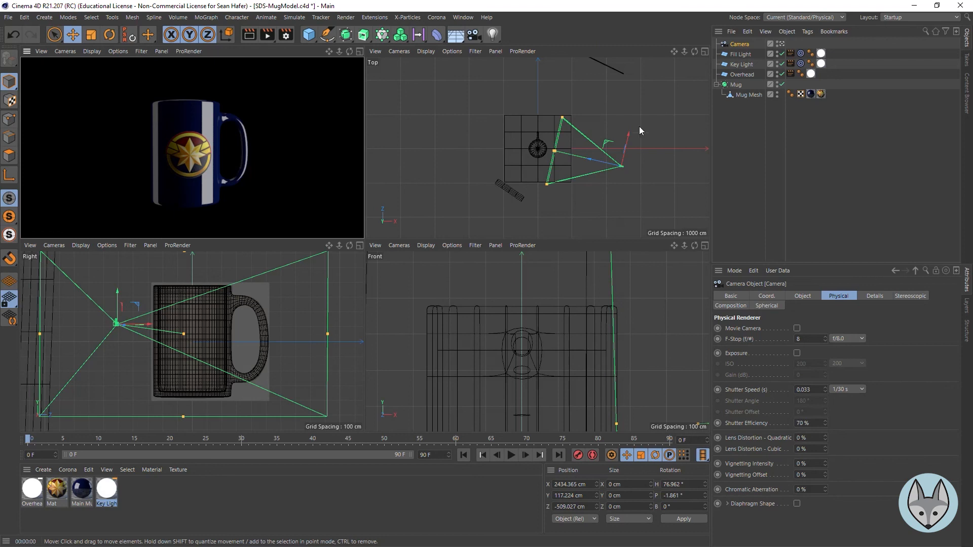
- Enable Exposure in the new camera's physical settings
{"action": "left_click", "coordinate": [740, 45]}
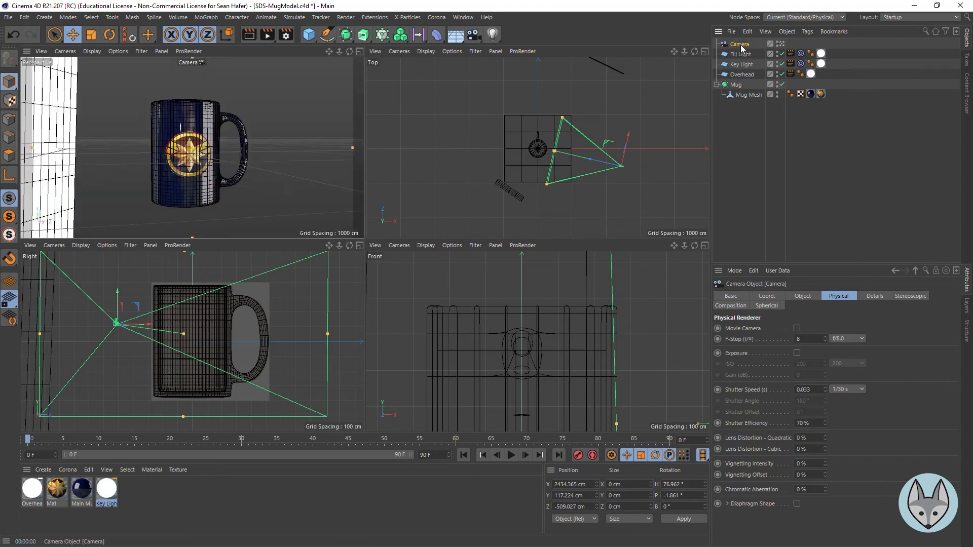
{"action": "left_click", "coordinate": [800, 297]}
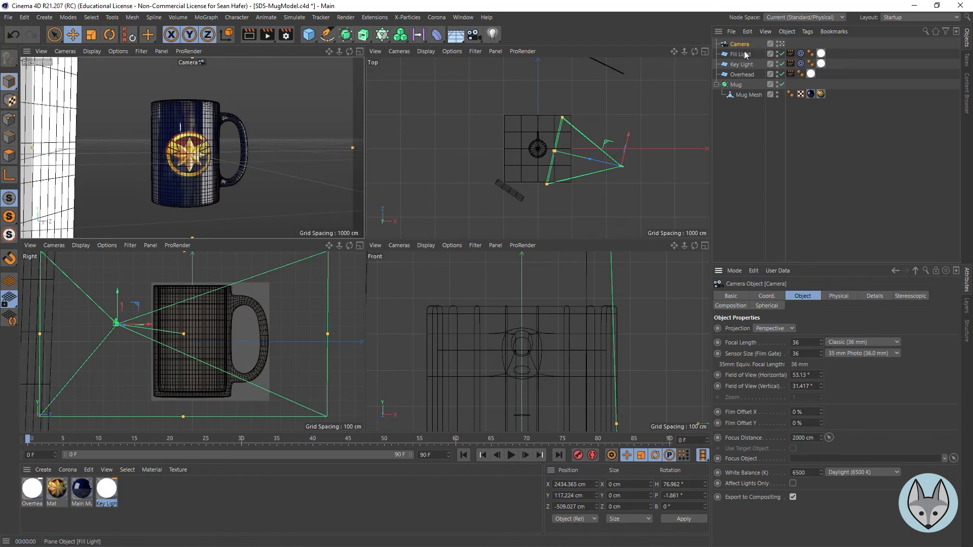
{"action": "left_click", "coordinate": [837, 295]}
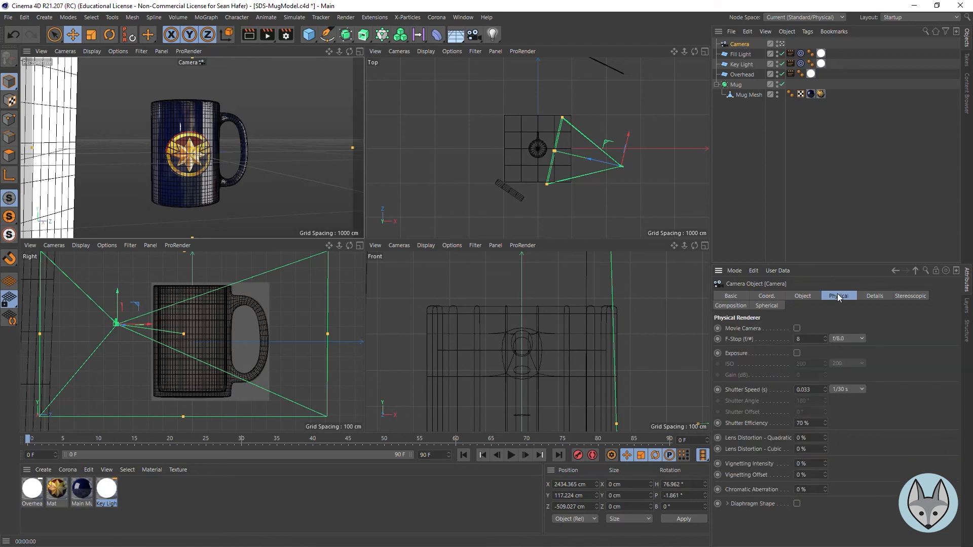
{"action": "left_click", "coordinate": [797, 353]}
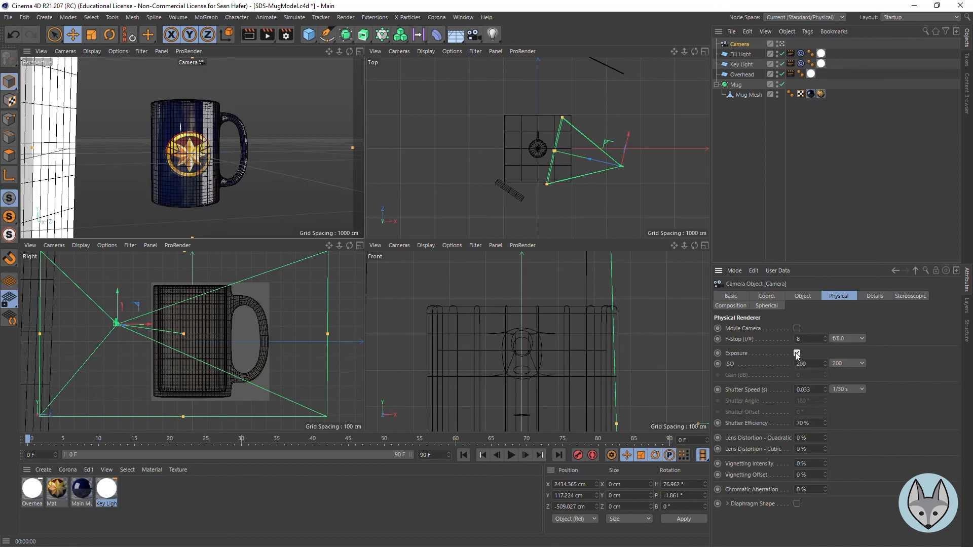
- Start an Interactive Render Region in the camera view and extend it above and below to cover the whole mug
{"action": "left_click", "coordinate": [267, 35]}
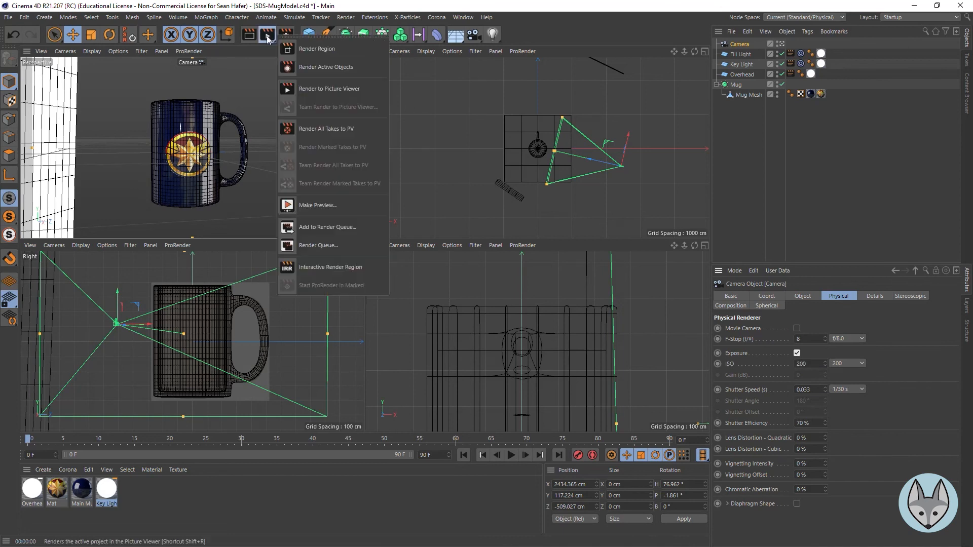
{"action": "left_click", "coordinate": [326, 264]}
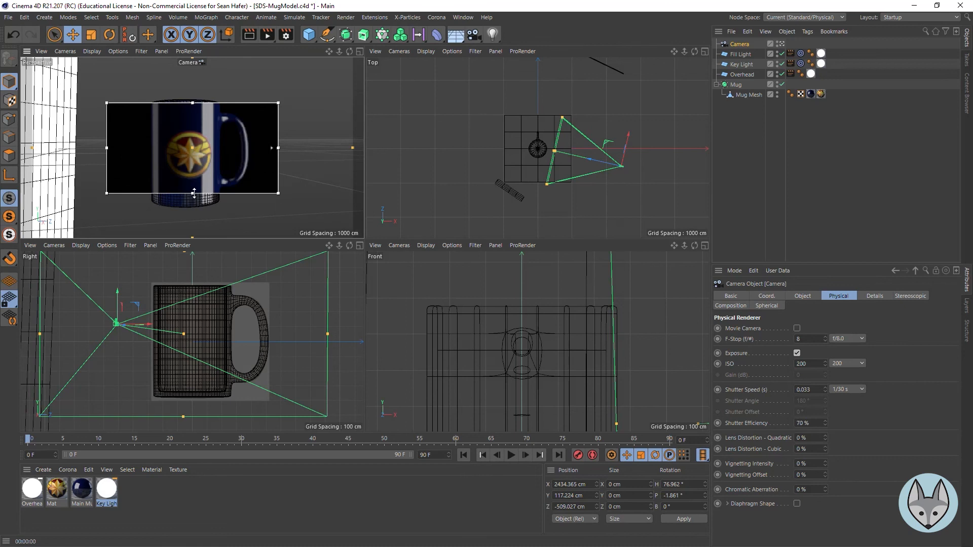
{"action": "left_click_drag", "start_coordinate": [193, 193], "coordinate": [193, 225]}
{"action": "left_click_drag", "start_coordinate": [193, 103], "coordinate": [192, 71]}
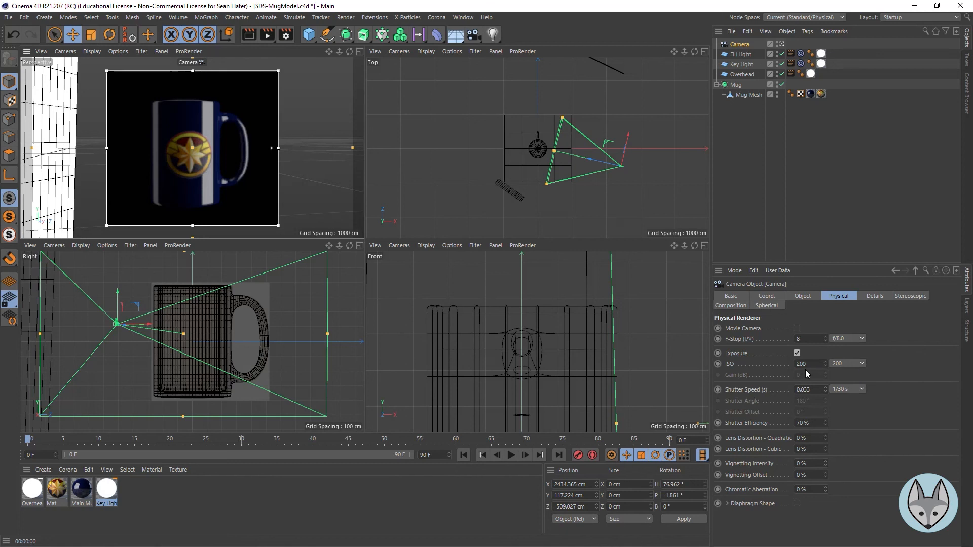
- Raise the camera's ISO to 800 and test-render the camera view
{"action": "left_click", "coordinate": [848, 363]}
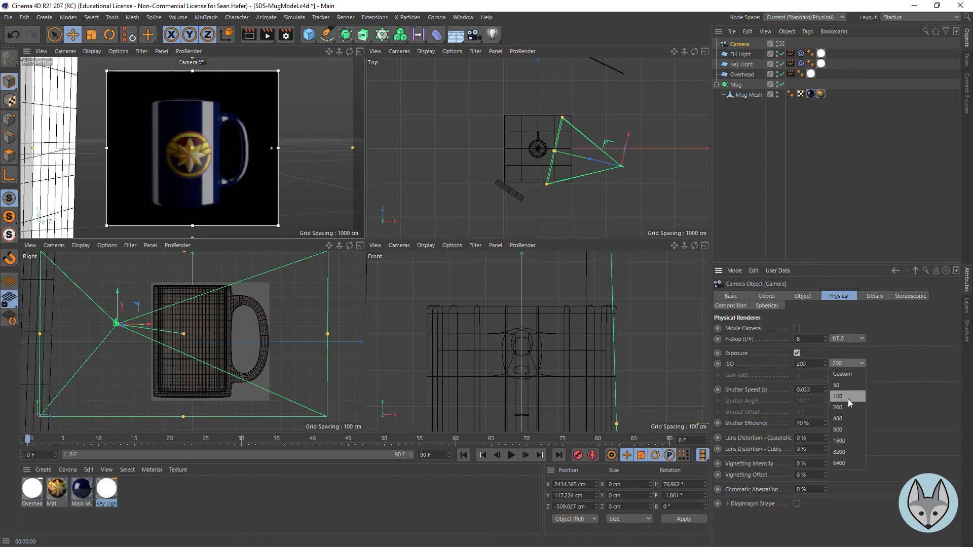
{"action": "left_click", "coordinate": [845, 420]}
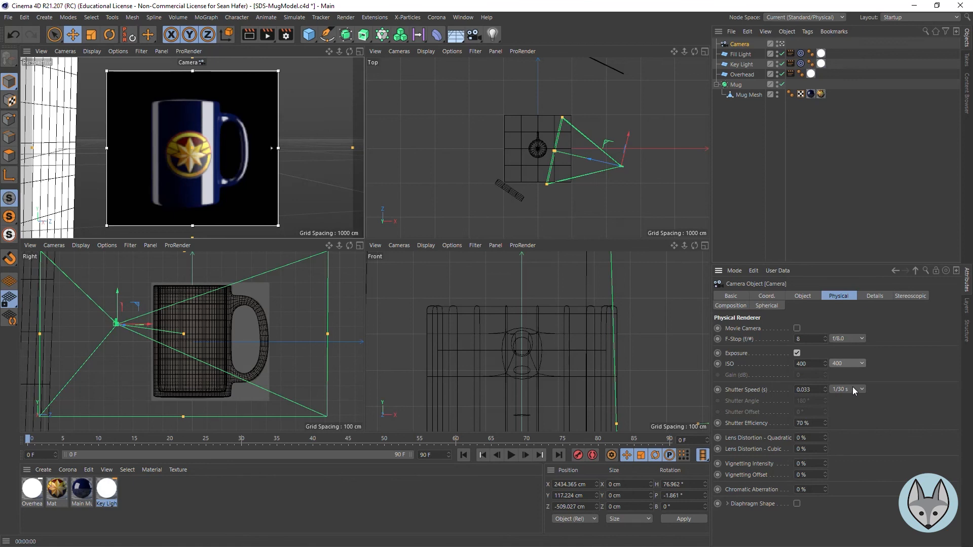
{"action": "left_click", "coordinate": [851, 363]}
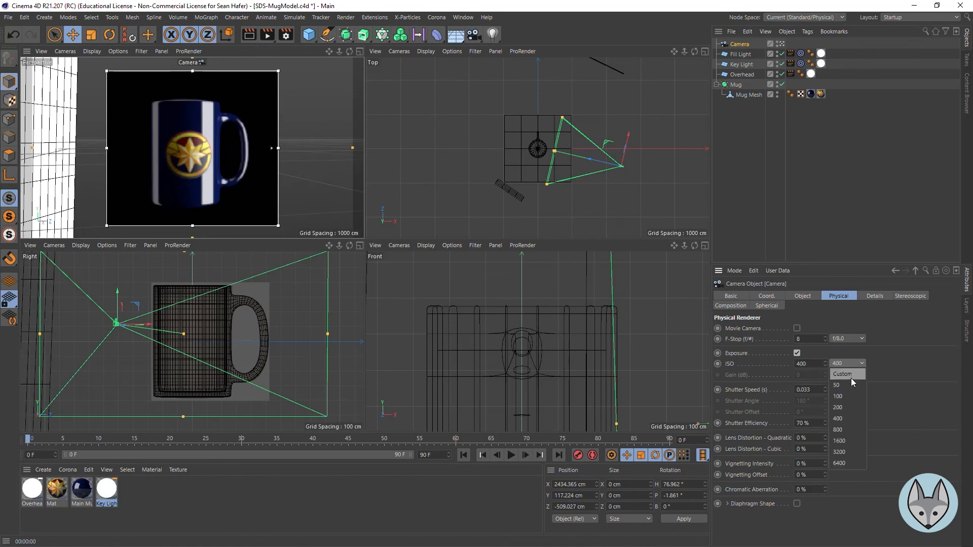
{"action": "left_click", "coordinate": [843, 430]}
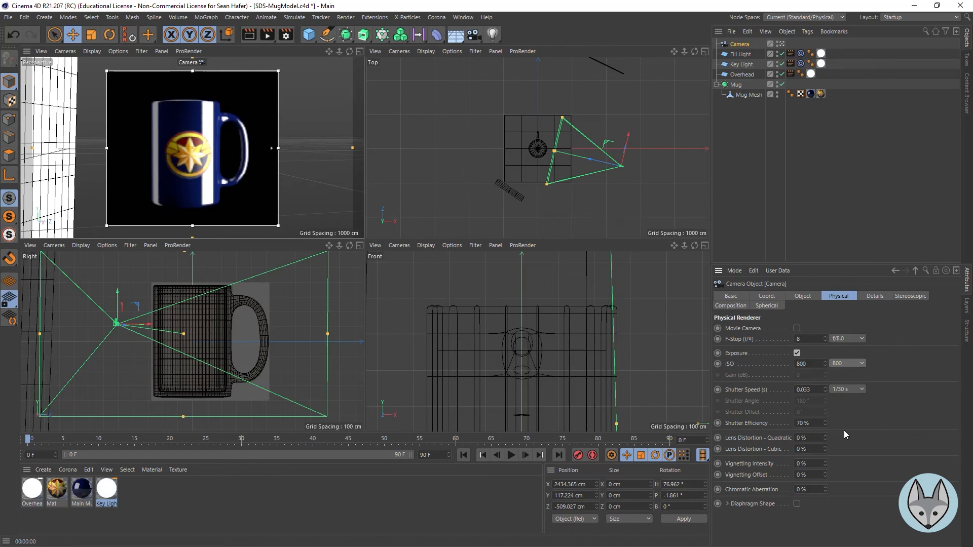
{"action": "left_click", "coordinate": [249, 37]}
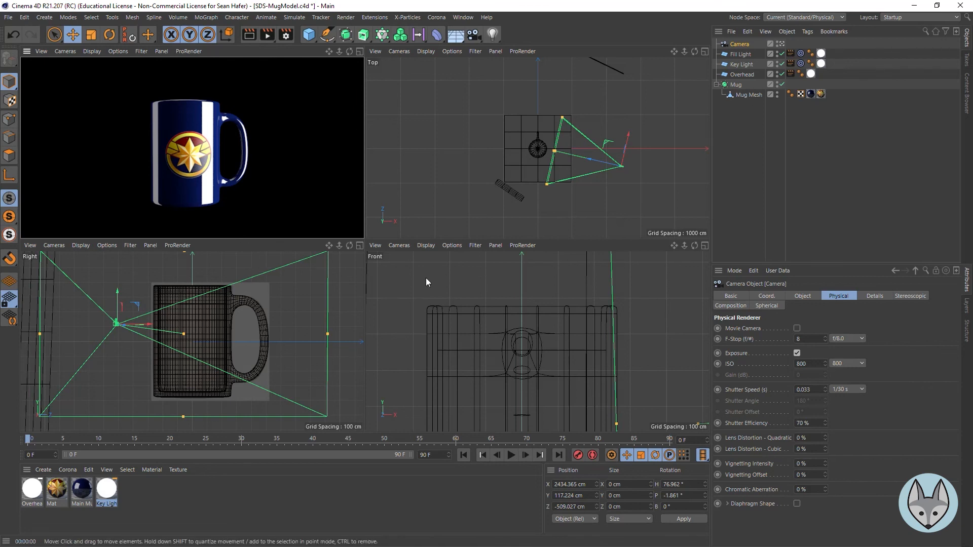
- Set the Key Light material's luminance brightness to 120% and test-render the camera view
{"action": "left_click", "coordinate": [740, 64]}
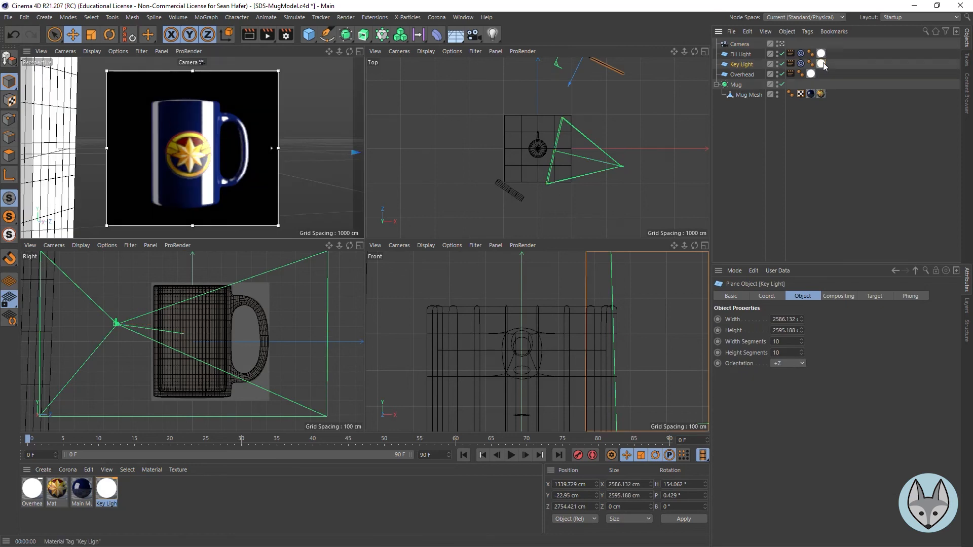
{"action": "left_click", "coordinate": [822, 64]}
{"action": "left_click", "coordinate": [763, 296]}
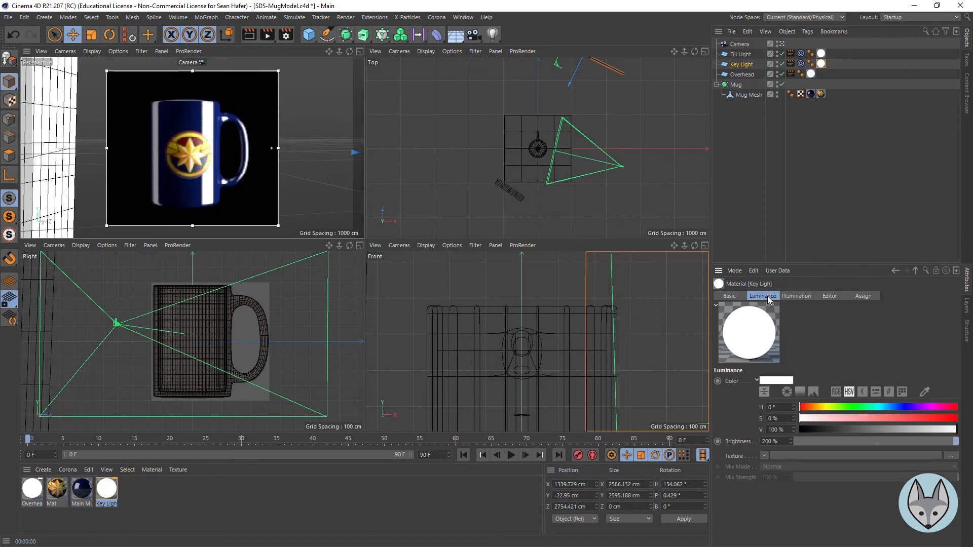
{"action": "left_click", "coordinate": [772, 441]}
{"action": "type", "text": "120"}
{"action": "key", "text": "Return"}
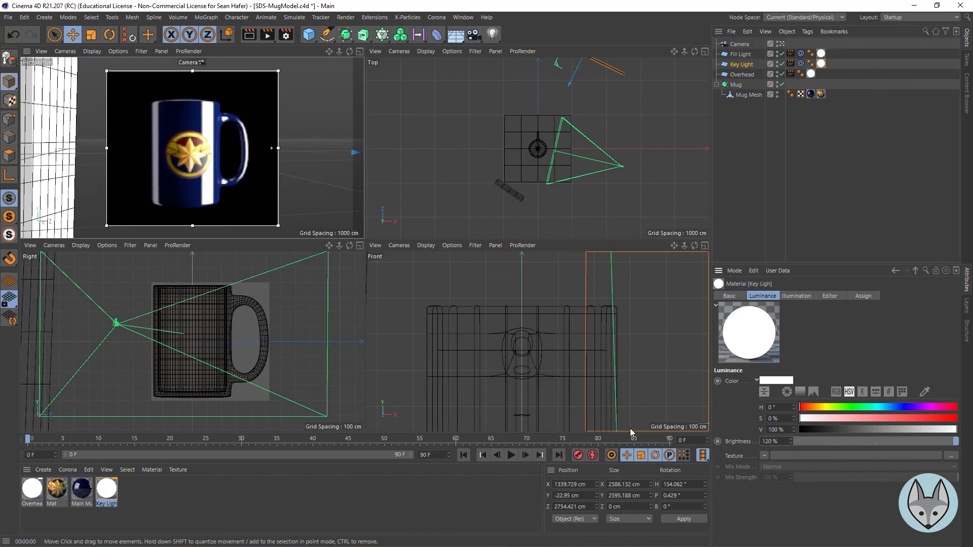
{"action": "left_click", "coordinate": [249, 34]}
{"action": "left_click", "coordinate": [253, 37]}
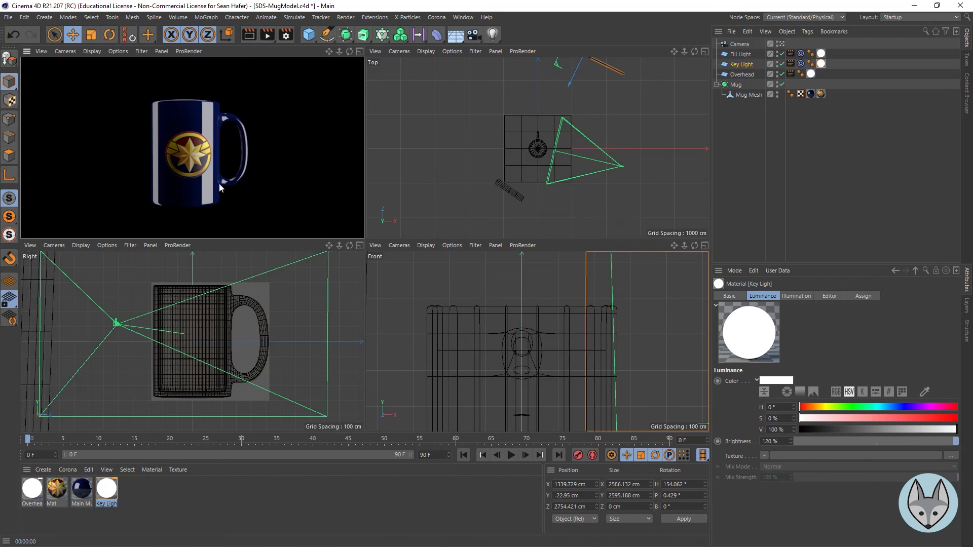
- Orbit the camera to look slightly down on the mug and test-render the new angle
{"action": "left_click", "coordinate": [349, 51]}
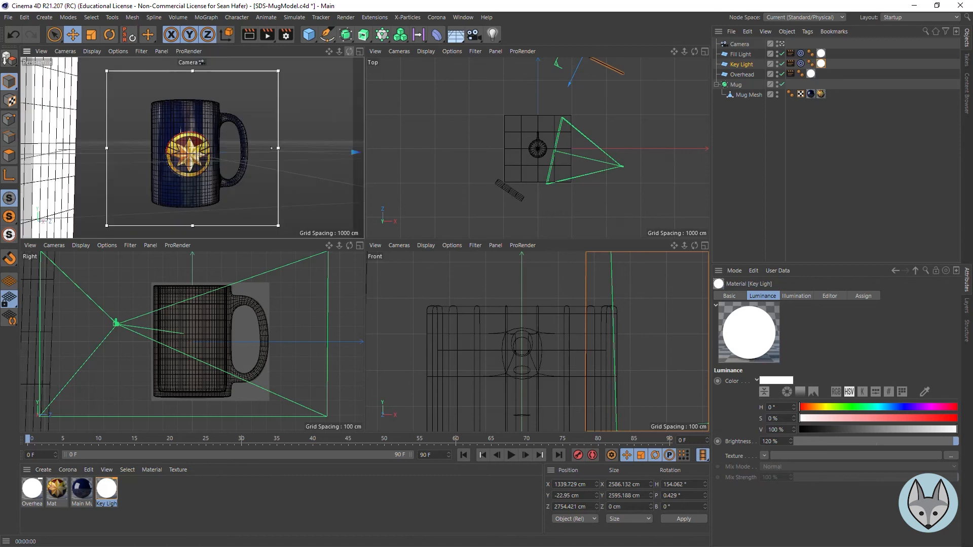
{"action": "left_click_drag", "start_coordinate": [349, 51], "coordinate": [359, 64]}
{"action": "left_click", "coordinate": [249, 34]}
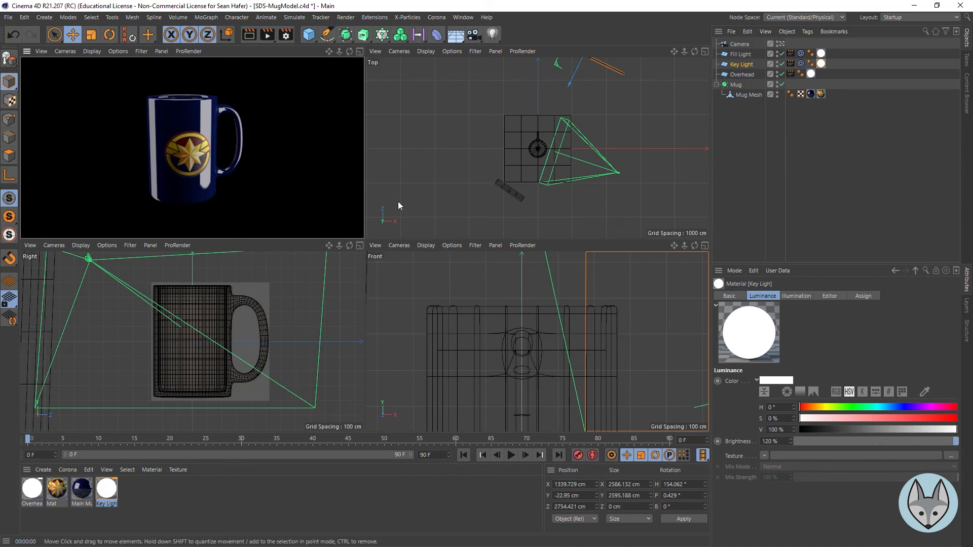
- Add an Omni light and move it in the Top view to about X 1124, Z -62 cm
{"action": "left_click", "coordinate": [492, 35]}
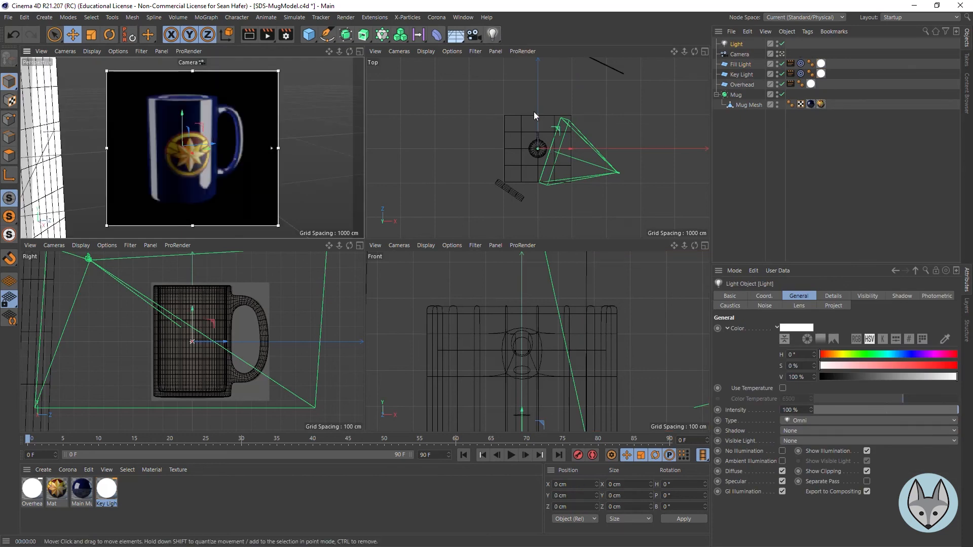
{"action": "left_click_drag", "start_coordinate": [536, 114], "coordinate": [613, 158]}
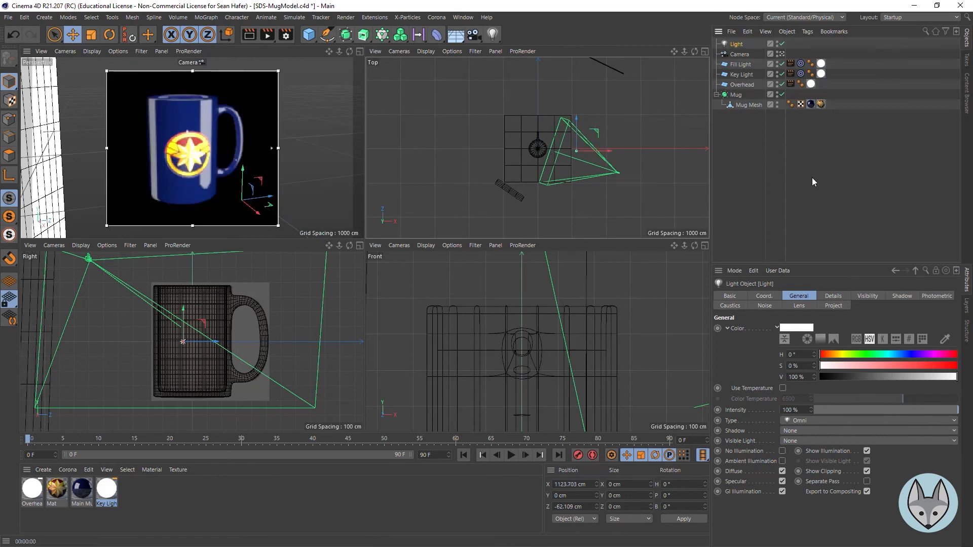
- Set the Omni light's intensity to 50% and its shadow type to Area, and open its detail settings
{"action": "double_click", "coordinate": [808, 410]}
{"action": "type", "text": "50"}
{"action": "key", "text": "Return"}
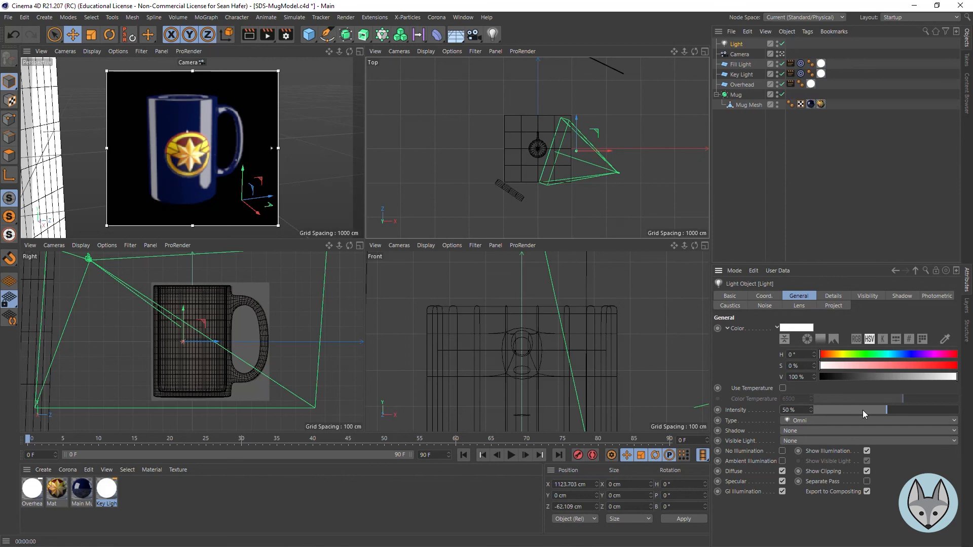
{"action": "left_click", "coordinate": [849, 433]}
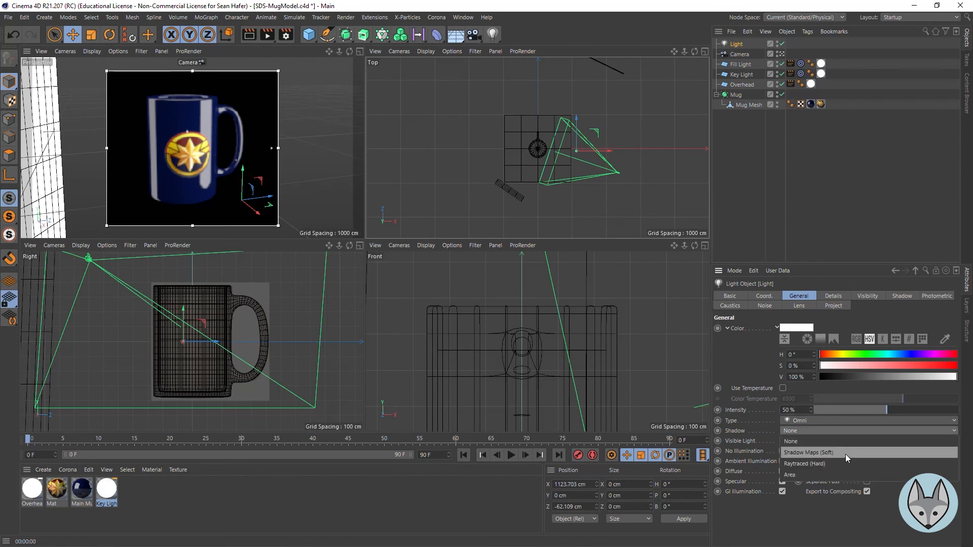
{"action": "left_click", "coordinate": [843, 471]}
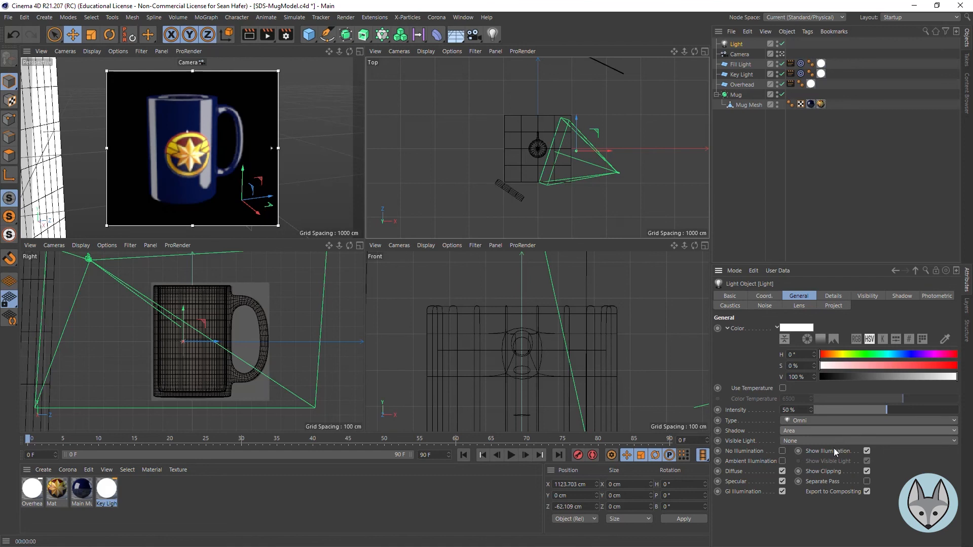
{"action": "left_click", "coordinate": [834, 298]}
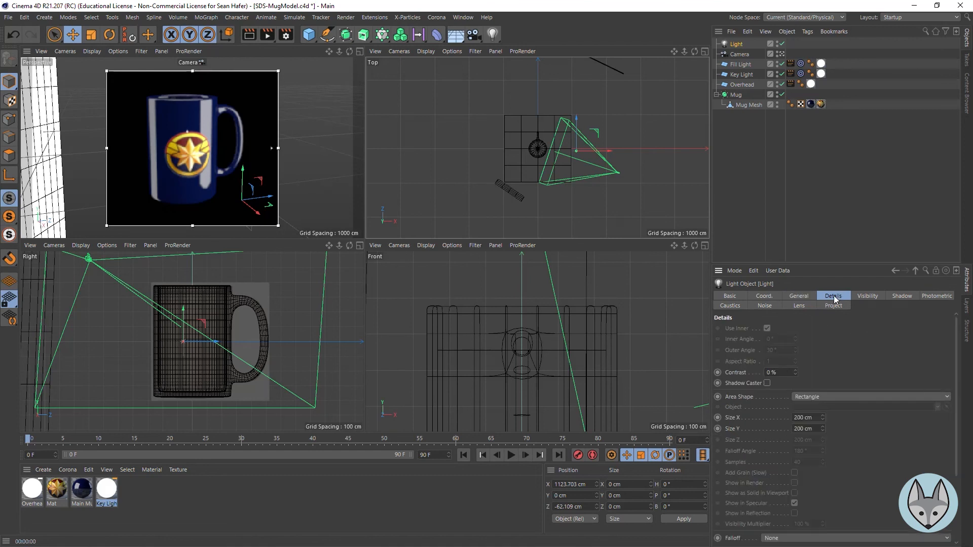
- Set the Omni light's falloff to Inverse Square (Physically Accurate) with a radius of about 935 cm and test-render the camera view
{"action": "scroll", "coordinate": [958, 419], "scroll_direction": "down", "scroll_amount": 3}
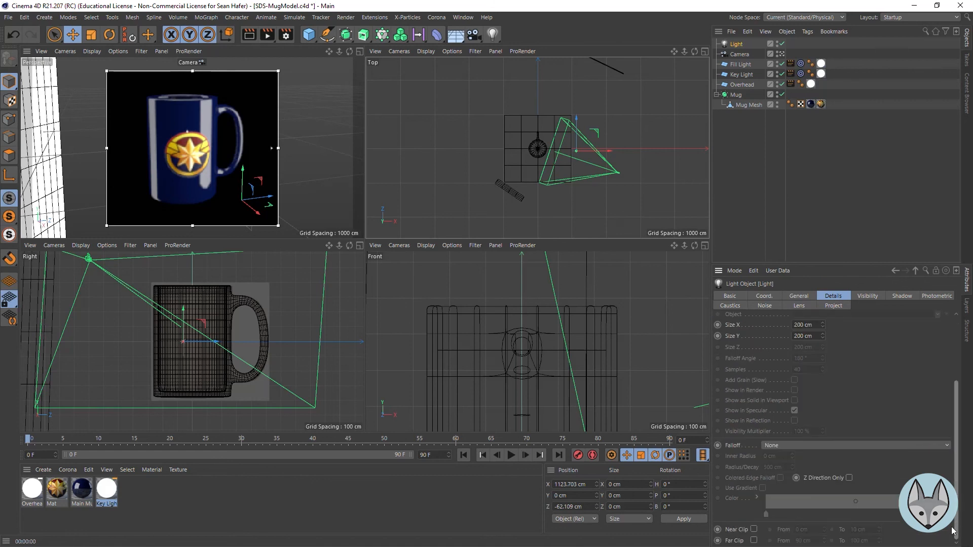
{"action": "left_click", "coordinate": [817, 446]}
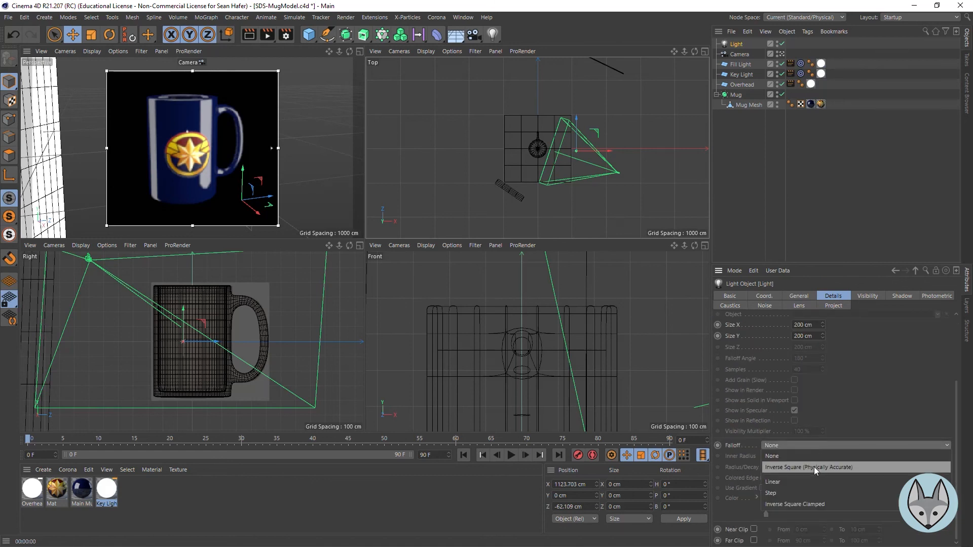
{"action": "left_click", "coordinate": [814, 467]}
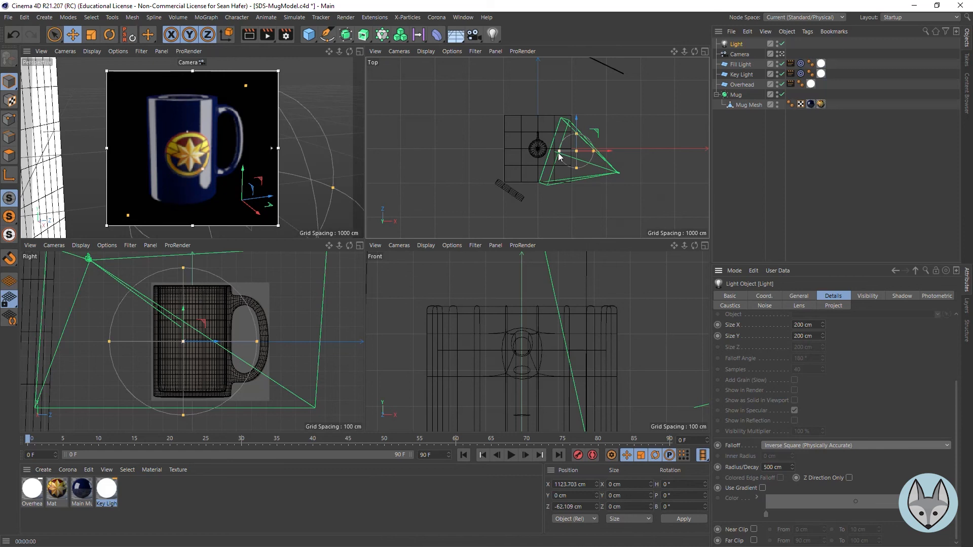
{"action": "mouse_move", "coordinate": [558, 152]}
{"action": "left_mouse_down"}
{"action": "mouse_move", "coordinate": [531, 145]}
{"action": "mouse_move", "coordinate": [542, 142]}
{"action": "left_mouse_up"}
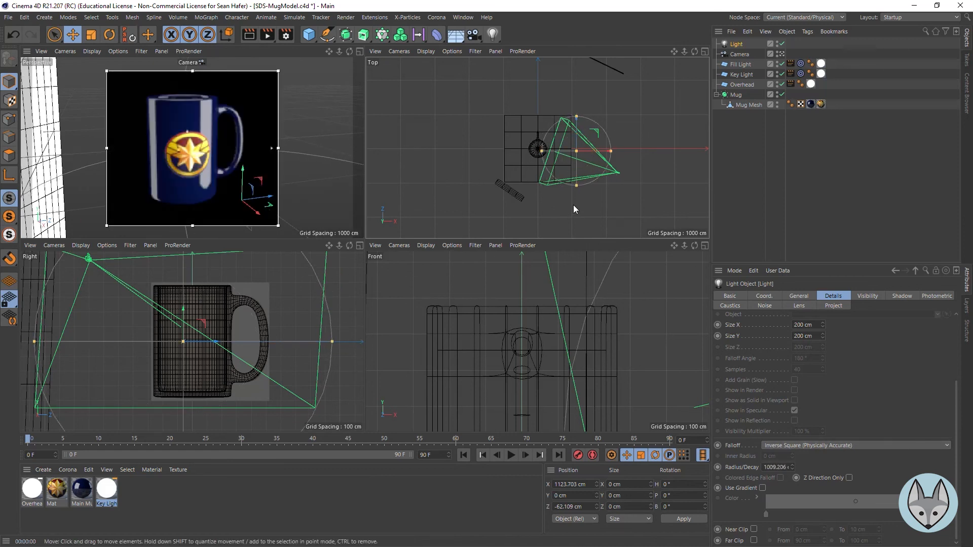
{"action": "left_click_drag", "start_coordinate": [541, 151], "coordinate": [544, 148]}
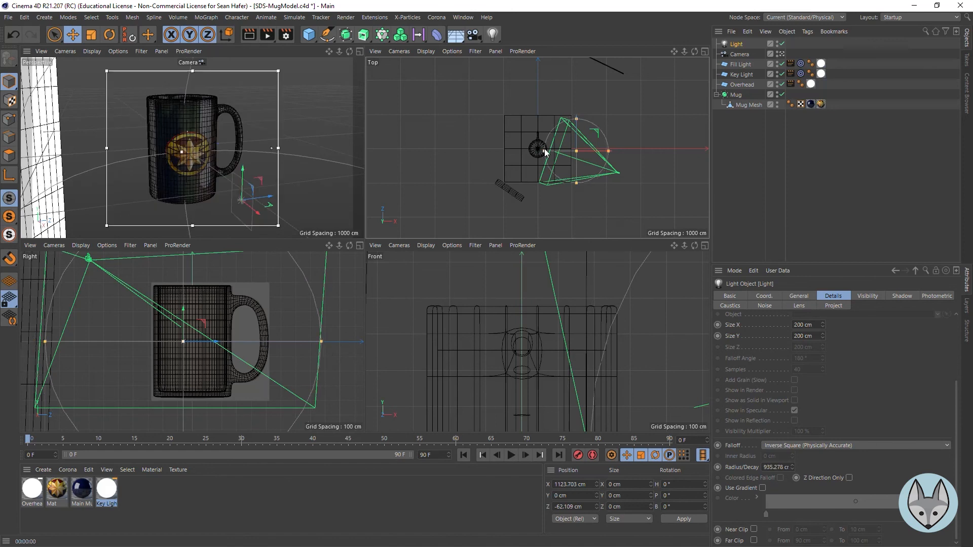
{"action": "left_click", "coordinate": [232, 54]}
{"action": "key", "text": "ctrl+r"}
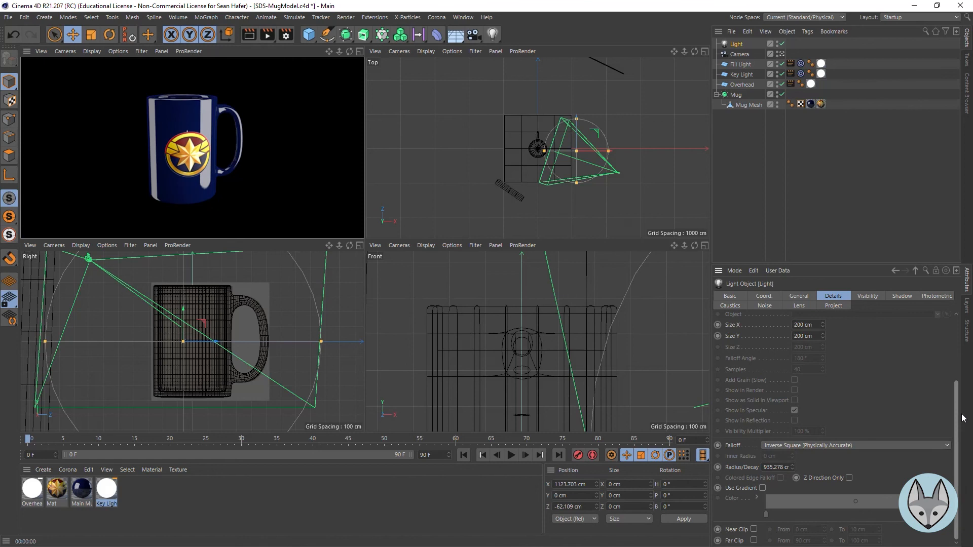
- Turn off the Omni light's Specular option and test-render the camera view
{"action": "left_click", "coordinate": [860, 298]}
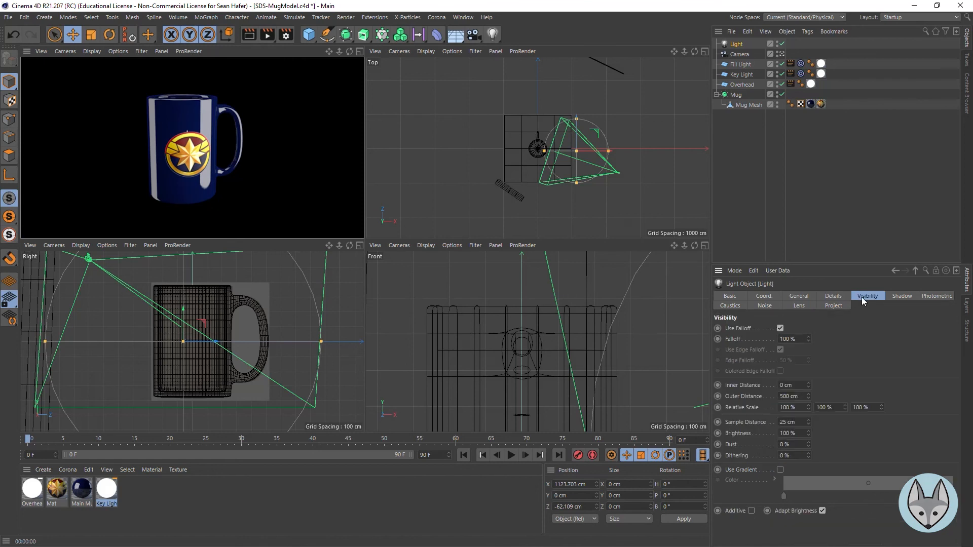
{"action": "left_click", "coordinate": [803, 297]}
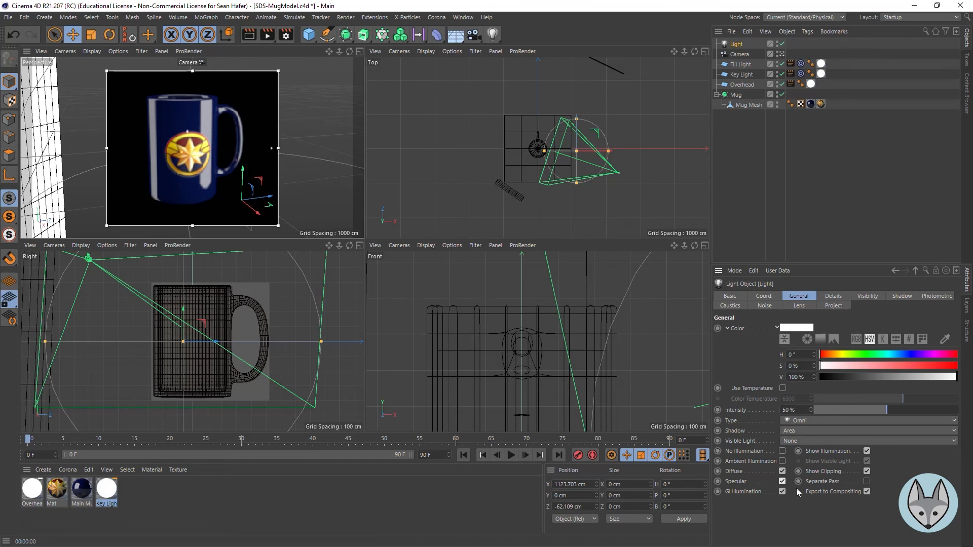
{"action": "left_click", "coordinate": [783, 481]}
{"action": "left_click", "coordinate": [250, 35]}
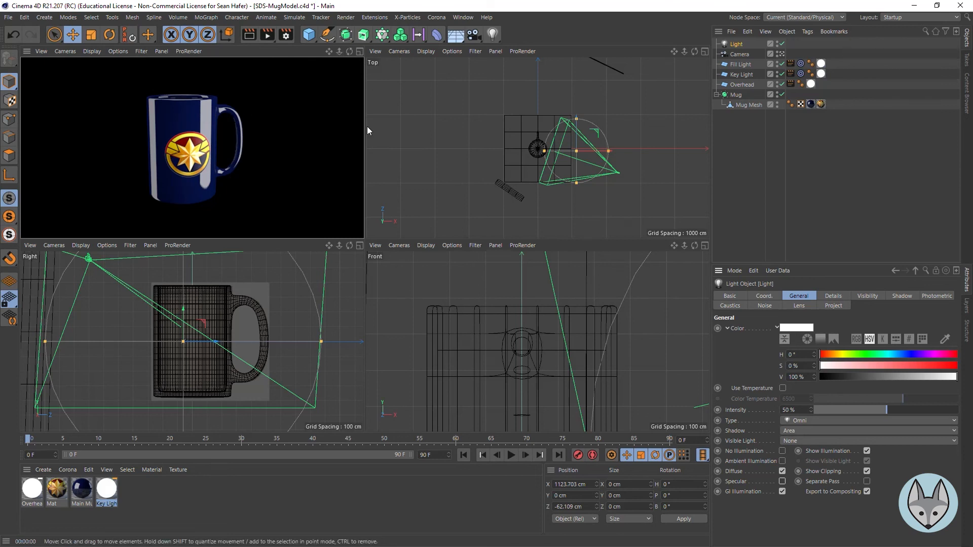
- Save the mug project under its existing file name
{"action": "left_click", "coordinate": [8, 18]}
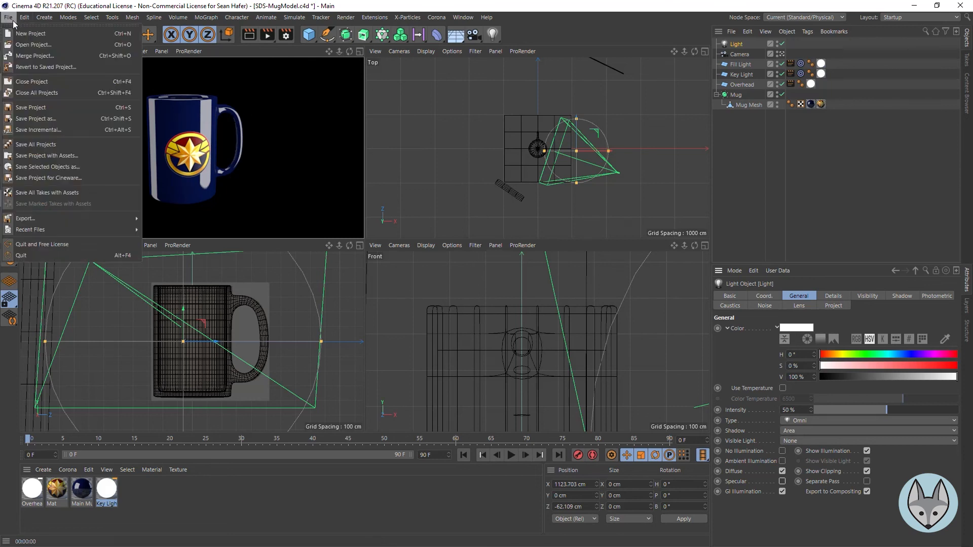
{"action": "left_click", "coordinate": [31, 107]}
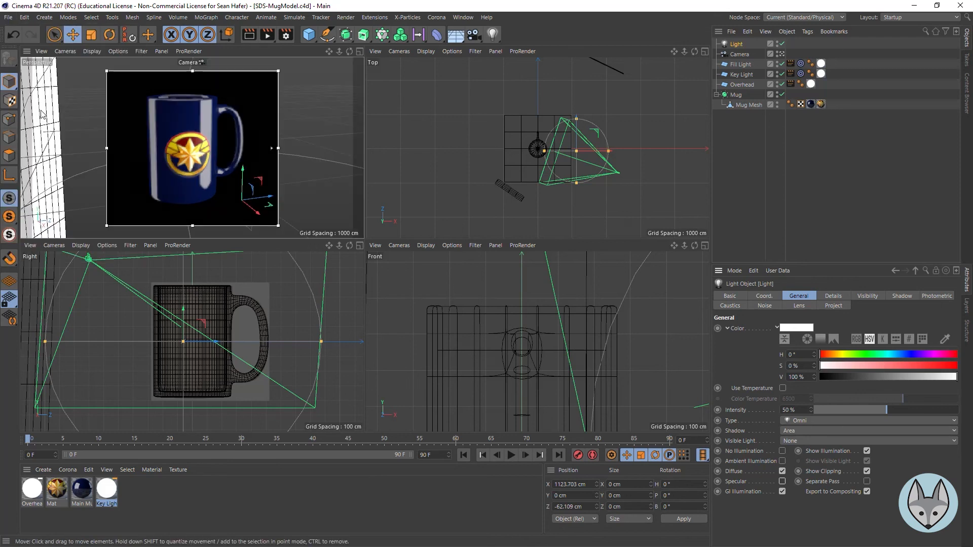
{"action": "left_click", "coordinate": [268, 34]}
{"action": "left_click", "coordinate": [330, 268]}
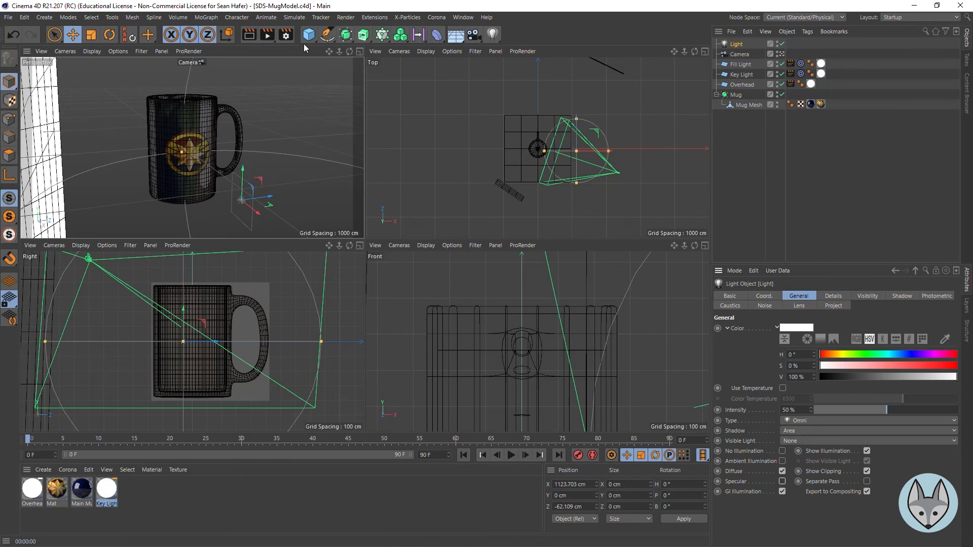
- Change the Physical renderer's sampling quality and set the Global Illumination preset to Object Visualization - High
{"action": "left_click", "coordinate": [286, 34]}
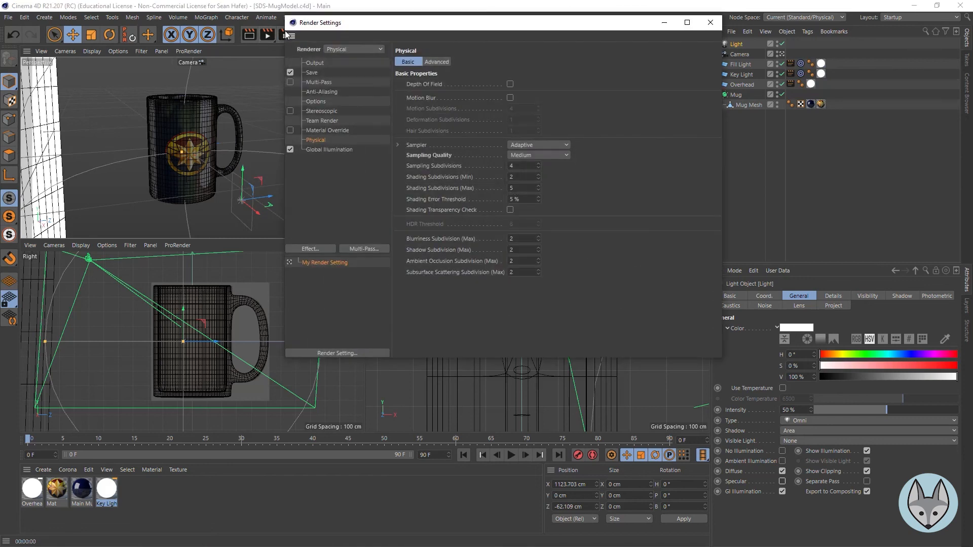
{"action": "left_click", "coordinate": [528, 156]}
{"action": "left_click", "coordinate": [531, 198]}
{"action": "left_click", "coordinate": [335, 148]}
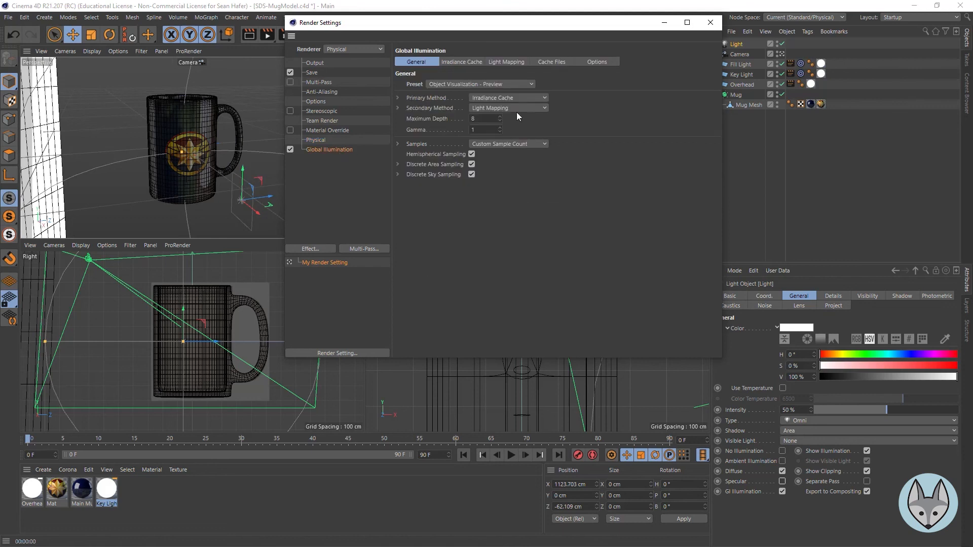
{"action": "left_click", "coordinate": [494, 84]}
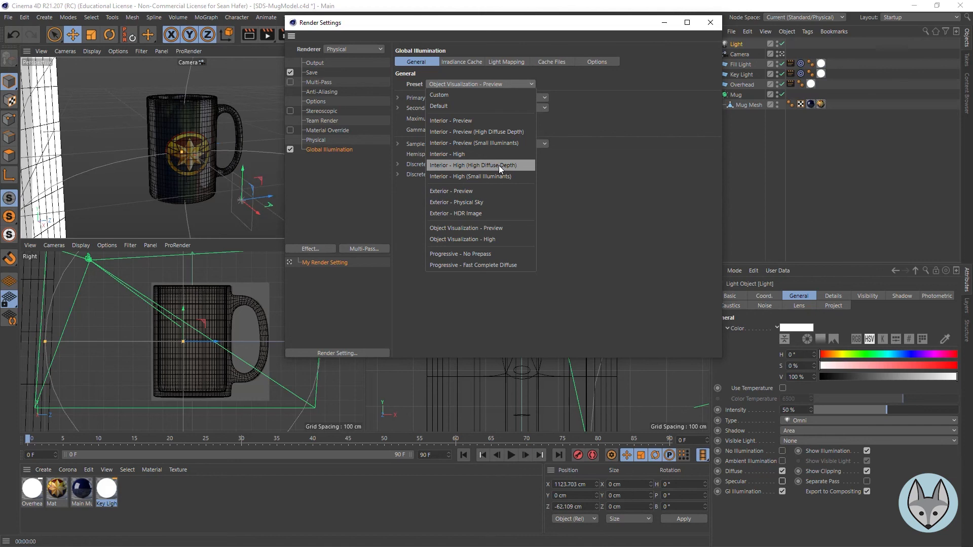
{"action": "left_click", "coordinate": [481, 239]}
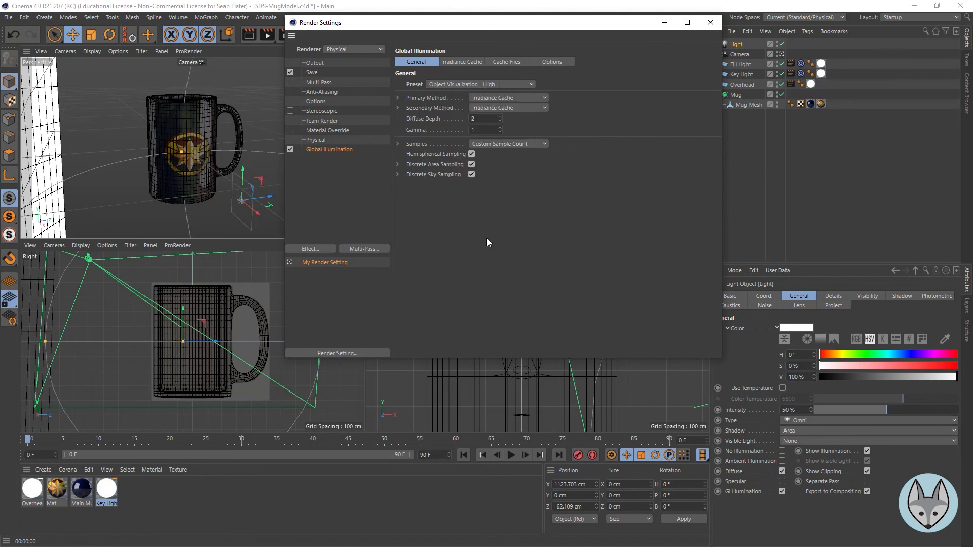
{"action": "left_click", "coordinate": [330, 184]}
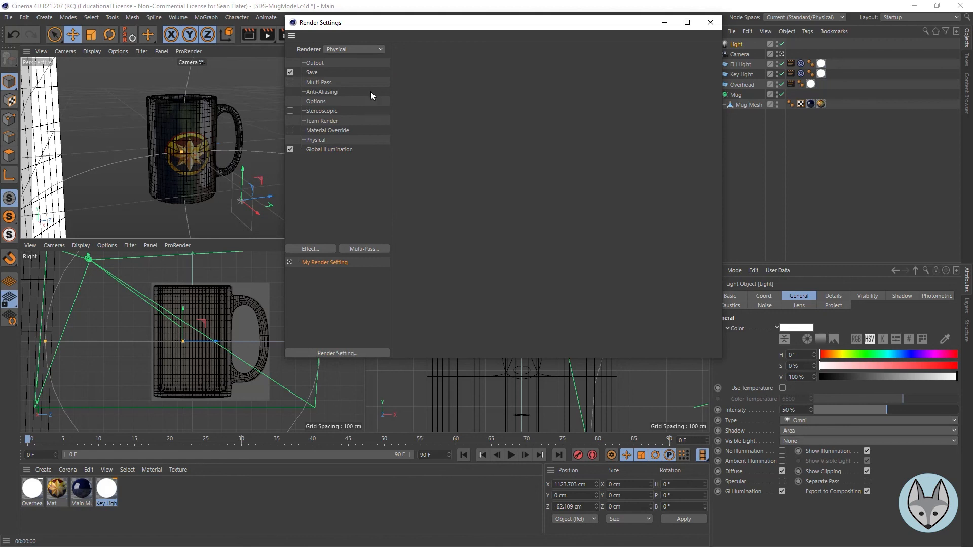
- Set the render output to PSD format at 16 Bit/Channel with Alpha Channel and Straight Alpha enabled
{"action": "left_click", "coordinate": [312, 64]}
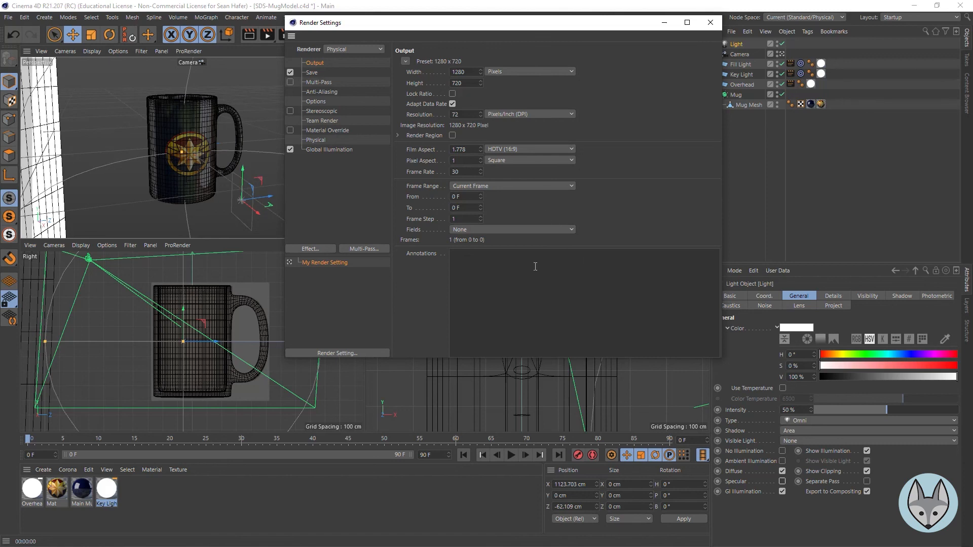
{"action": "left_click", "coordinate": [314, 72]}
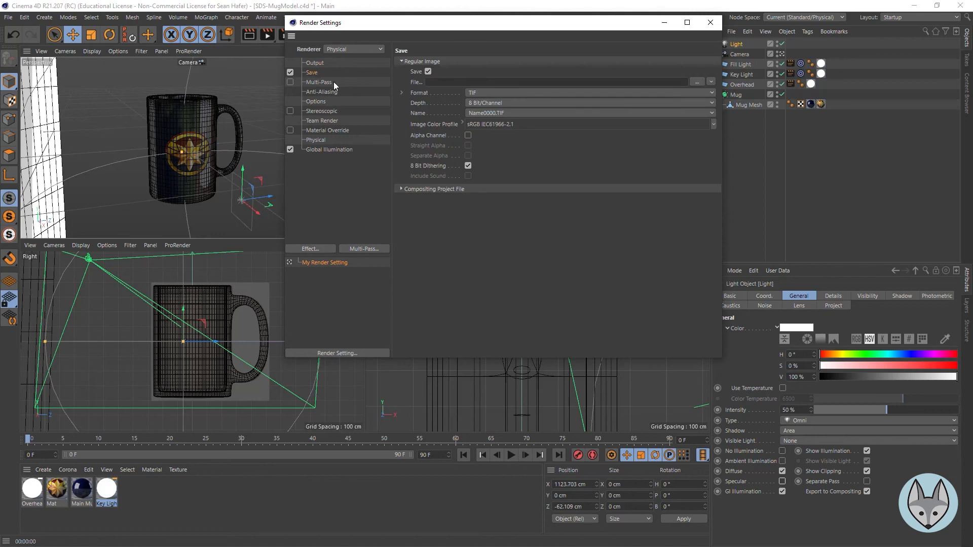
{"action": "left_click", "coordinate": [504, 93]}
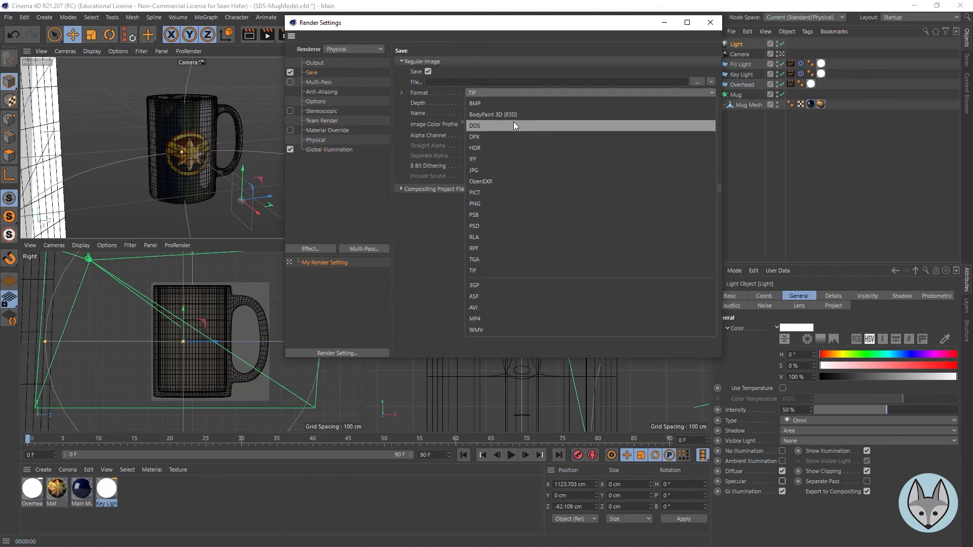
{"action": "left_click", "coordinate": [501, 226]}
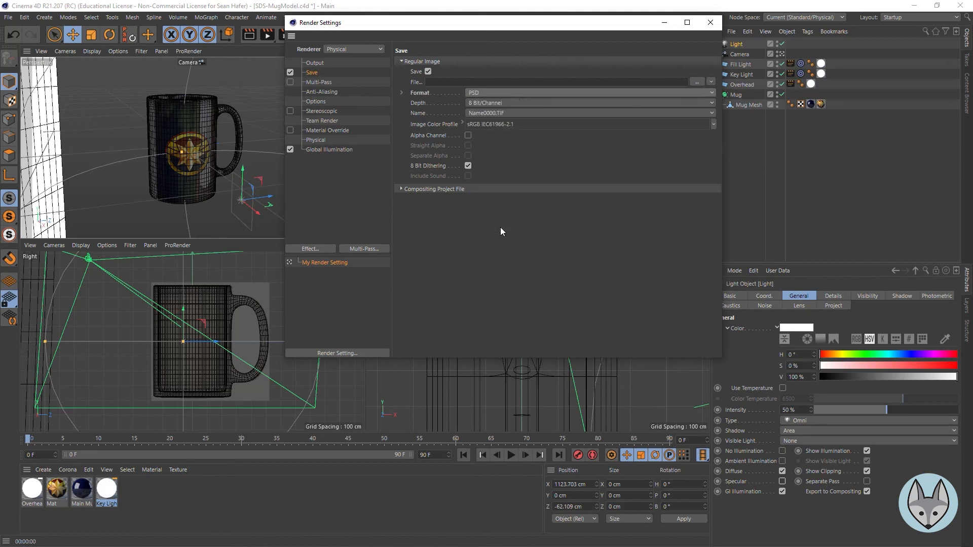
{"action": "left_click", "coordinate": [522, 102]}
{"action": "left_click", "coordinate": [509, 123]}
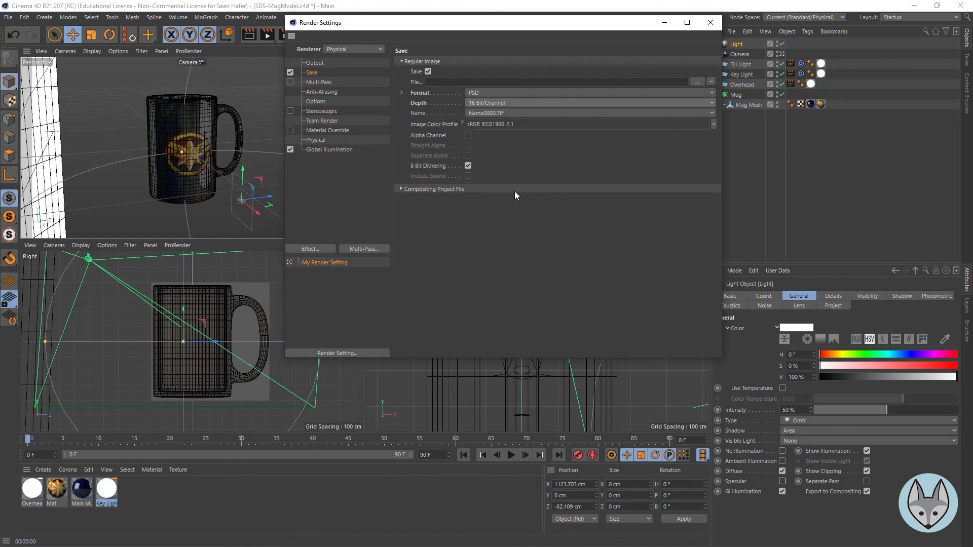
{"action": "left_click", "coordinate": [468, 136]}
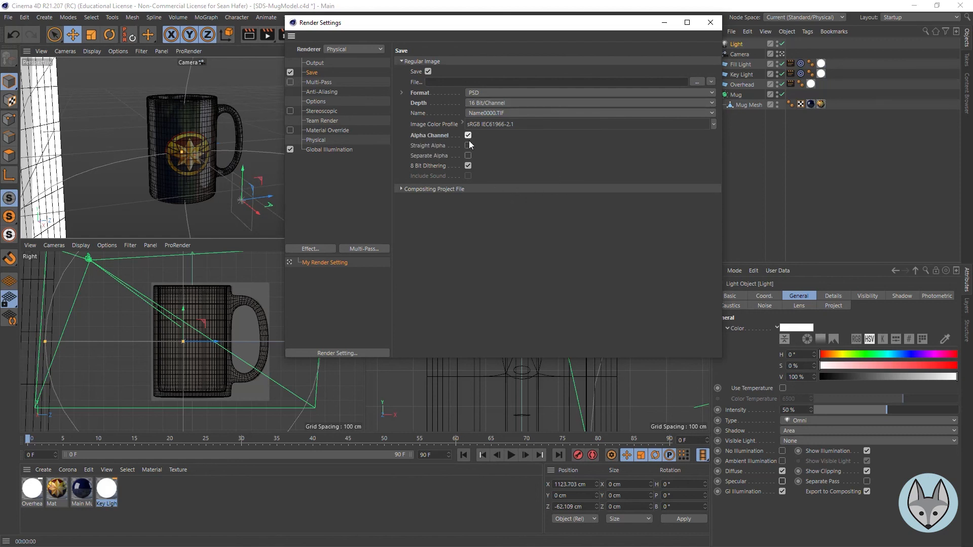
{"action": "left_click", "coordinate": [468, 146]}
- Set the output file to Mug_Render01 in the SDS_Mug folder and render the final image to the Picture Viewer
{"action": "left_click", "coordinate": [693, 83]}
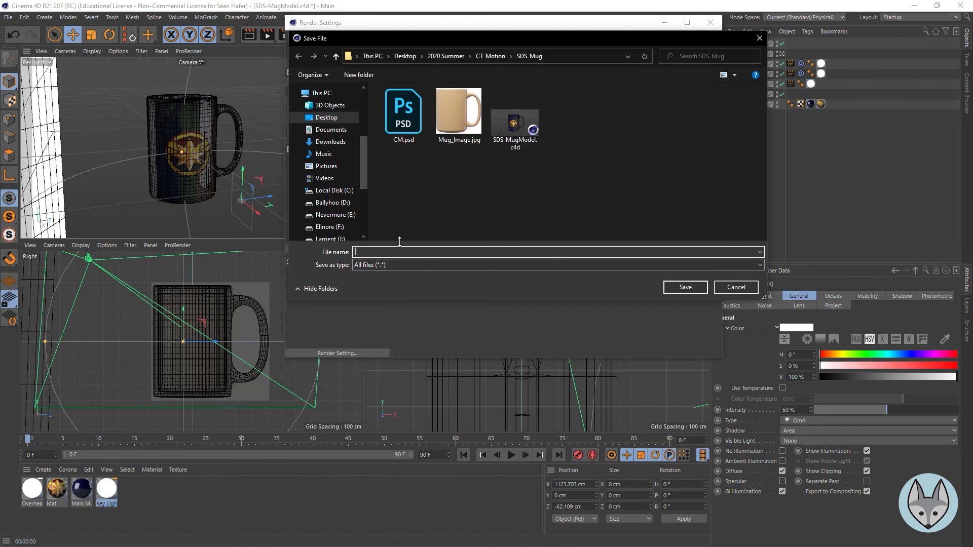
{"action": "type", "text": "Mug"}
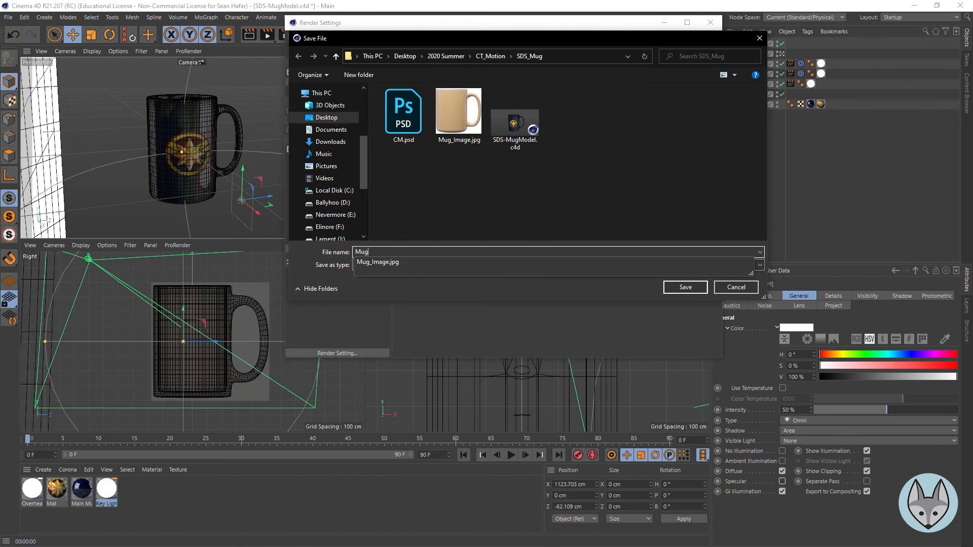
{"action": "type", "text": "Render01"}
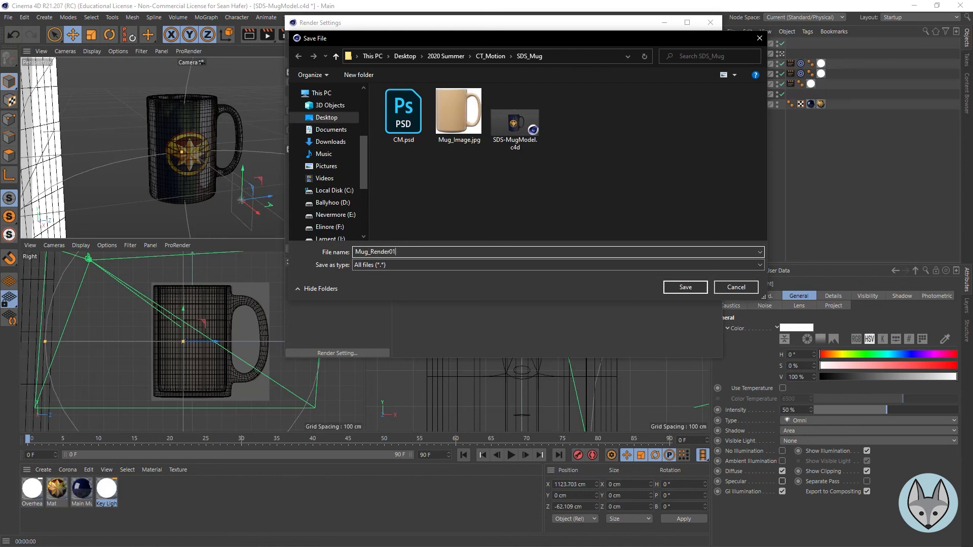
{"action": "left_click", "coordinate": [686, 287]}
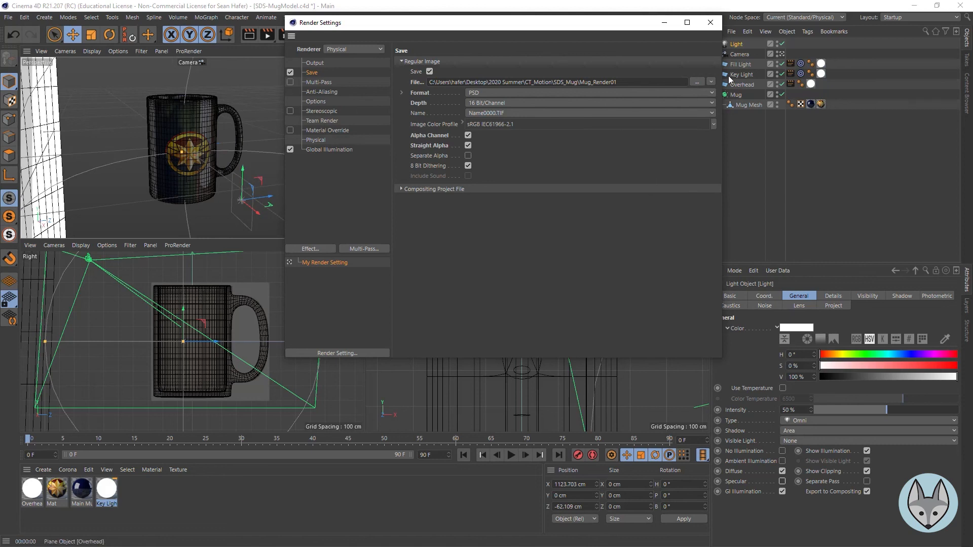
{"action": "left_click", "coordinate": [717, 27]}
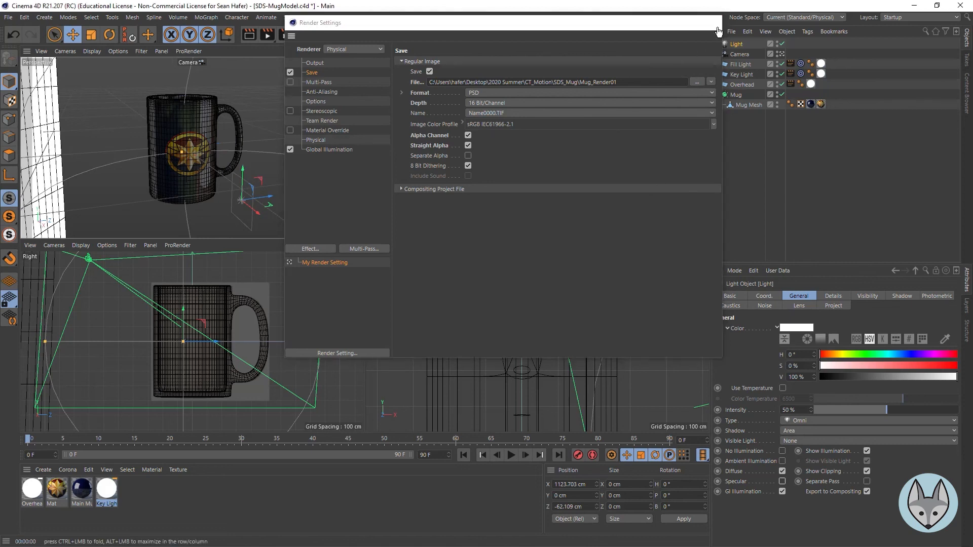
{"action": "left_click", "coordinate": [267, 35]}
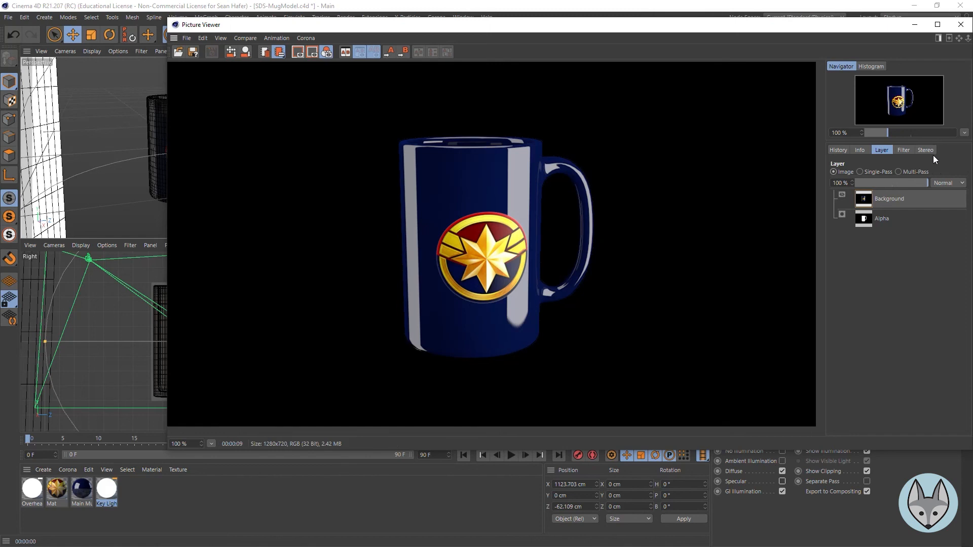
- Compare the render's Background and Alpha layers in full-image and single-pass display, and minimize the Picture Viewer
{"action": "left_click", "coordinate": [846, 150]}
{"action": "left_click", "coordinate": [860, 151]}
{"action": "left_click", "coordinate": [882, 150]}
{"action": "left_click", "coordinate": [890, 218]}
{"action": "left_click", "coordinate": [895, 199]}
{"action": "left_click", "coordinate": [887, 220]}
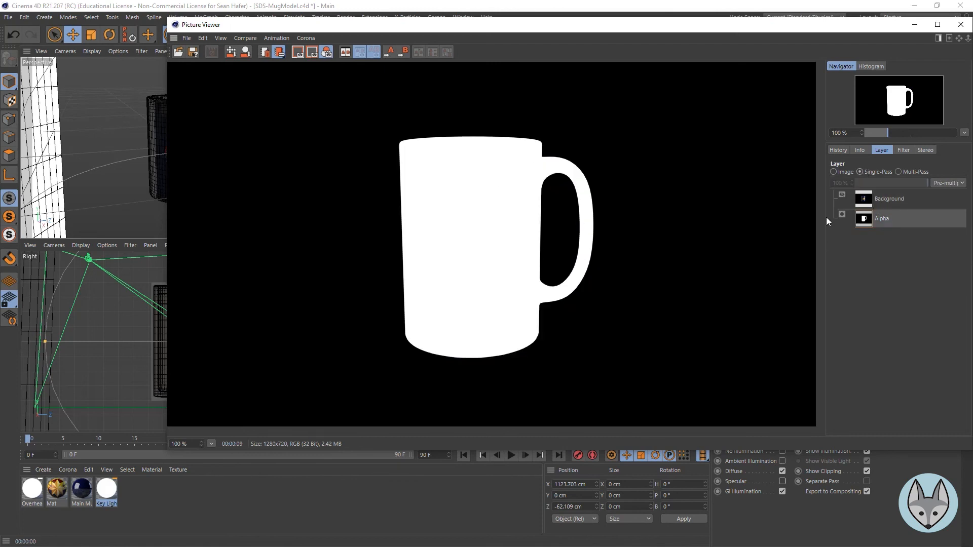
{"action": "left_click", "coordinate": [889, 198]}
{"action": "left_click", "coordinate": [833, 171]}
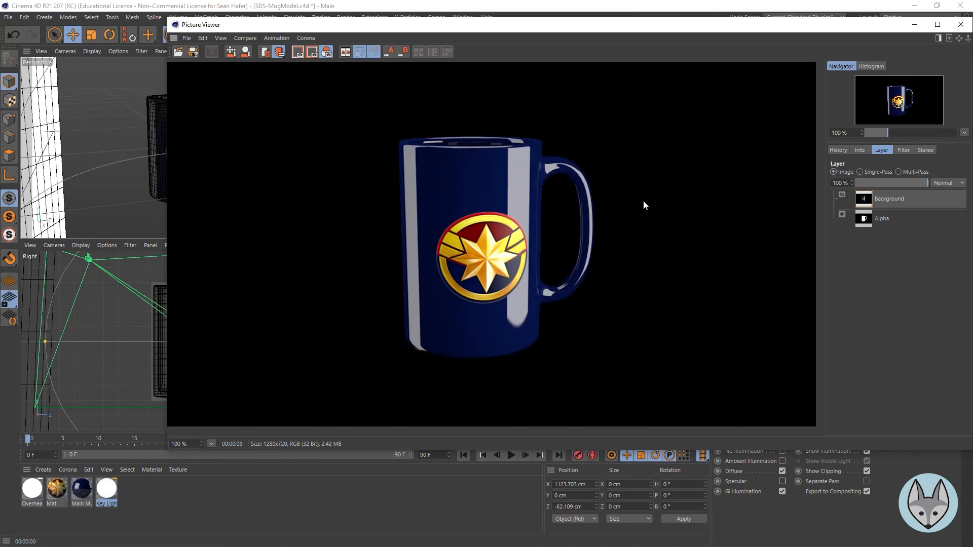
{"action": "left_click", "coordinate": [871, 223]}
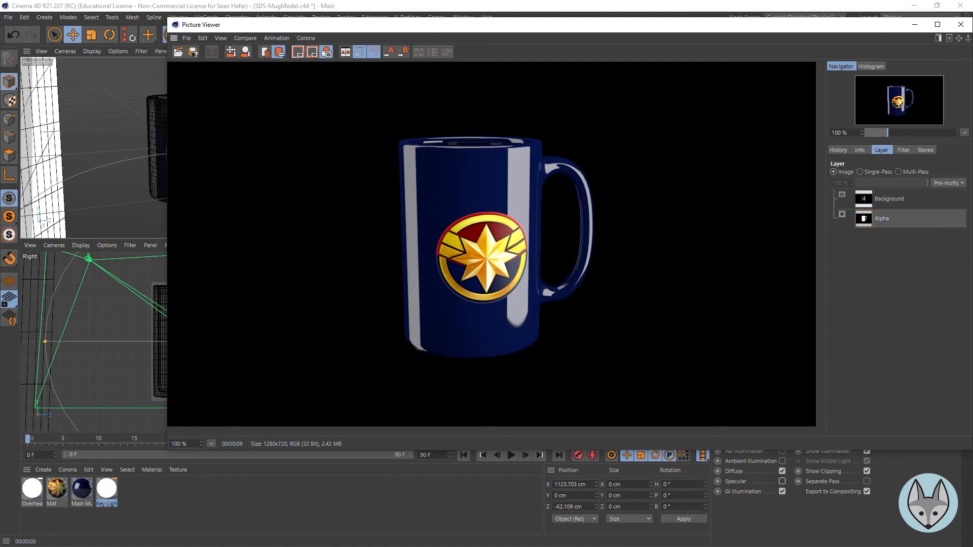
{"action": "left_click", "coordinate": [860, 172]}
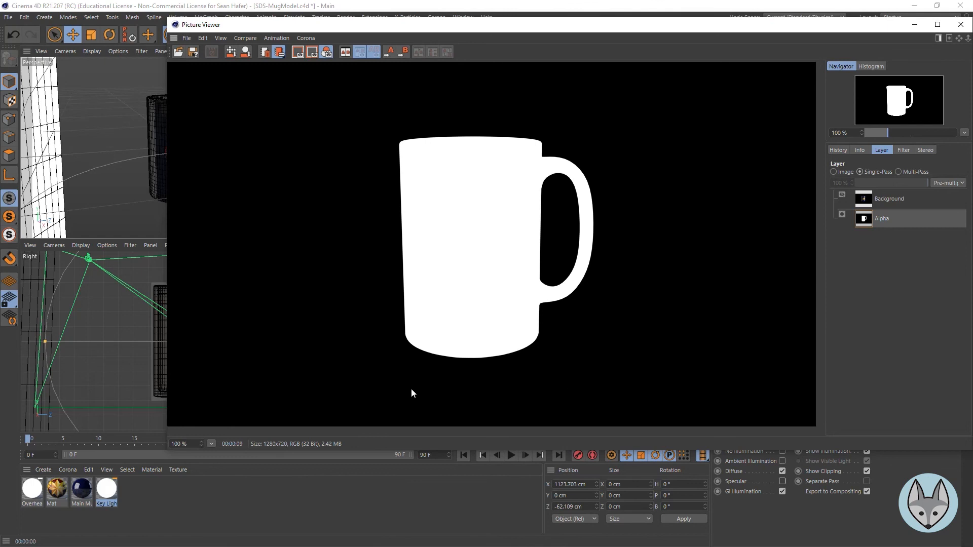
{"action": "left_click", "coordinate": [834, 173]}
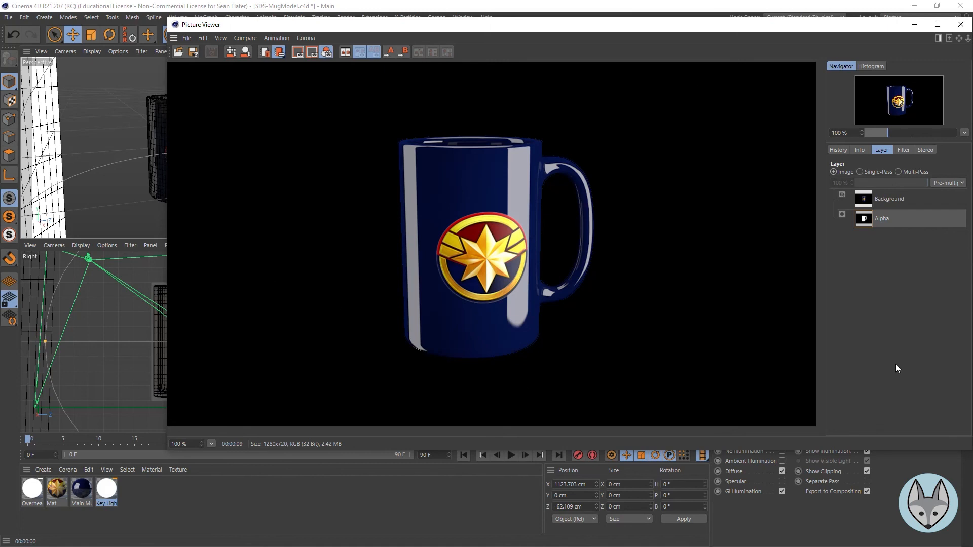
{"action": "left_click", "coordinate": [914, 24]}
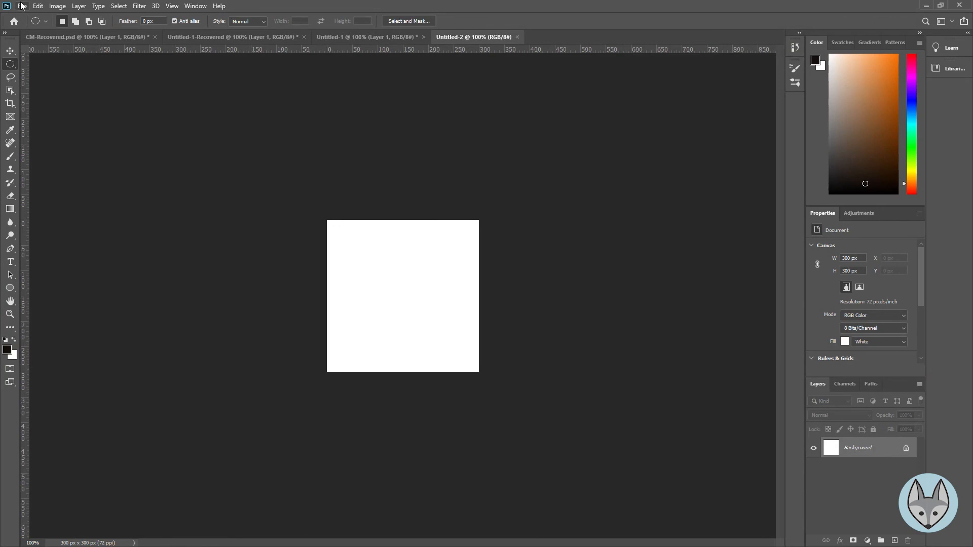
- Open Mug_Render01.psd from the SDS_Mug folder
{"action": "left_click", "coordinate": [22, 6]}
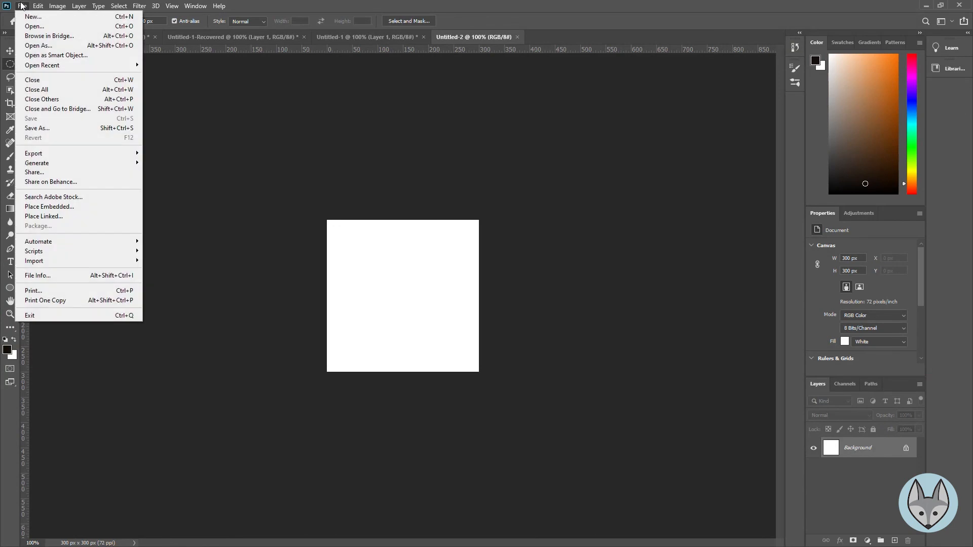
{"action": "left_click", "coordinate": [36, 27]}
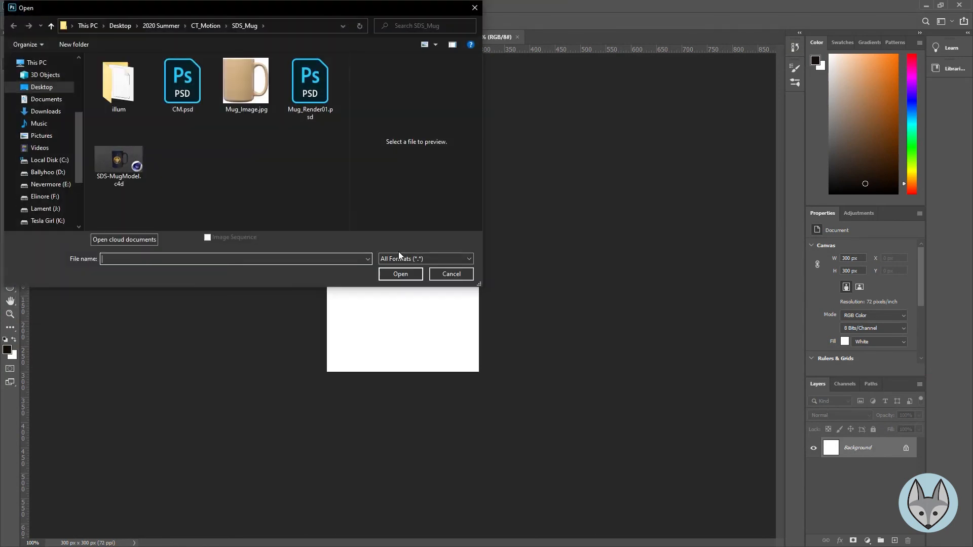
{"action": "left_click", "coordinate": [312, 91]}
{"action": "left_click", "coordinate": [400, 274]}
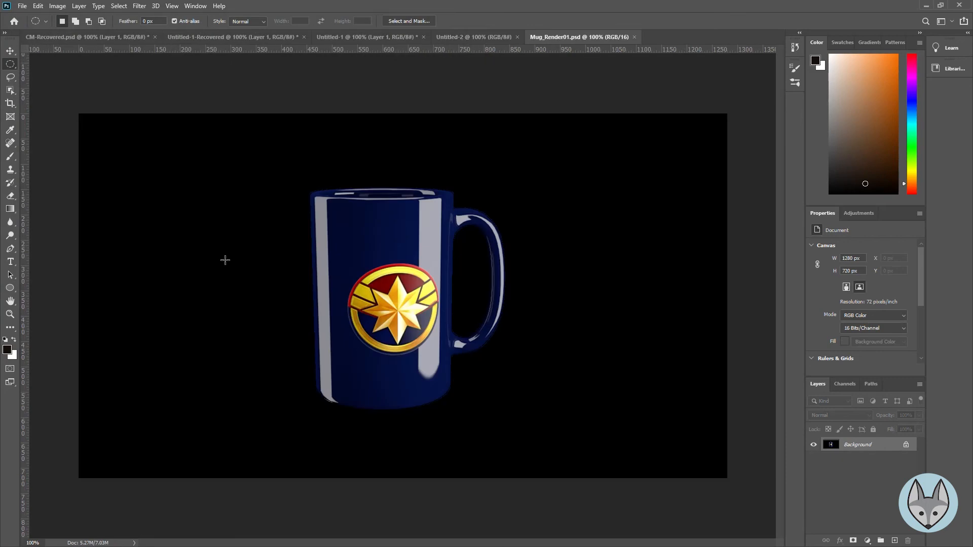
- Convert the locked Background into a regular layer named Mug
{"action": "double_click", "coordinate": [862, 446]}
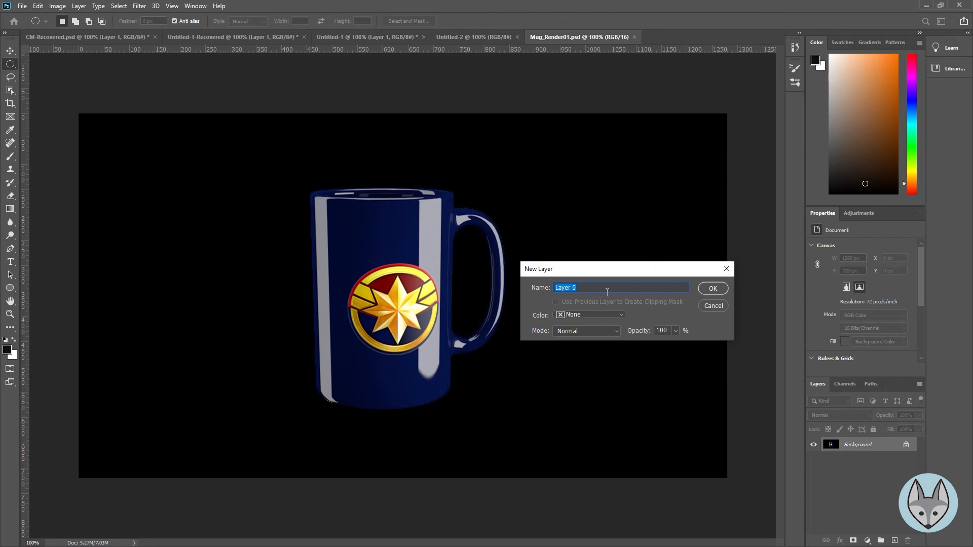
{"action": "type", "text": "Mug"}
{"action": "key", "text": "Return"}
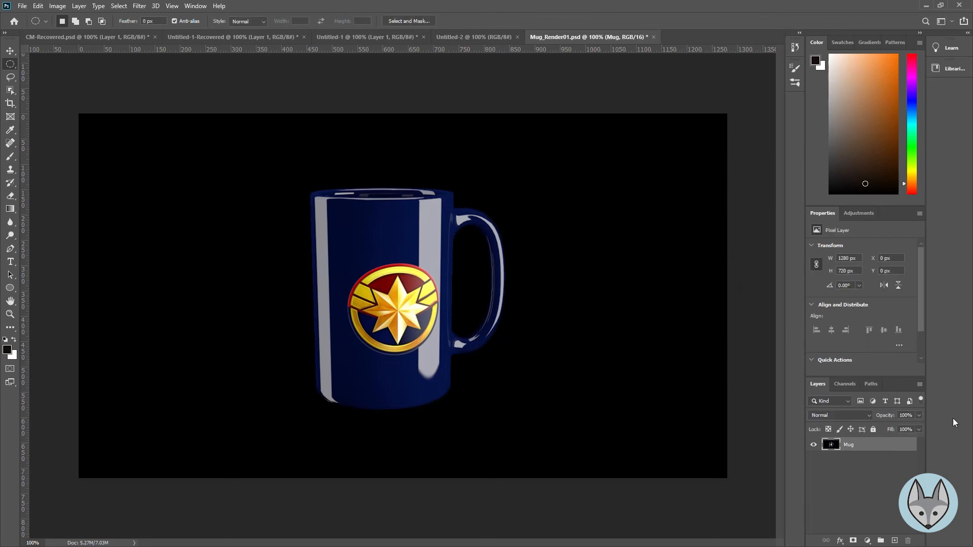
- Load the Alpha channel as a selection, restore the RGB composite view and return to the layer list
{"action": "left_click", "coordinate": [849, 385]}
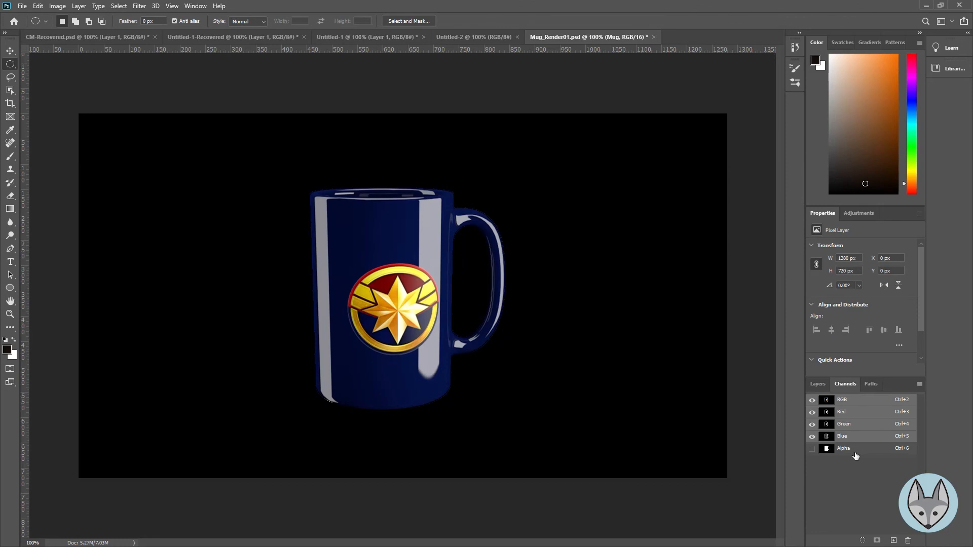
{"action": "left_click", "coordinate": [855, 454]}
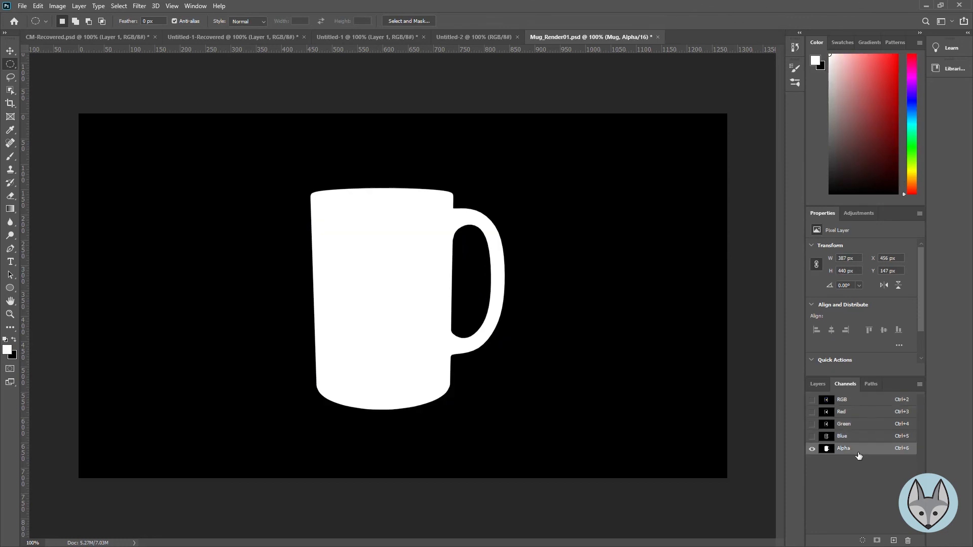
{"action": "left_click", "coordinate": [863, 541]}
{"action": "left_click", "coordinate": [855, 399]}
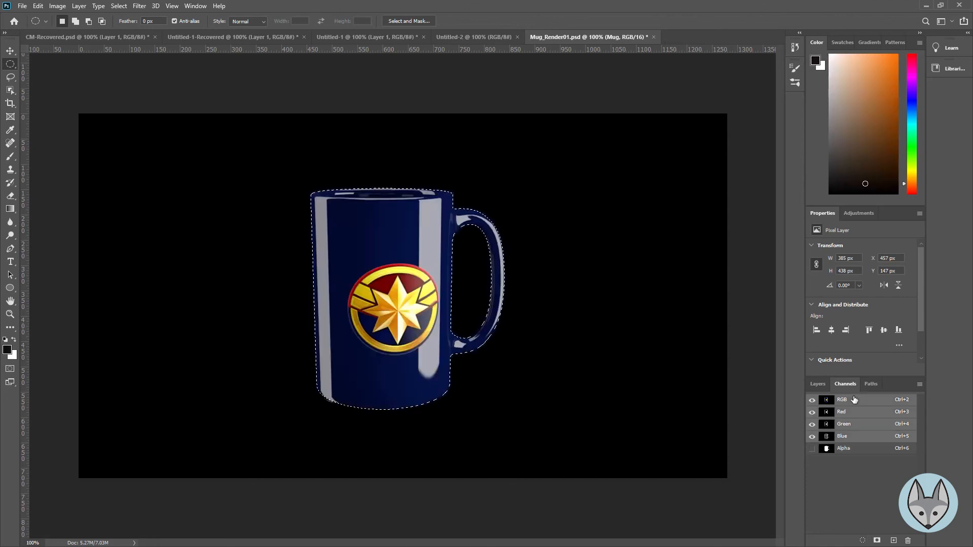
{"action": "left_click", "coordinate": [817, 383]}
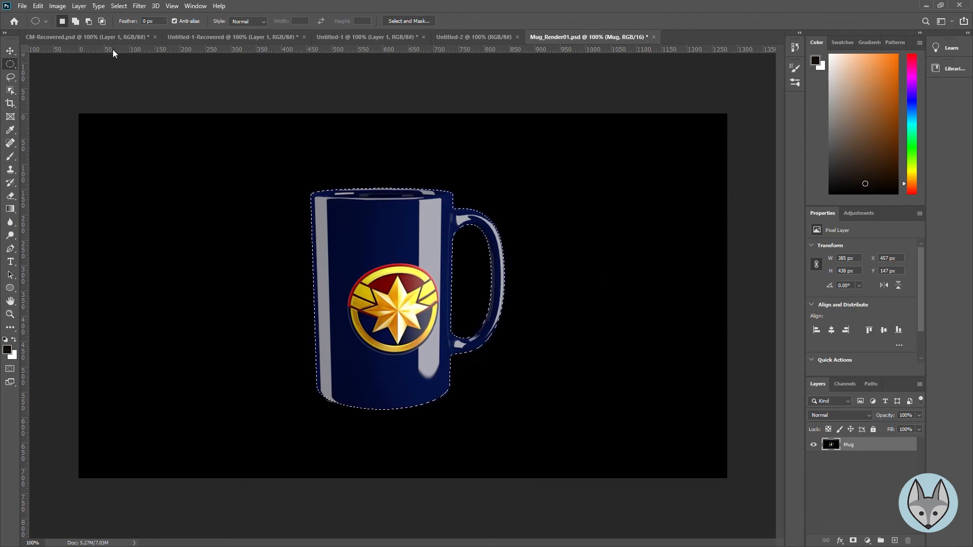
- Invert the selection and delete the black background around the mug on the Mug layer
{"action": "left_click", "coordinate": [118, 6]}
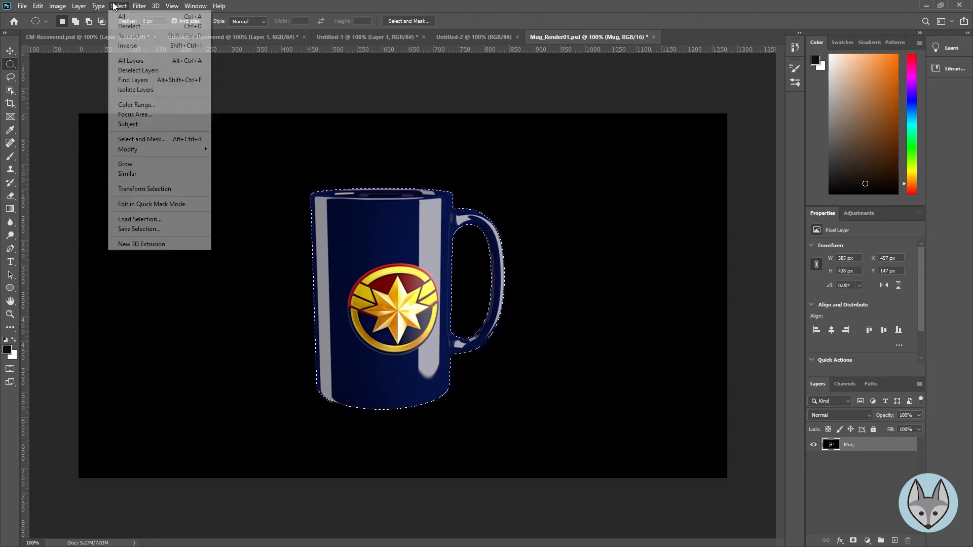
{"action": "left_click", "coordinate": [122, 46]}
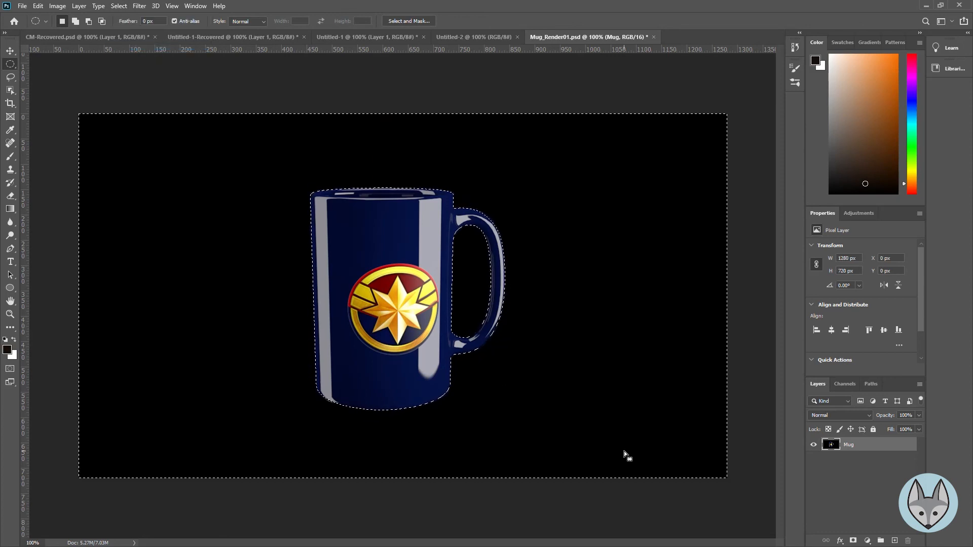
{"action": "key", "text": "Delete"}
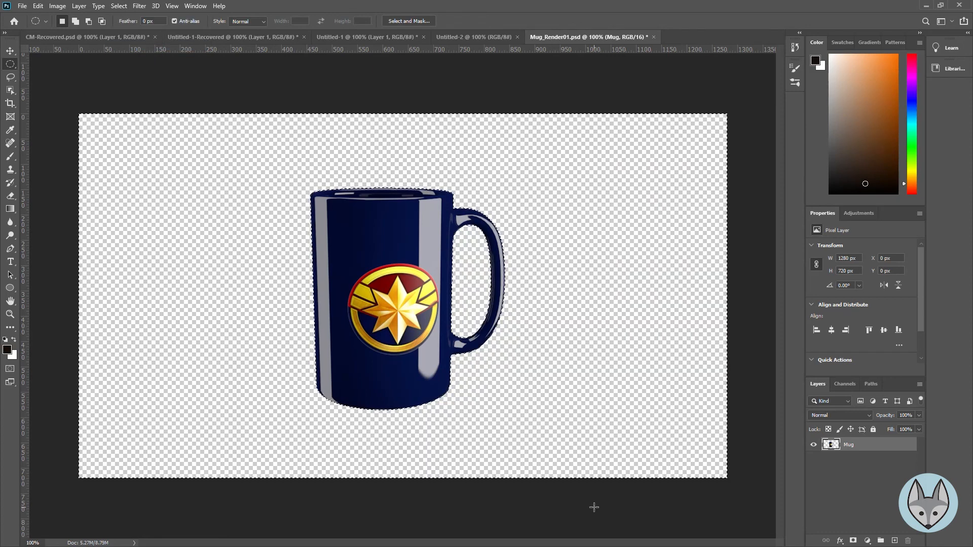
- Clear the selection with the Elliptical Marquee tool active and make the Mug layer active again
{"action": "left_click", "coordinate": [11, 51]}
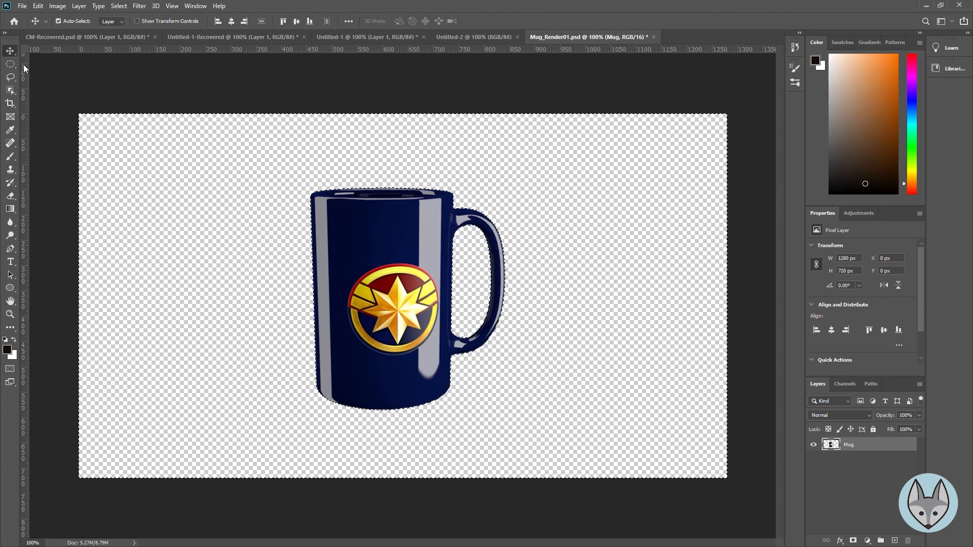
{"action": "left_click", "coordinate": [692, 506]}
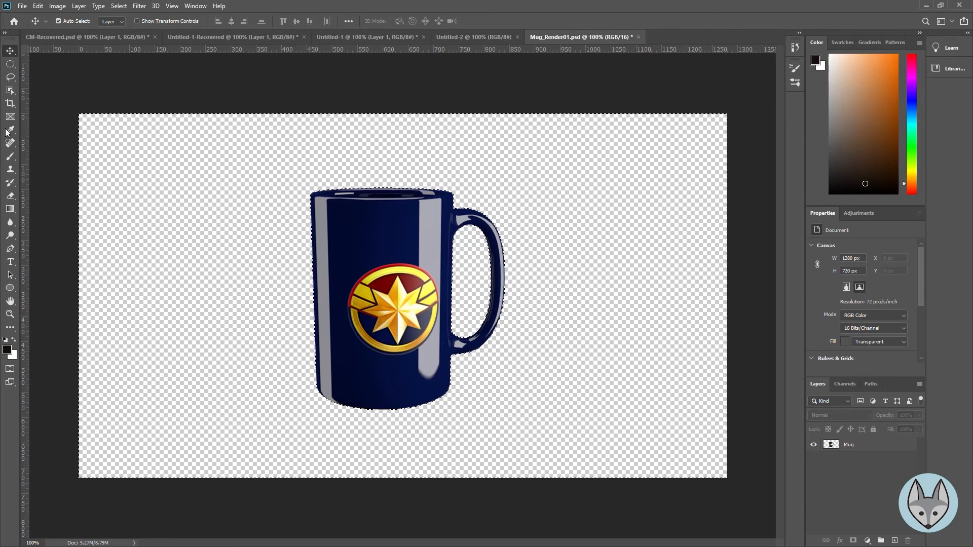
{"action": "left_click", "coordinate": [10, 63]}
{"action": "key", "text": "ctrl+d"}
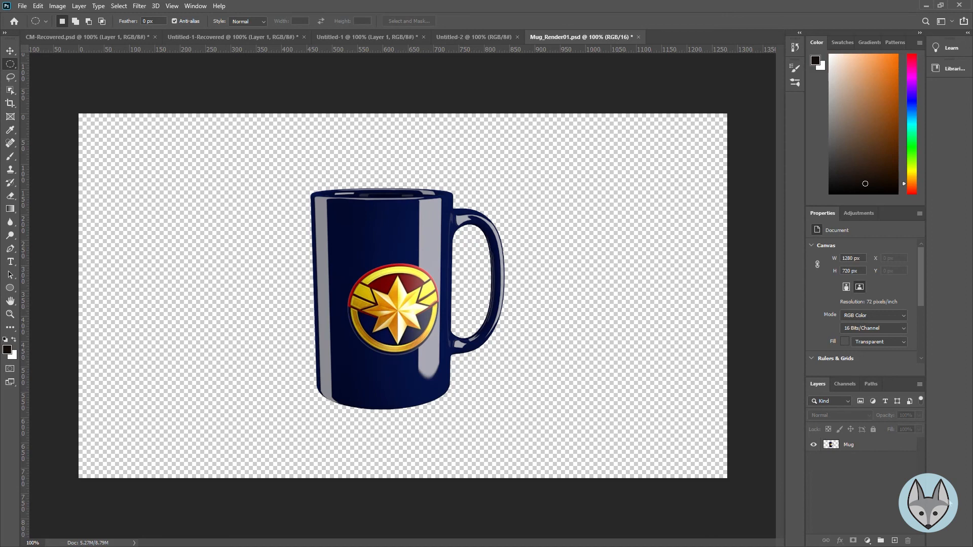
{"action": "left_click", "coordinate": [867, 445]}
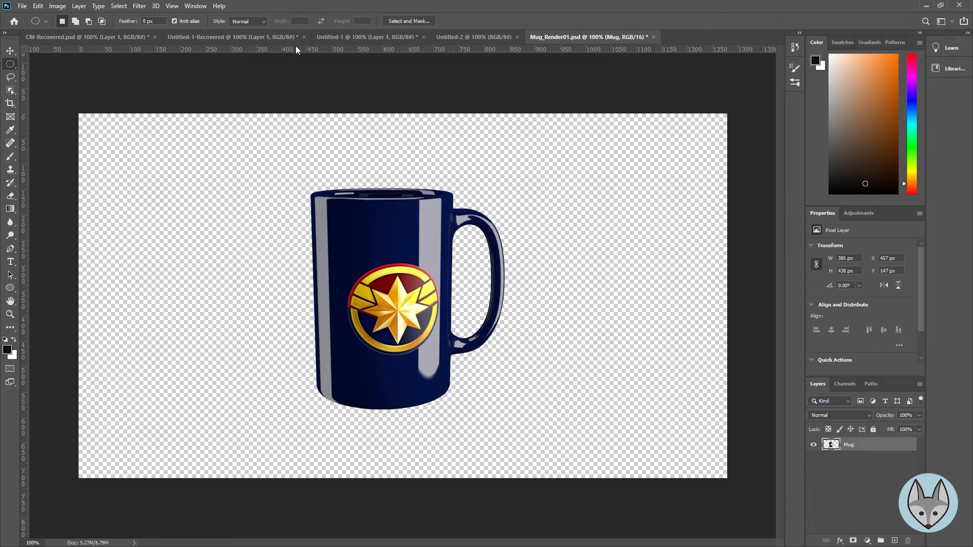